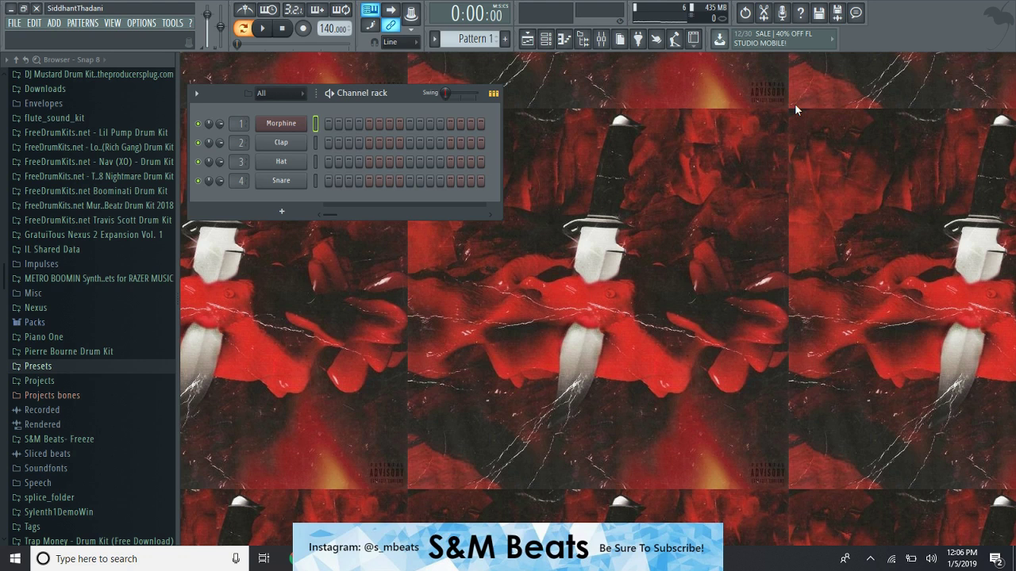
Inspect the Morphine channel's STR Acoustic Guitar NUC preset in the Presets Library, then close the plugin.
{"action": "key", "text": "F1"}
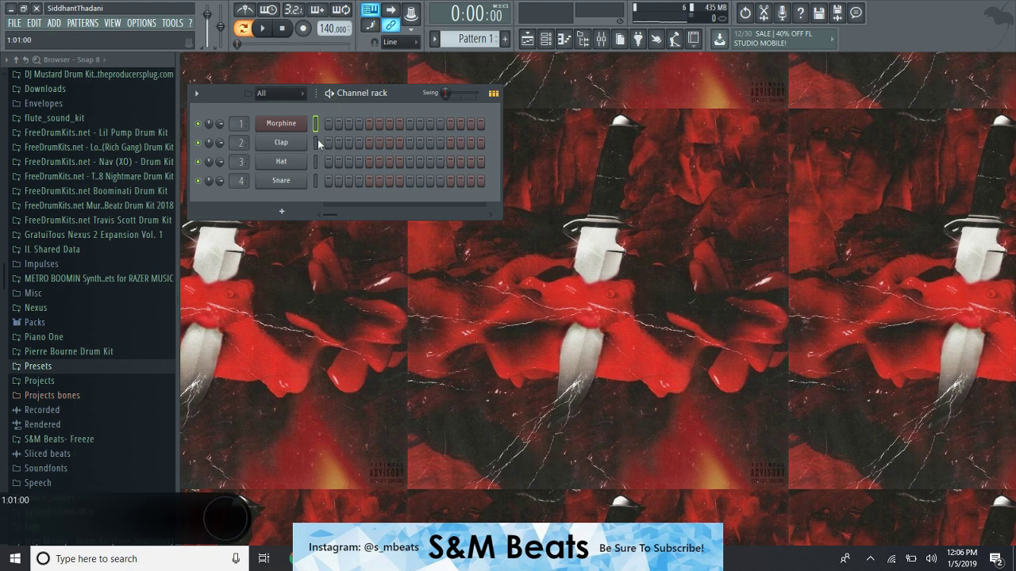
{"action": "left_click", "coordinate": [287, 128]}
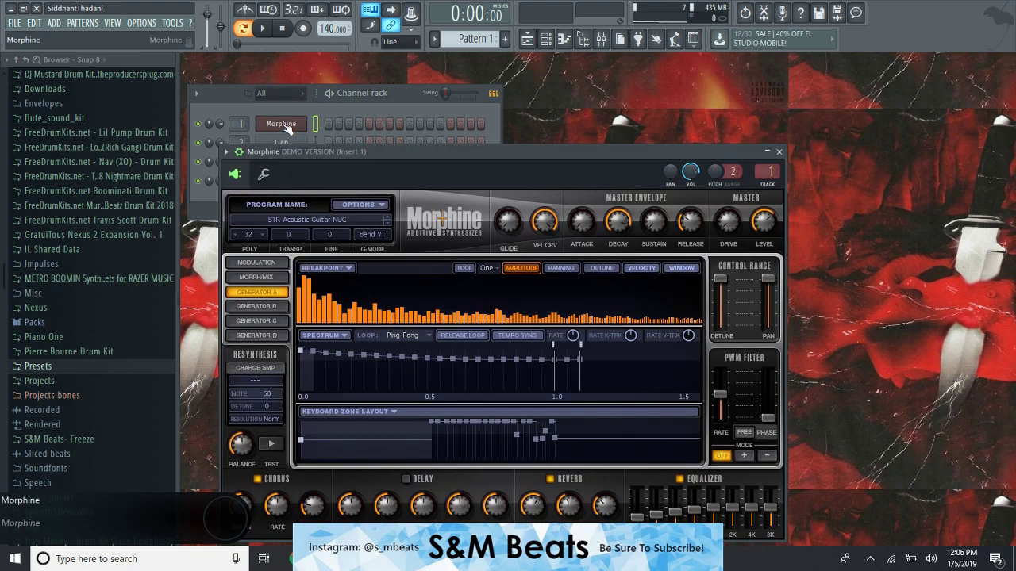
{"action": "left_click", "coordinate": [316, 219]}
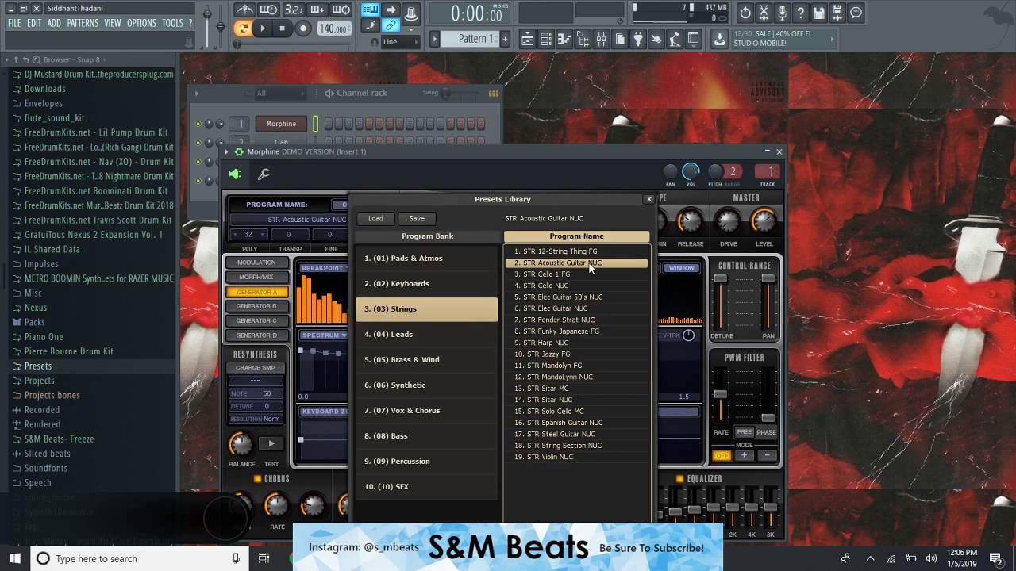
{"action": "left_click", "coordinate": [648, 199]}
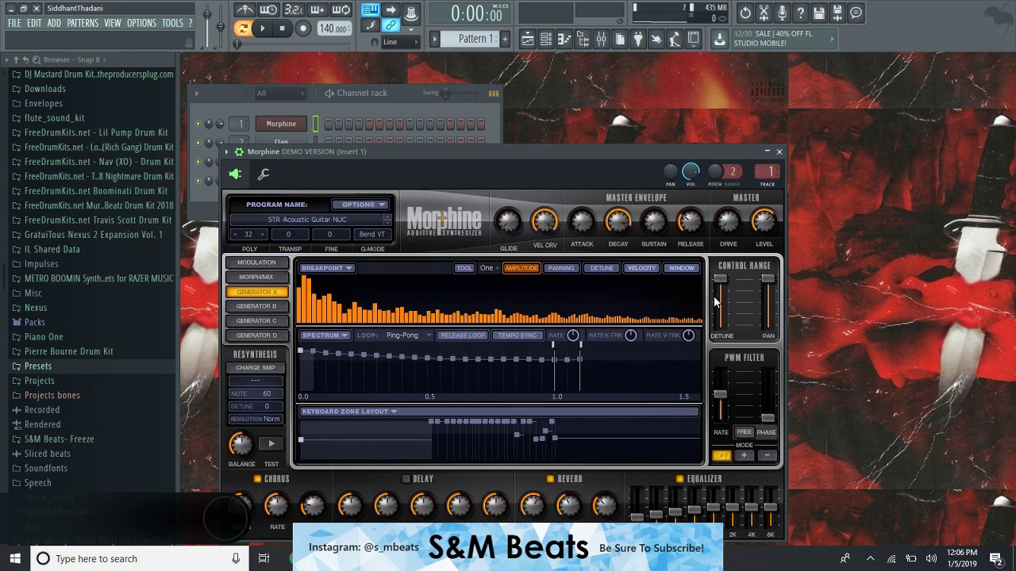
{"action": "left_click", "coordinate": [779, 152]}
Inspect the Fruity Reeverb 2 effect on mixer Insert 1, then close the effect and the mixer.
{"action": "left_click", "coordinate": [601, 40]}
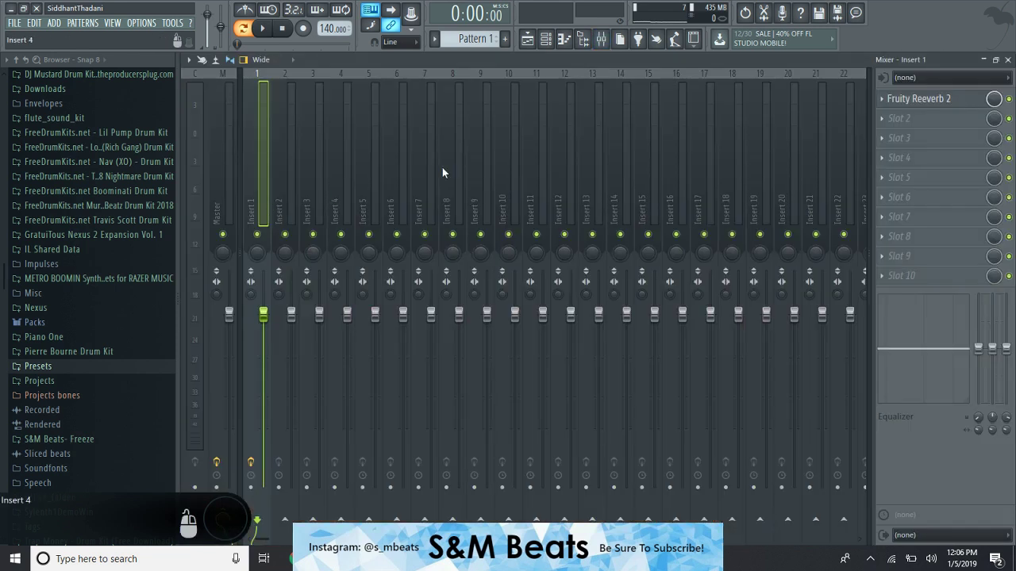
{"action": "left_click", "coordinate": [924, 98]}
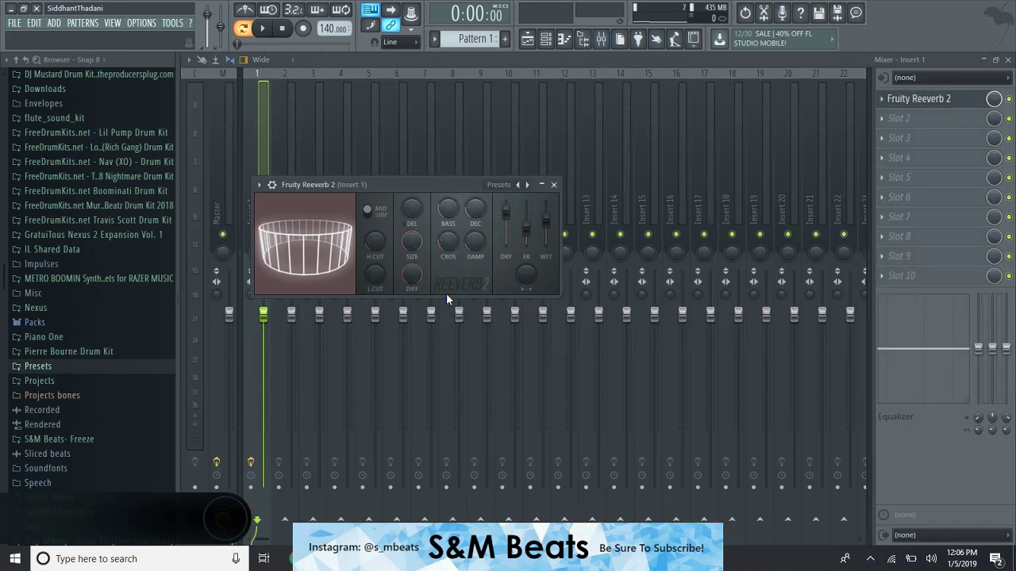
{"action": "left_click", "coordinate": [553, 184]}
{"action": "left_click", "coordinate": [1008, 59]}
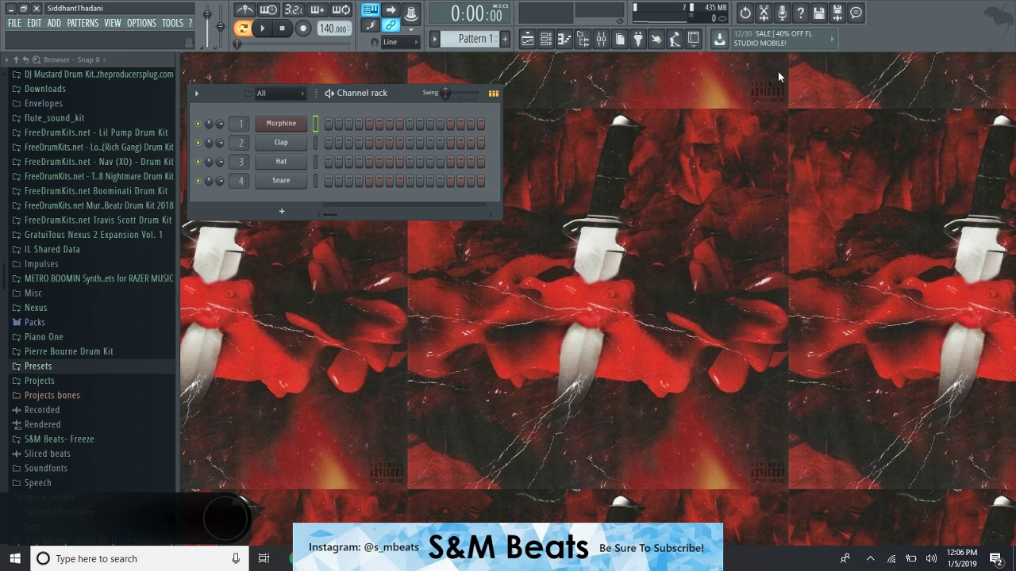
Record a two-phrase melody into Morphine's piano roll, each phrase using C5 with G5, D5, D#5 and G4.
{"action": "right_click", "coordinate": [280, 123]}
{"action": "left_click", "coordinate": [334, 124]}
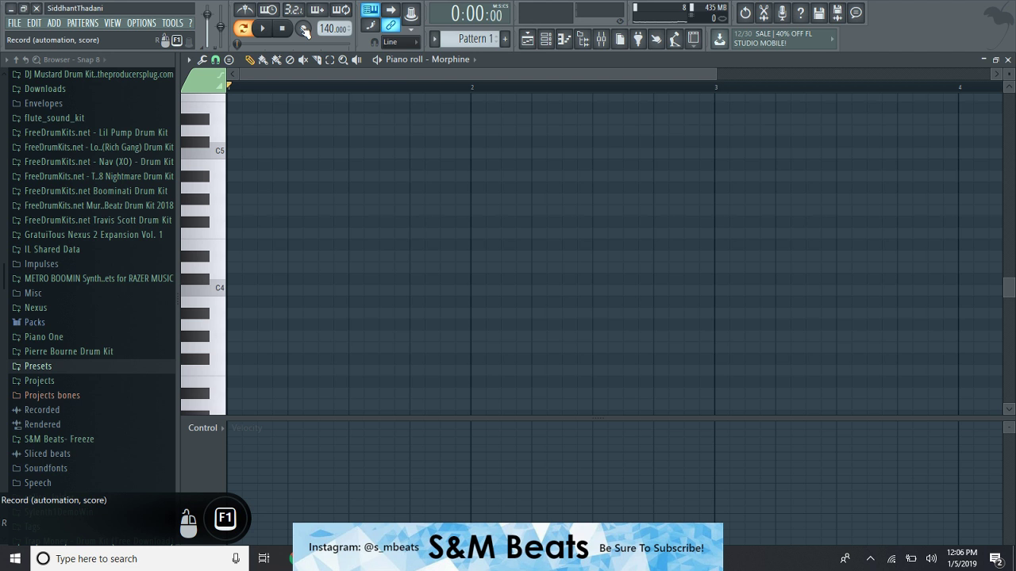
{"action": "key", "text": "space"}
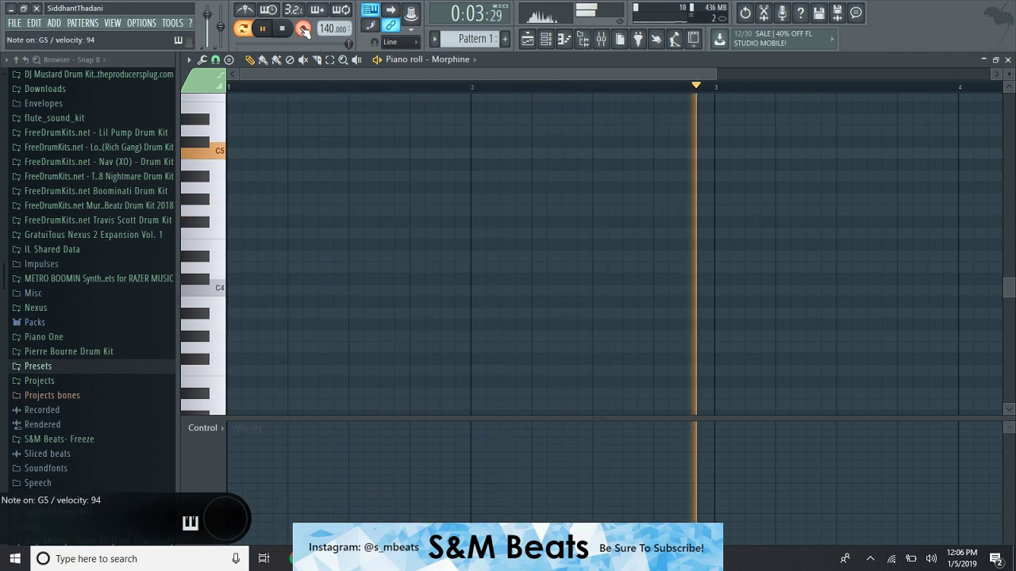
{"action": "key", "text": "space"}
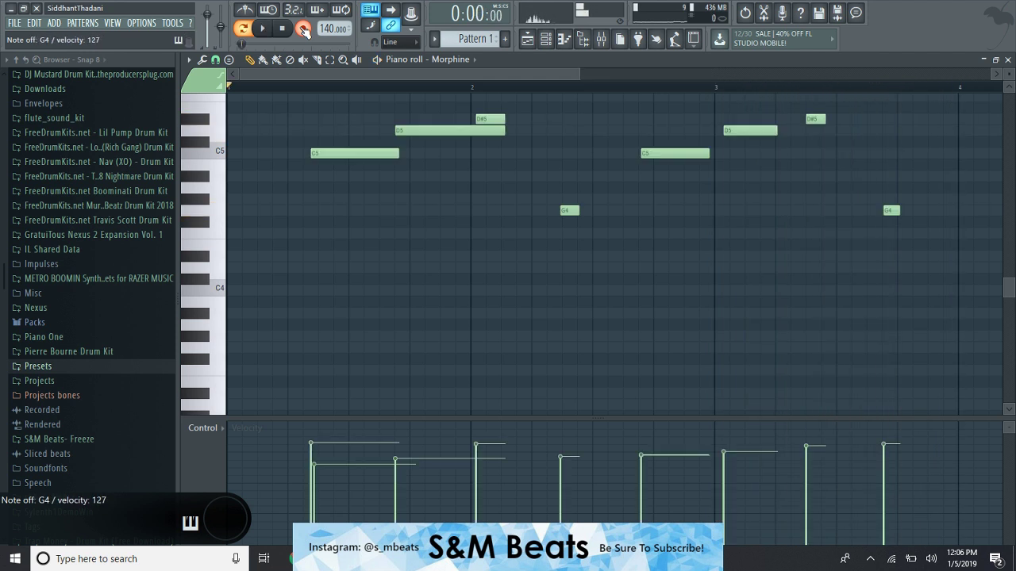
Quantize the recorded melody's start times and durations using the 8_hiphop template.
{"action": "scroll", "coordinate": [408, 186], "scroll_direction": "up", "scroll_amount": 5}
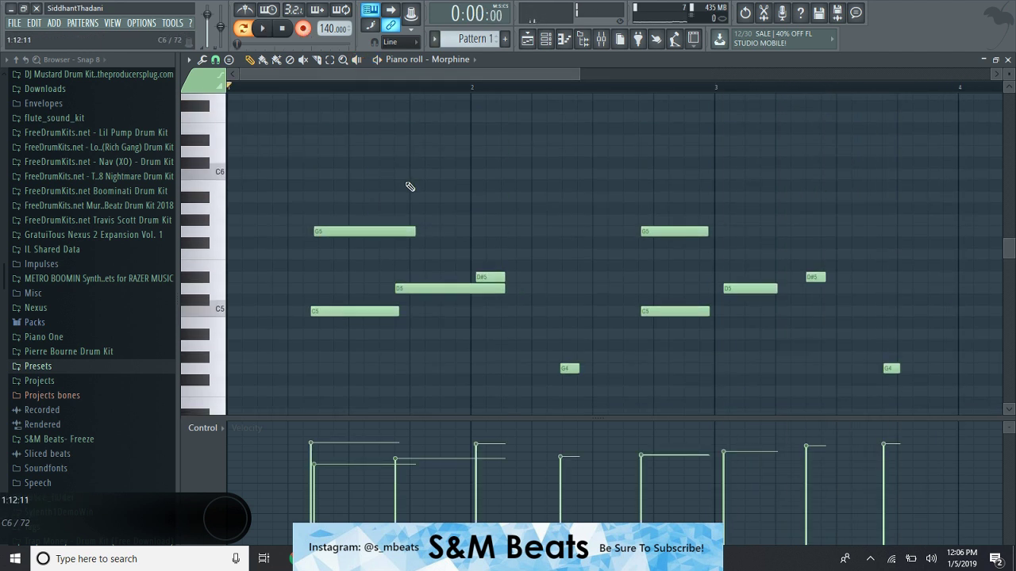
{"action": "left_click_drag", "start_coordinate": [576, 76], "coordinate": [1012, 149]}
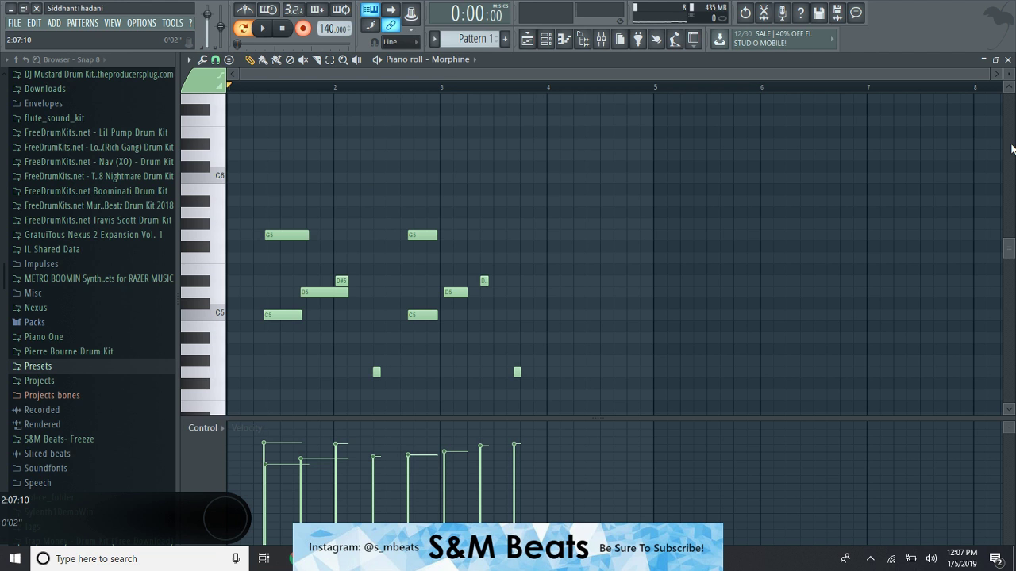
{"action": "key", "text": "alt+q"}
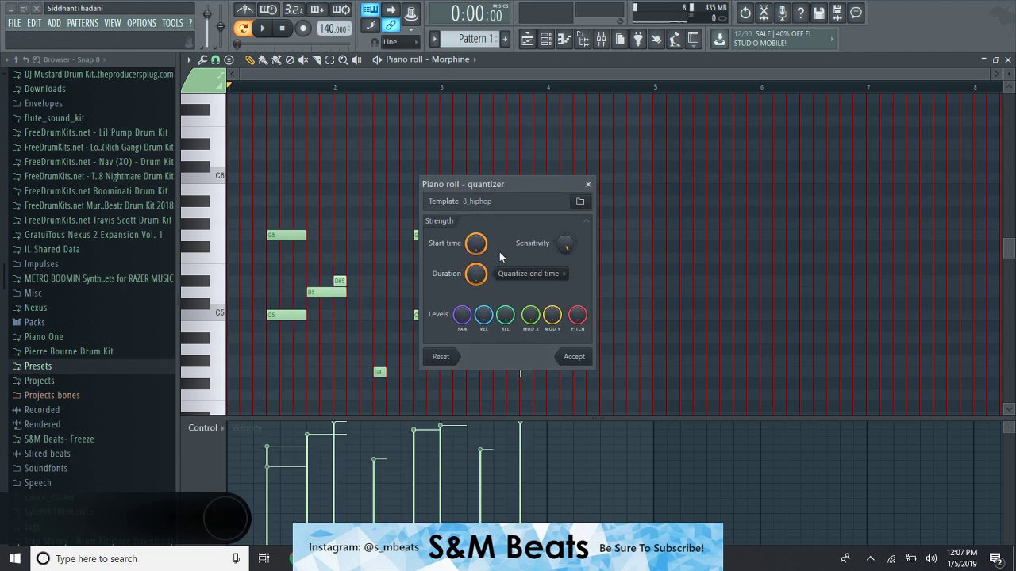
{"action": "left_click", "coordinate": [574, 357]}
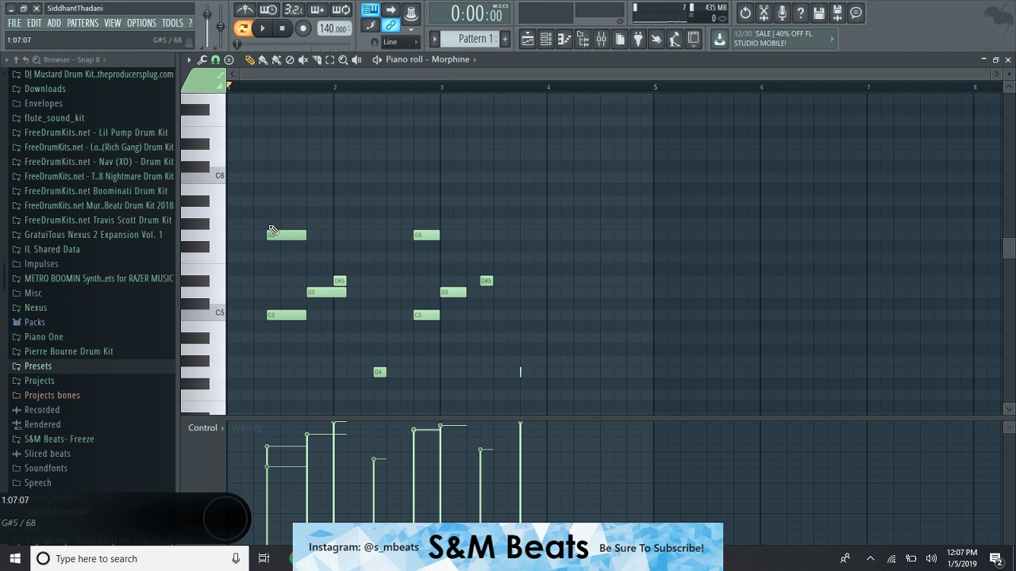
Shift the whole melody earlier so its first notes start at bar 1, and play it back.
{"action": "left_click", "coordinate": [272, 228]}
{"action": "key", "text": "shift+Left"}
{"action": "key", "text": "shift+Left"}
{"action": "key", "text": "shift+Left"}
{"action": "key", "text": "shift+Left"}
{"action": "key", "text": "shift+Left"}
{"action": "key", "text": "shift+Left"}
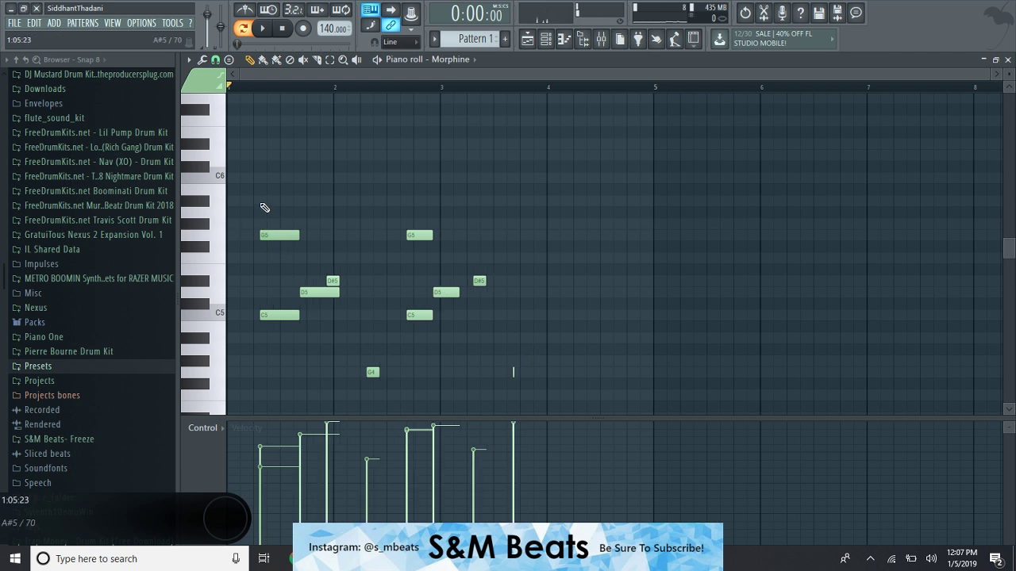
{"action": "key", "text": "space"}
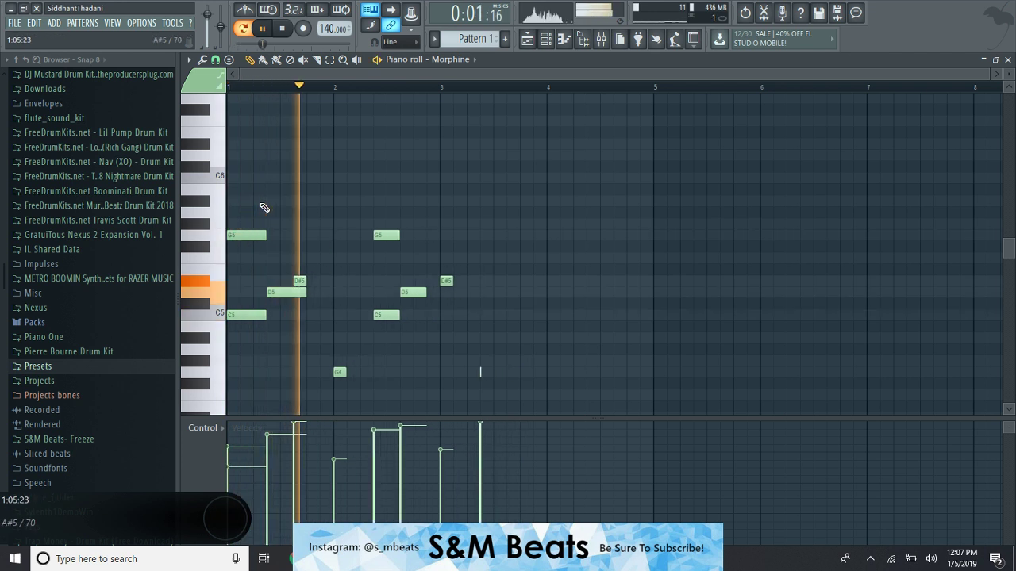
{"action": "key", "text": "space"}
Select all melody notes and even out their velocities to one equal, slightly reduced level.
{"action": "key", "text": "ctrl+a"}
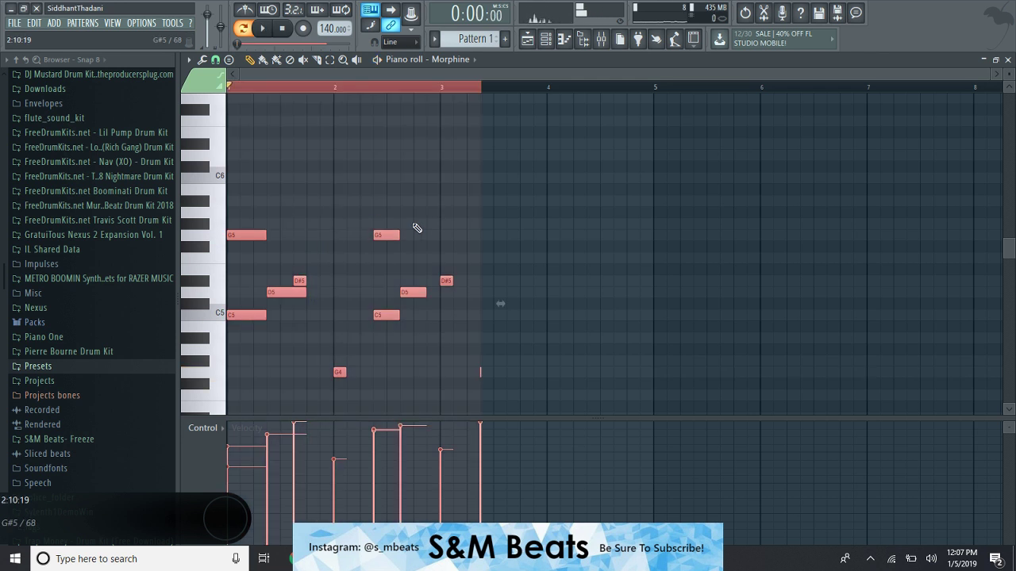
{"action": "scroll", "coordinate": [435, 218], "scroll_direction": "up", "scroll_amount": 3}
{"action": "scroll", "coordinate": [439, 217], "scroll_direction": "up", "scroll_amount": 1}
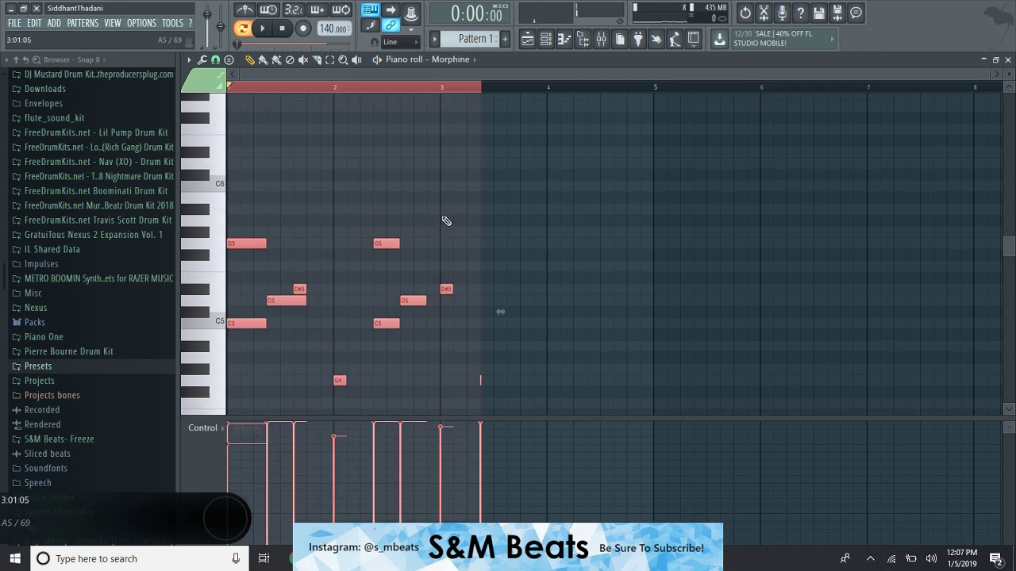
{"action": "scroll", "coordinate": [441, 215], "scroll_direction": "up", "scroll_amount": 5}
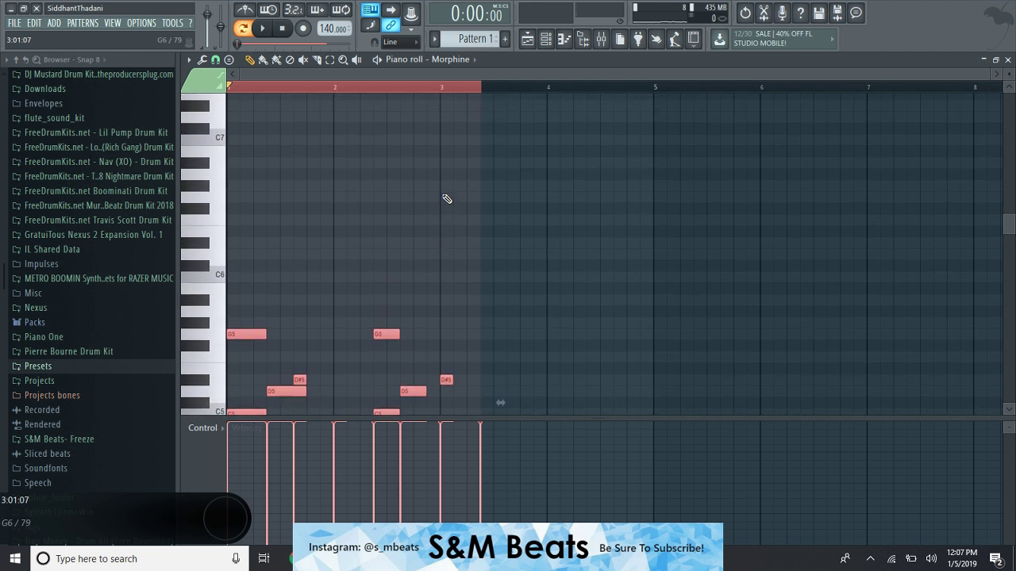
{"action": "scroll", "coordinate": [444, 195], "scroll_direction": "down", "scroll_amount": 2}
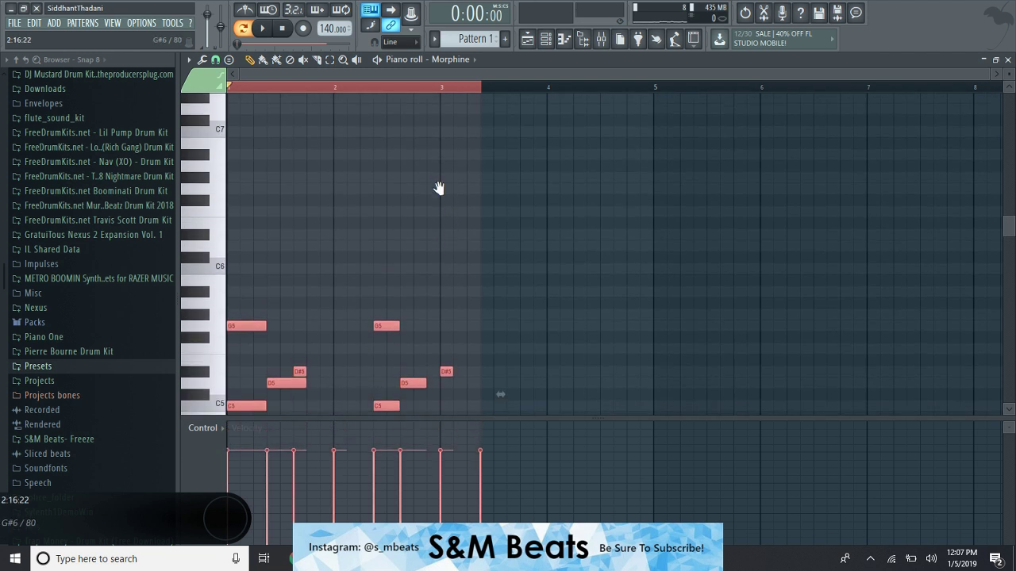
{"action": "scroll", "coordinate": [439, 188], "scroll_direction": "down", "scroll_amount": 1}
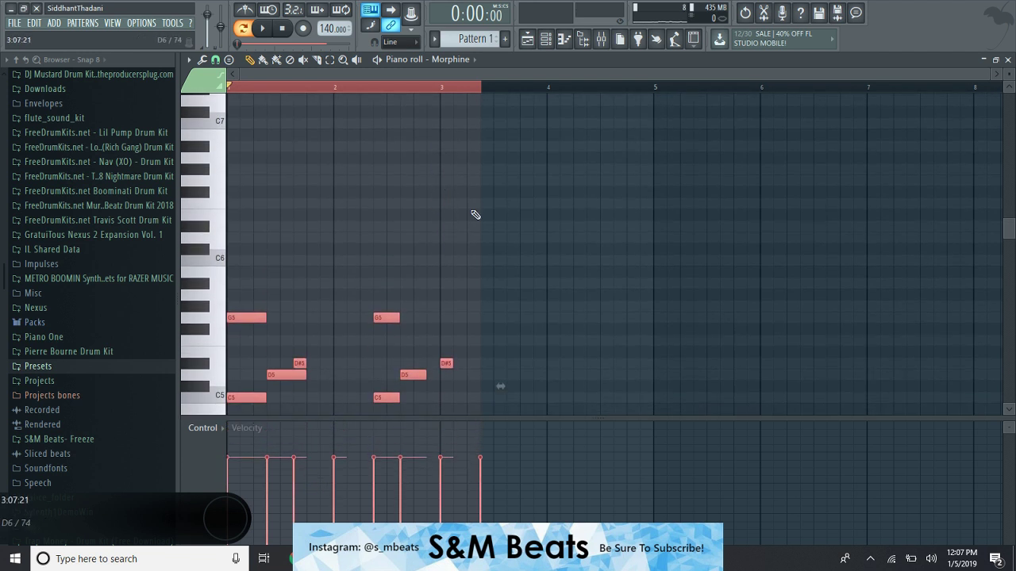
Deselect the notes, remove the zero-length G4 at the end of the melody and audition the phrase.
{"action": "left_click", "coordinate": [386, 226]}
{"action": "scroll", "coordinate": [444, 278], "scroll_direction": "down", "scroll_amount": 6}
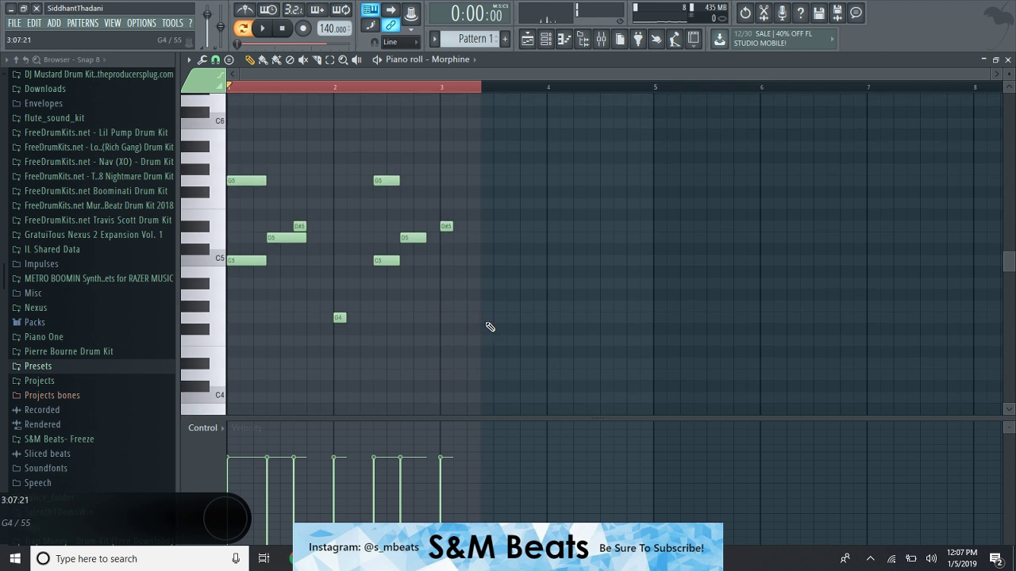
{"action": "key", "text": "space"}
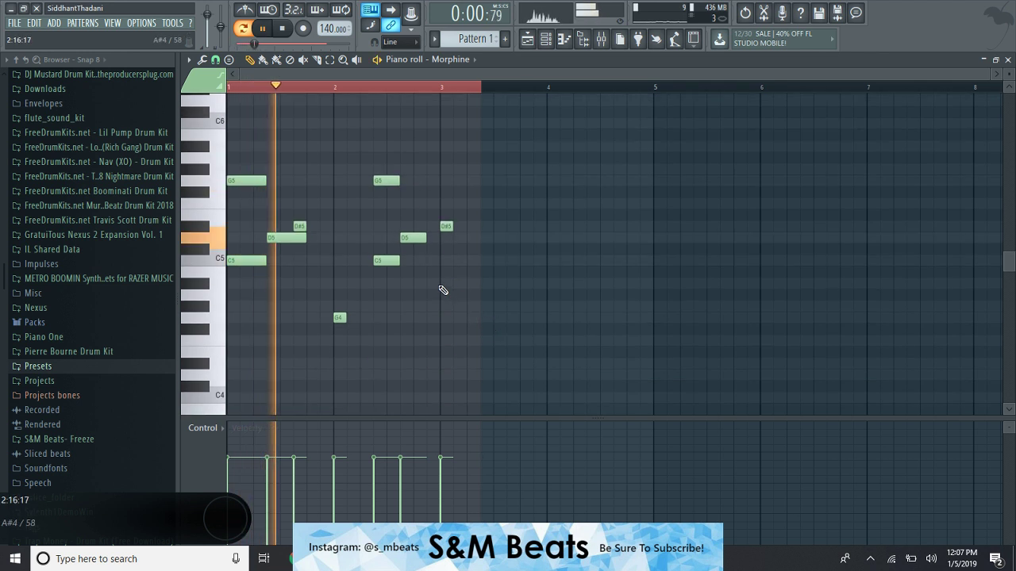
{"action": "key", "text": "space"}
Delete the G4, D#5 and D5 notes of the first phrase.
{"action": "right_click", "coordinate": [339, 319]}
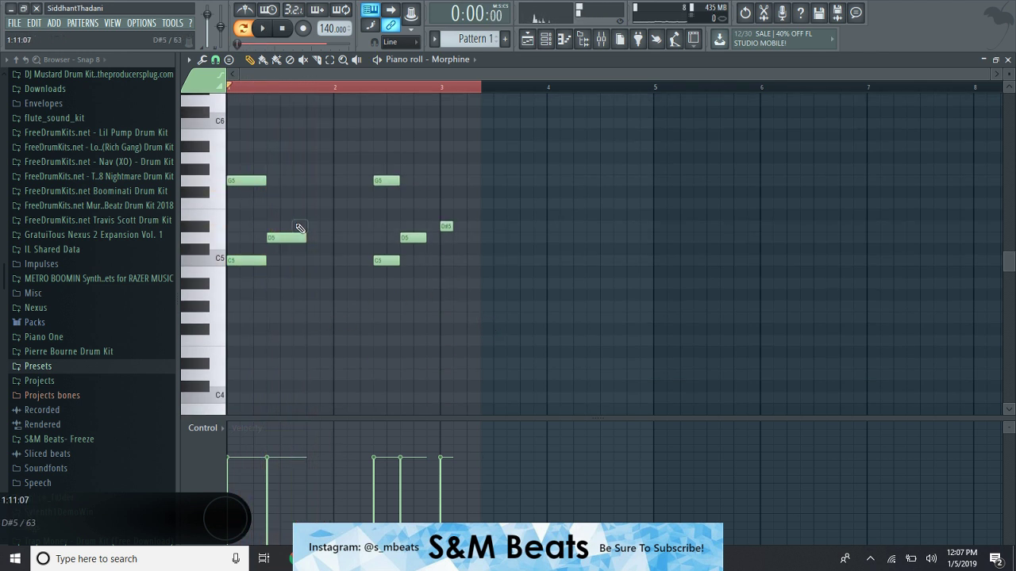
{"action": "left_click", "coordinate": [318, 227]}
{"action": "left_click", "coordinate": [269, 239]}
{"action": "left_click_drag", "start_coordinate": [258, 238], "coordinate": [313, 228]}
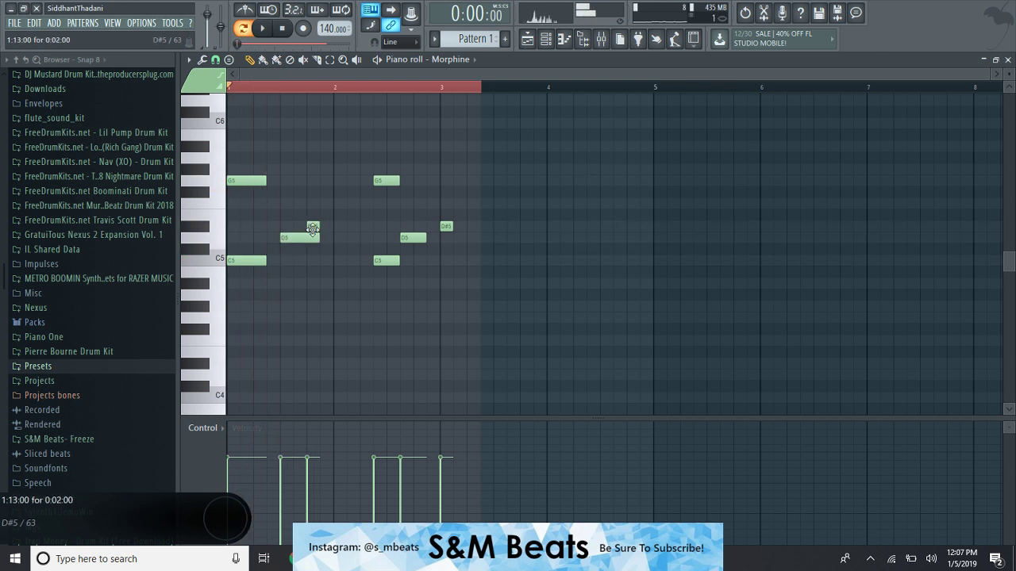
{"action": "right_click", "coordinate": [312, 238]}
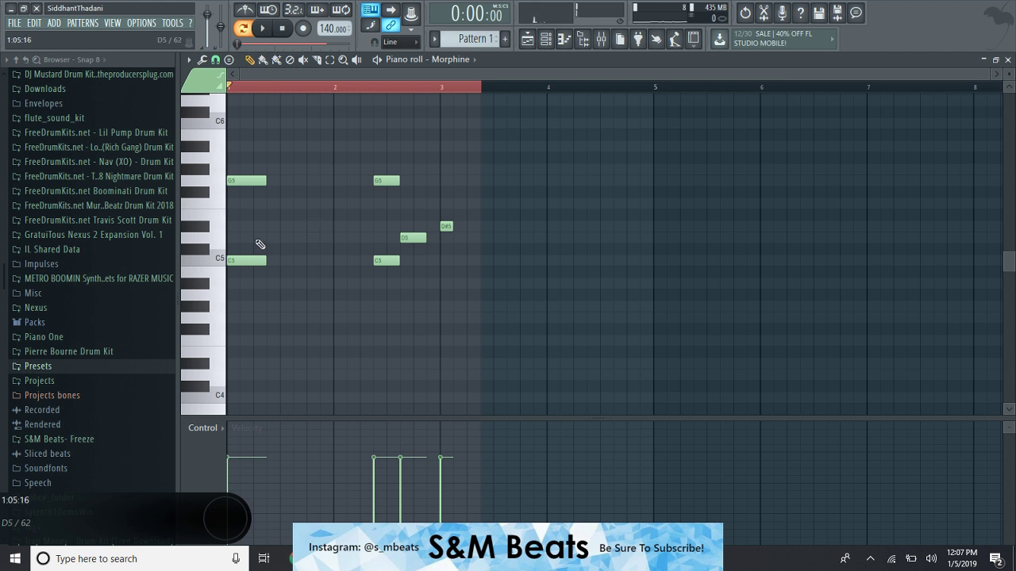
Place D5, D#5 and G4 on beats 2, 3 and 4 of bar 1, checking them by playback.
{"action": "left_click", "coordinate": [257, 238]}
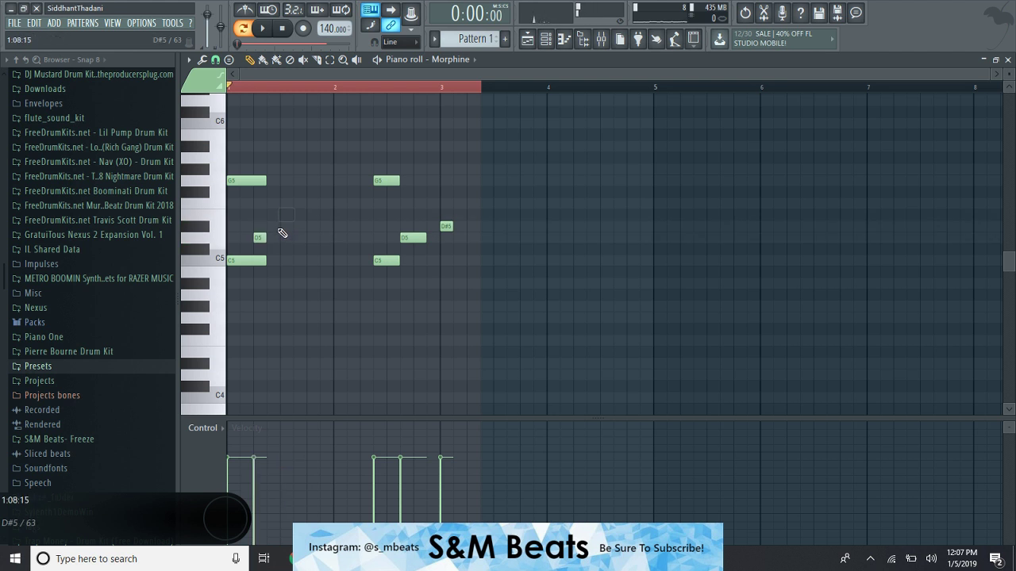
{"action": "left_click", "coordinate": [282, 228]}
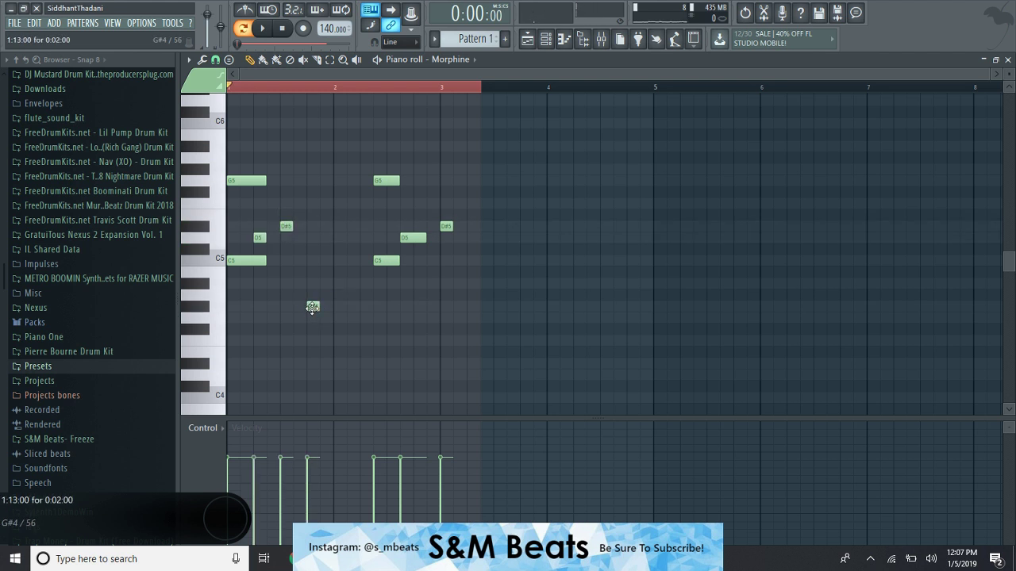
{"action": "key", "text": "space"}
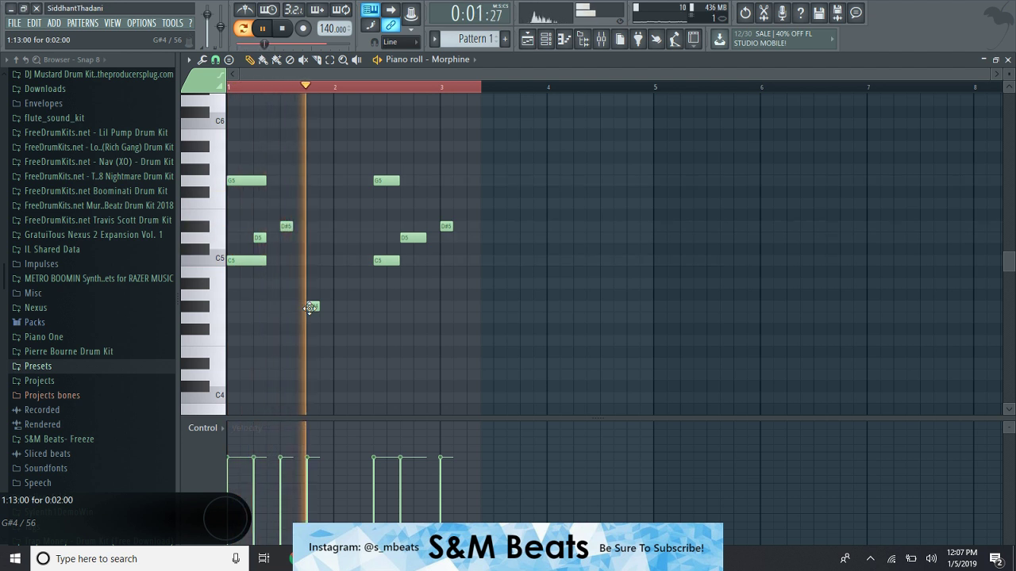
{"action": "left_click_drag", "start_coordinate": [313, 308], "coordinate": [311, 317]}
{"action": "key", "text": "space"}
Delete all notes of the second phrase and clear the time selection.
{"action": "right_click", "coordinate": [386, 260]}
{"action": "right_click", "coordinate": [412, 237]}
{"action": "right_click", "coordinate": [446, 226]}
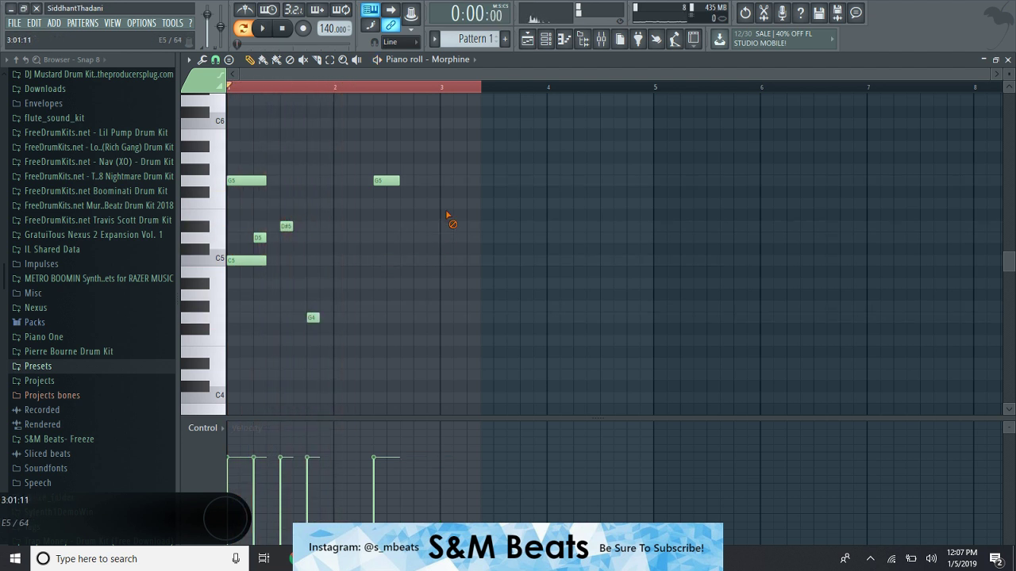
{"action": "left_click", "coordinate": [435, 87]}
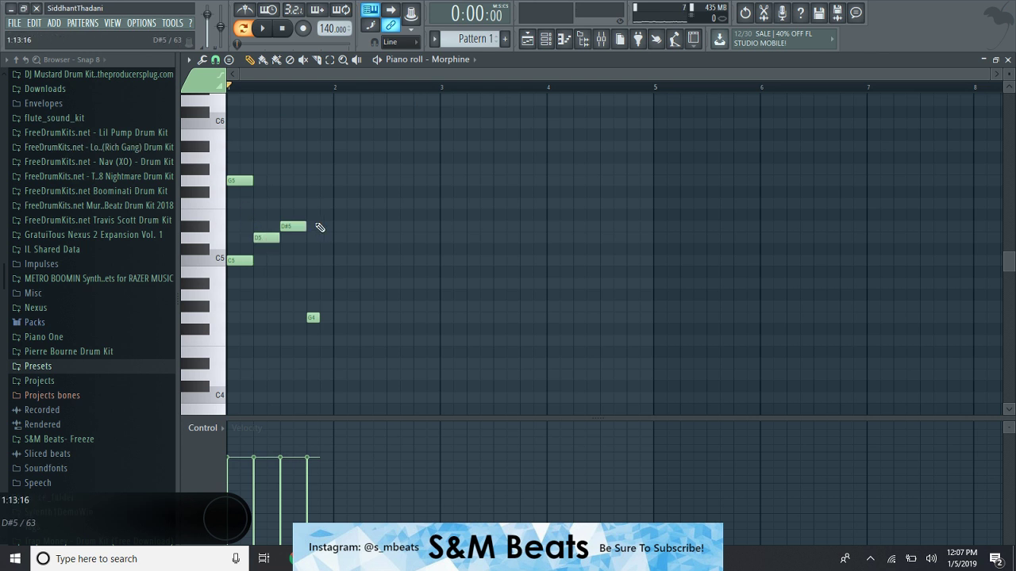
Resize D5, D#5 and G4 to one beat each, and stretch G5 and C5 across all of bar 1.
{"action": "left_click", "coordinate": [336, 228]}
{"action": "left_click_drag", "start_coordinate": [249, 181], "coordinate": [326, 189]}
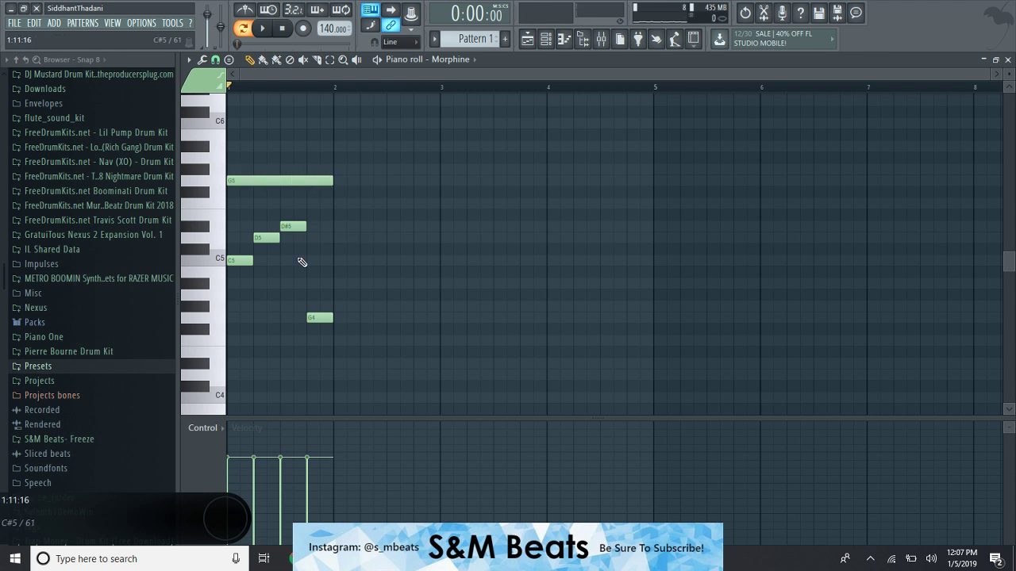
{"action": "left_click", "coordinate": [379, 307]}
{"action": "key", "text": "ctrl+z"}
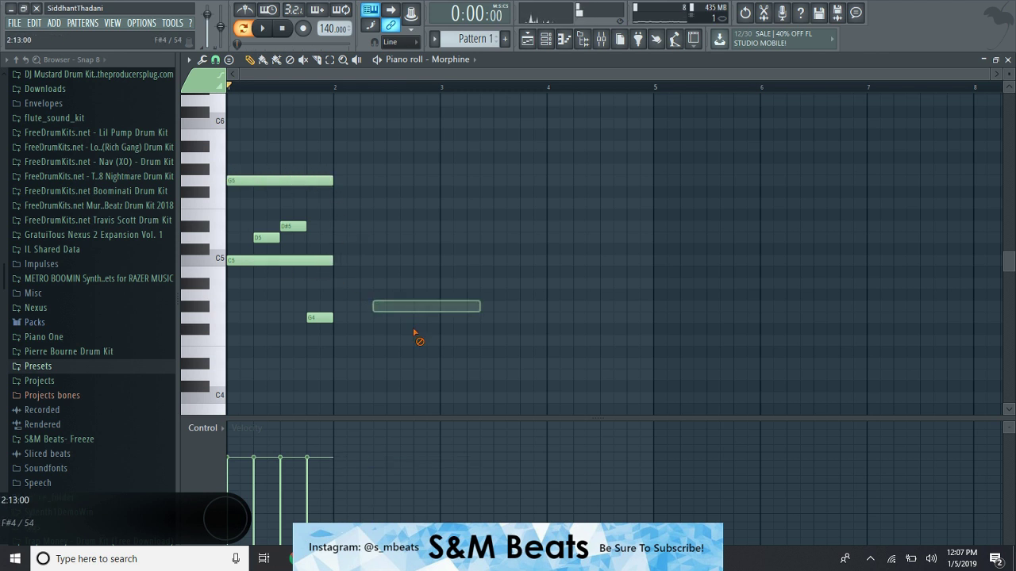
Duplicate the bar 1 notes into bar 2, leaving no stray notes beyond them.
{"action": "key", "text": "ctrl+b"}
{"action": "left_click", "coordinate": [535, 342]}
{"action": "right_click", "coordinate": [565, 342]}
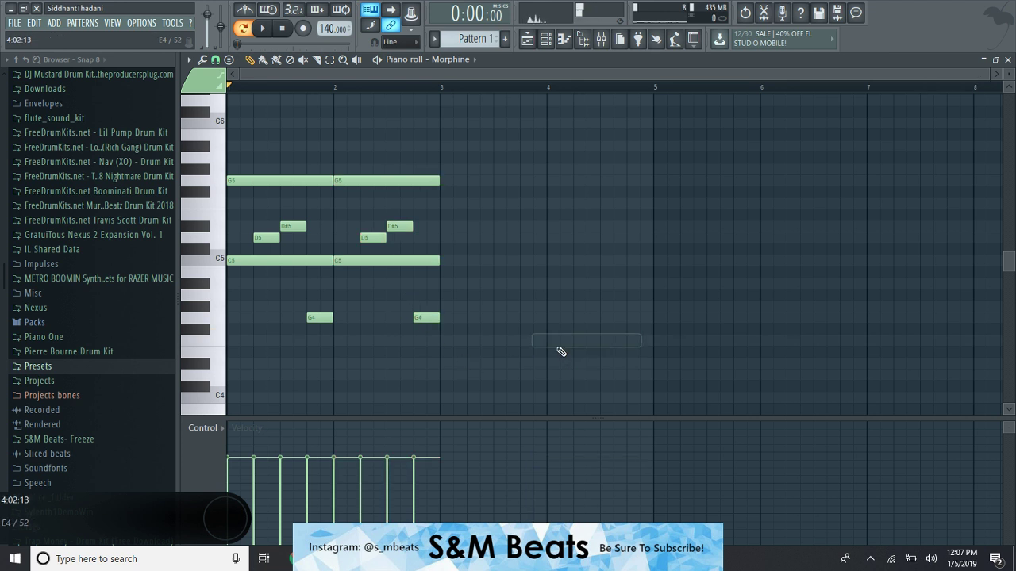
Strum the pattern's notes with the strumizer's default start-time offset, previewing the effect by playback.
{"action": "key", "text": "alt+s"}
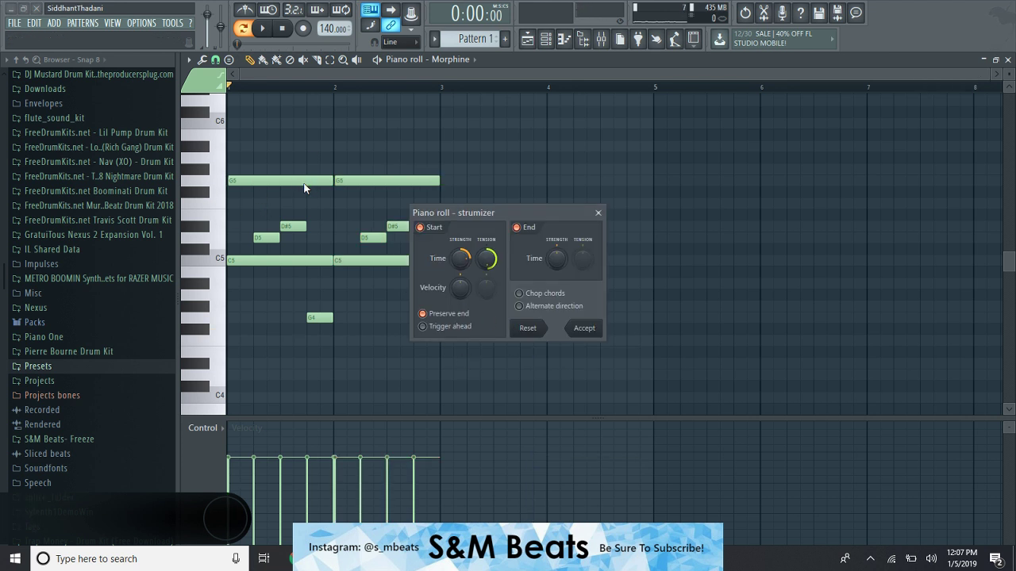
{"action": "key", "text": "XF86AudioRaiseVolume"}
{"action": "key", "text": "space"}
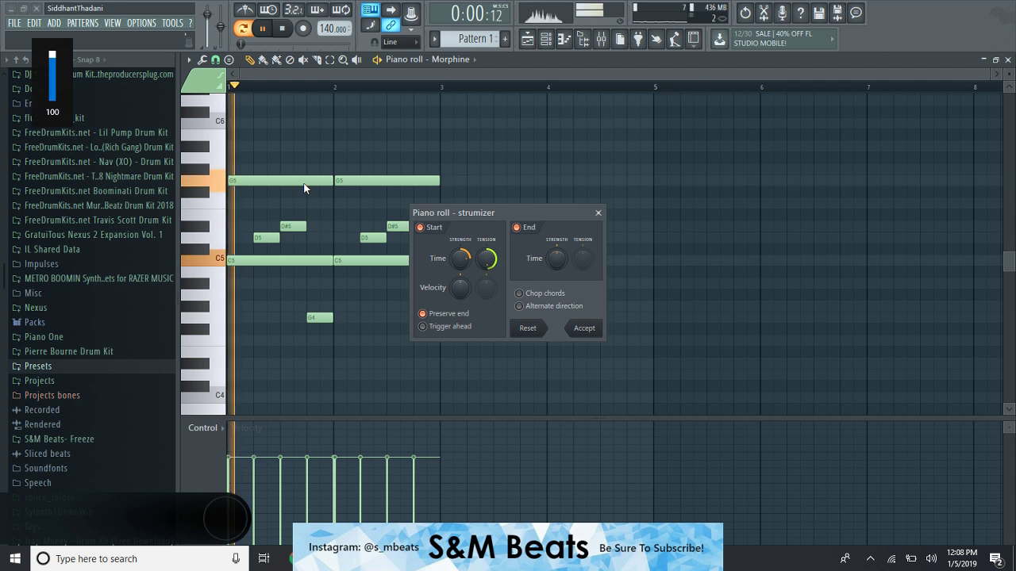
{"action": "left_click", "coordinate": [584, 328]}
{"action": "right_click", "coordinate": [572, 320]}
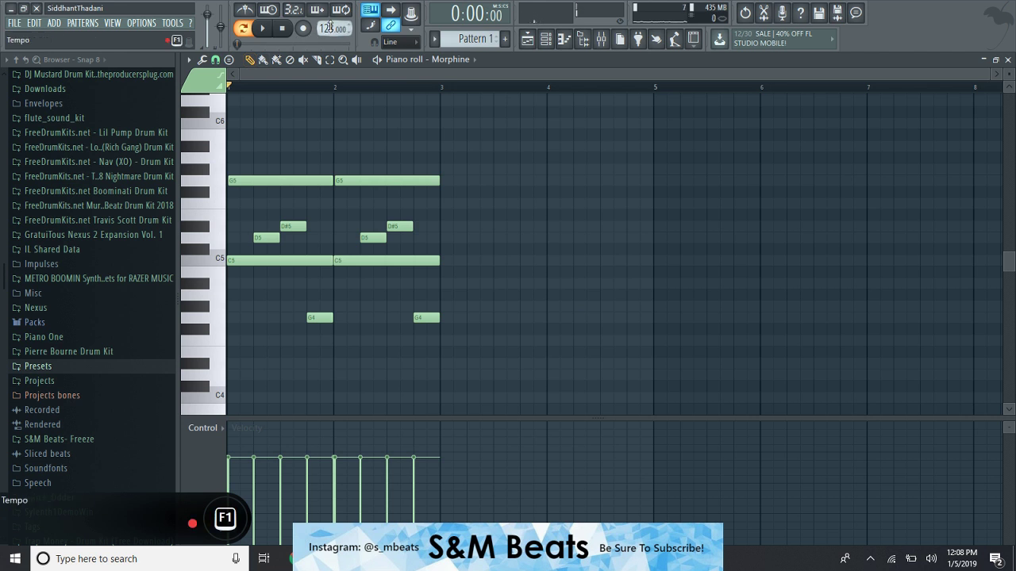
Set the project tempo to 128 BPM and listen to the pattern.
{"action": "key", "text": "space"}
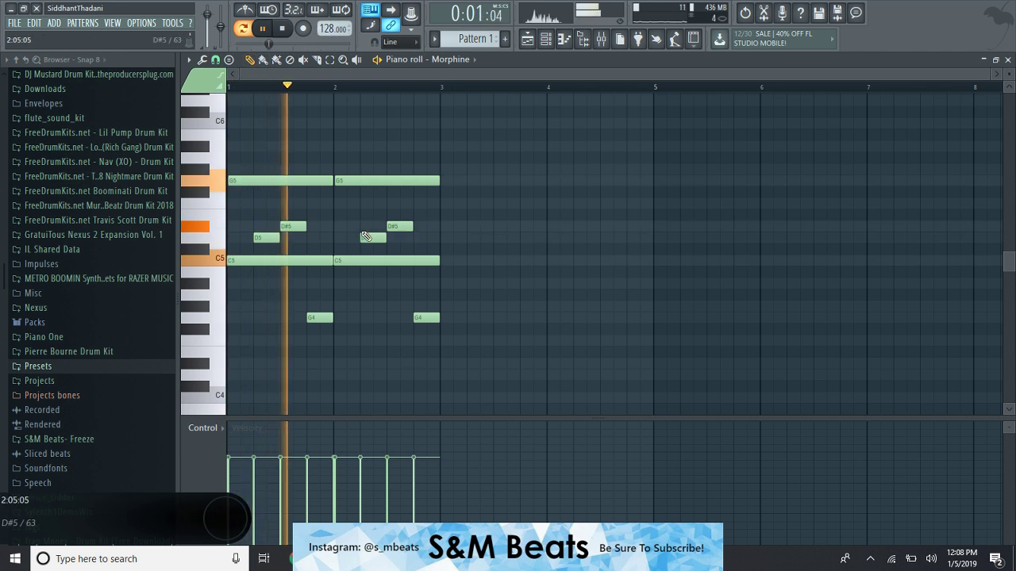
{"action": "key", "text": "space"}
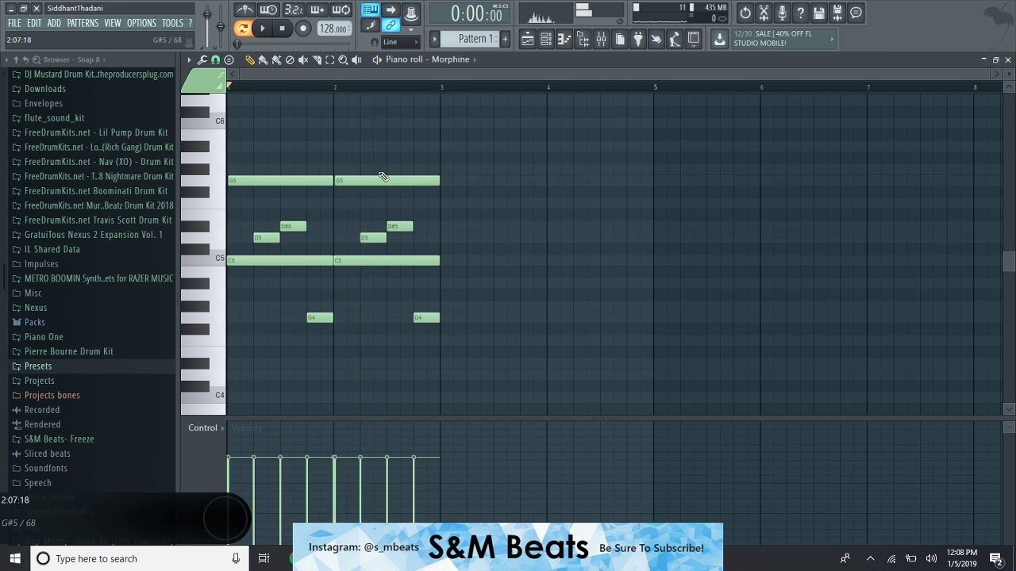
Delete the bar 2 notes and duplicate the strummed bar 1 notes into bar 2.
{"action": "right_click", "coordinate": [401, 181]}
{"action": "right_click", "coordinate": [394, 226]}
{"action": "right_click", "coordinate": [390, 261]}
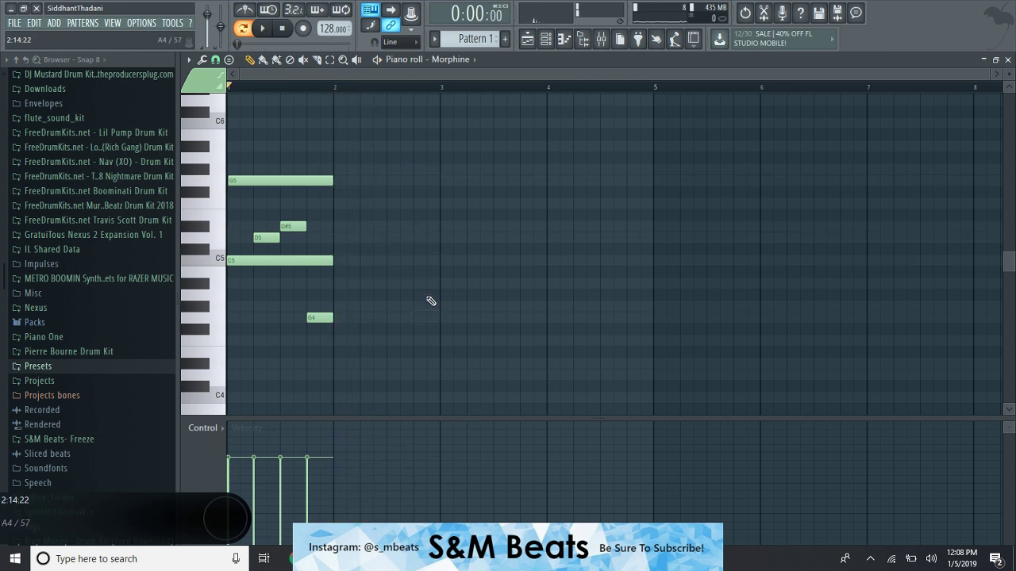
{"action": "key", "text": "ctrl+b"}
{"action": "left_click", "coordinate": [516, 226]}
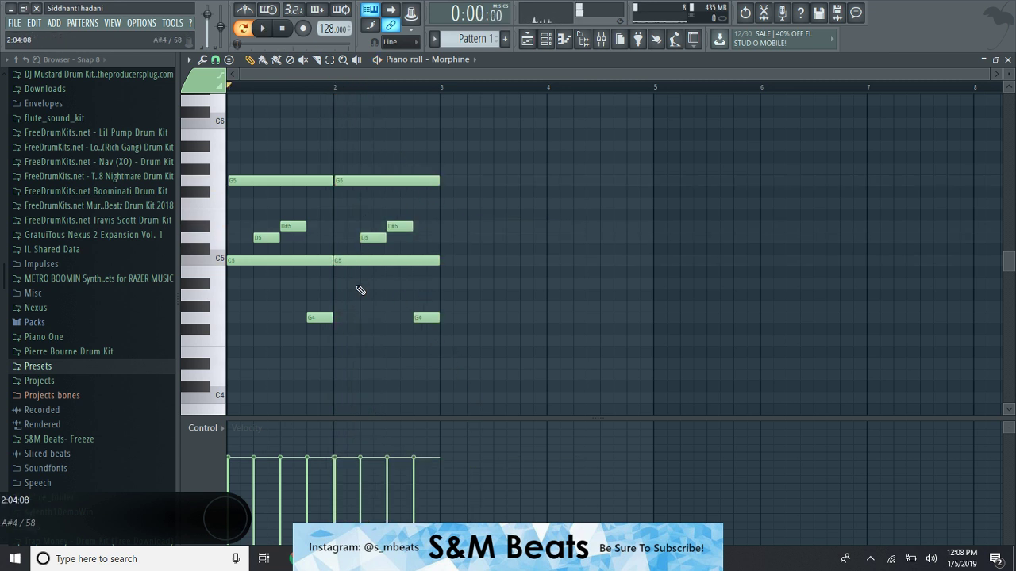
Remove bar 2's G5 and try a bar-long F4 and G#4 in its place, settling on G4 by playback.
{"action": "right_click", "coordinate": [372, 183]}
{"action": "left_click", "coordinate": [331, 338]}
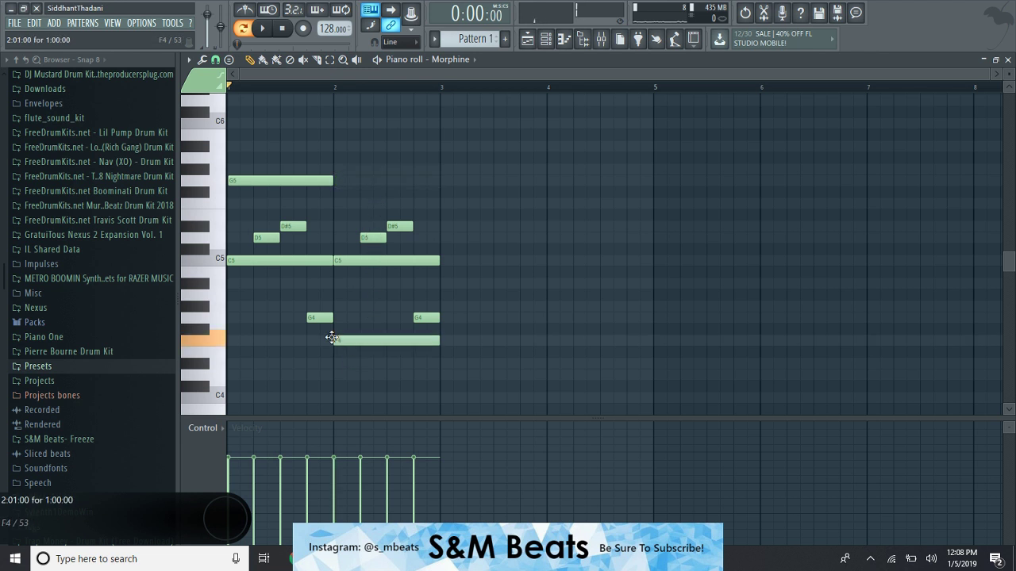
{"action": "key", "text": "space"}
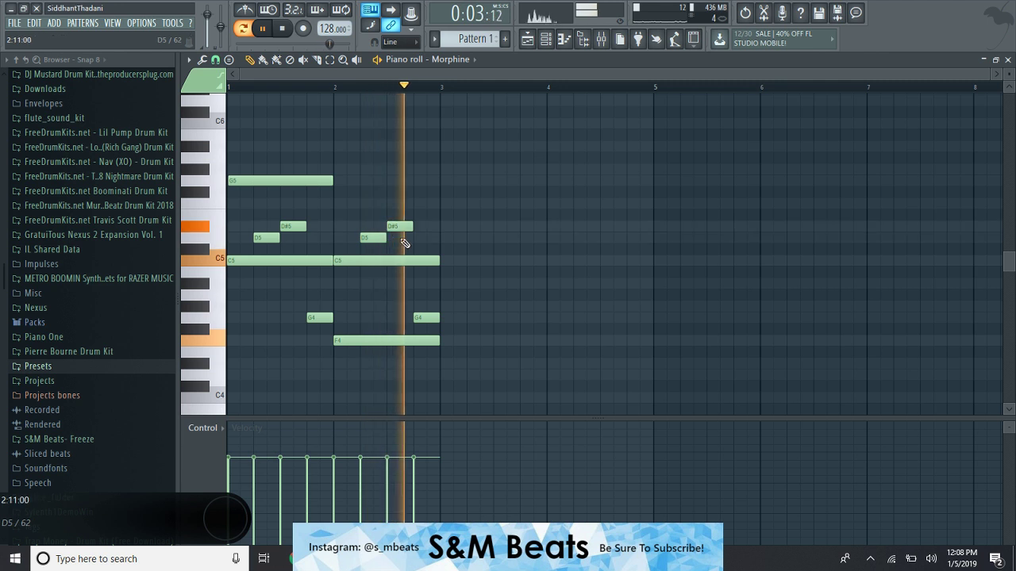
{"action": "right_click", "coordinate": [376, 342]}
{"action": "left_click", "coordinate": [336, 306]}
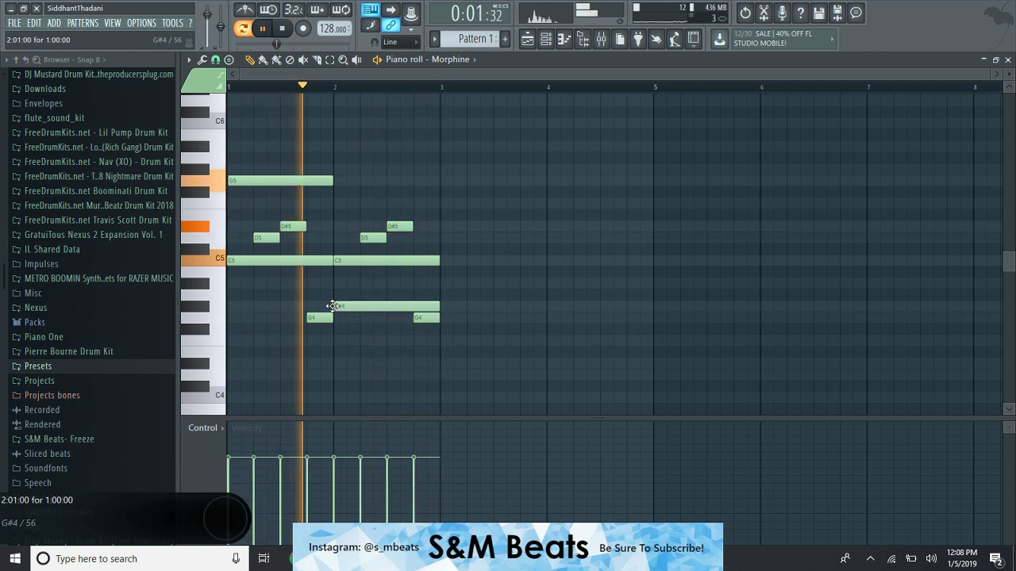
{"action": "right_click", "coordinate": [365, 306]}
{"action": "key", "text": "space"}
{"action": "left_click_drag", "start_coordinate": [341, 318], "coordinate": [336, 319]}
{"action": "key", "text": "space"}
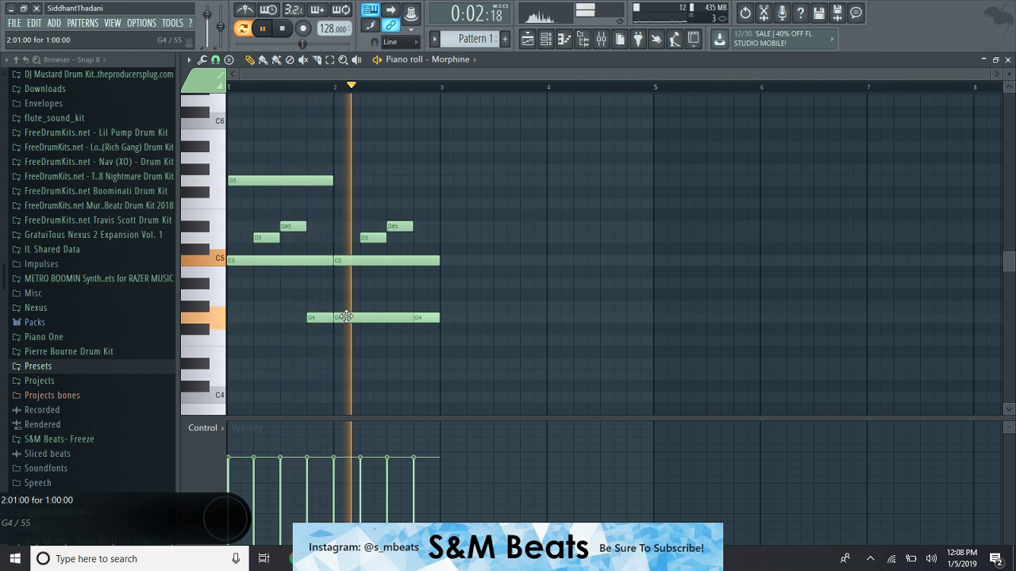
Duplicate all notes of bars 1 and 2 into bars 3 and 4, and deselect them.
{"action": "key", "text": "ctrl+a"}
{"action": "key", "text": "ctrl+b"}
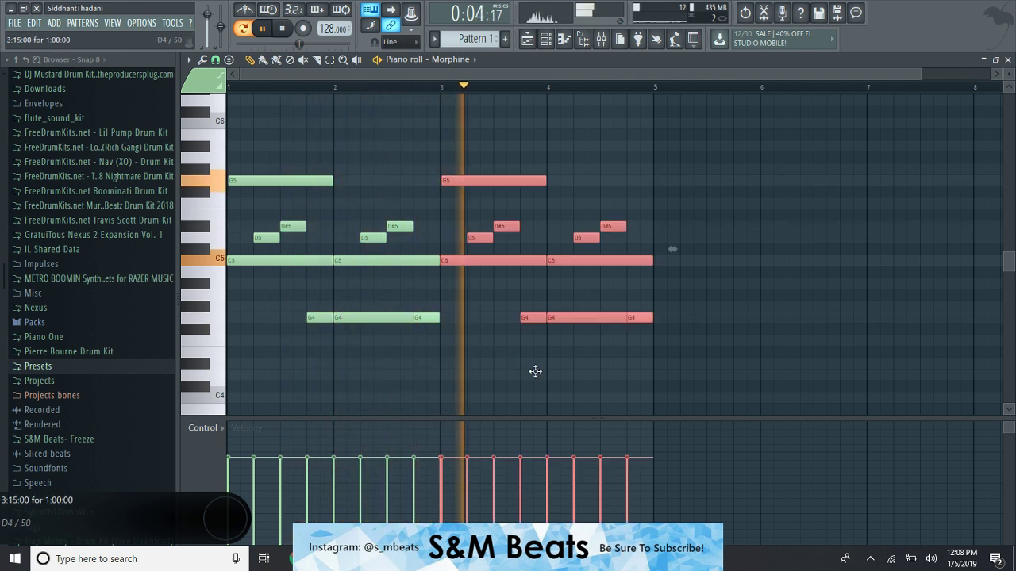
{"action": "key", "text": "ctrl+d"}
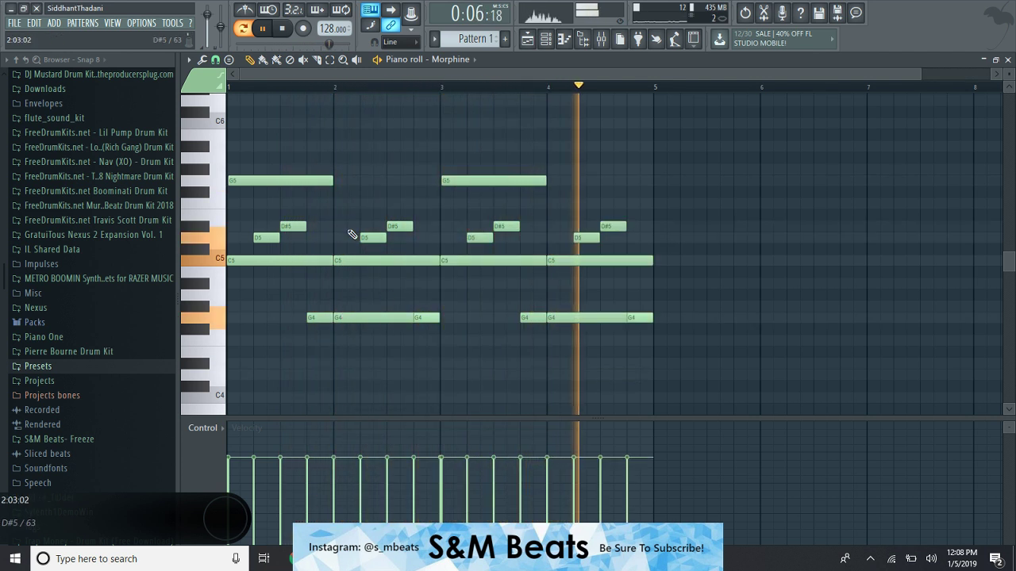
{"action": "key", "text": "space"}
Place a bar-long C6 starting half a beat into bar 1 and check it by playback.
{"action": "left_click", "coordinate": [244, 100]}
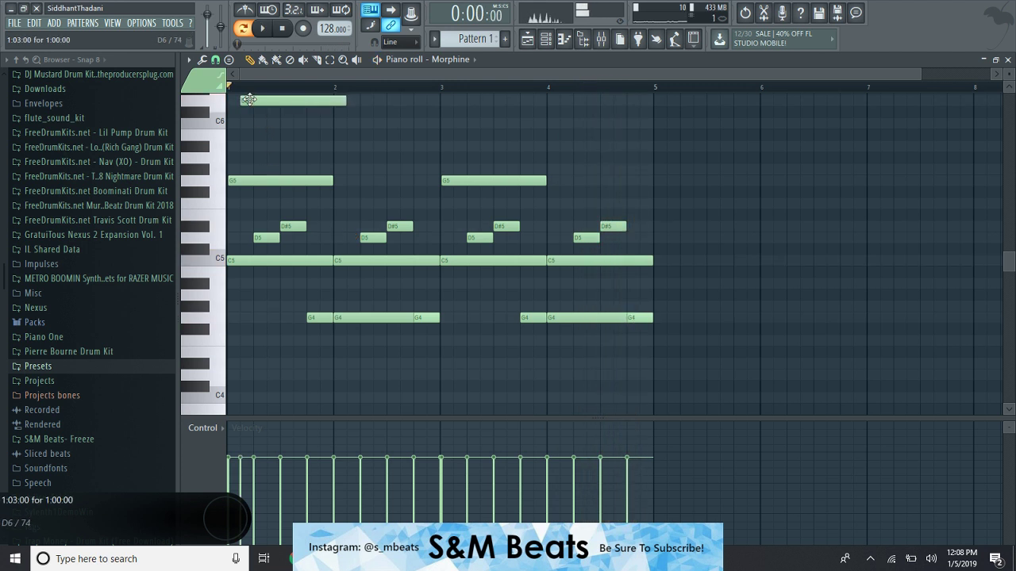
{"action": "right_click", "coordinate": [244, 100]}
{"action": "left_click", "coordinate": [247, 127]}
{"action": "key", "text": "space"}
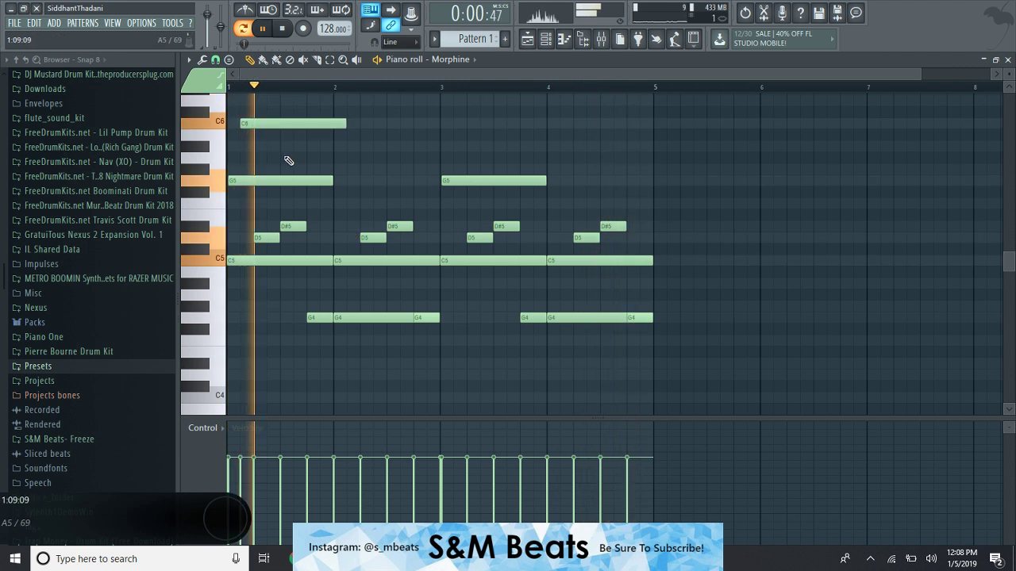
Try bar-long G#5, F5 and D#5 notes half a beat into bars 2, 3 and 4, and remove them.
{"action": "left_click", "coordinate": [350, 170]}
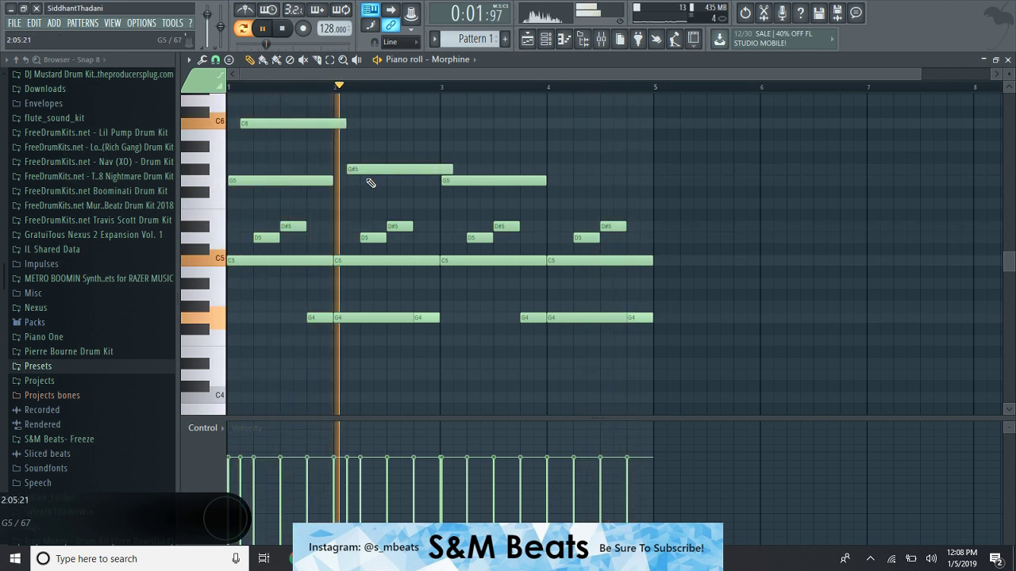
{"action": "left_click", "coordinate": [457, 204]}
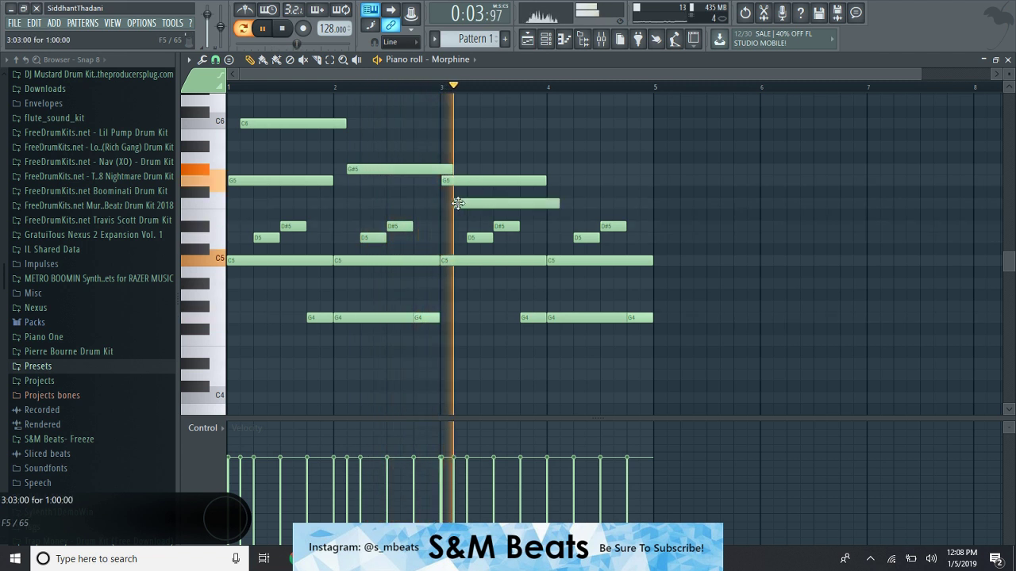
{"action": "left_click", "coordinate": [561, 227]}
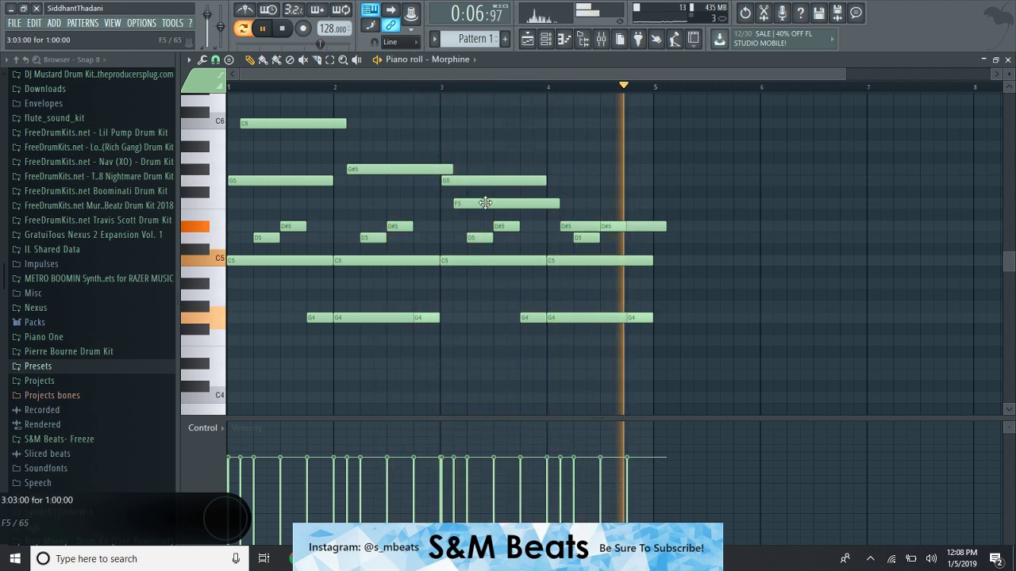
{"action": "key", "text": "space"}
{"action": "right_click", "coordinate": [570, 229]}
{"action": "right_click", "coordinate": [464, 203]}
{"action": "right_click", "coordinate": [433, 170]}
During playback, add a bar-long note half a beat into bar 2 and settle it on G5.
{"action": "key", "text": "space"}
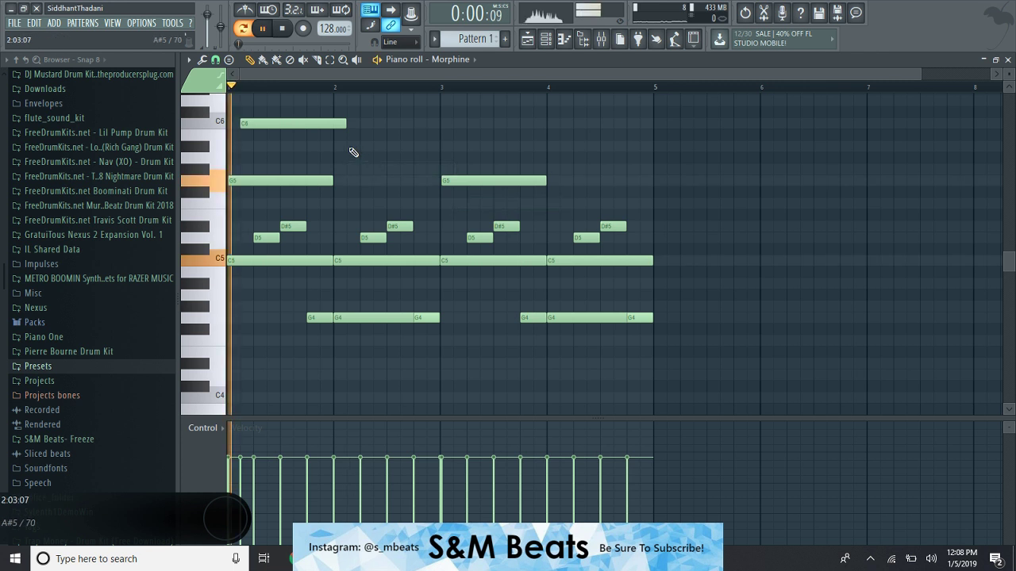
{"action": "left_click", "coordinate": [353, 147]}
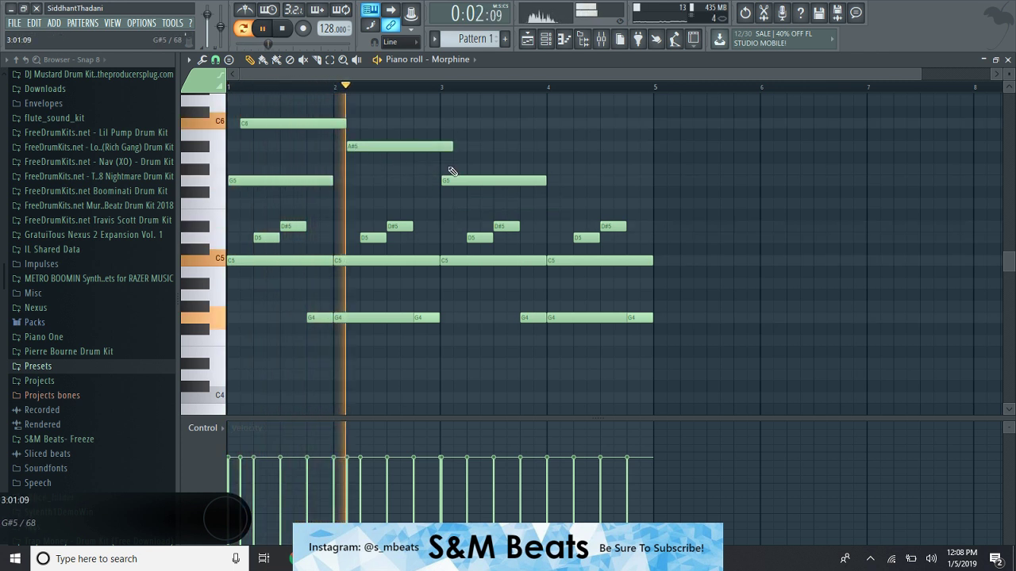
{"action": "left_click_drag", "start_coordinate": [361, 147], "coordinate": [358, 179]}
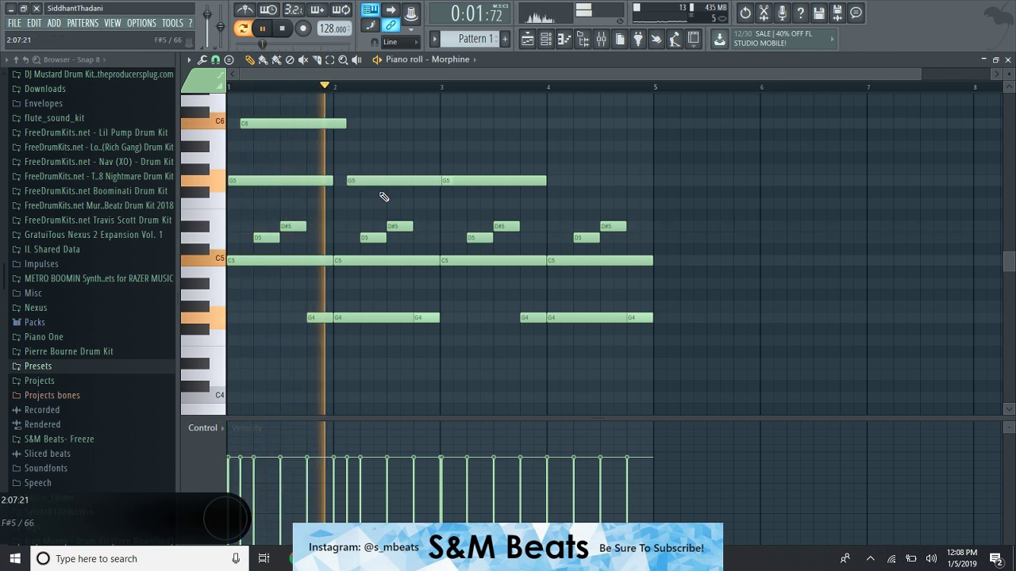
Try C6 in bar 3, G#5 in bar 4 and D6 in bar 2 as top notes, removing each one.
{"action": "left_click", "coordinate": [454, 122]}
{"action": "right_click", "coordinate": [460, 122]}
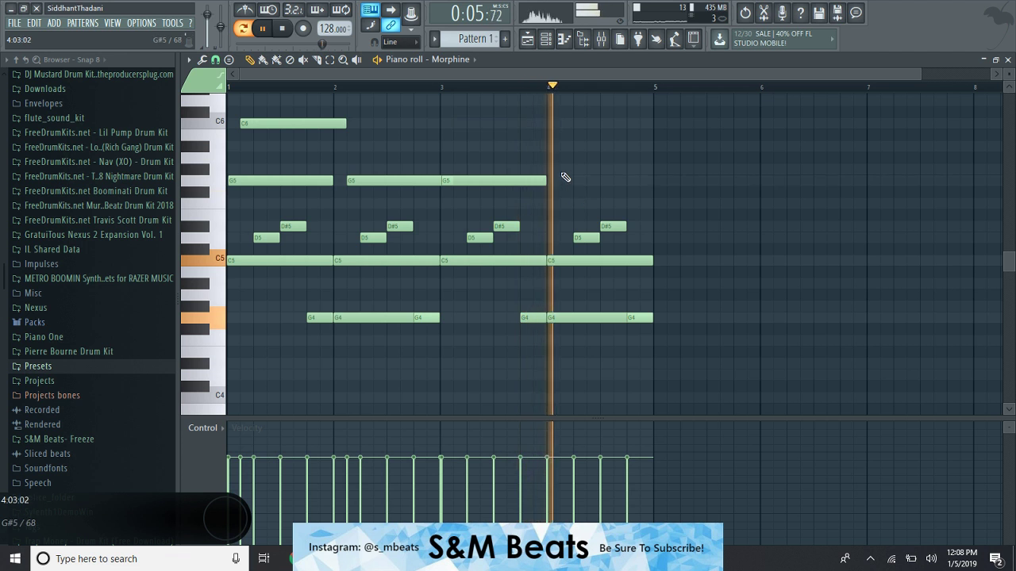
{"action": "left_click", "coordinate": [563, 169]}
{"action": "key", "text": "space"}
{"action": "right_click", "coordinate": [565, 171]}
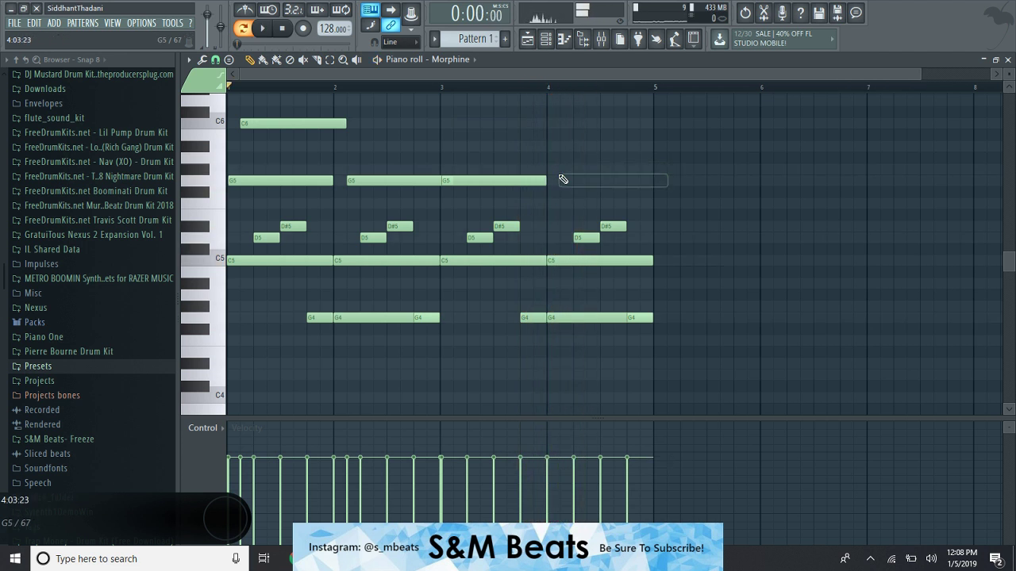
{"action": "scroll", "coordinate": [437, 164], "scroll_direction": "up", "scroll_amount": 1}
{"action": "scroll", "coordinate": [436, 164], "scroll_direction": "up", "scroll_amount": 1}
{"action": "left_click", "coordinate": [377, 143]}
{"action": "right_click", "coordinate": [373, 144]}
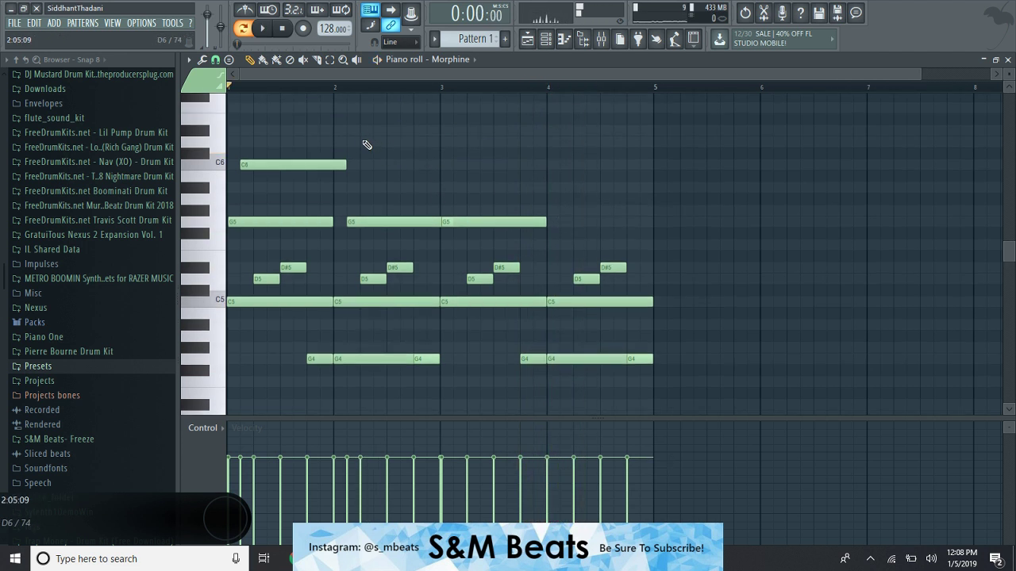
{"action": "left_click", "coordinate": [350, 140]}
{"action": "right_click", "coordinate": [354, 141]}
Place D6 and G5 half a beat into bars 3 and 4, ending G5 at bar 5, and duplicate the four bars into bars 5 to 8.
{"action": "left_click", "coordinate": [456, 141]}
{"action": "key", "text": "space"}
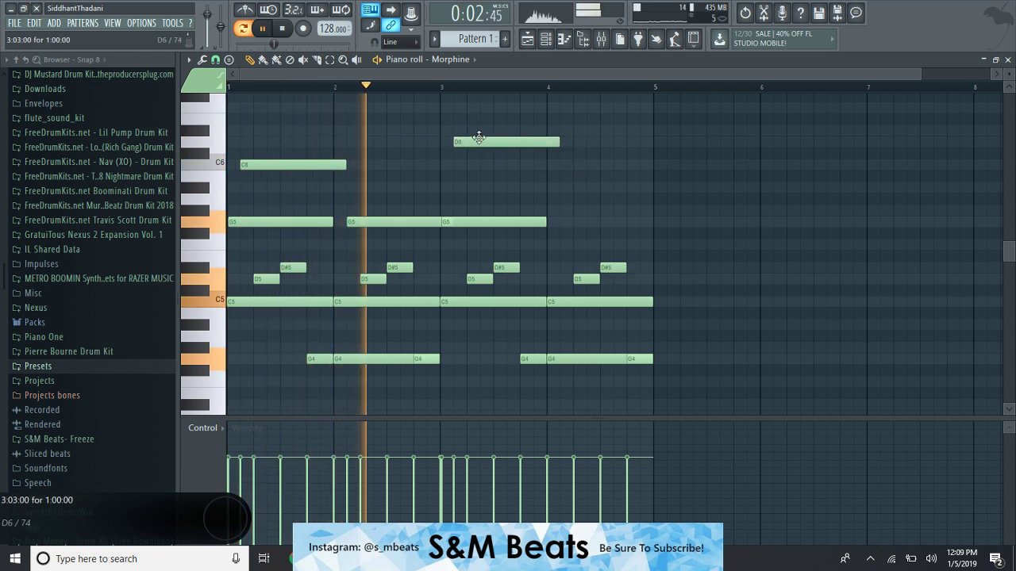
{"action": "left_click", "coordinate": [565, 222]}
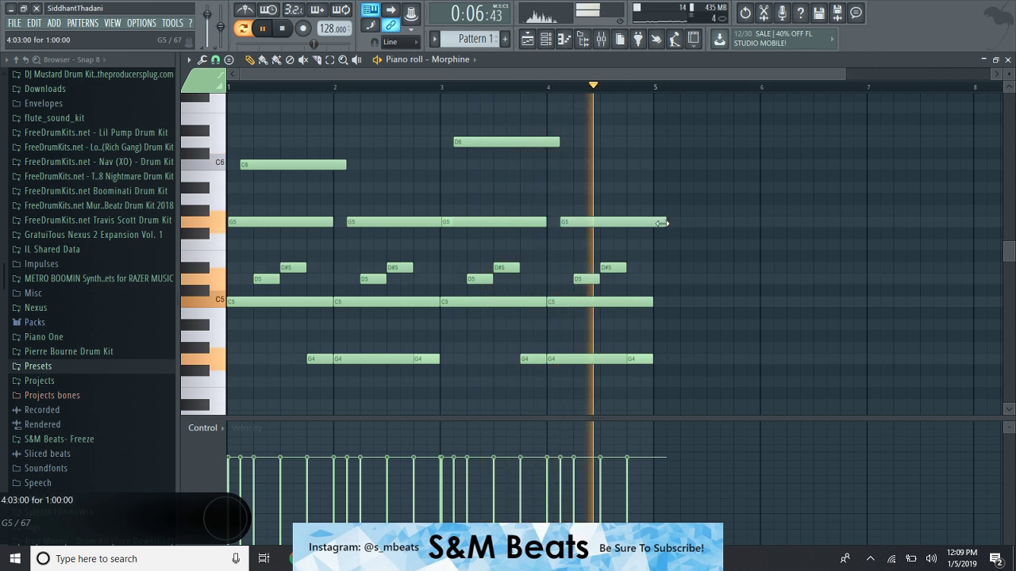
{"action": "key", "text": "ctrl+b"}
Replace the D6 in bar 7 with D#6 and the offset G5 in bar 8 with D6, leaving no stray notes.
{"action": "left_click", "coordinate": [766, 198]}
{"action": "right_click", "coordinate": [768, 198]}
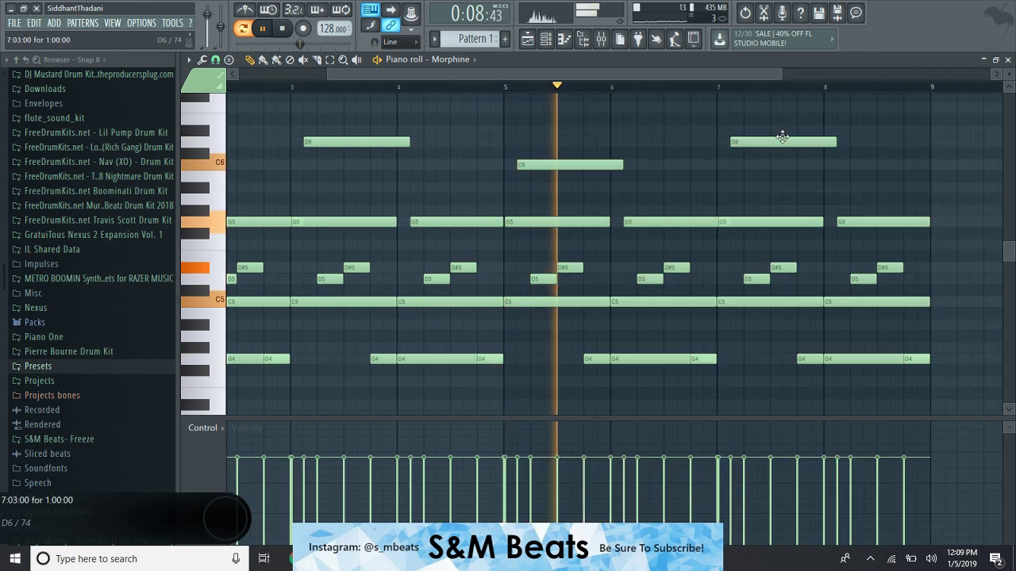
{"action": "left_click", "coordinate": [785, 150]}
{"action": "right_click", "coordinate": [790, 153]}
{"action": "left_click", "coordinate": [734, 130]}
{"action": "right_click", "coordinate": [748, 142]}
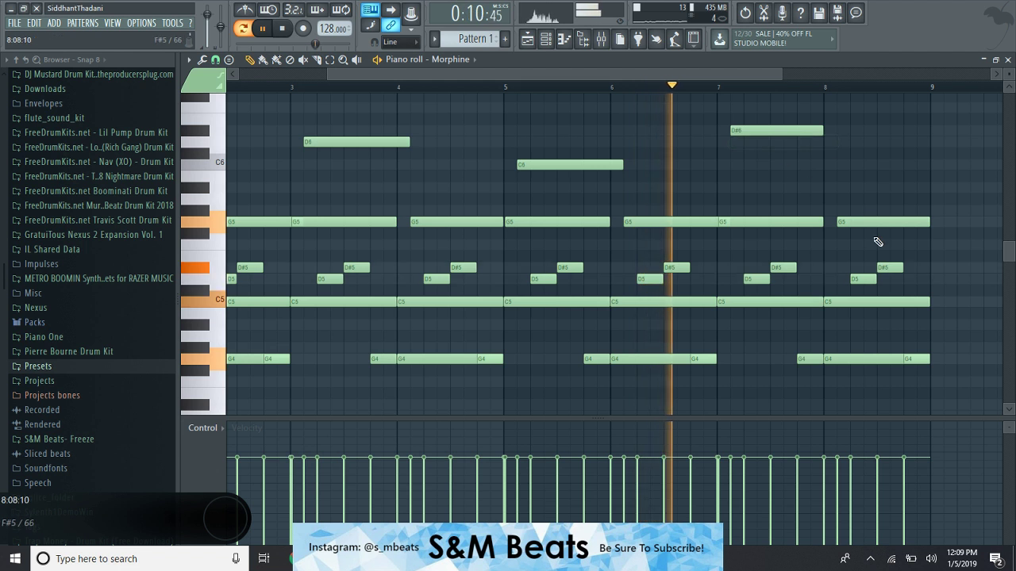
{"action": "right_click", "coordinate": [857, 221]}
{"action": "left_click", "coordinate": [880, 142]}
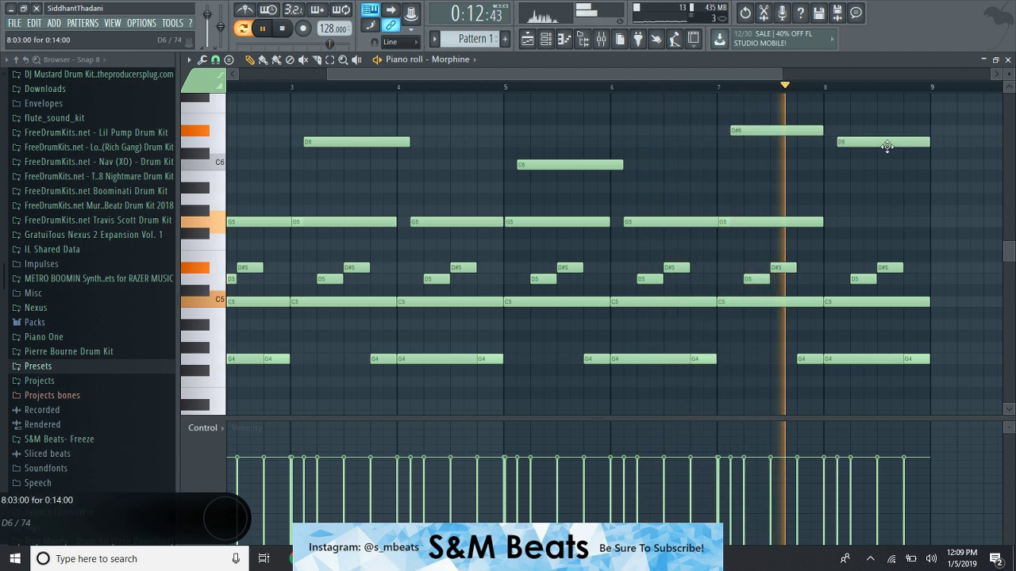
Select all C6, D6 and D#6 top notes across the eight bars and lower their velocity.
{"action": "left_click_drag", "start_coordinate": [416, 72], "coordinate": [357, 109]}
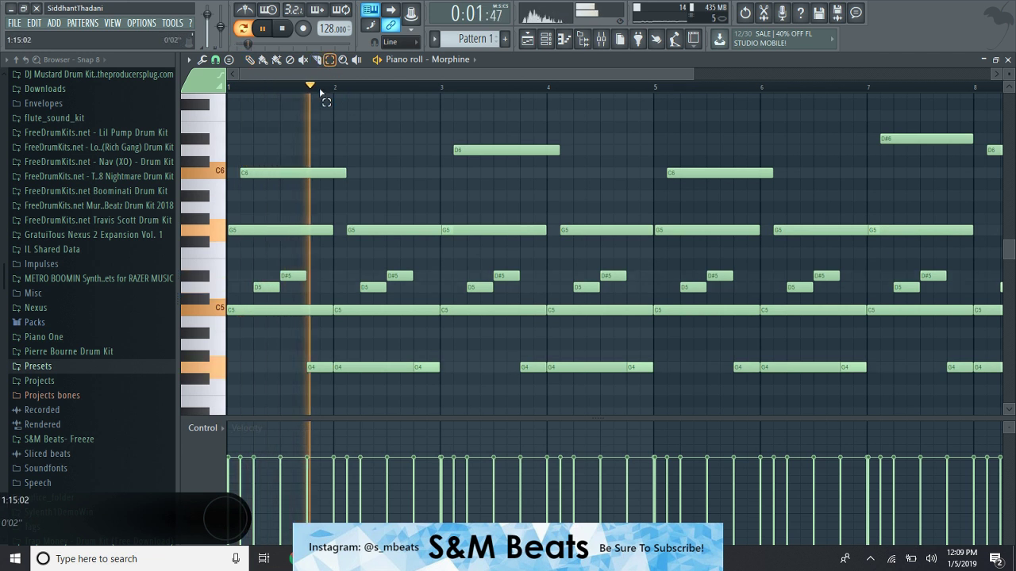
{"action": "key", "text": "space"}
{"action": "left_click_drag", "start_coordinate": [259, 105], "coordinate": [1003, 189]}
{"action": "left_click_drag", "start_coordinate": [969, 207], "coordinate": [970, 209]}
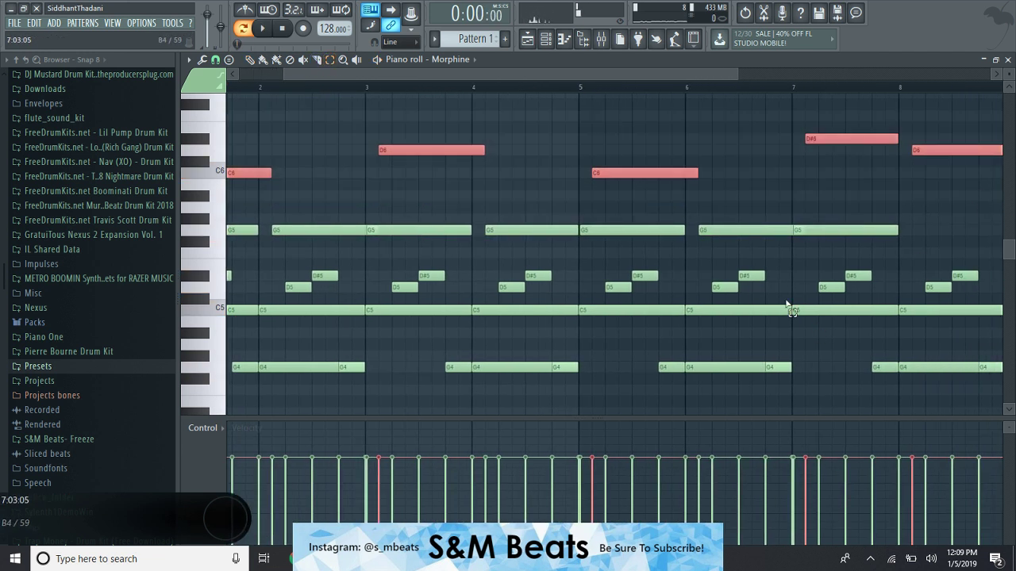
{"action": "scroll", "coordinate": [684, 196], "scroll_direction": "down", "scroll_amount": 5}
{"action": "scroll", "coordinate": [696, 177], "scroll_direction": "up", "scroll_amount": 1}
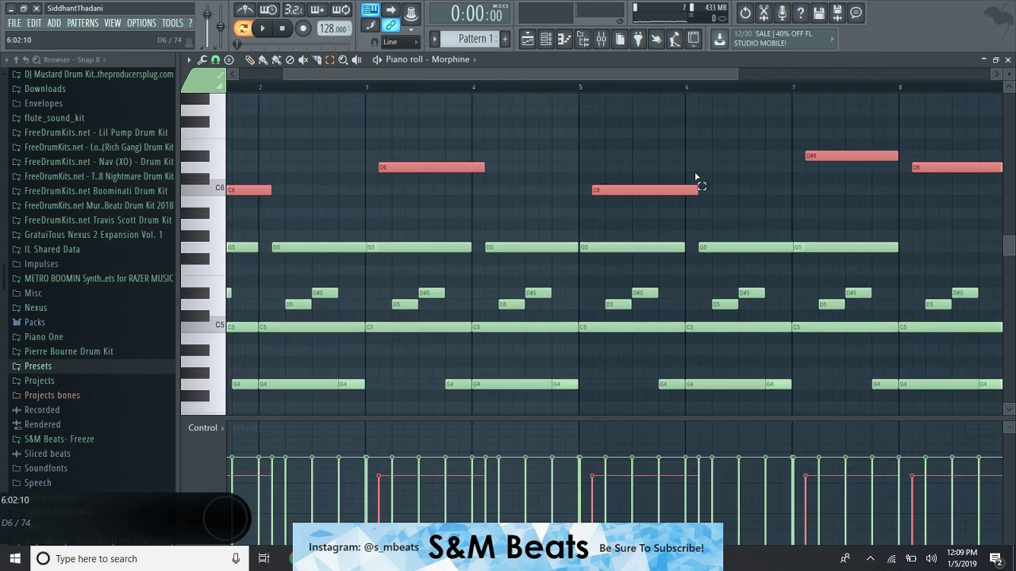
{"action": "scroll", "coordinate": [695, 176], "scroll_direction": "down", "scroll_amount": 4}
Play the pattern from the start and fine-tune the velocity of the selected top notes.
{"action": "left_click_drag", "start_coordinate": [432, 69], "coordinate": [303, 92]}
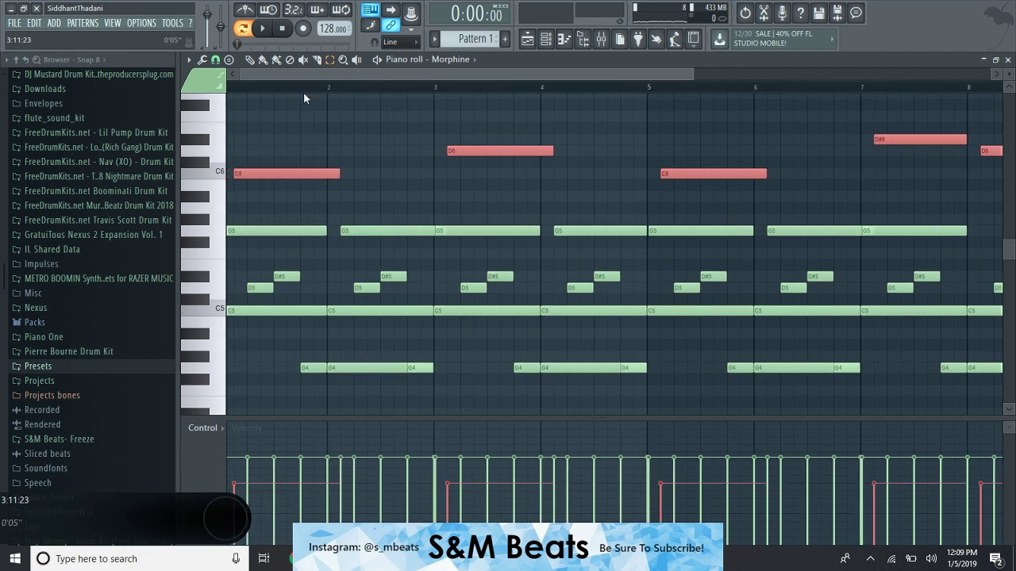
{"action": "key", "text": "space"}
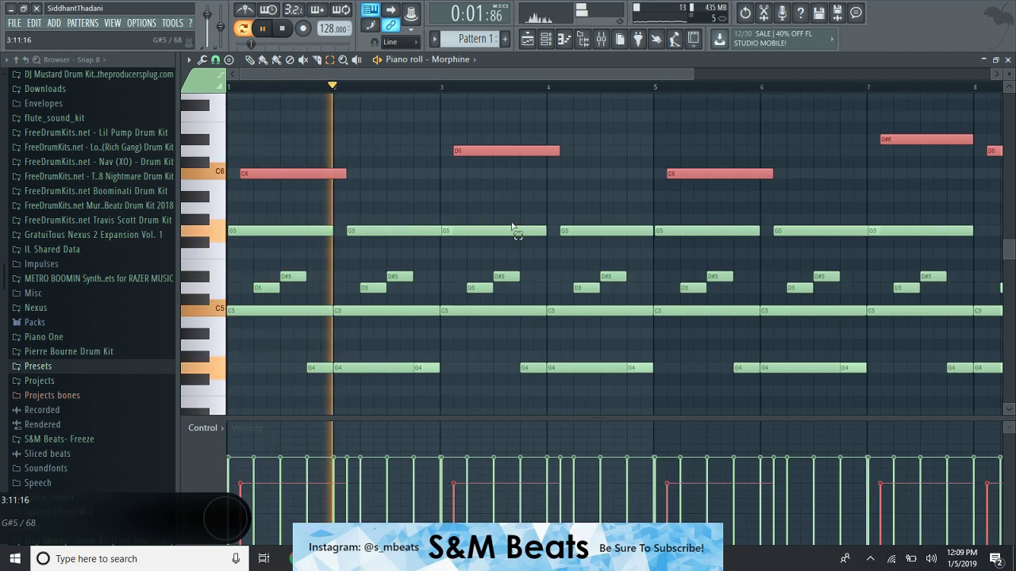
{"action": "scroll", "coordinate": [481, 202], "scroll_direction": "down", "scroll_amount": 1}
{"action": "scroll", "coordinate": [481, 200], "scroll_direction": "up", "scroll_amount": 1}
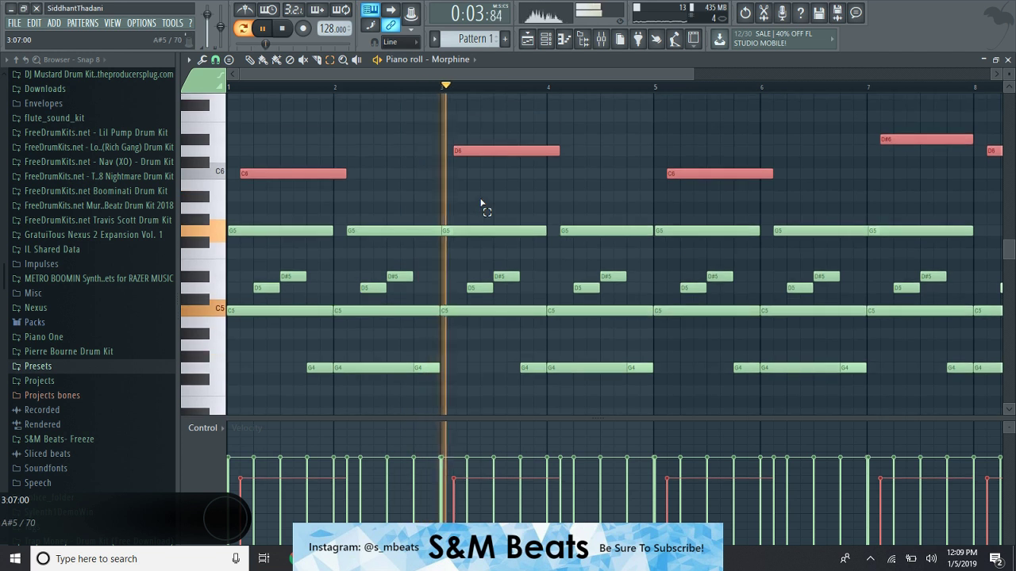
Deselect the top notes, return to the draw tool leaving no stray note, and close the Morphine piano roll.
{"action": "left_click", "coordinate": [430, 186]}
{"action": "left_click", "coordinate": [252, 62]}
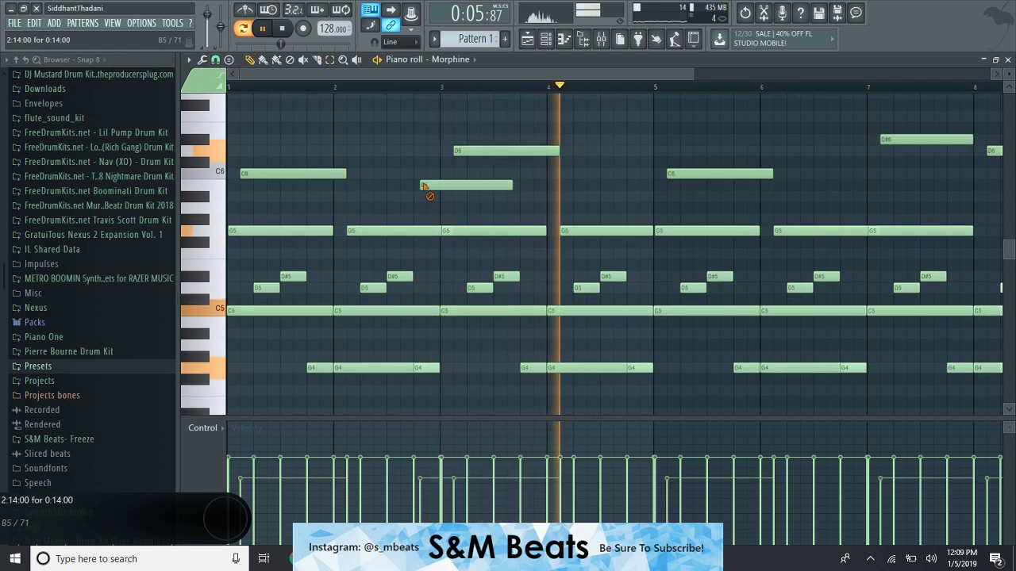
{"action": "left_click", "coordinate": [1008, 60]}
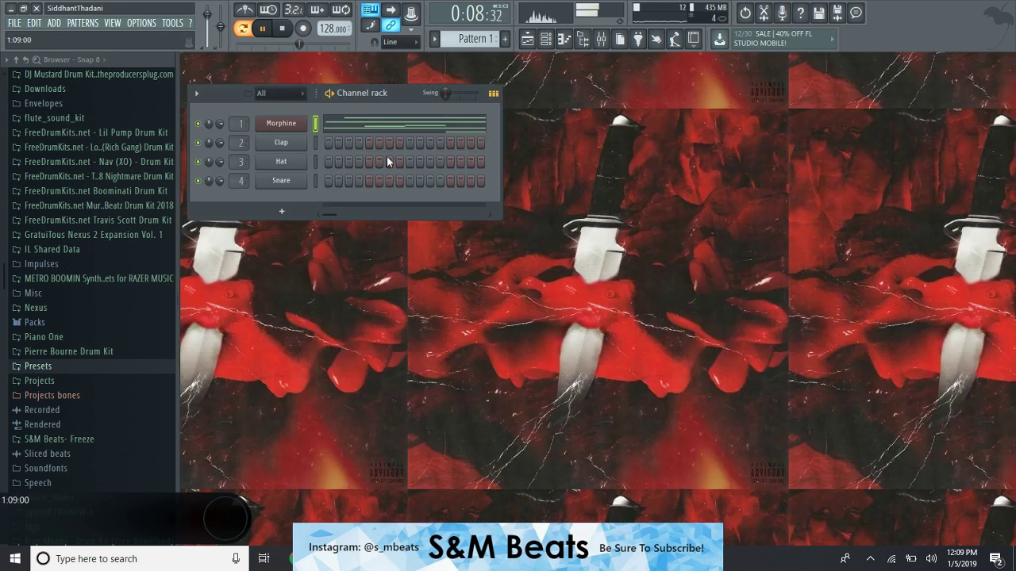
Load Gross Beat into the second effect slot of mixer Insert 1.
{"action": "left_click", "coordinate": [601, 38]}
{"action": "left_click", "coordinate": [899, 118]}
{"action": "mouse_move", "coordinate": [887, 135]}
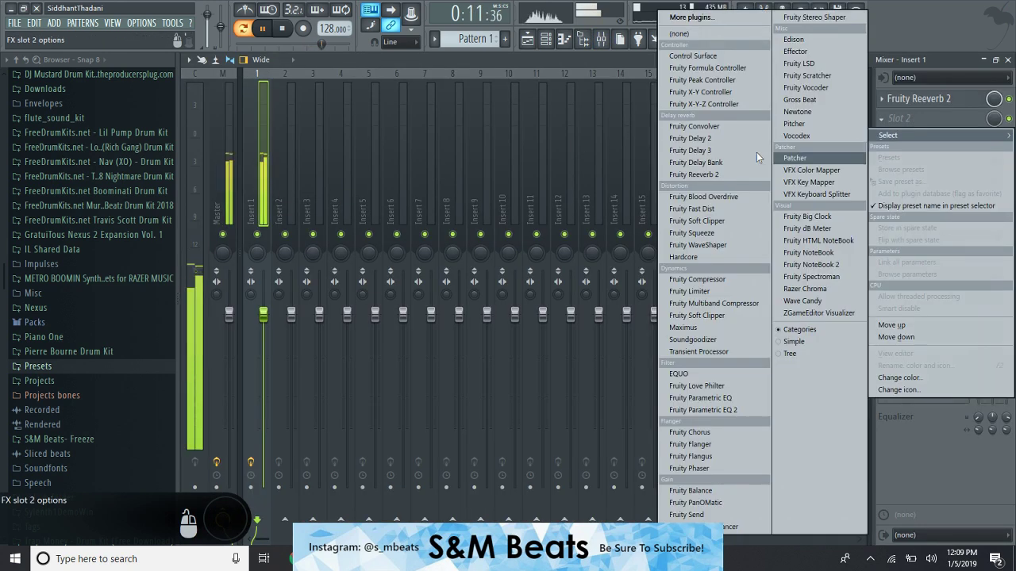
{"action": "left_click", "coordinate": [799, 99]}
Apply Gross Beat's Momentary preset with the 1/2 Speed time effect and play the pattern.
{"action": "left_click", "coordinate": [723, 201]}
{"action": "left_click", "coordinate": [752, 233]}
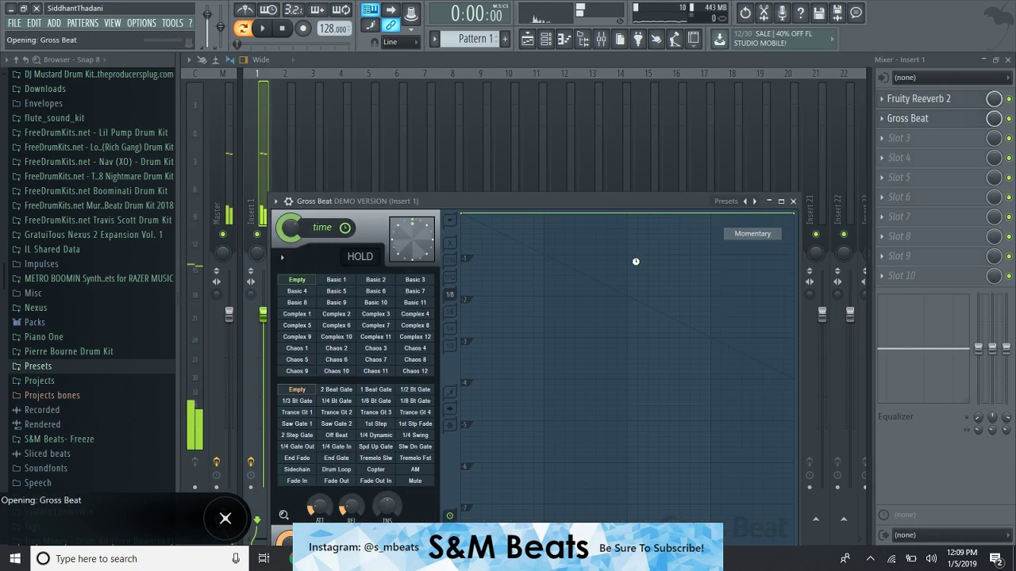
{"action": "left_click", "coordinate": [375, 359]}
{"action": "key", "text": "space"}
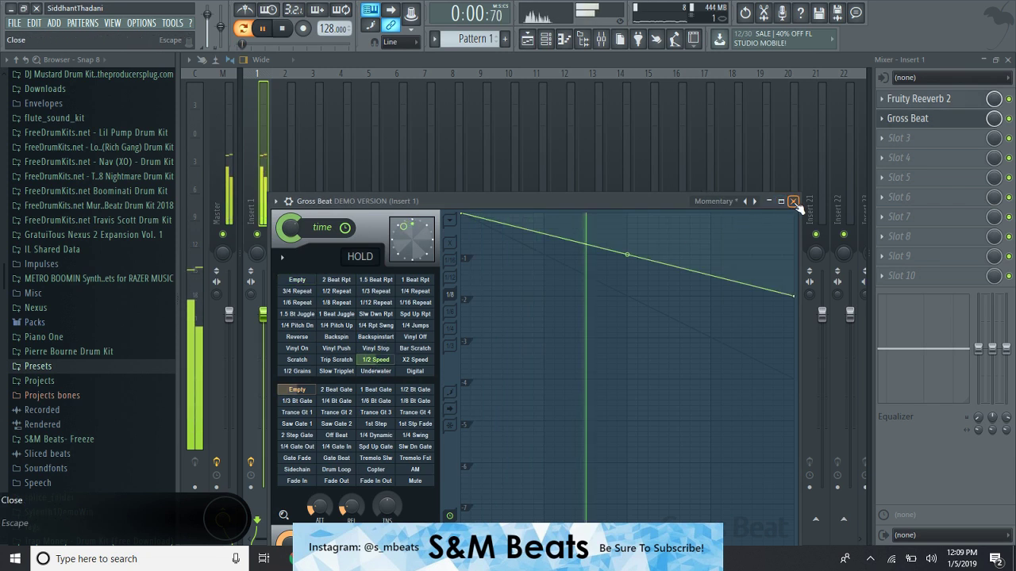
{"action": "left_click", "coordinate": [793, 201]}
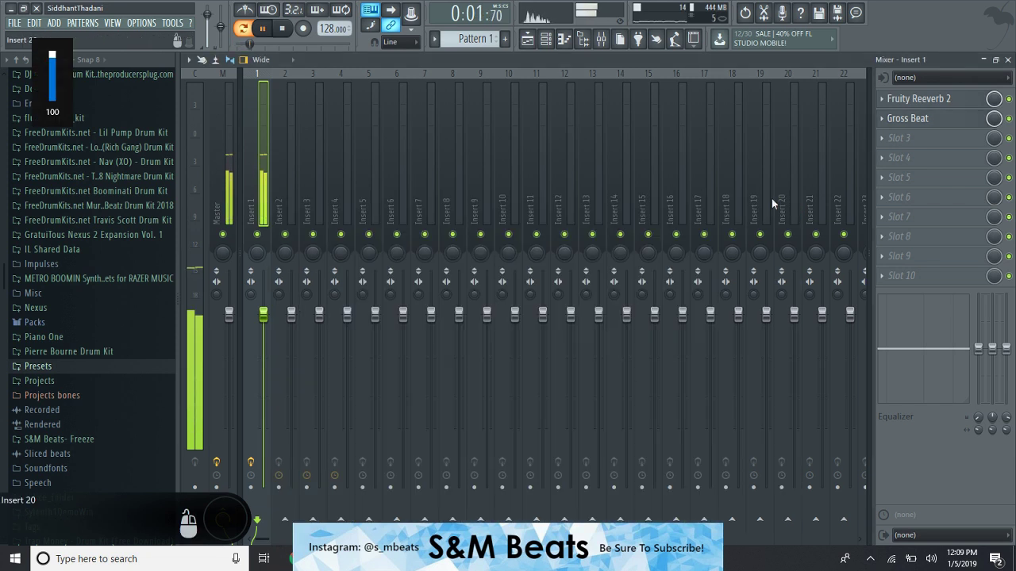
Try transposing all Morphine notes up one octave in the piano roll and play the pattern.
{"action": "left_click", "coordinate": [1008, 60]}
{"action": "left_click", "coordinate": [422, 132]}
{"action": "key", "text": "space"}
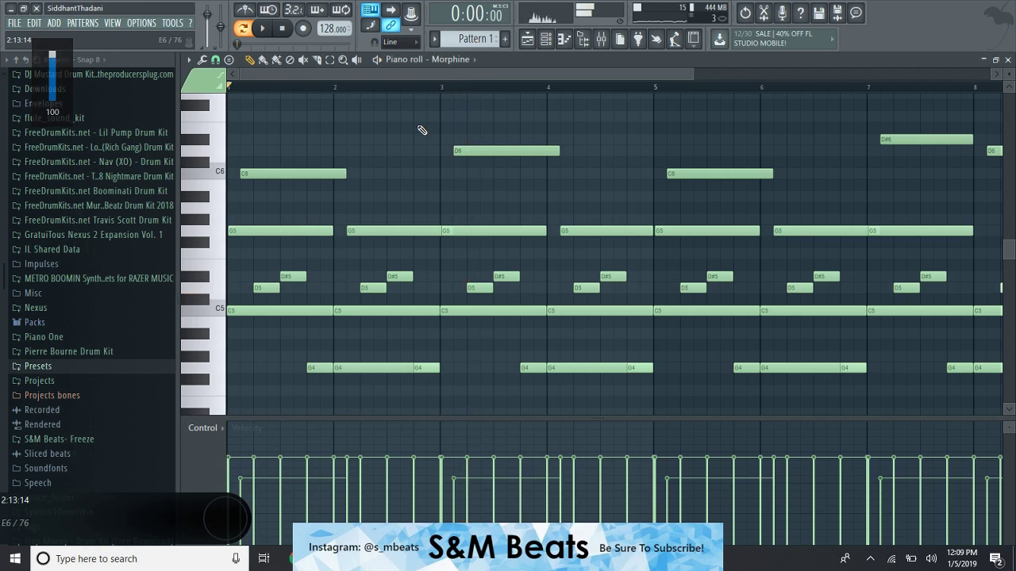
{"action": "key", "text": "ctrl+Up"}
{"action": "key", "text": "space"}
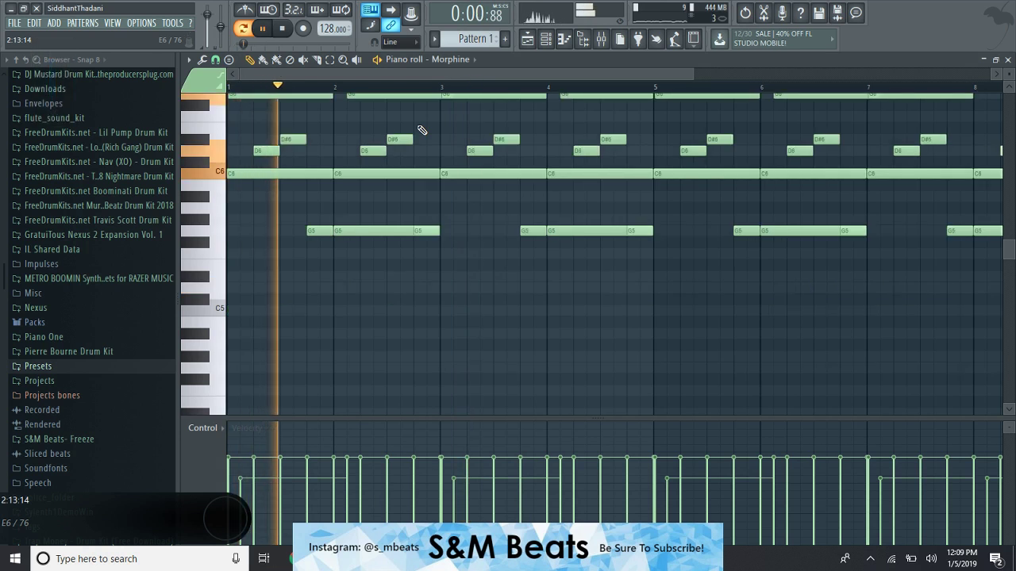
Lower all Morphine notes by six semitones to an F#5 root, auditioning the pattern along the way.
{"action": "key", "text": "space"}
{"action": "key", "text": "Down"}
{"action": "key", "text": "Down"}
{"action": "key", "text": "Down"}
{"action": "key", "text": "Down"}
{"action": "key", "text": "Down"}
{"action": "key", "text": "space"}
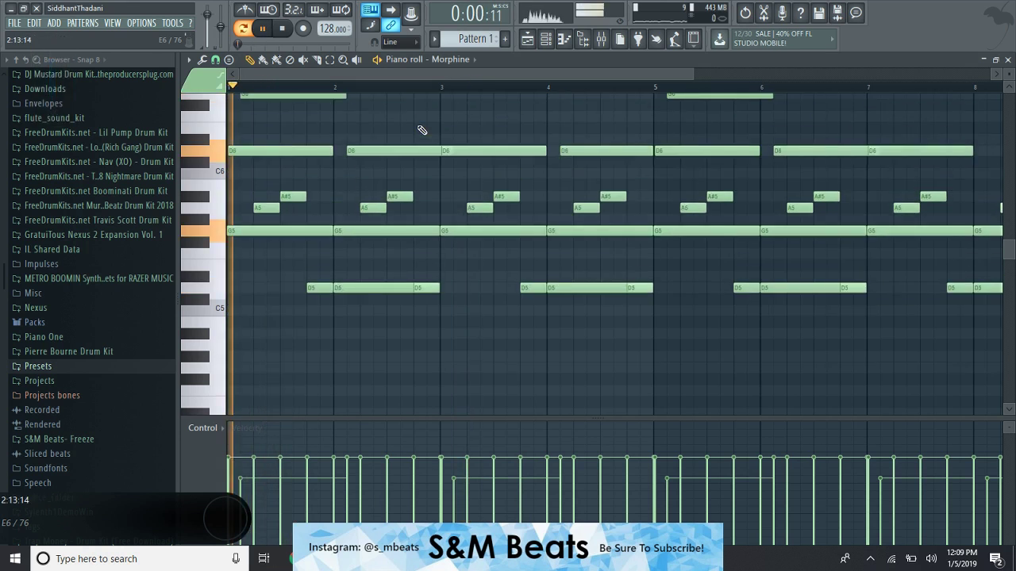
{"action": "key", "text": "Down"}
{"action": "key", "text": "space"}
{"action": "key", "text": "space"}
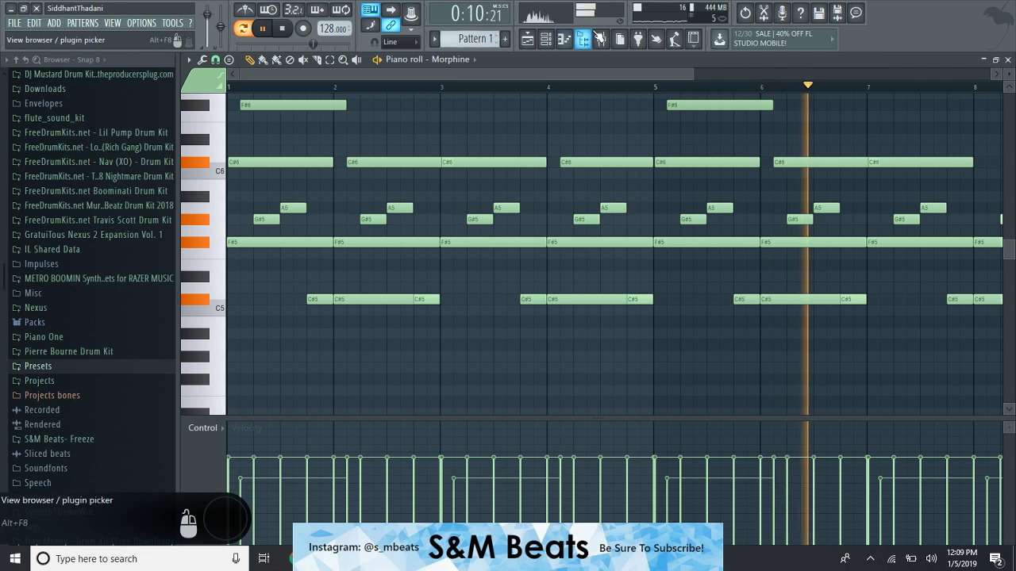
Reset Gross Beat on Insert 1 to its Default preset, play the pattern and close the plugin.
{"action": "key", "text": "F9"}
{"action": "key", "text": "space"}
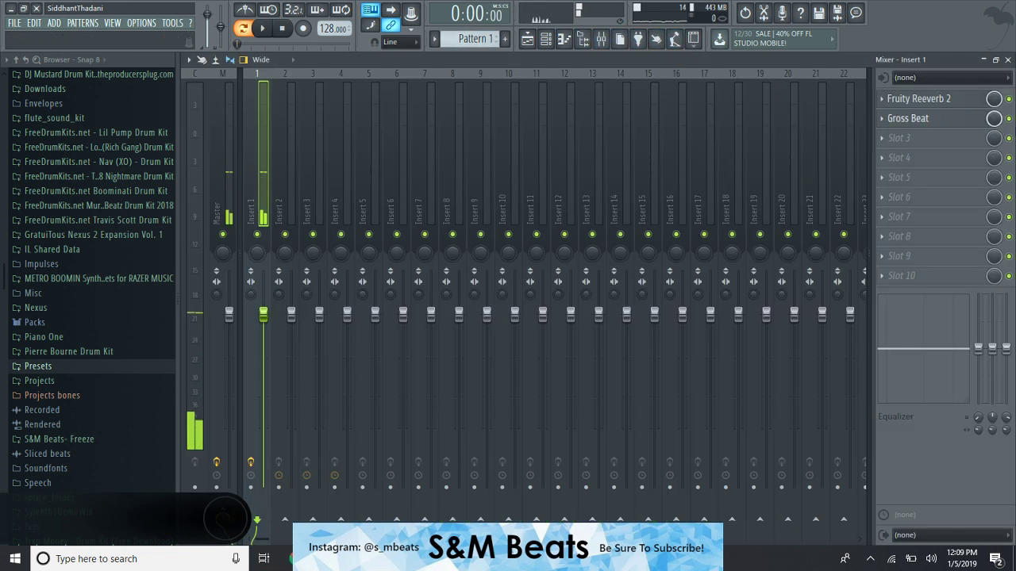
{"action": "left_click", "coordinate": [908, 118]}
{"action": "left_click", "coordinate": [718, 202]}
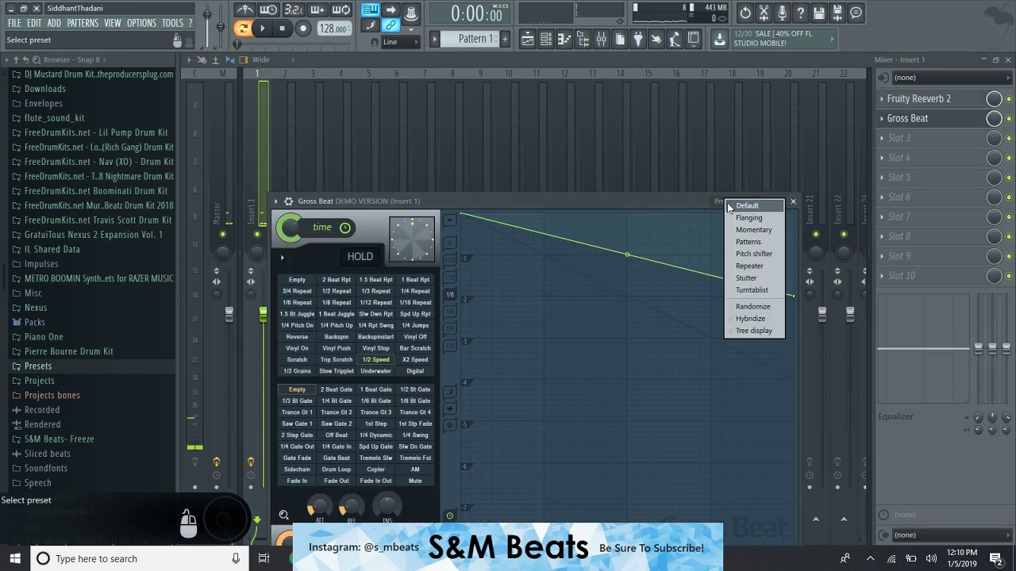
{"action": "left_click", "coordinate": [746, 219]}
{"action": "key", "text": "space"}
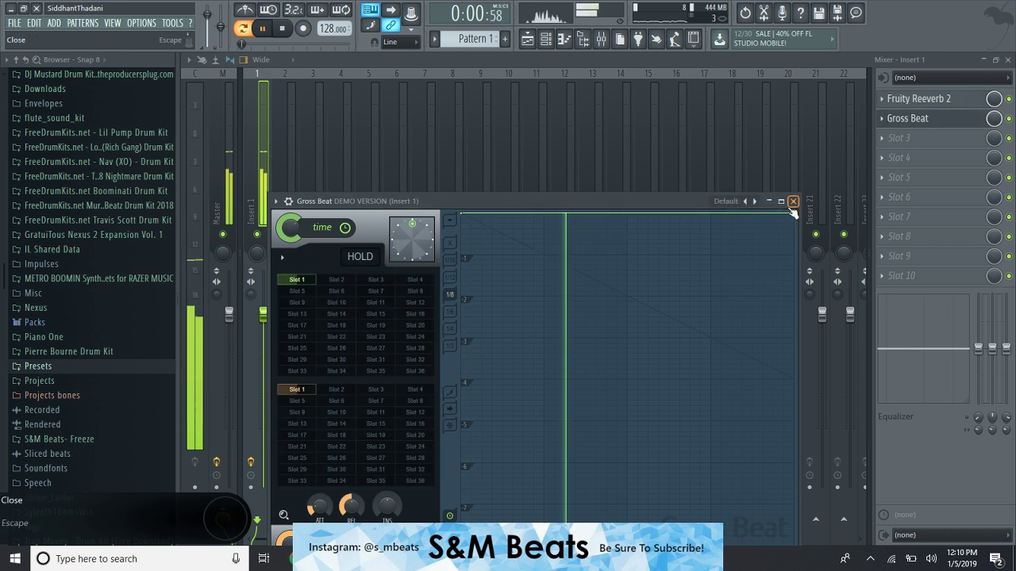
{"action": "left_click", "coordinate": [792, 201]}
Transpose all Morphine notes down another six semitones, returning the root to C5, and play the pattern.
{"action": "key", "text": "F7"}
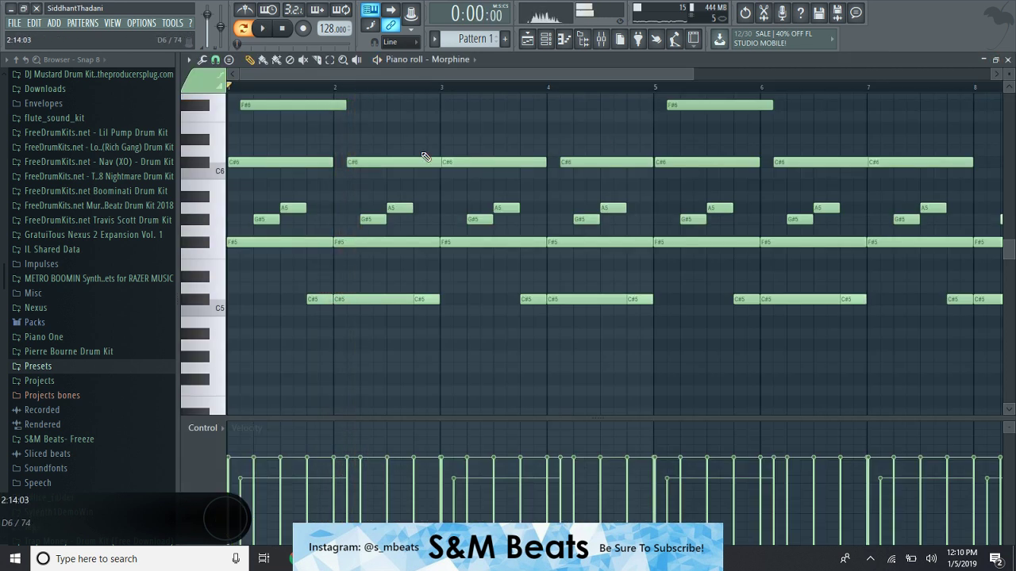
{"action": "key", "text": "space"}
{"action": "scroll", "coordinate": [426, 157], "scroll_direction": "up", "scroll_amount": 2}
{"action": "key", "text": "Down"}
{"action": "key", "text": "Down"}
{"action": "key", "text": "Down"}
{"action": "key", "text": "Down"}
{"action": "key", "text": "space"}
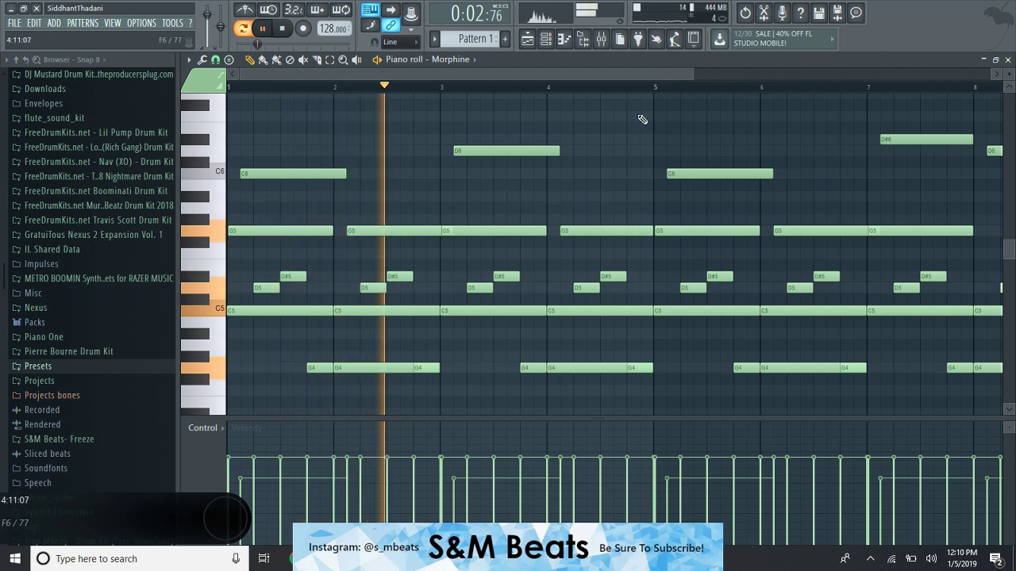
Replace the Clap channel with the reFX Nexus generator, close its window and stop playback.
{"action": "left_click", "coordinate": [1007, 60]}
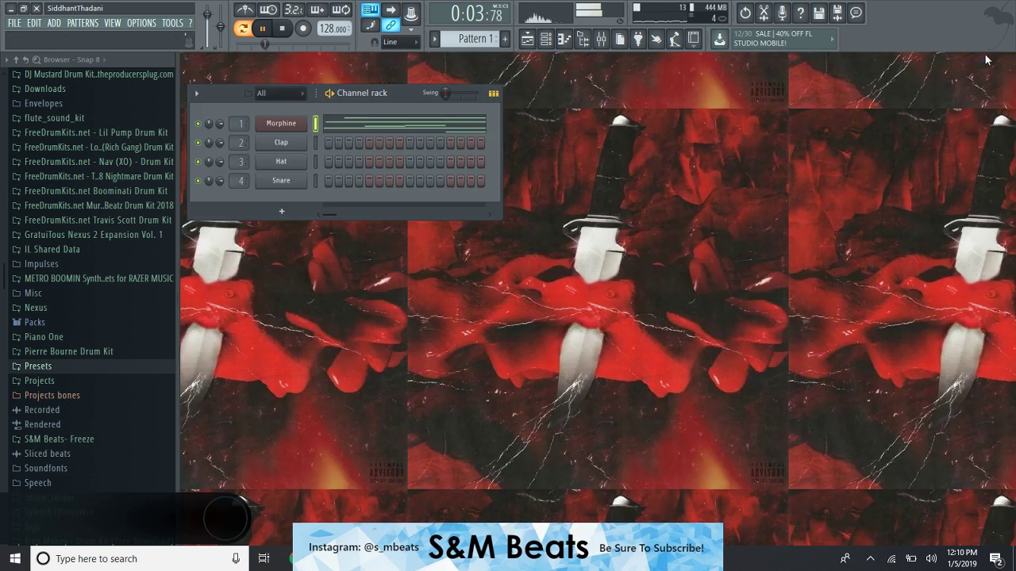
{"action": "right_click", "coordinate": [294, 150]}
{"action": "mouse_move", "coordinate": [361, 235]}
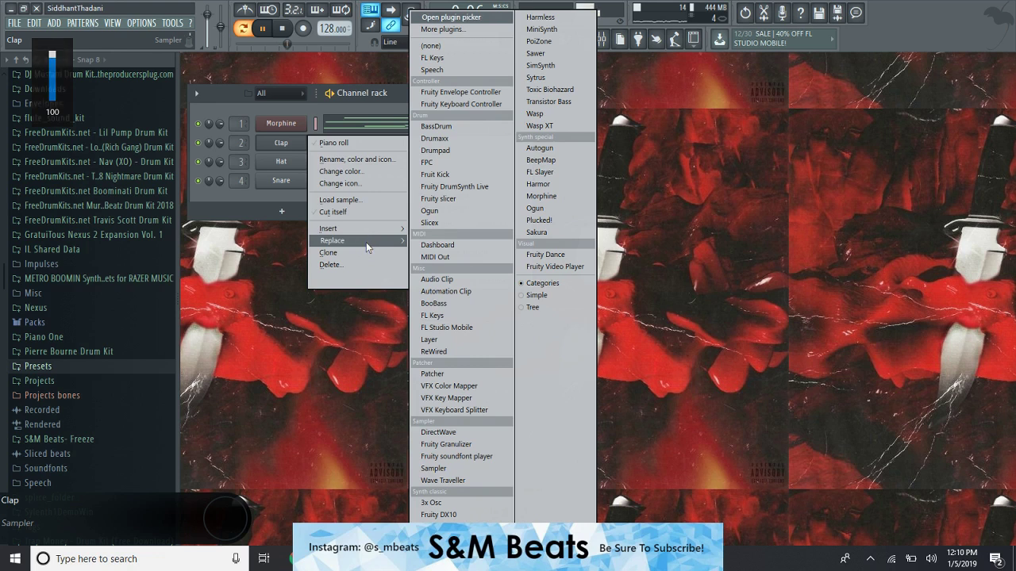
{"action": "left_click", "coordinate": [436, 32]}
{"action": "scroll", "coordinate": [444, 317], "scroll_direction": "down", "scroll_amount": 10}
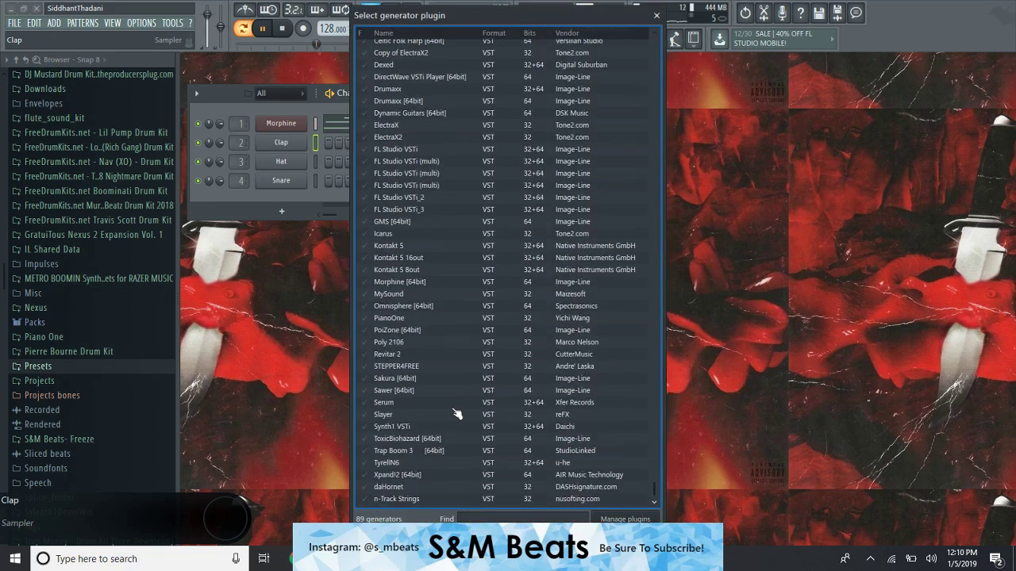
{"action": "left_click", "coordinate": [431, 489]}
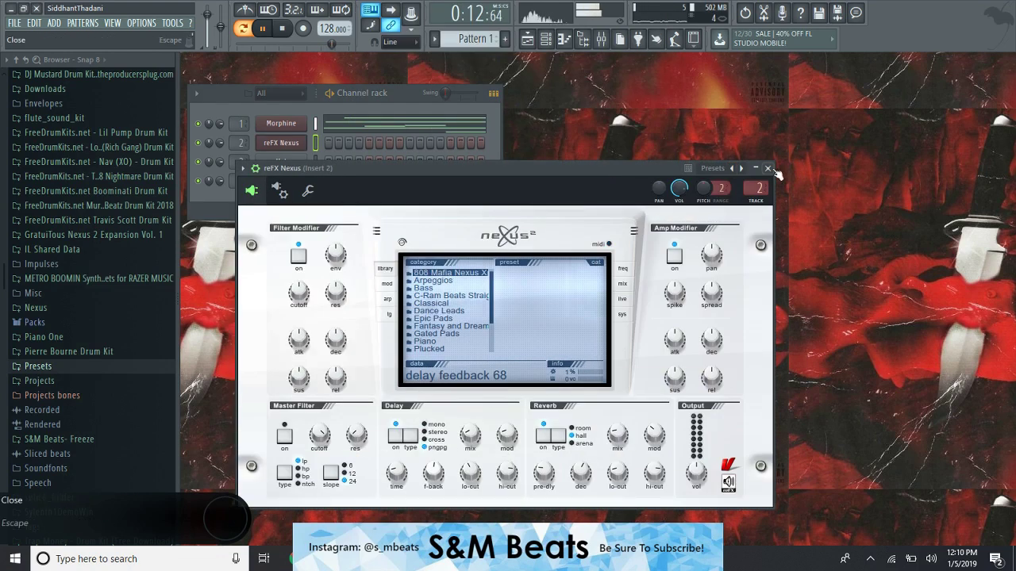
{"action": "left_click", "coordinate": [770, 165]}
{"action": "key", "text": "space"}
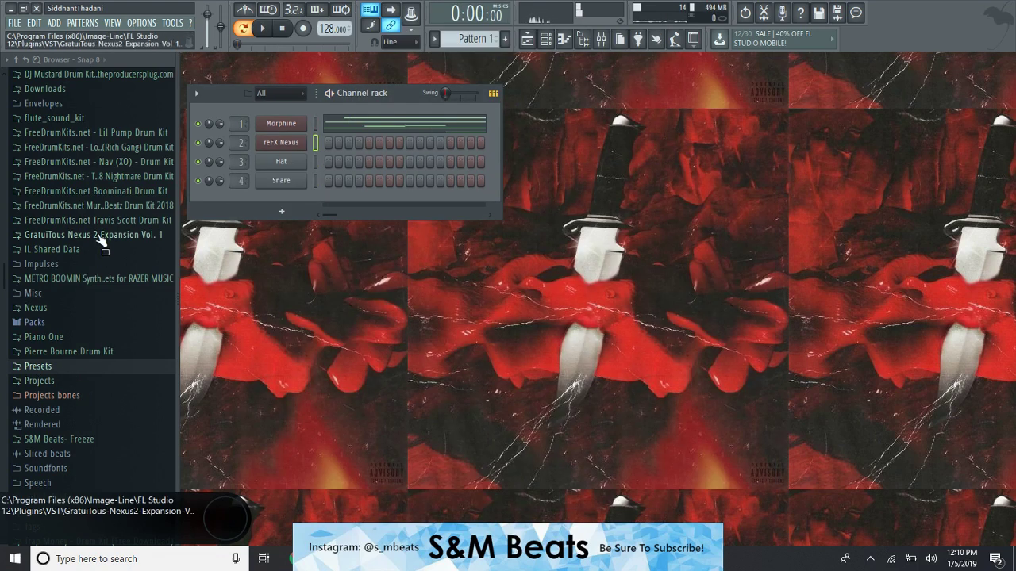
Load the Codeine Dream (4) preset from the Codeine Dream XP folder onto the reFX Nexus channel and open its piano roll.
{"action": "left_click", "coordinate": [64, 367]}
{"action": "scroll", "coordinate": [63, 198], "scroll_direction": "down", "scroll_amount": 6}
{"action": "scroll", "coordinate": [62, 145], "scroll_direction": "up", "scroll_amount": 3}
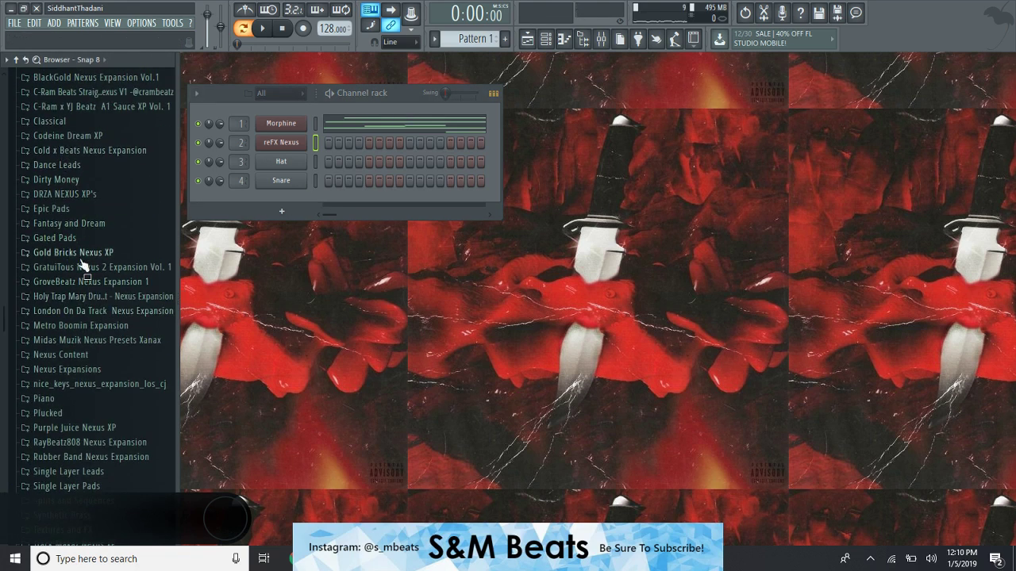
{"action": "left_click", "coordinate": [72, 151]}
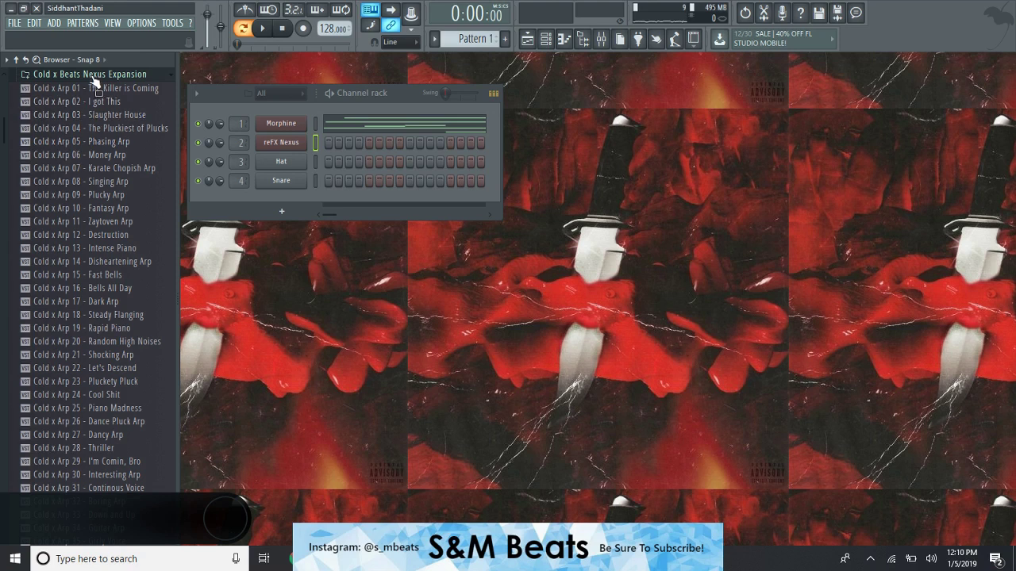
{"action": "left_click", "coordinate": [94, 76]}
{"action": "left_click", "coordinate": [76, 94]}
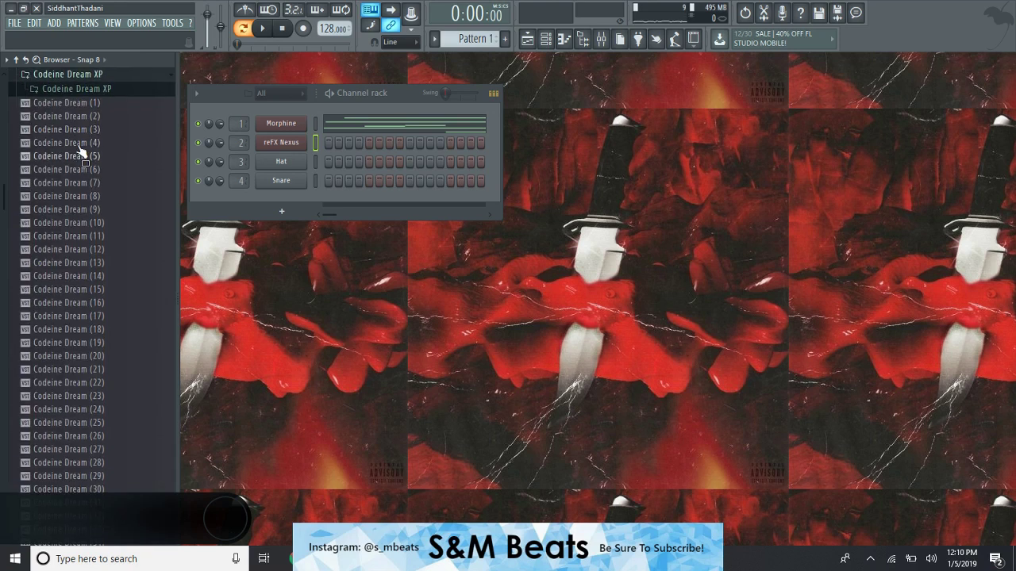
{"action": "left_click_drag", "start_coordinate": [80, 146], "coordinate": [283, 152]}
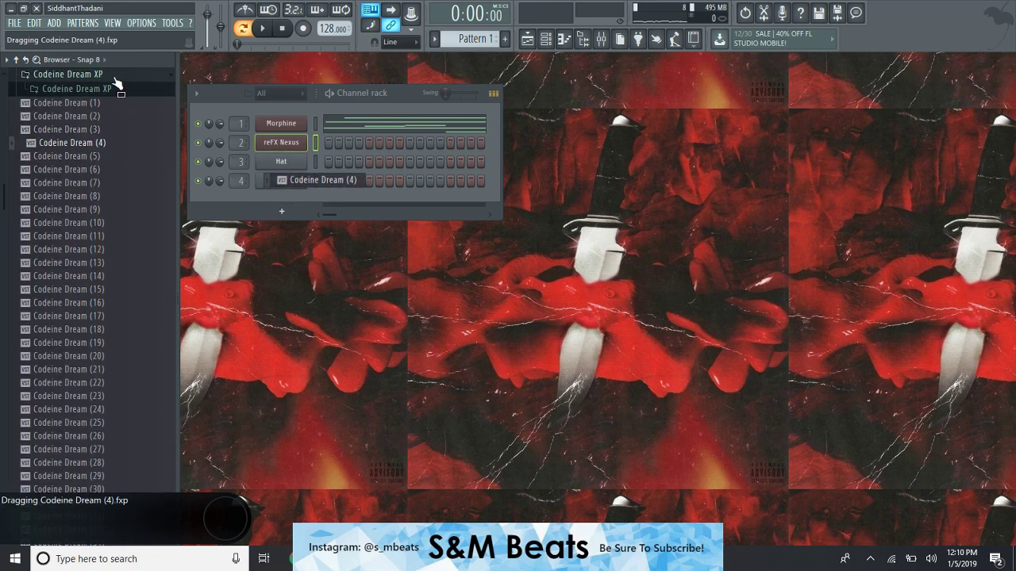
{"action": "left_click", "coordinate": [114, 78]}
{"action": "right_click", "coordinate": [287, 144]}
{"action": "left_click", "coordinate": [371, 144]}
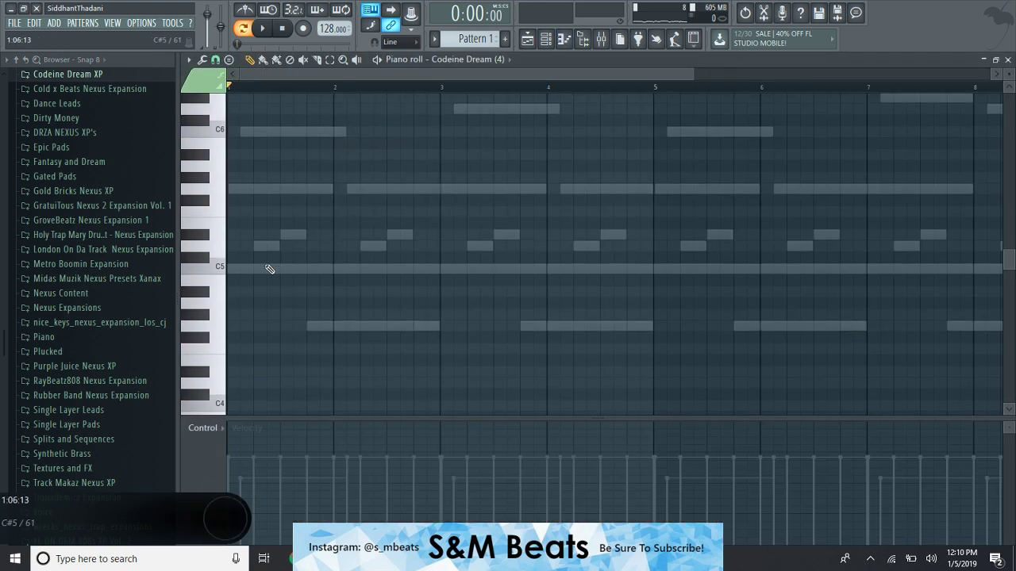
Try a one-bar C5 note in bar 1, audition it and delete it.
{"action": "left_click_drag", "start_coordinate": [270, 270], "coordinate": [209, 277]}
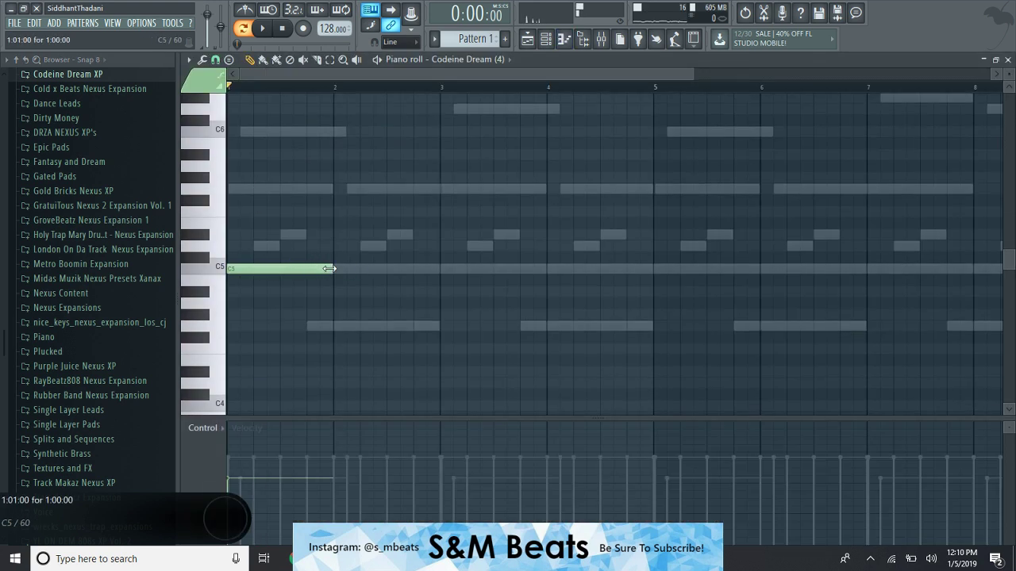
{"action": "key", "text": "space"}
{"action": "key", "text": "space"}
{"action": "right_click", "coordinate": [297, 269]}
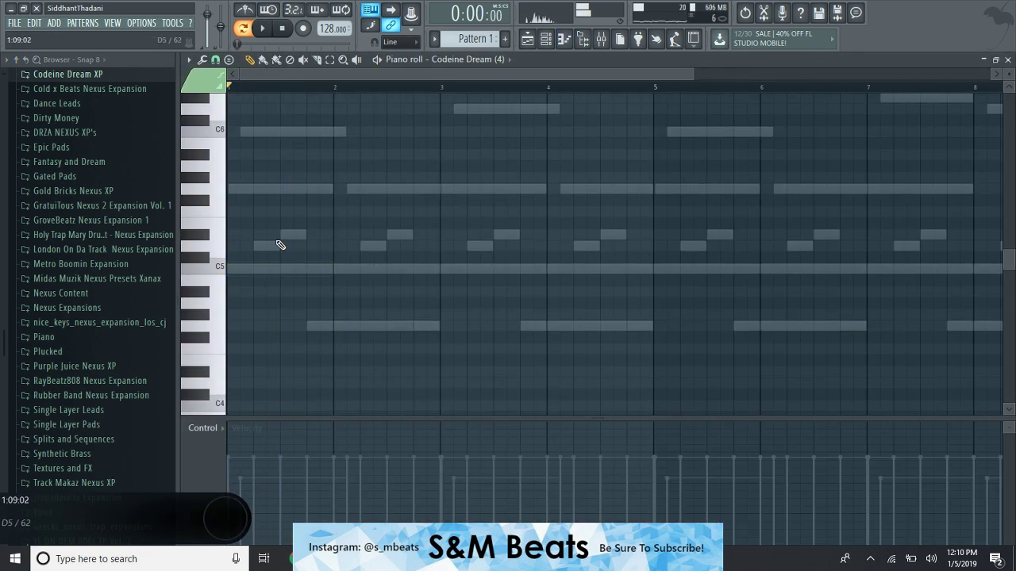
Place one-bar notes G5, C5, G4 and D5 in bars 1 to 4 of the Codeine Dream (4) piano roll.
{"action": "left_click_drag", "start_coordinate": [259, 190], "coordinate": [201, 187]}
{"action": "left_click", "coordinate": [333, 269]}
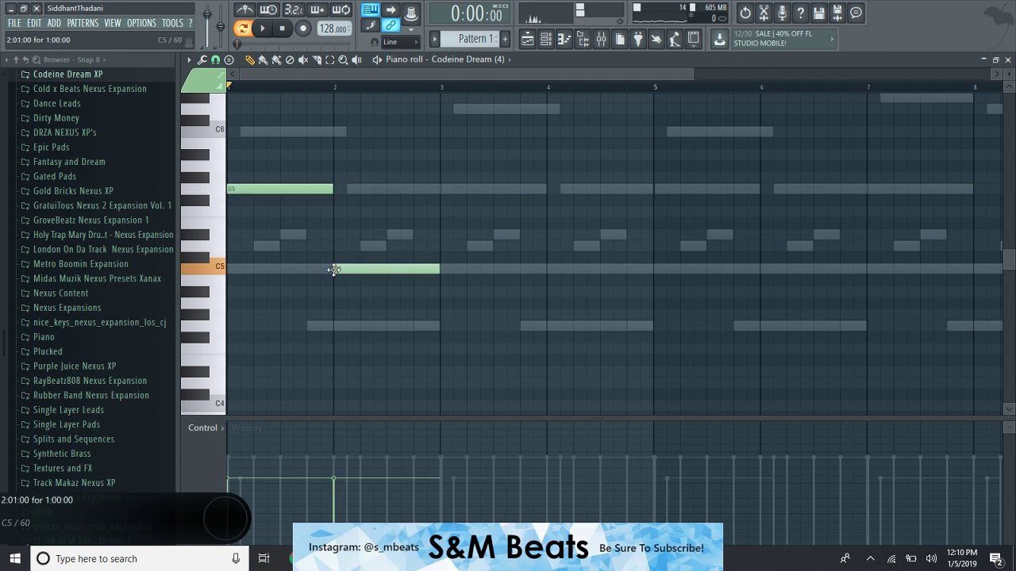
{"action": "left_click", "coordinate": [451, 325]}
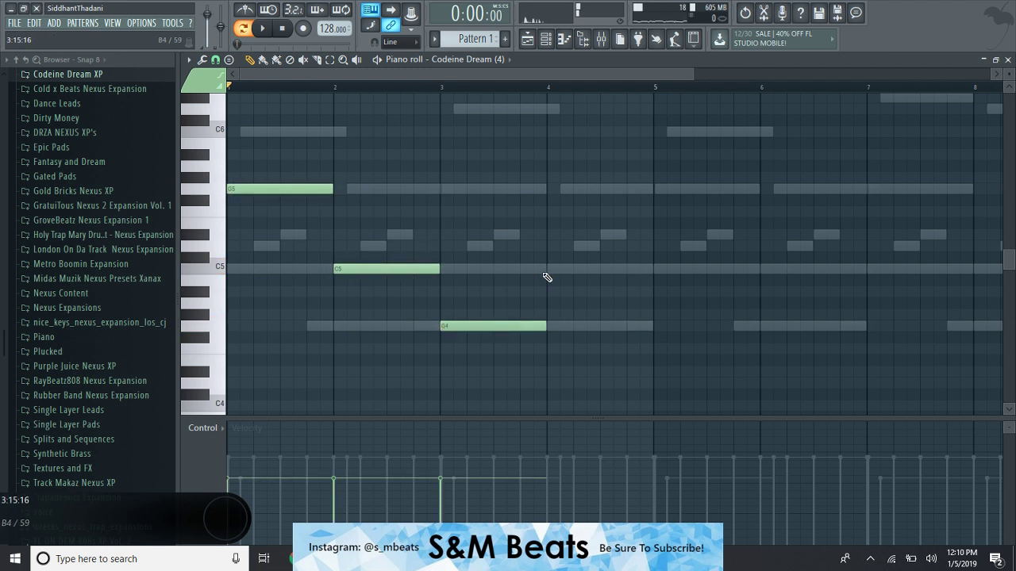
{"action": "double_click", "coordinate": [549, 248]}
{"action": "left_click", "coordinate": [587, 192]}
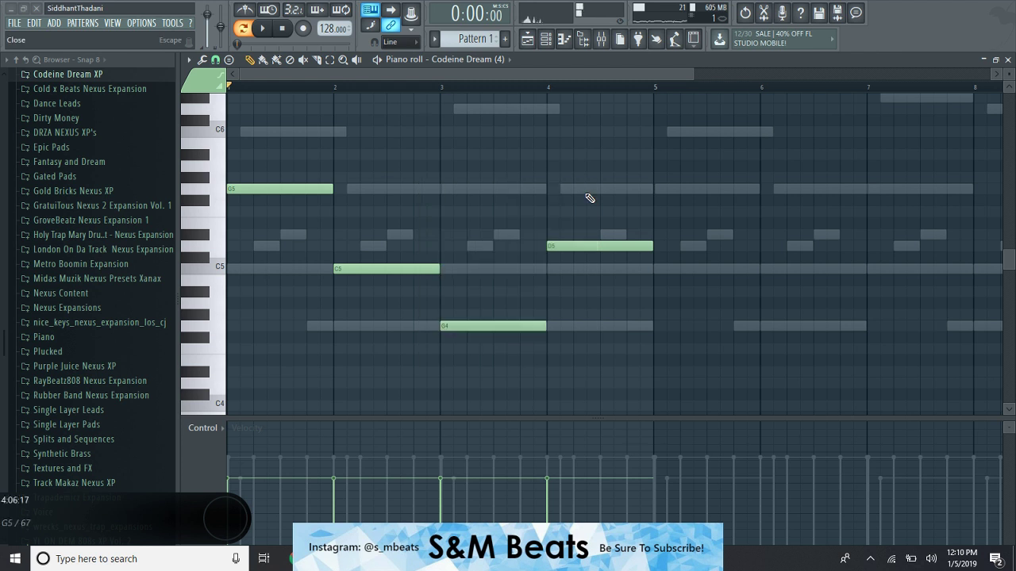
Duplicate the four bars into bars 5 to 8, replace the bar 7 note with D5 and raise the bar 8 note to D#5.
{"action": "key", "text": "ctrl+b"}
{"action": "left_click", "coordinate": [744, 245]}
{"action": "right_click", "coordinate": [750, 328]}
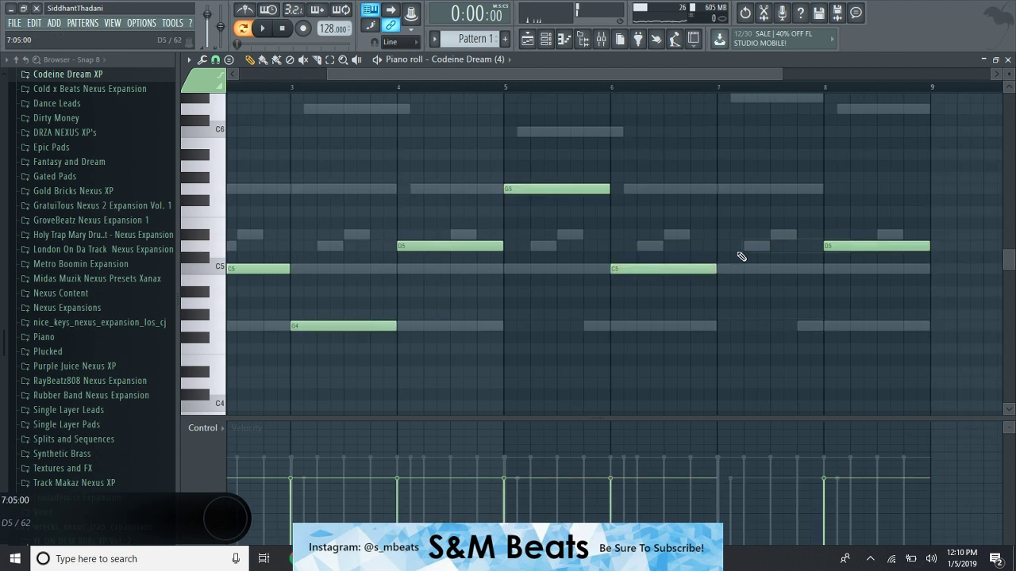
{"action": "left_click_drag", "start_coordinate": [745, 247], "coordinate": [717, 248]}
{"action": "left_click_drag", "start_coordinate": [825, 242], "coordinate": [826, 235]}
Play the pattern, select all eight Codeine Dream (4) notes and raise their velocity.
{"action": "key", "text": "space"}
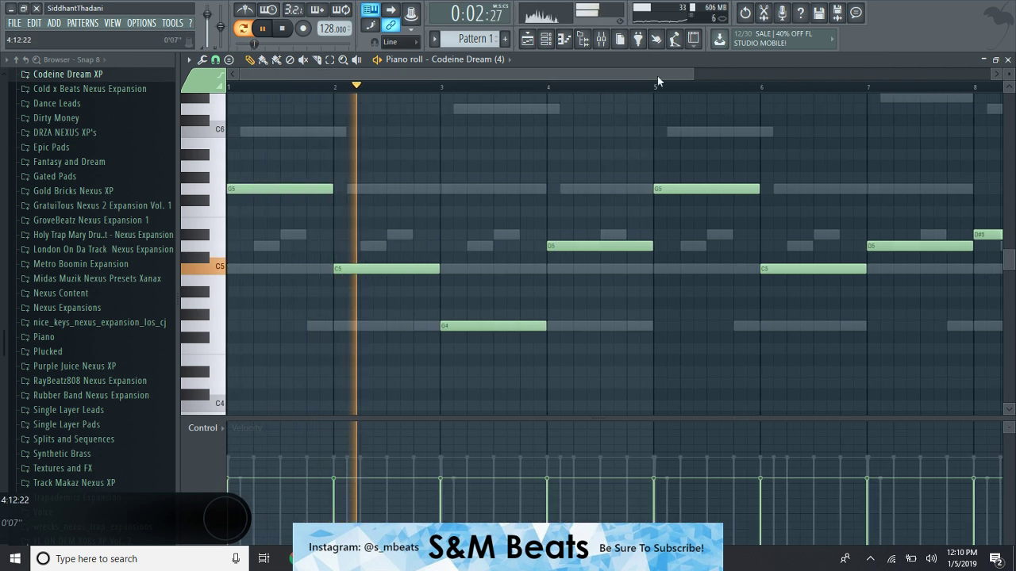
{"action": "left_click_drag", "start_coordinate": [704, 72], "coordinate": [980, 72]}
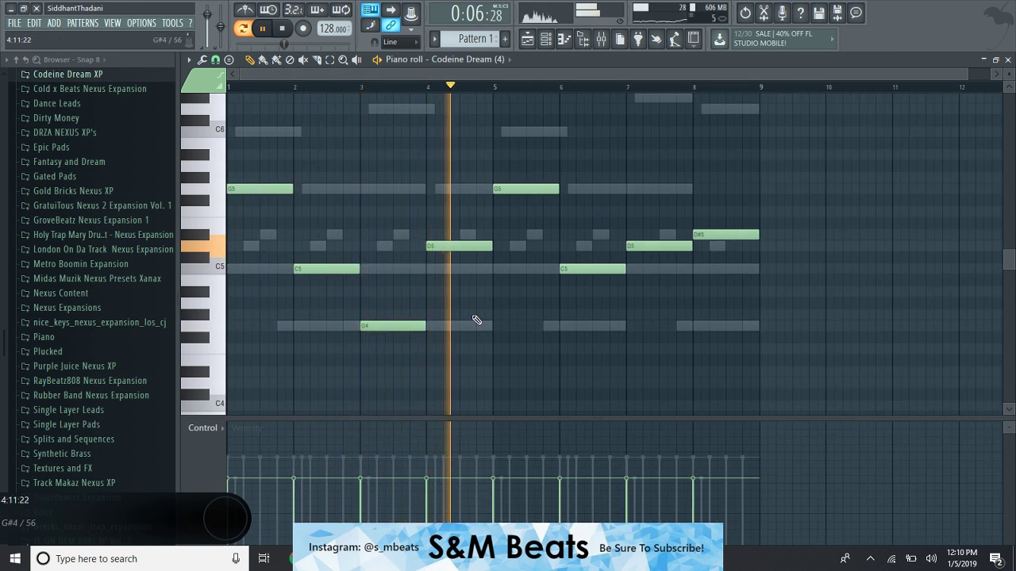
{"action": "key", "text": "ctrl+s"}
{"action": "key", "text": "Escape"}
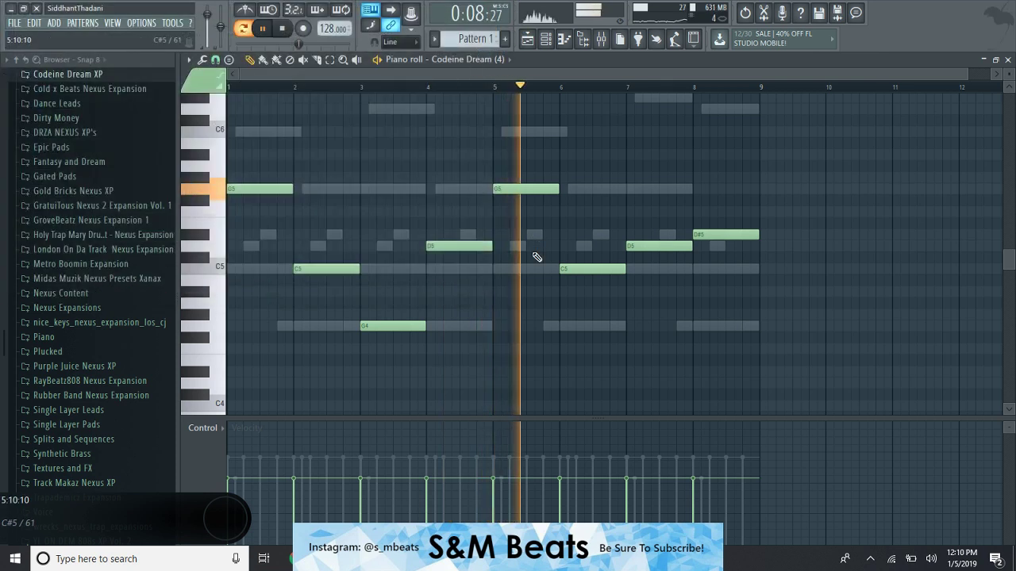
{"action": "key", "text": "ctrl+a"}
{"action": "scroll", "coordinate": [542, 270], "scroll_direction": "down", "scroll_amount": 1}
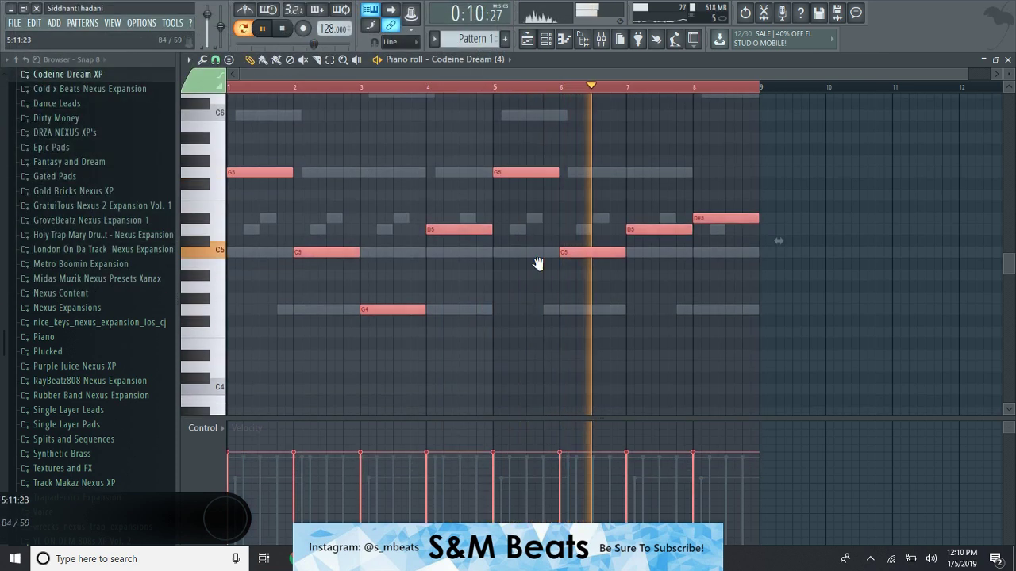
Deselect the Codeine Dream (4) notes, return to the channel rack and stop playback.
{"action": "key", "text": "ctrl+d"}
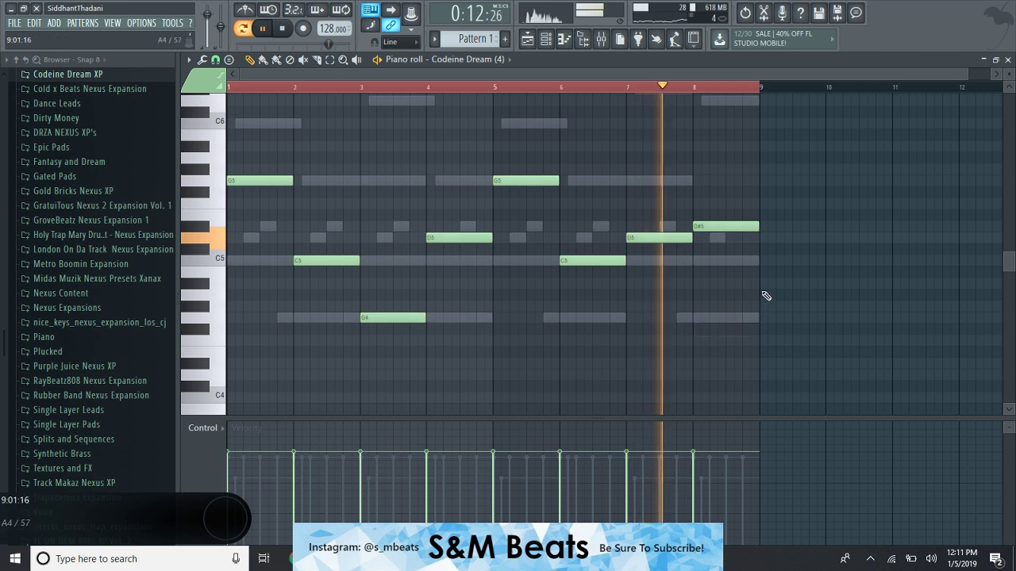
{"action": "scroll", "coordinate": [778, 236], "scroll_direction": "up", "scroll_amount": 3}
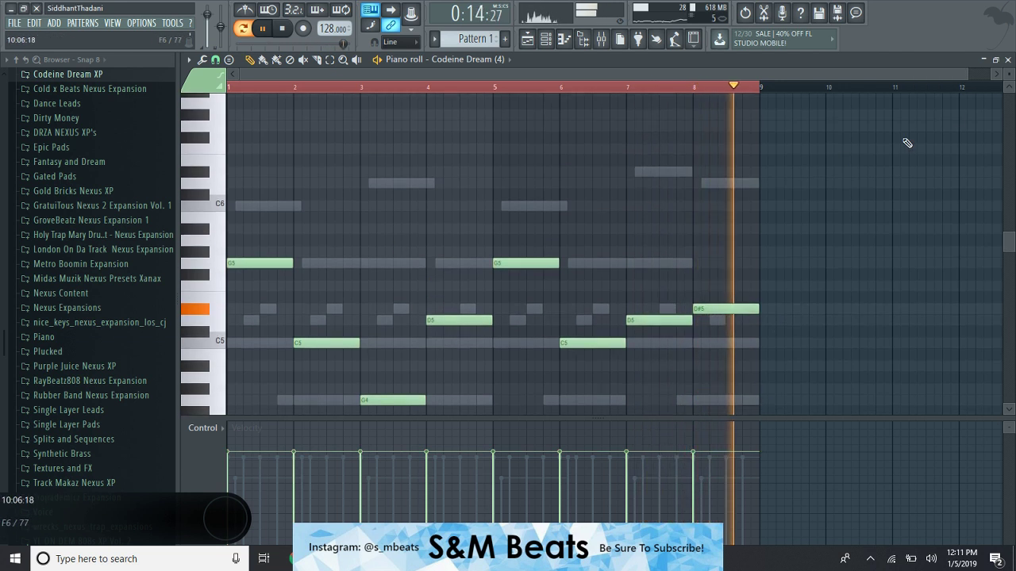
{"action": "key", "text": "F7"}
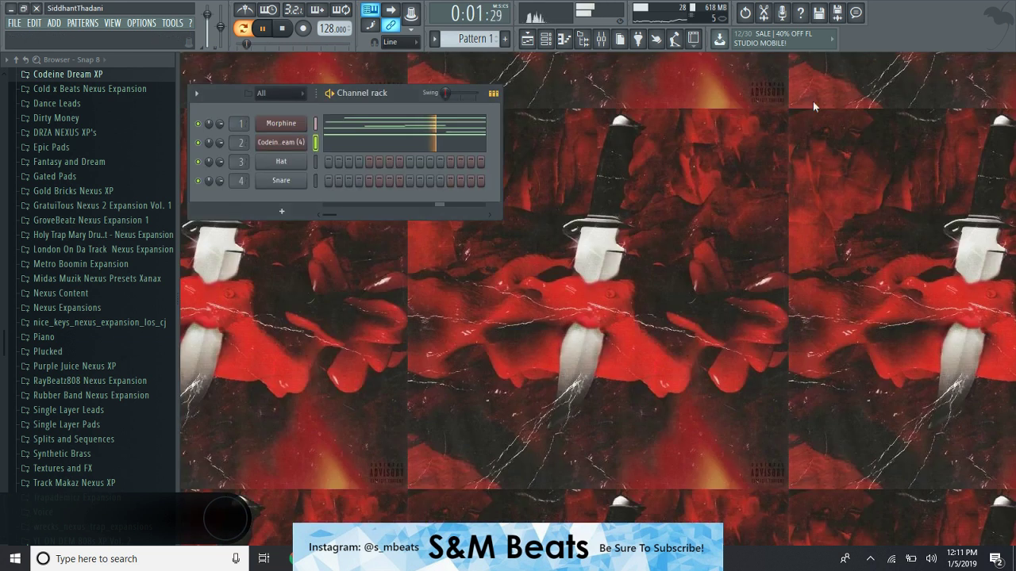
{"action": "key", "text": "space"}
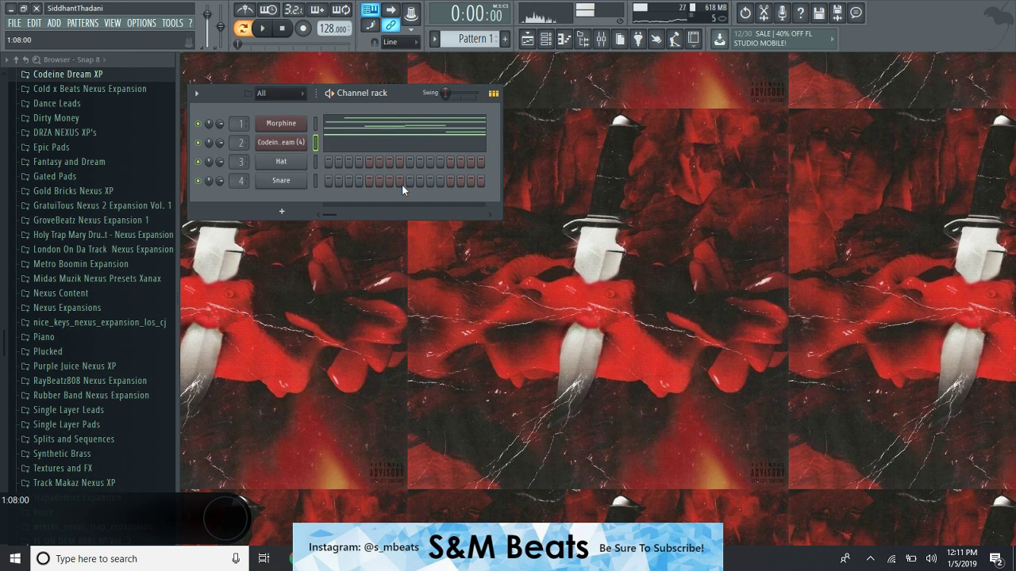
Replace the Hat channel with the Xpand!2 [64bit] generator plugin while the pattern plays.
{"action": "key", "text": "space"}
{"action": "right_click", "coordinate": [306, 158]}
{"action": "mouse_move", "coordinate": [365, 263]}
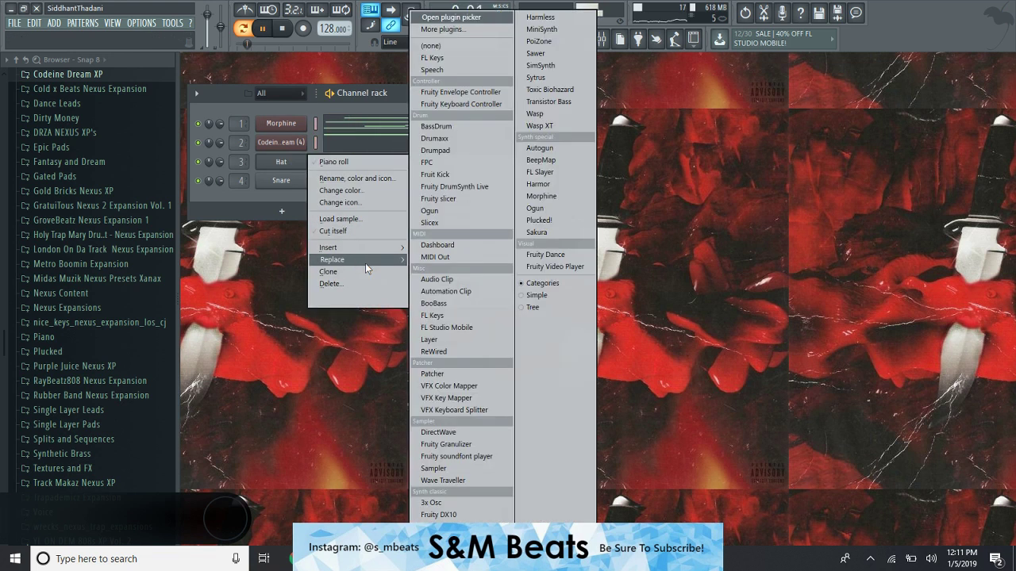
{"action": "left_click", "coordinate": [476, 30]}
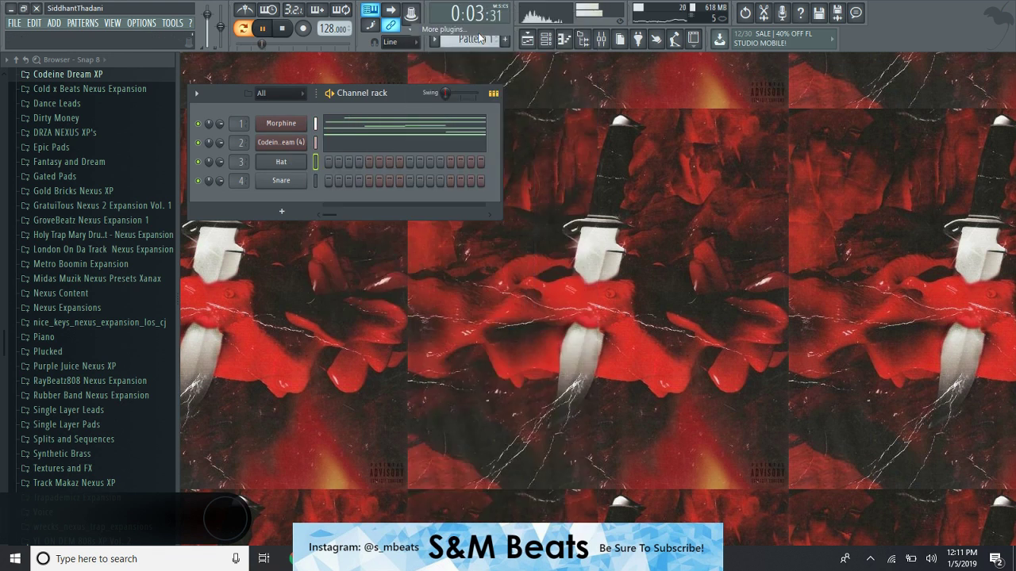
{"action": "scroll", "coordinate": [452, 418], "scroll_direction": "down", "scroll_amount": 10}
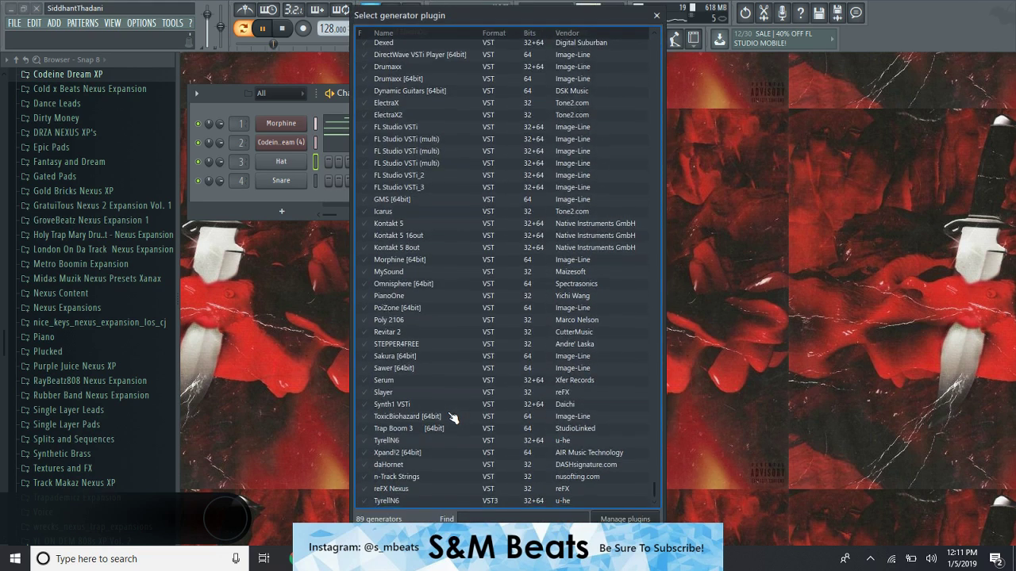
{"action": "double_click", "coordinate": [413, 453]}
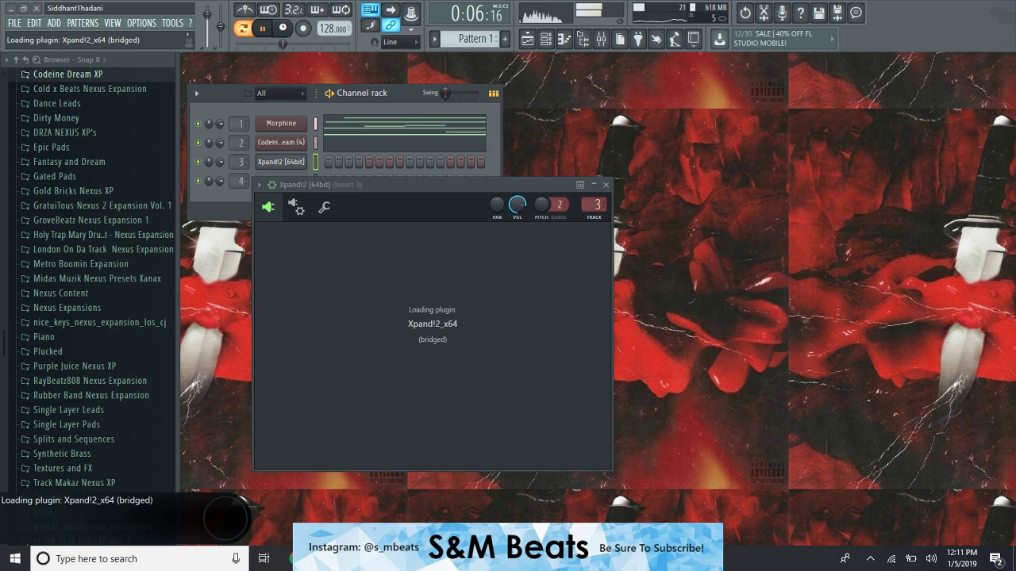
Stop playback, load the Natural Grand Piano acoustic piano sound into part A of Xpand!2 and close the plugin.
{"action": "left_click", "coordinate": [284, 29]}
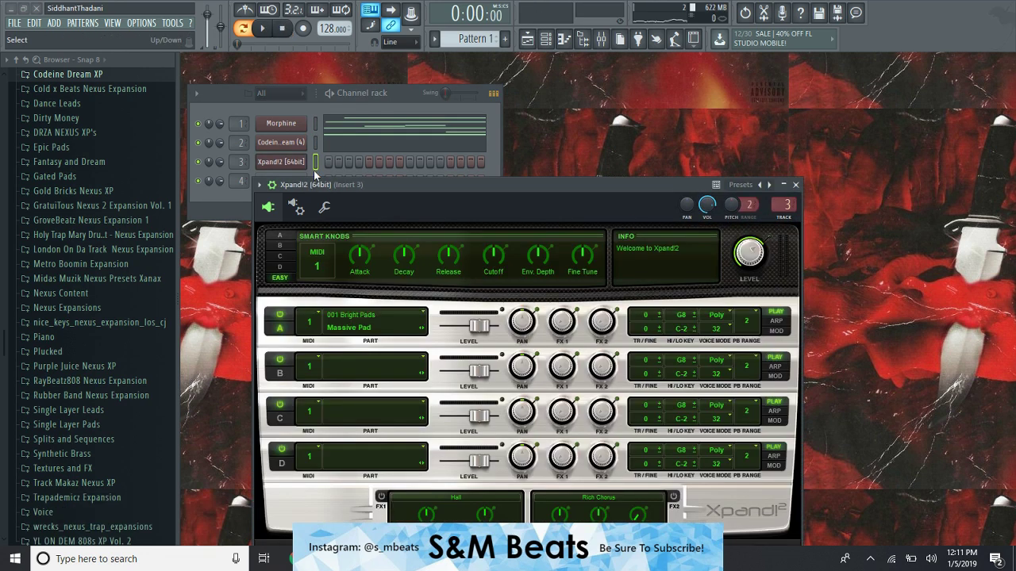
{"action": "left_click", "coordinate": [361, 327]}
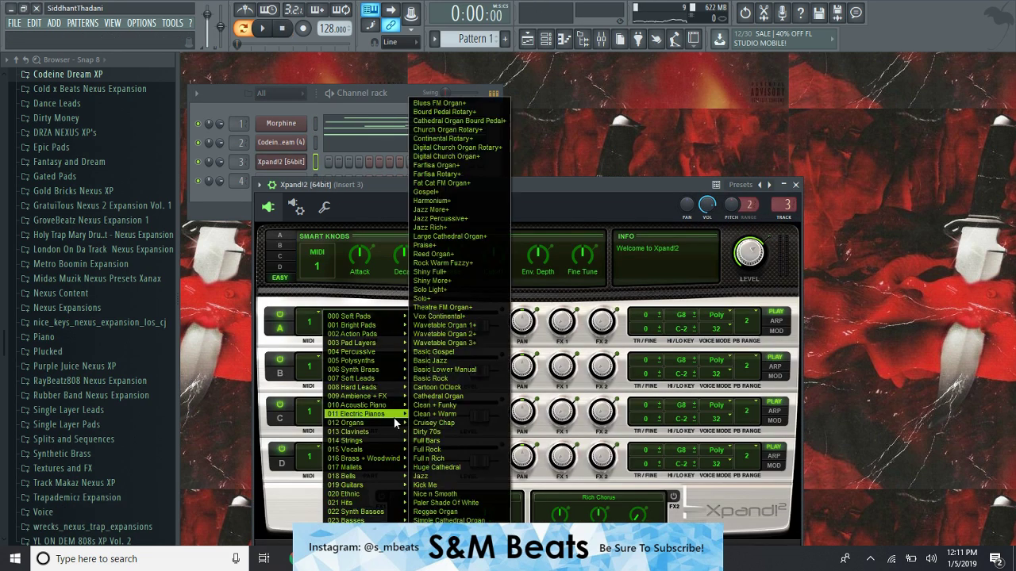
{"action": "mouse_move", "coordinate": [378, 407]}
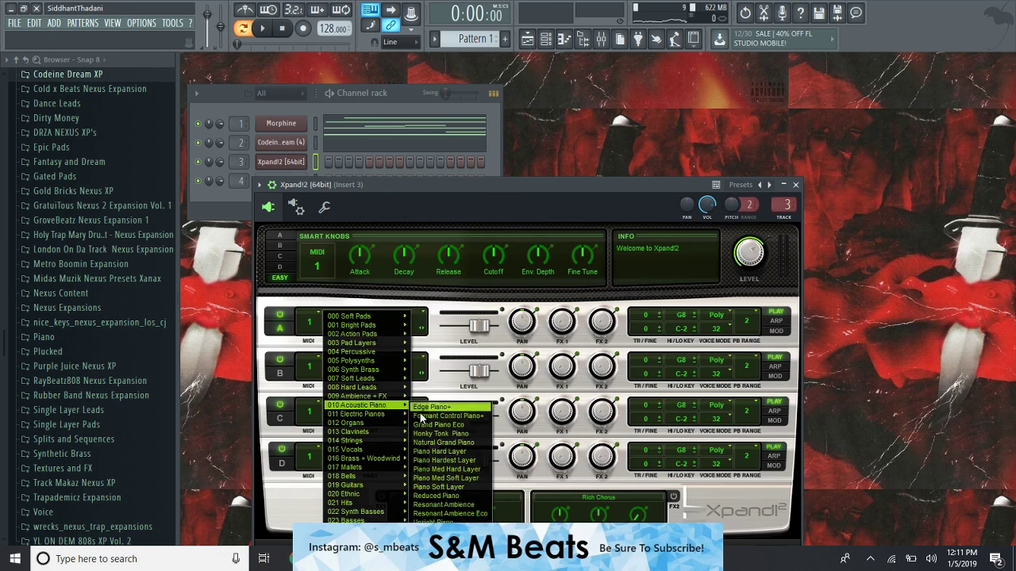
{"action": "left_click", "coordinate": [443, 442]}
{"action": "left_click", "coordinate": [796, 185]}
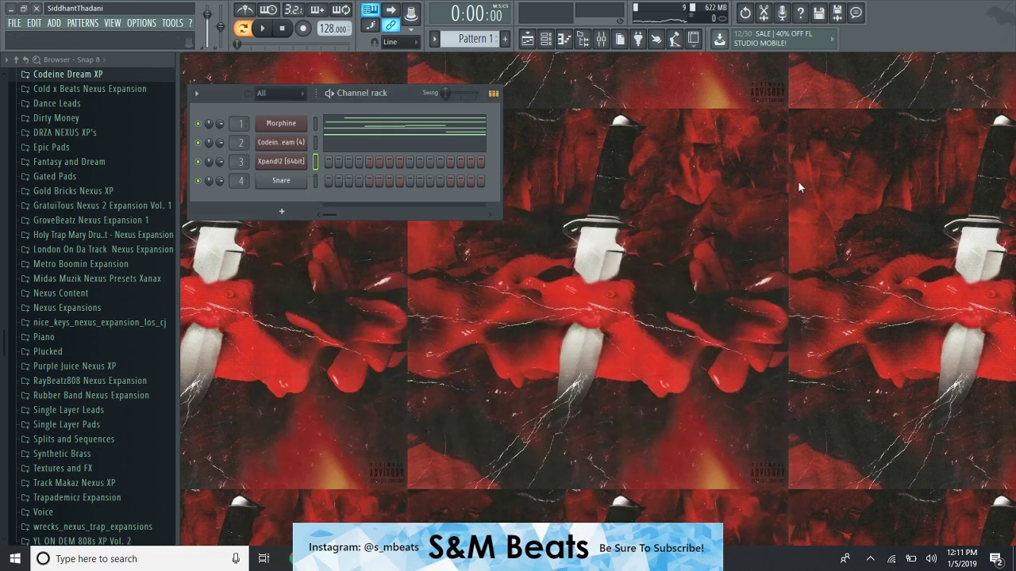
Add Fruity Reeverb 2 to effect slot 1 of mixer track Insert 3 and close the mixer and the reverb.
{"action": "left_click", "coordinate": [620, 40]}
{"action": "left_click", "coordinate": [624, 68]}
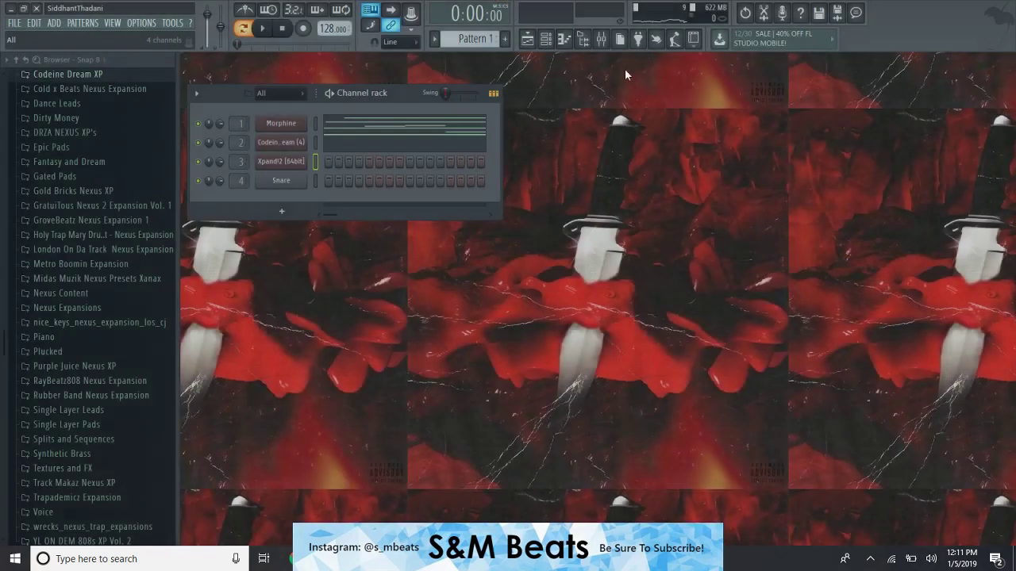
{"action": "left_click", "coordinate": [607, 45]}
{"action": "left_click", "coordinate": [897, 102]}
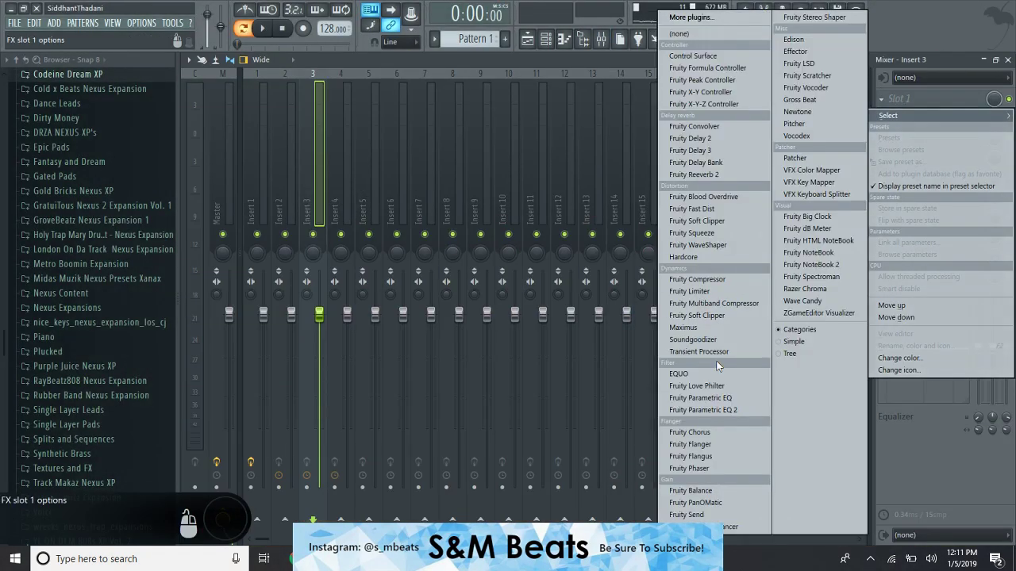
{"action": "left_click", "coordinate": [729, 174]}
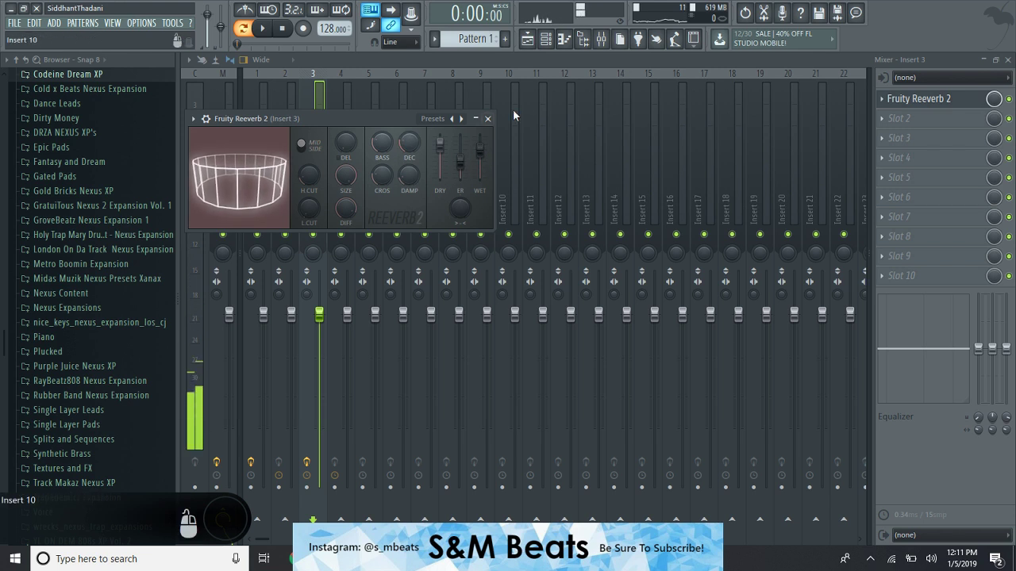
{"action": "left_click", "coordinate": [1008, 61]}
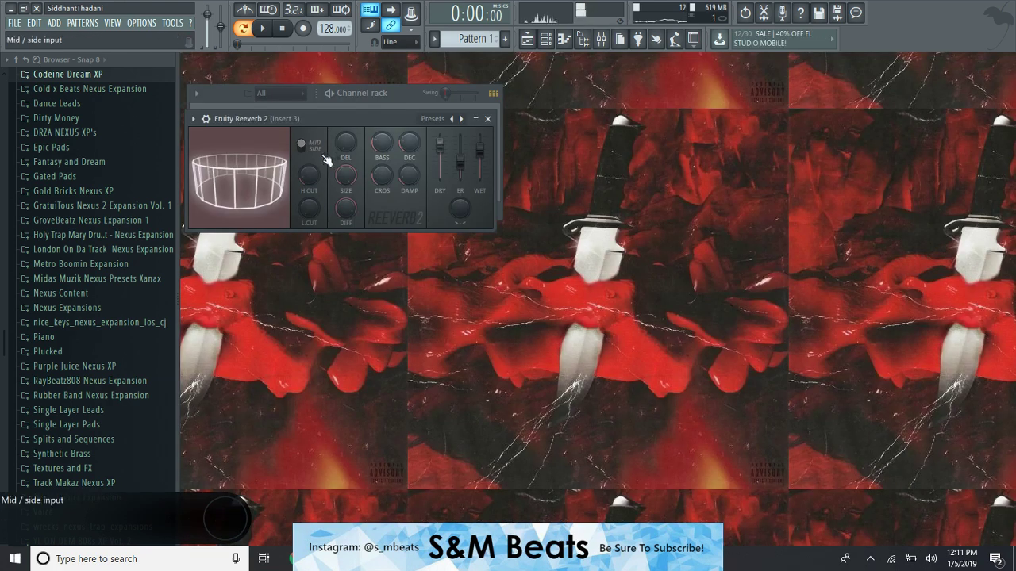
{"action": "left_click", "coordinate": [488, 118]}
Copy the Morphine notes into the Xpand!2 channel, play the pattern briefly and open the Xpand!2 piano roll.
{"action": "right_click", "coordinate": [305, 164]}
{"action": "left_click", "coordinate": [334, 163]}
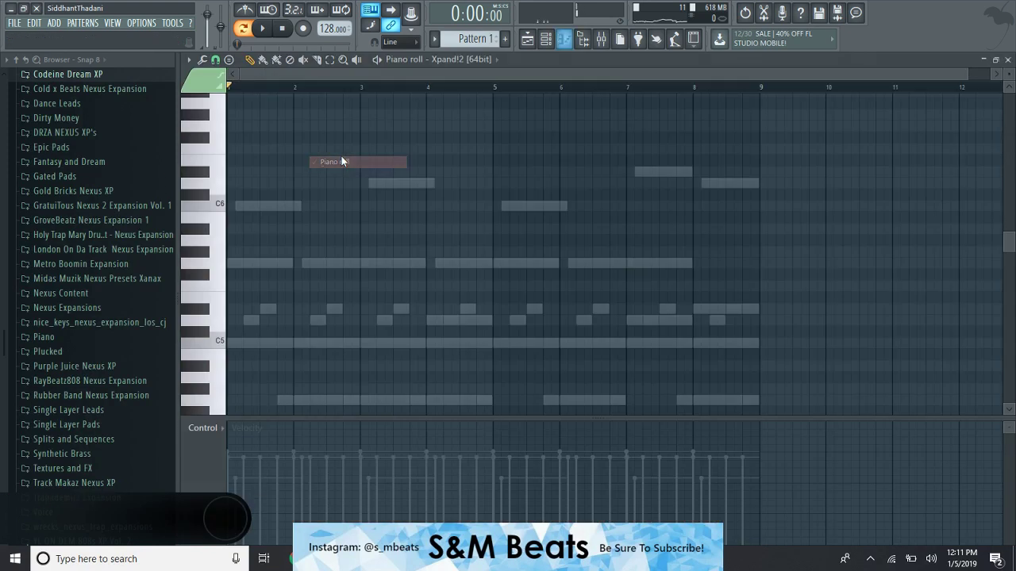
{"action": "left_click", "coordinate": [1008, 61]}
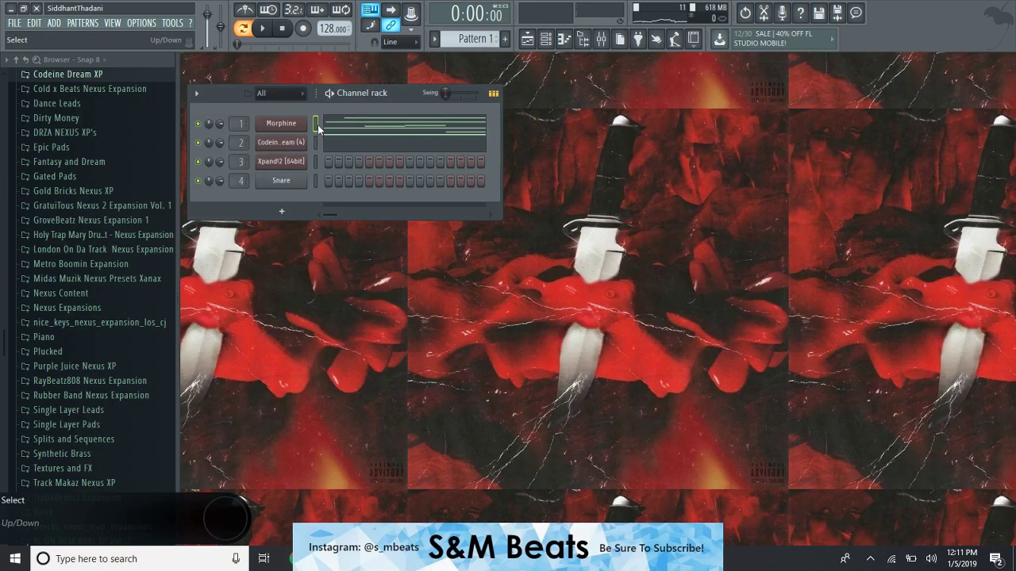
{"action": "key", "text": "space"}
{"action": "left_click", "coordinate": [315, 161]}
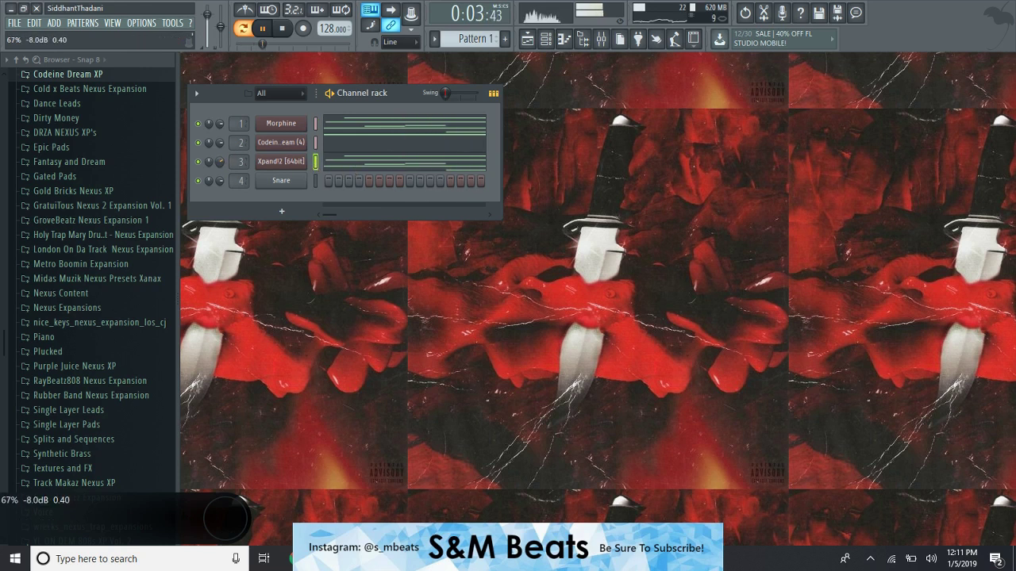
{"action": "left_click", "coordinate": [351, 168]}
{"action": "key", "text": "space"}
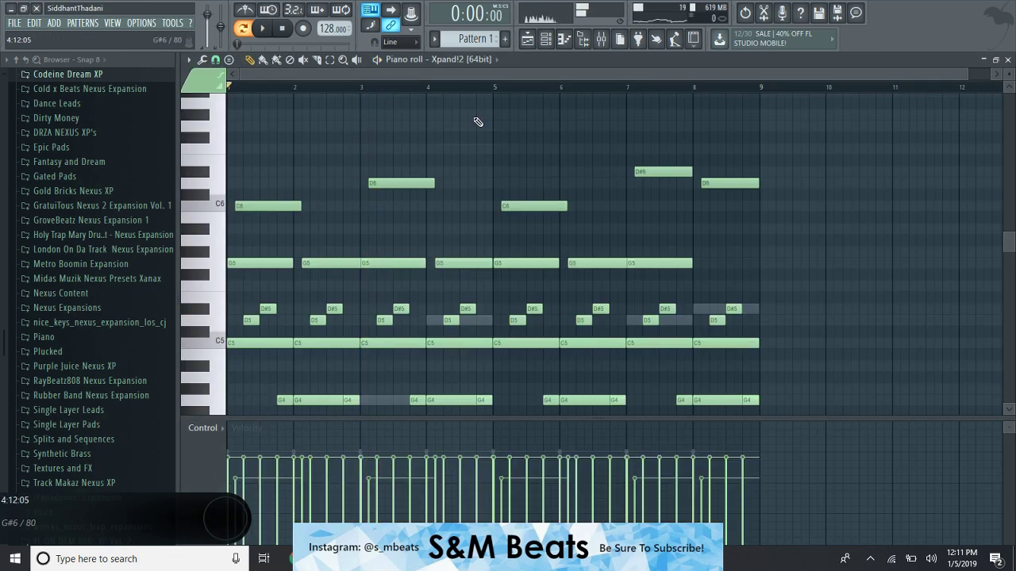
Strum the copied Xpand!2 notes and audition the pattern.
{"action": "key", "text": "alt+s"}
{"action": "left_click", "coordinate": [584, 327]}
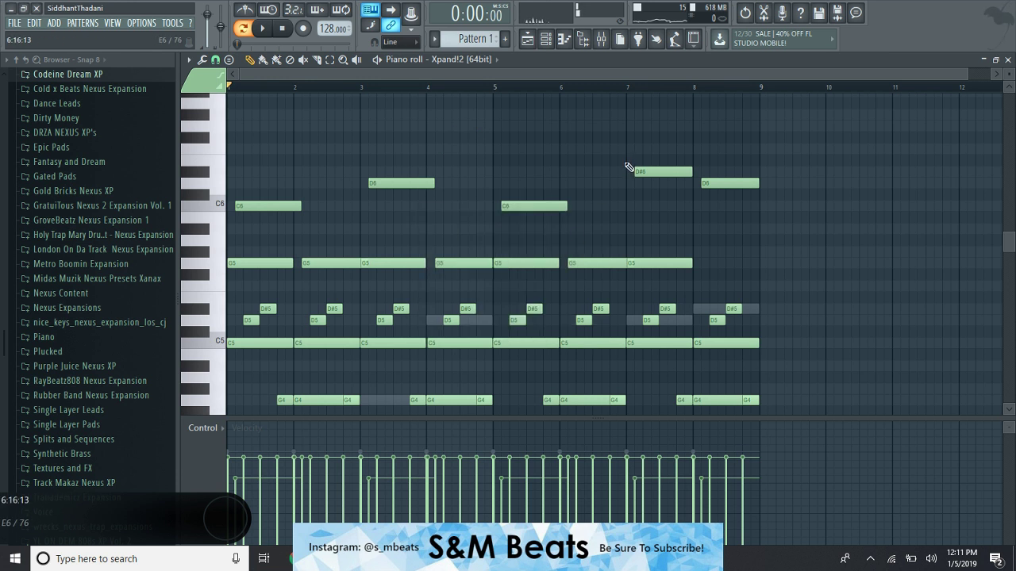
{"action": "scroll", "coordinate": [324, 241], "scroll_direction": "down", "scroll_amount": 3}
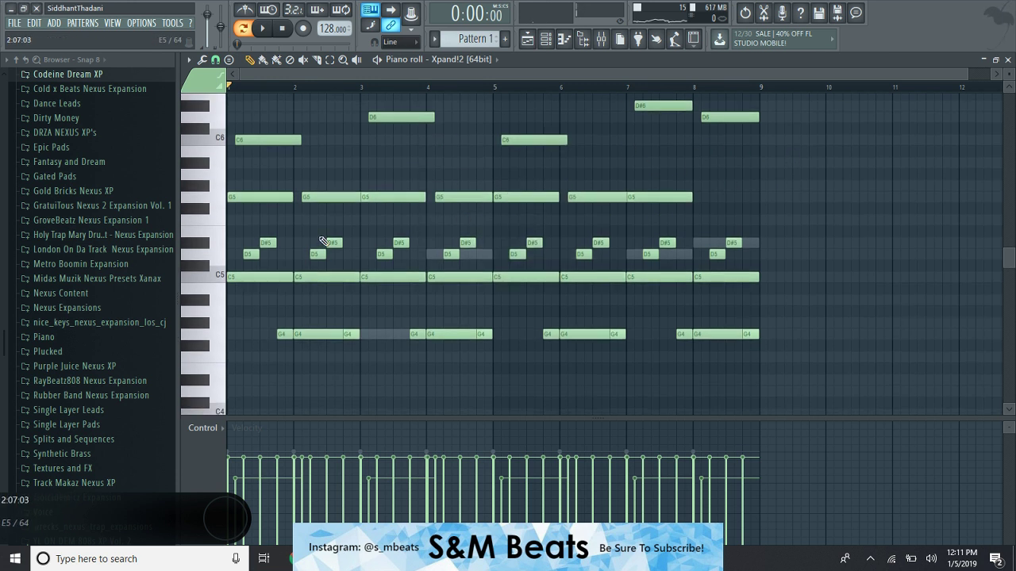
{"action": "key", "text": "space"}
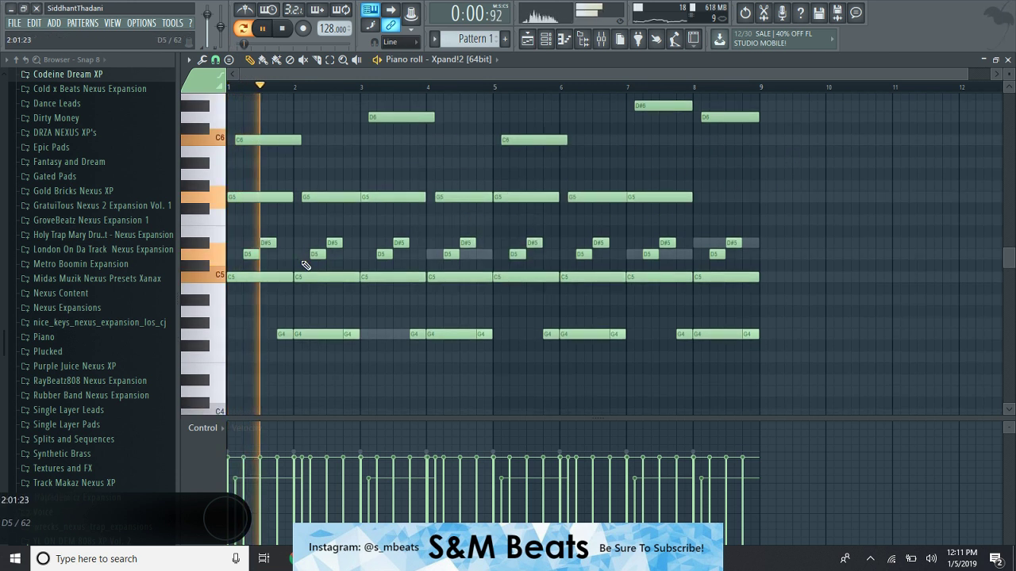
Replace the D5 note in bar 2 with a one-bar G4 and lower the D5 notes in bars 4, 6 and 8 to G4.
{"action": "right_click", "coordinate": [318, 254]}
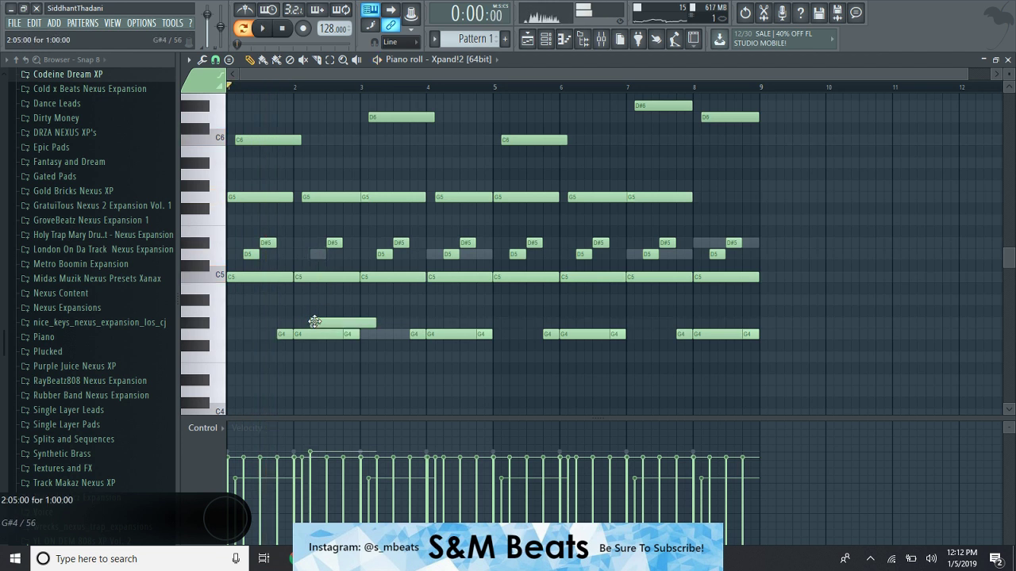
{"action": "left_click_drag", "start_coordinate": [315, 321], "coordinate": [321, 334]}
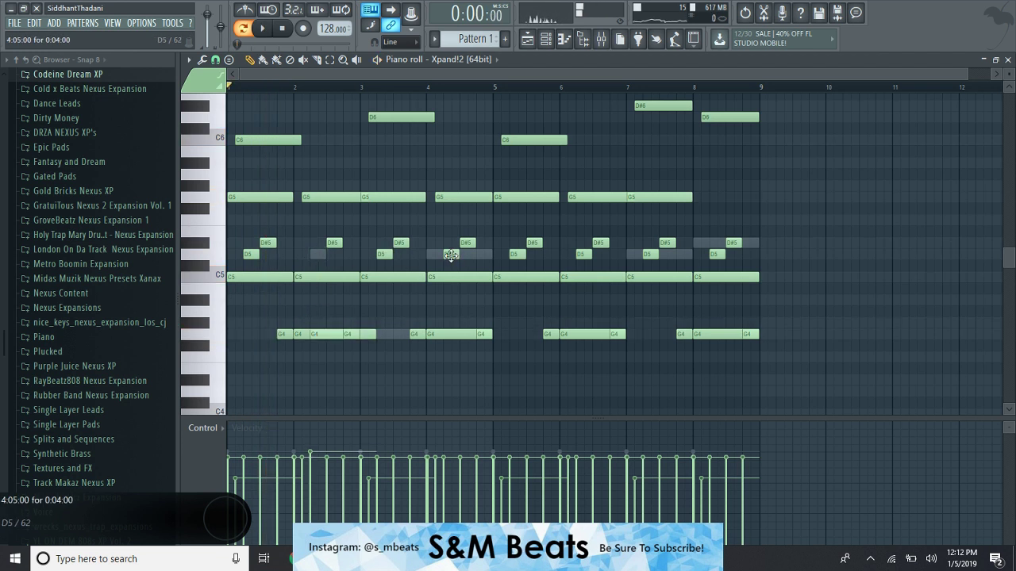
{"action": "left_click_drag", "start_coordinate": [450, 255], "coordinate": [453, 339]}
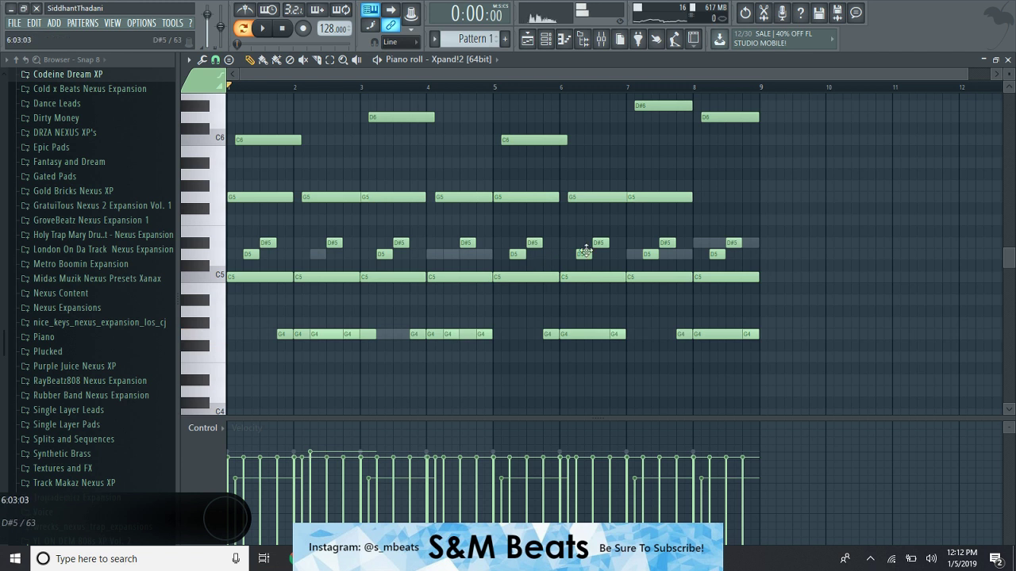
{"action": "left_click_drag", "start_coordinate": [581, 254], "coordinate": [580, 339]}
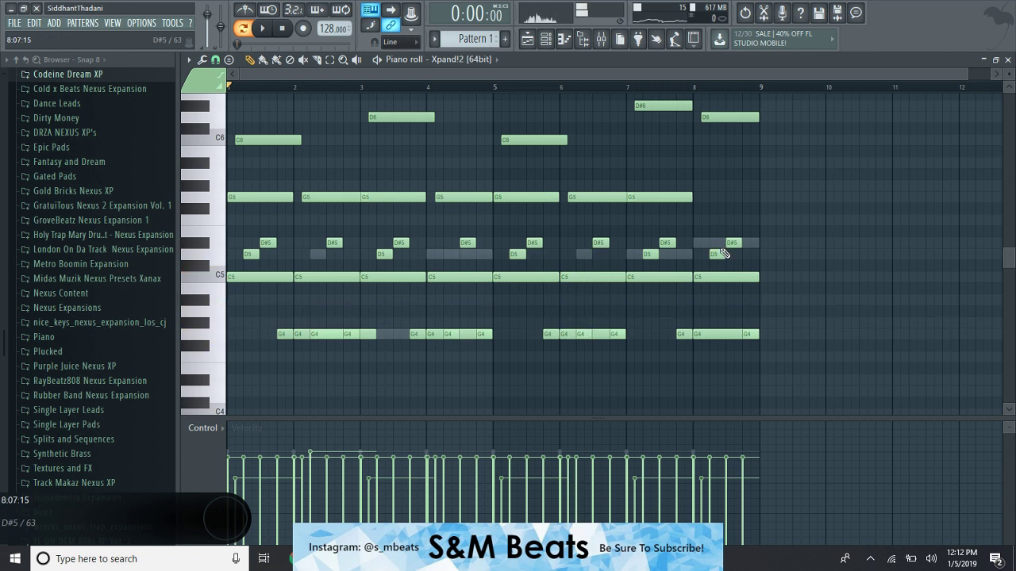
{"action": "left_click_drag", "start_coordinate": [722, 253], "coordinate": [718, 334]}
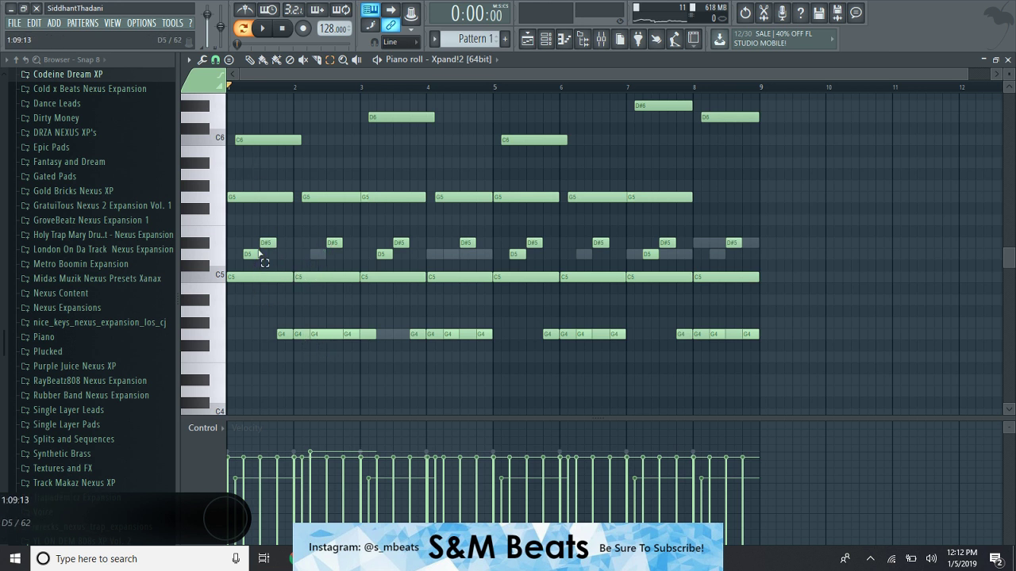
Add Gross Beat to effect slot 2 of Insert 3, load its Momentary preset and close it.
{"action": "left_click", "coordinate": [600, 38]}
{"action": "left_click", "coordinate": [927, 118]}
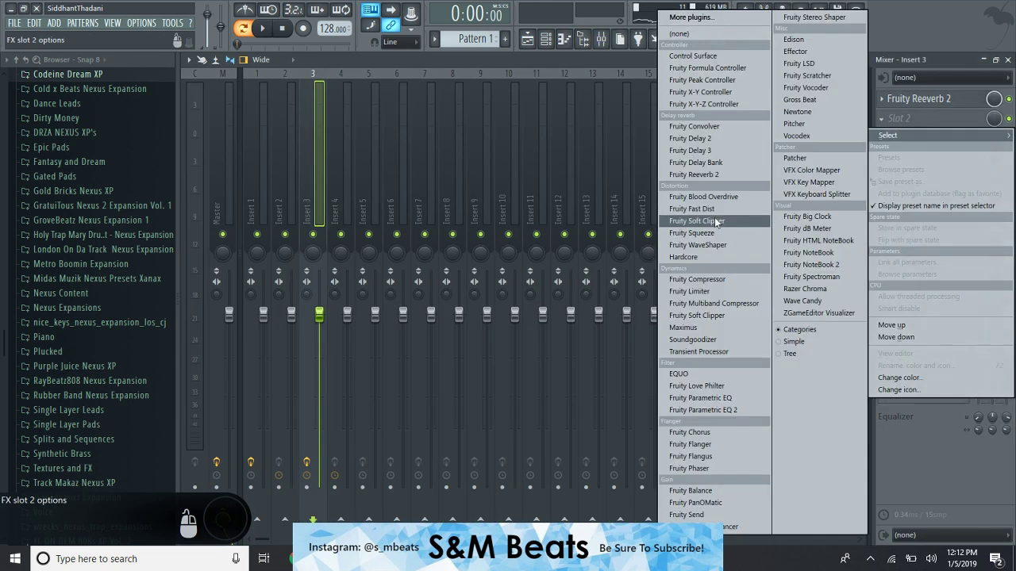
{"action": "left_click", "coordinate": [808, 101]}
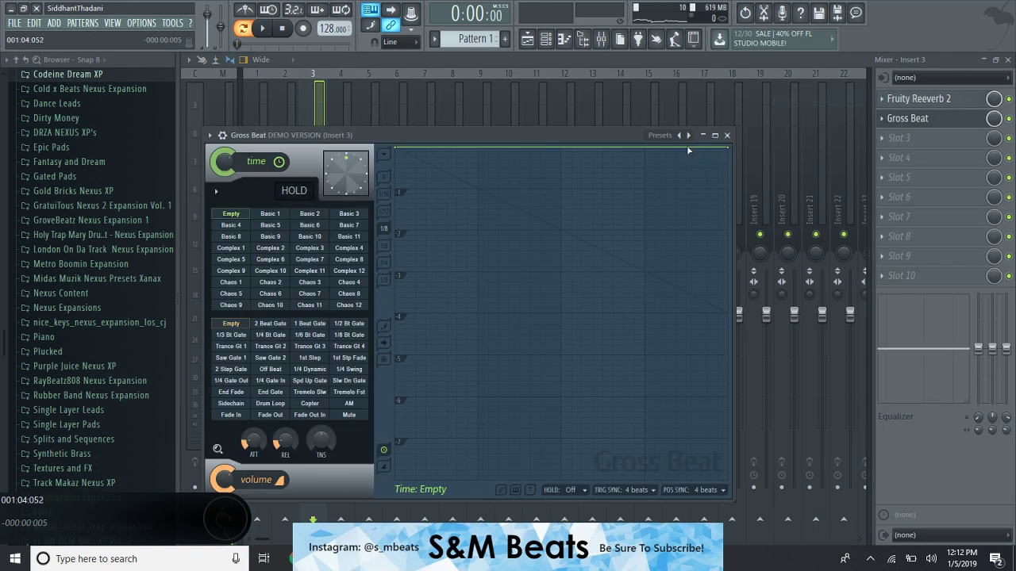
{"action": "left_click", "coordinate": [672, 142]}
{"action": "left_click", "coordinate": [706, 166]}
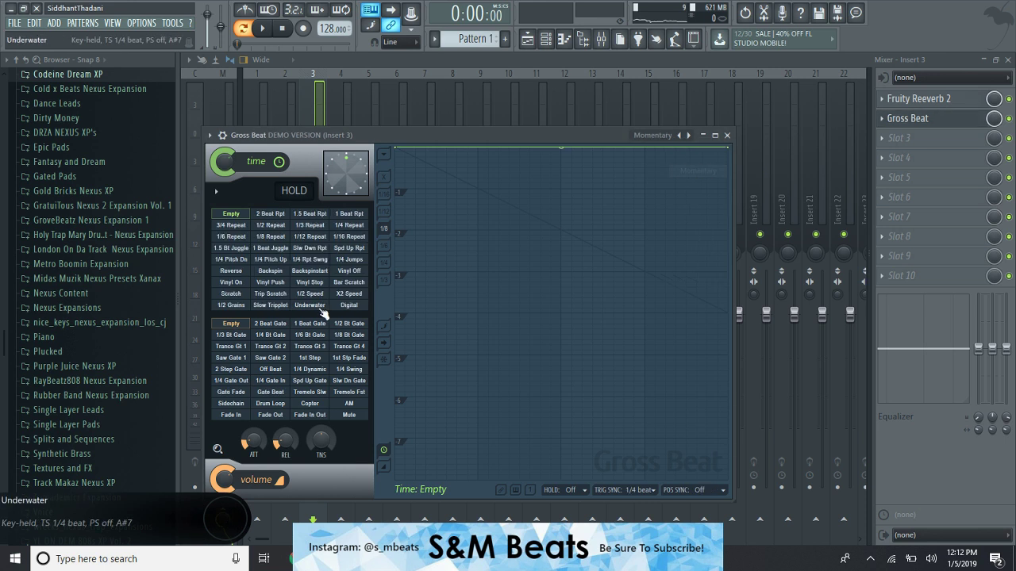
{"action": "left_click", "coordinate": [727, 138]}
Add Fruity Parametric EQ 2 to slot 3 of Insert 3, load the Melody preset and lower the band 1 high-pass to 20 Hz.
{"action": "left_click", "coordinate": [880, 137]}
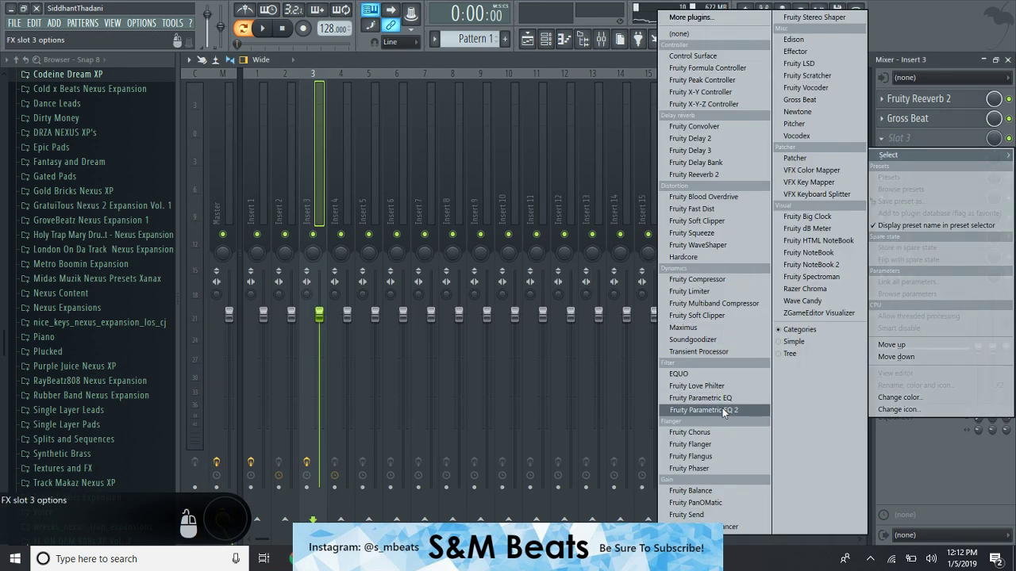
{"action": "left_click", "coordinate": [723, 412]}
{"action": "left_click", "coordinate": [558, 158]}
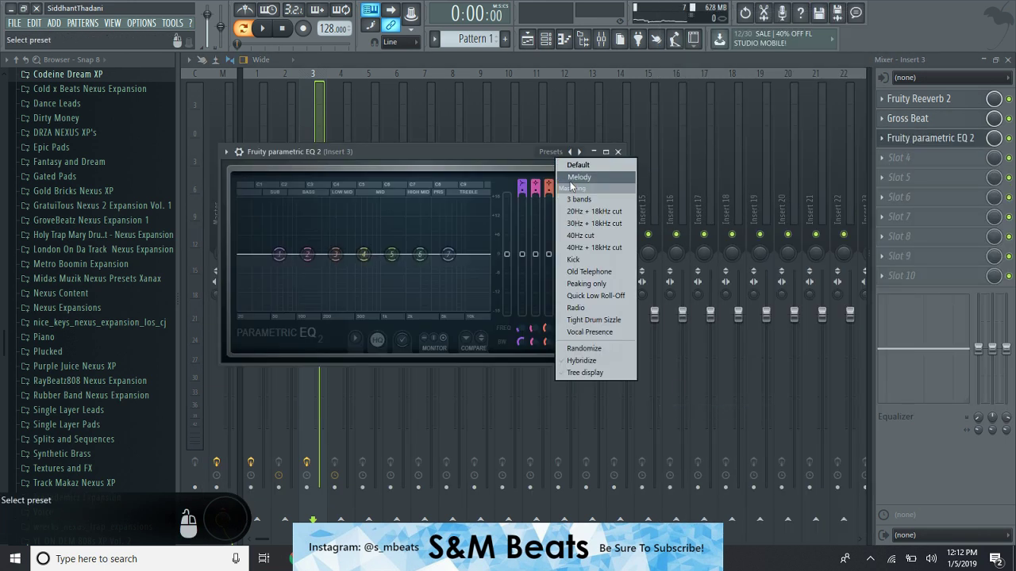
{"action": "left_click", "coordinate": [579, 178]}
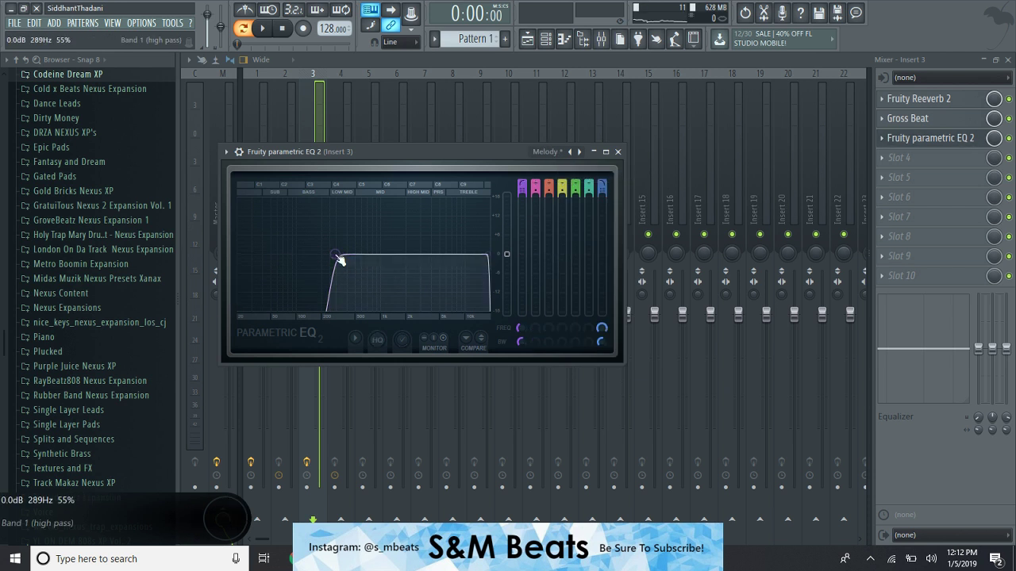
{"action": "left_click", "coordinate": [537, 154]}
{"action": "left_click", "coordinate": [460, 149]}
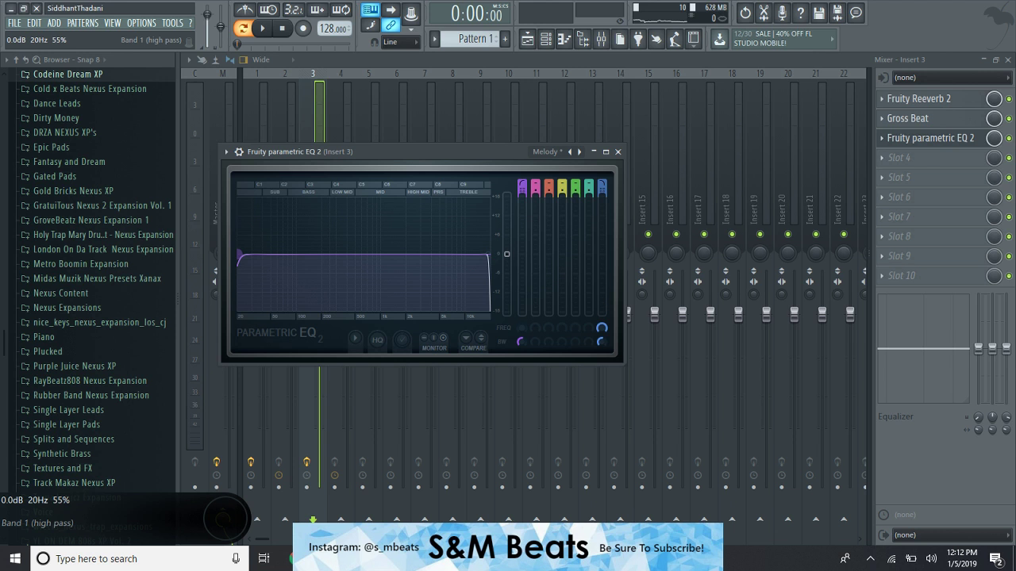
Try the 20Hz + 18kHz cut preset in Fruity Parametric EQ 2 with the band 1 high-pass raised to 385 Hz.
{"action": "left_click_drag", "start_coordinate": [239, 254], "coordinate": [349, 254]}
{"action": "left_click", "coordinate": [539, 154]}
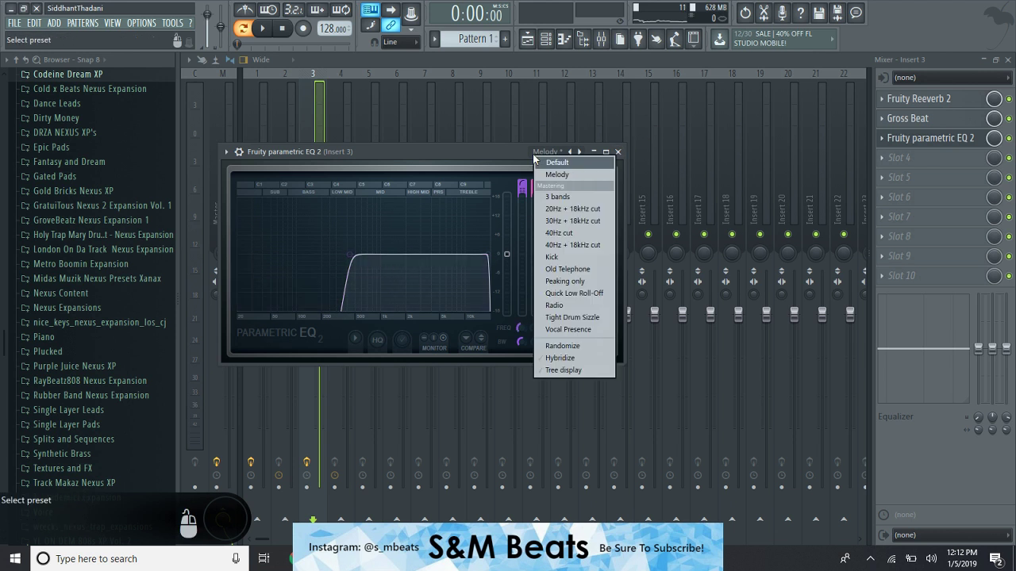
{"action": "left_click", "coordinate": [568, 208]}
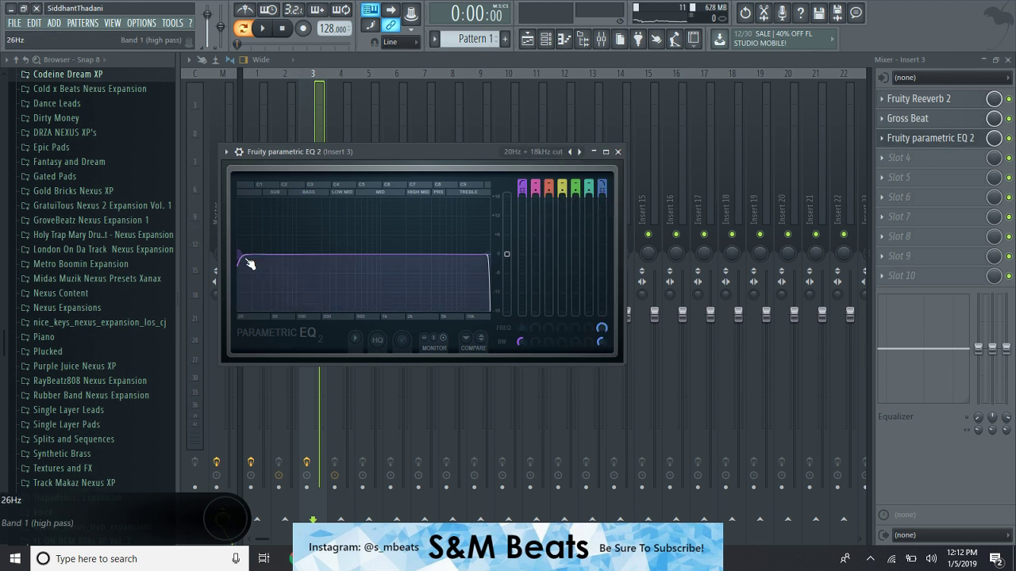
{"action": "left_click_drag", "start_coordinate": [249, 265], "coordinate": [345, 254]}
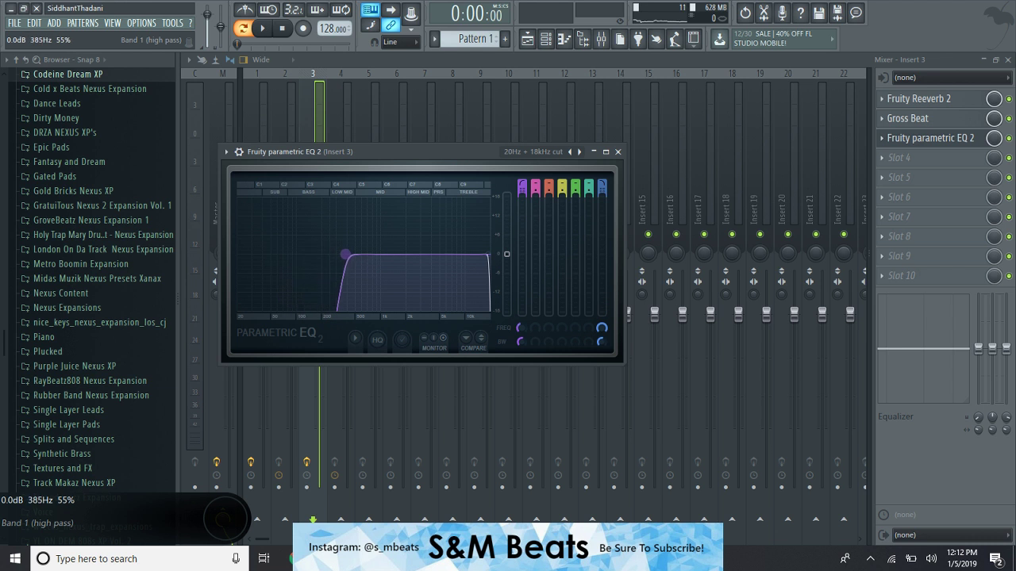
{"action": "left_click", "coordinate": [544, 151]}
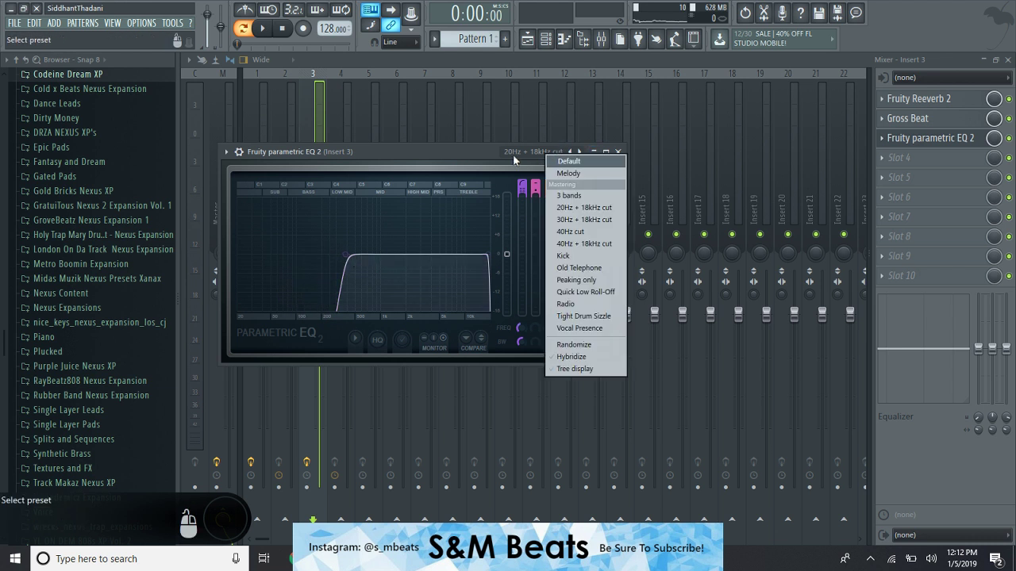
{"action": "left_click", "coordinate": [437, 161]}
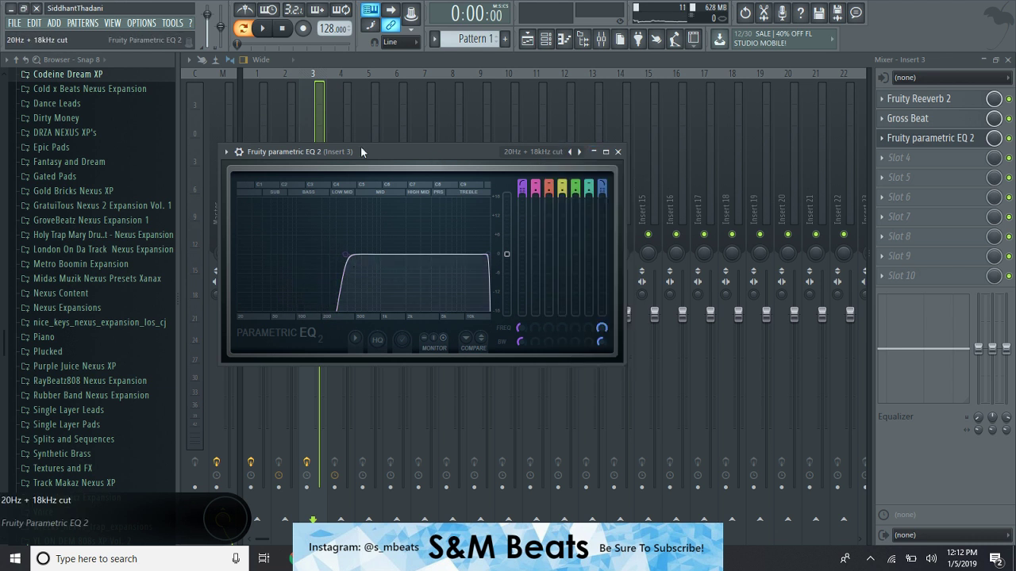
{"action": "left_click", "coordinate": [226, 152]}
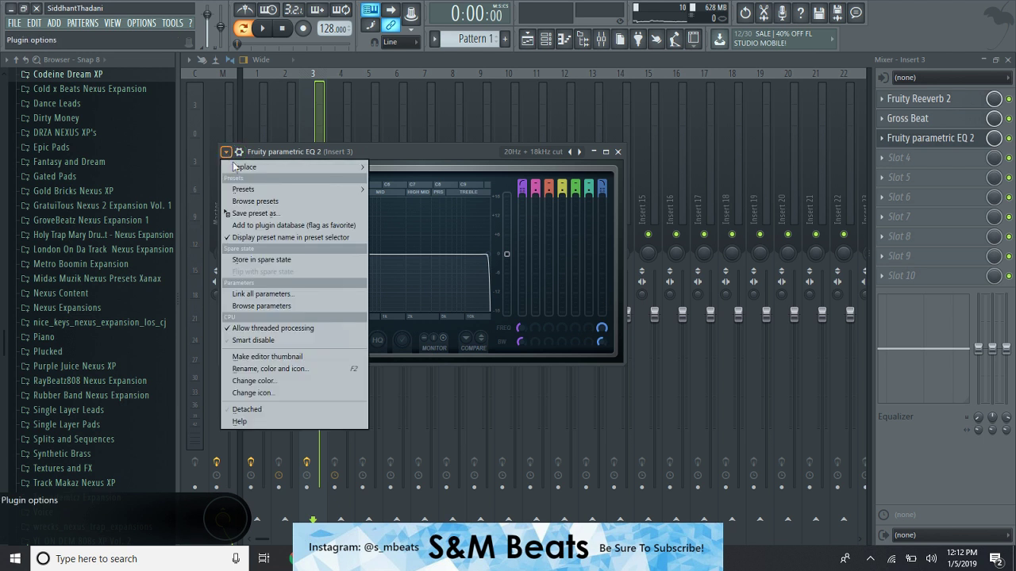
{"action": "left_click", "coordinate": [463, 145]}
Load the Melody preset in Fruity Parametric EQ 2 and close the EQ and the mixer.
{"action": "left_click", "coordinate": [533, 152]}
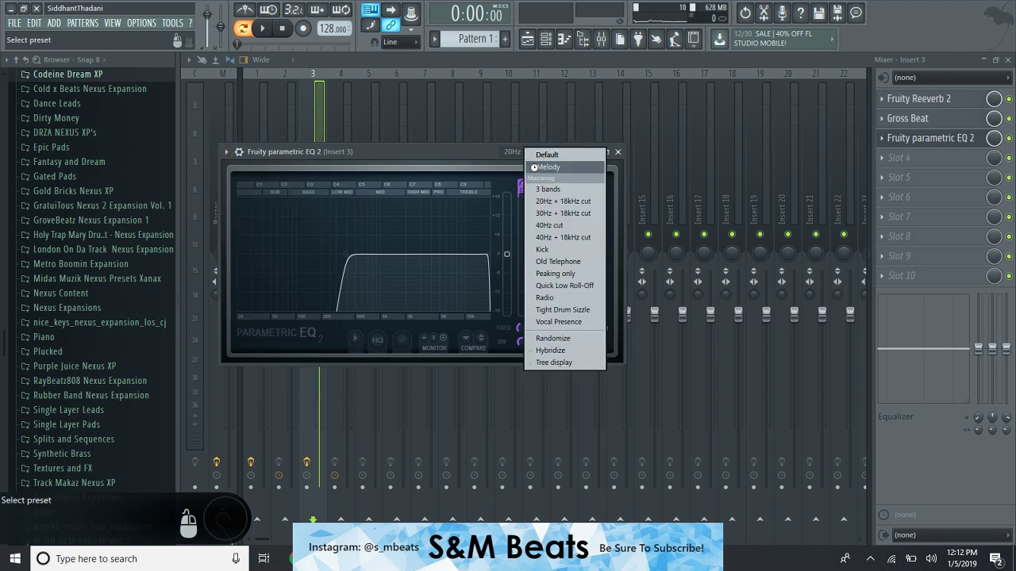
{"action": "left_click", "coordinate": [534, 167]}
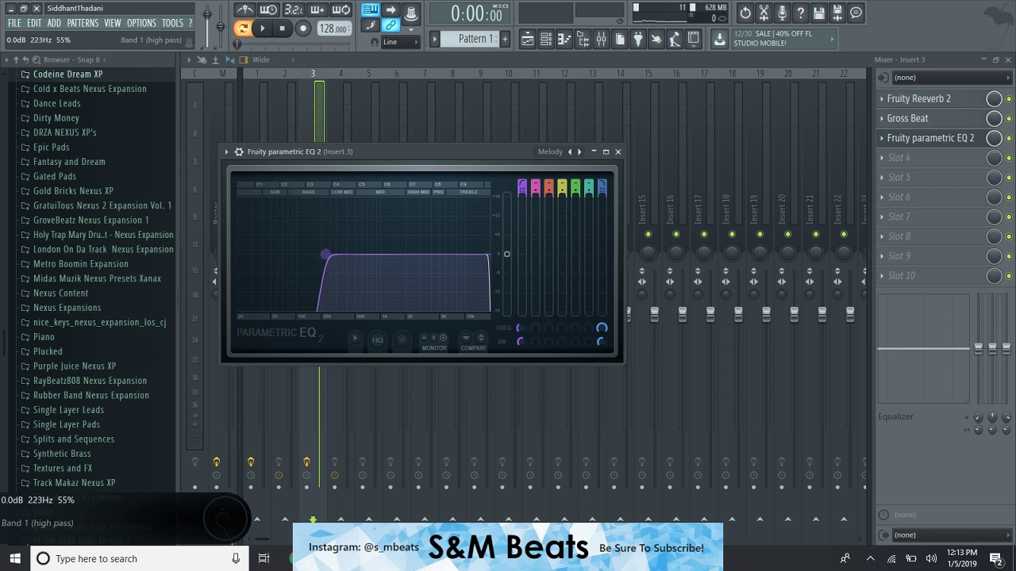
{"action": "left_click", "coordinate": [618, 153]}
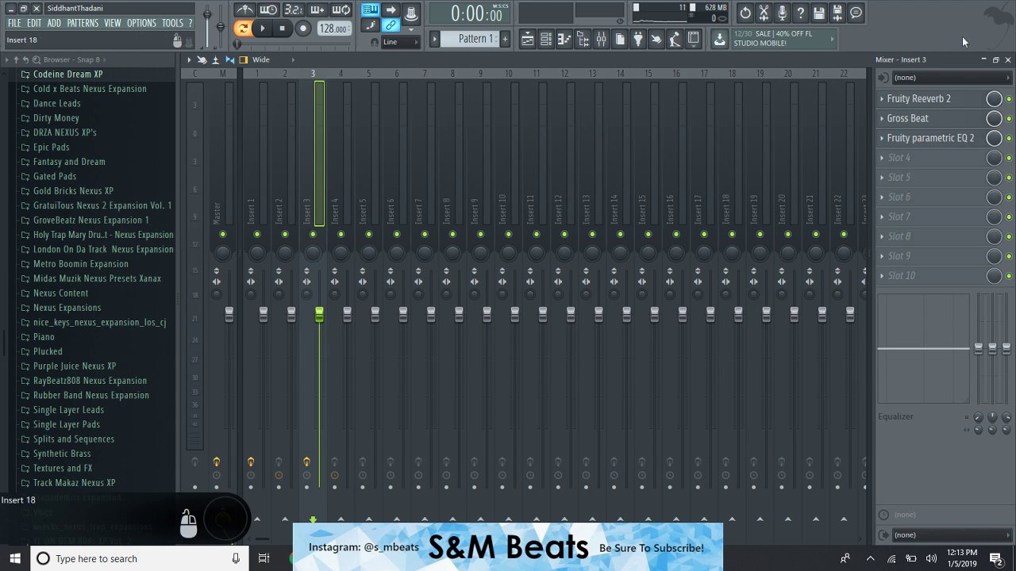
{"action": "left_click", "coordinate": [1008, 60]}
Raise all the Xpand!2 notes by one octave and set the Xpand!2 channel volume to 77% while the pattern plays.
{"action": "key", "text": "ctrl+Up"}
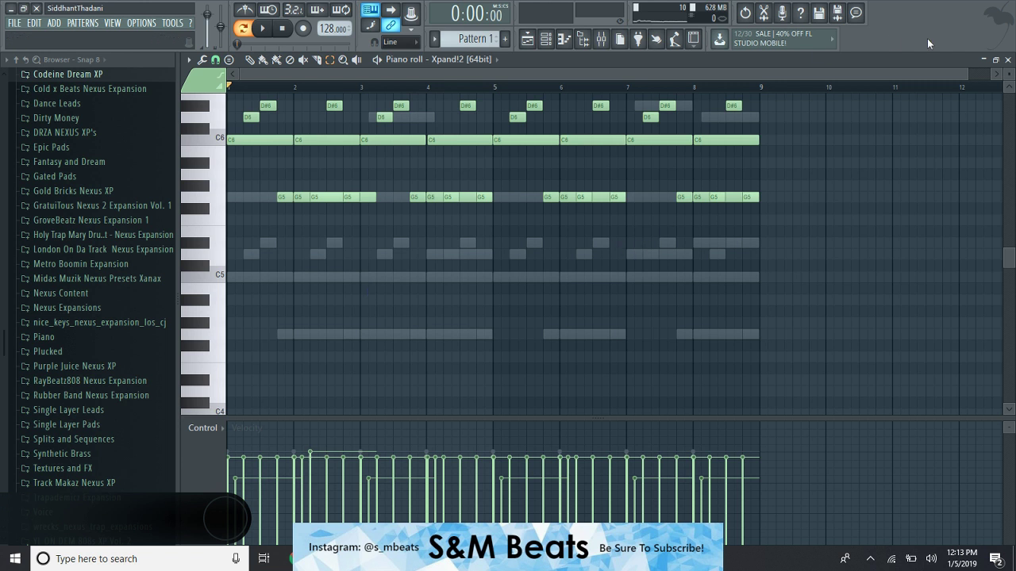
{"action": "left_click", "coordinate": [1008, 61]}
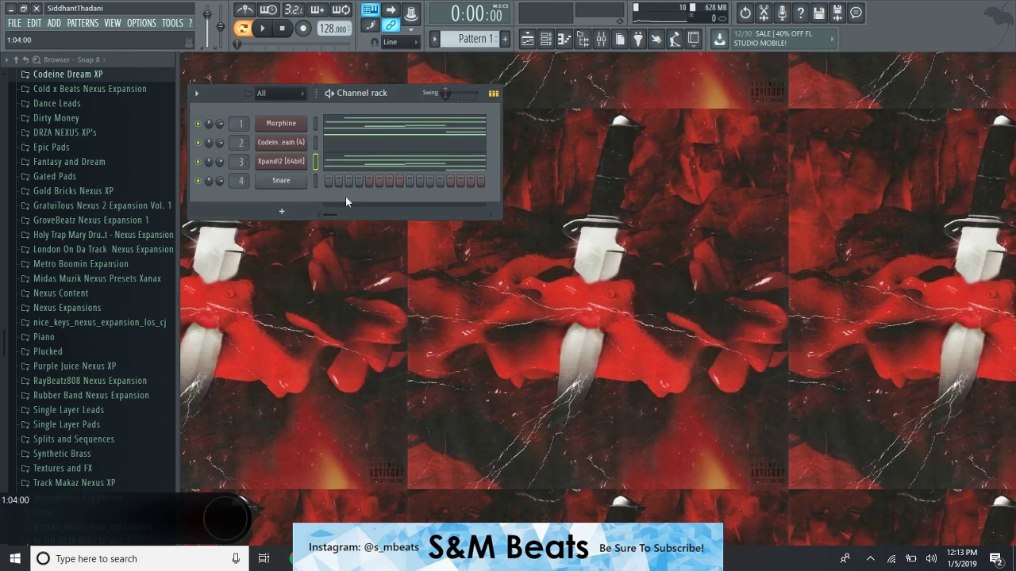
{"action": "key", "text": "space"}
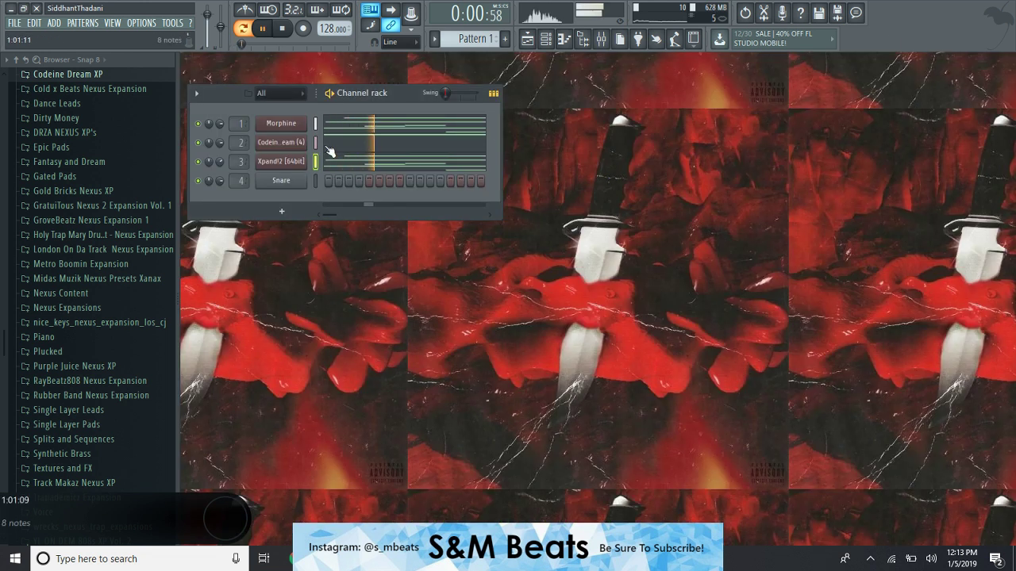
{"action": "left_click_drag", "start_coordinate": [220, 163], "coordinate": [220, 164]}
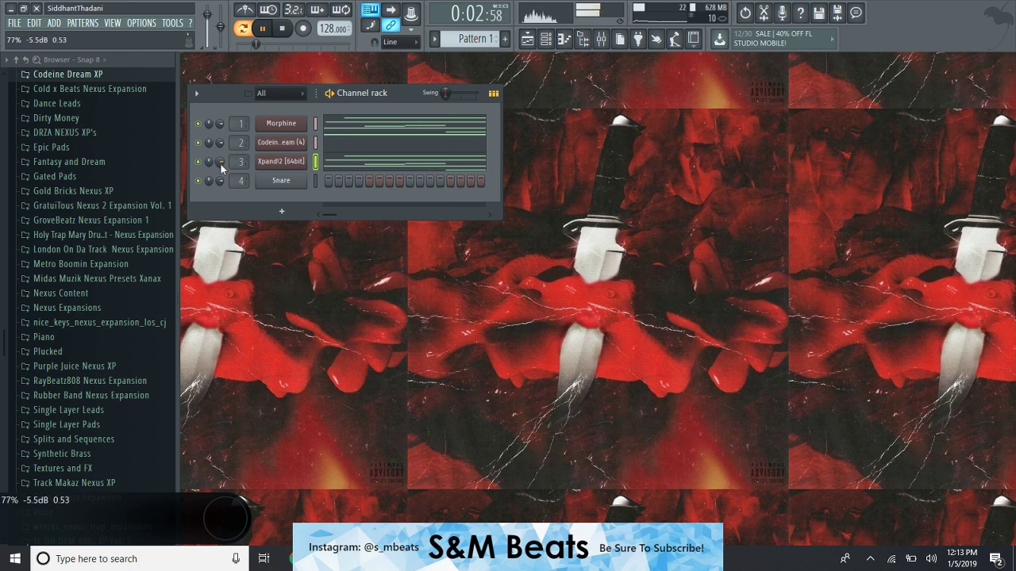
Reopen the Xpand!2 piano roll and audition the notes in the raised octave against the original one.
{"action": "left_click", "coordinate": [357, 163]}
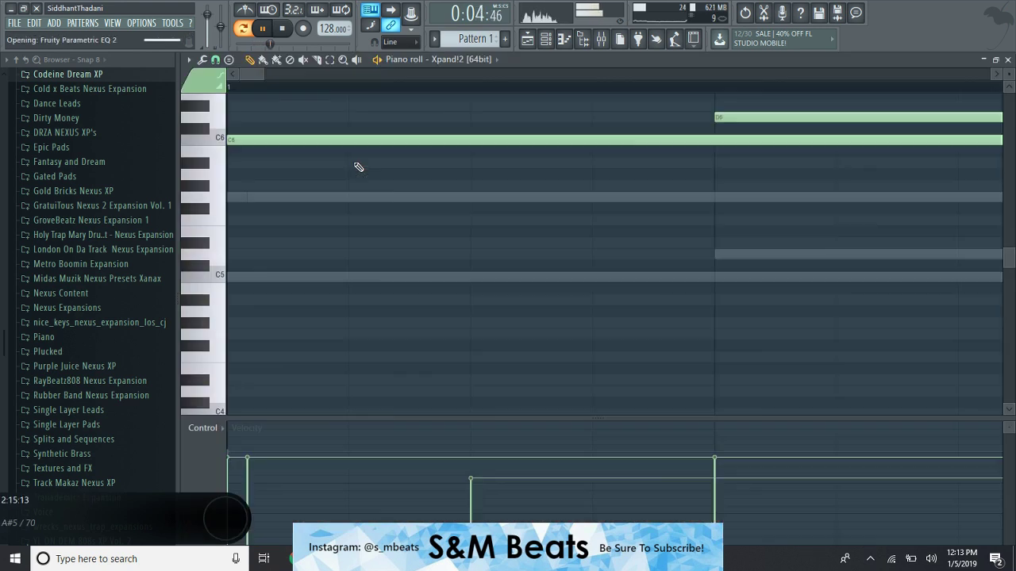
{"action": "key", "text": "space"}
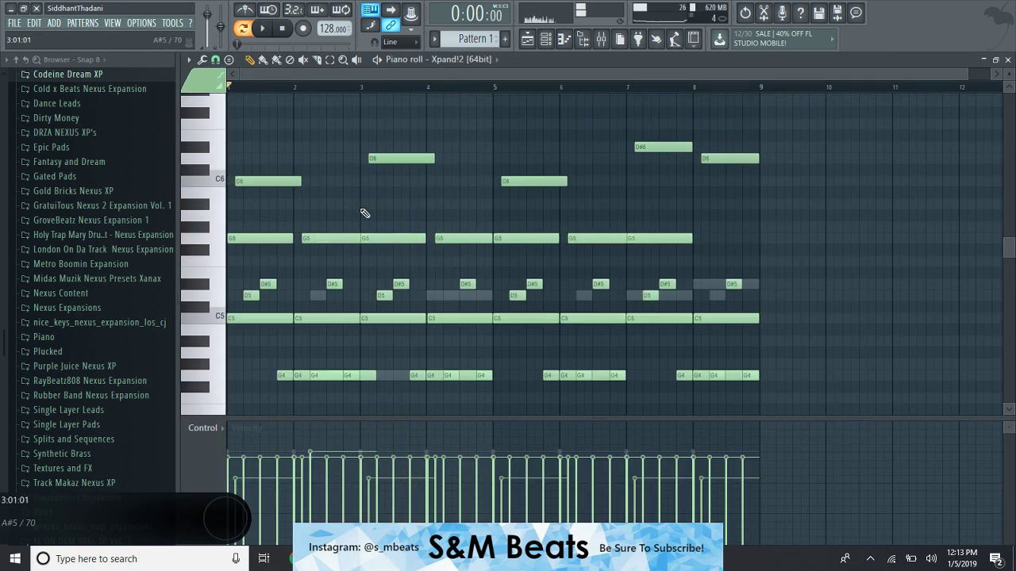
{"action": "key", "text": "space"}
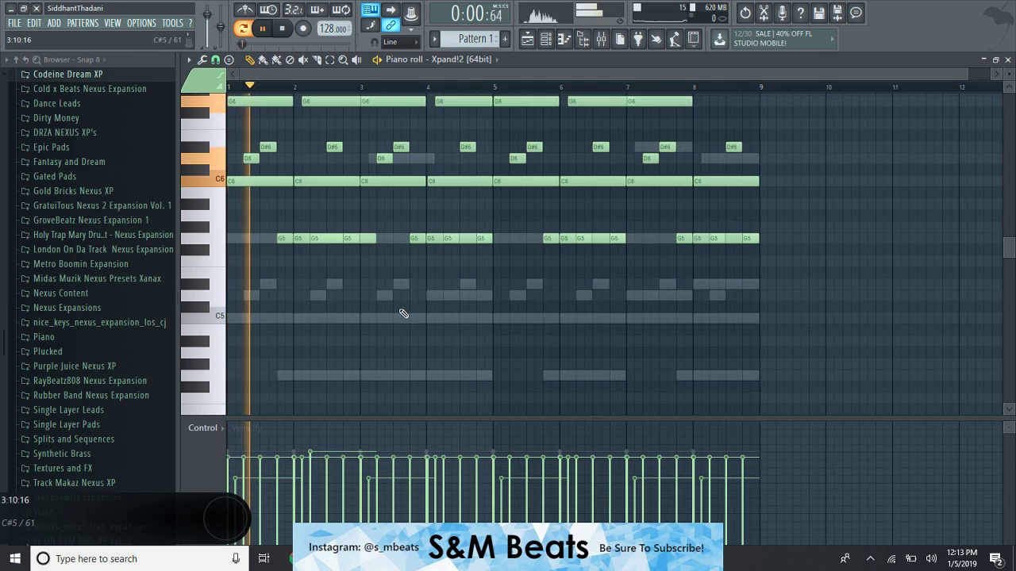
{"action": "scroll", "coordinate": [549, 314], "scroll_direction": "up", "scroll_amount": 2}
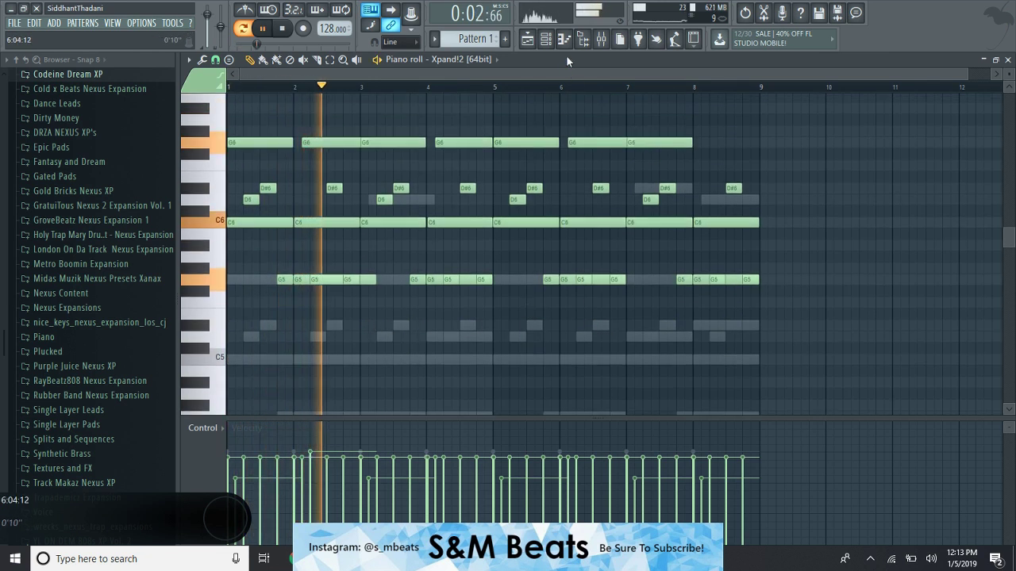
Move Fruity Parametric EQ 2 to slot 4 of Insert 3 and add Fruity Reeverb 2 to slot 3, closing its window.
{"action": "left_click", "coordinate": [601, 41]}
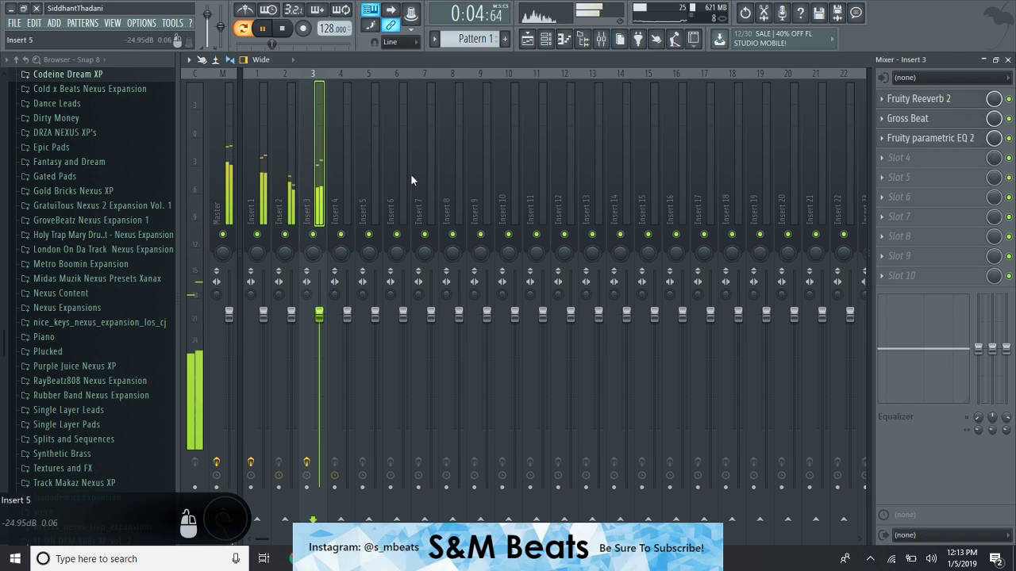
{"action": "left_click_drag", "start_coordinate": [913, 148], "coordinate": [912, 158]}
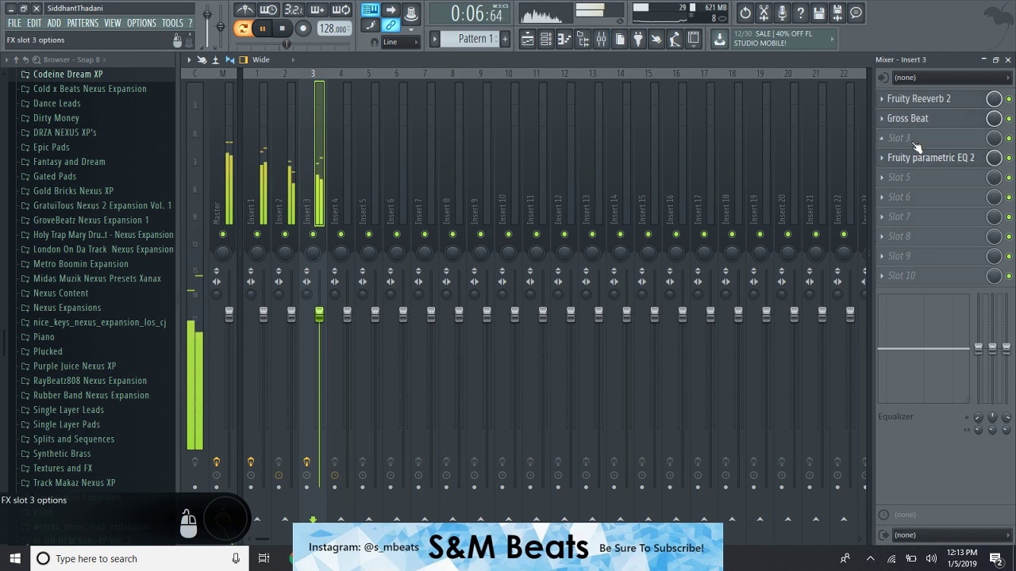
{"action": "left_click", "coordinate": [899, 138]}
{"action": "left_click", "coordinate": [700, 174]}
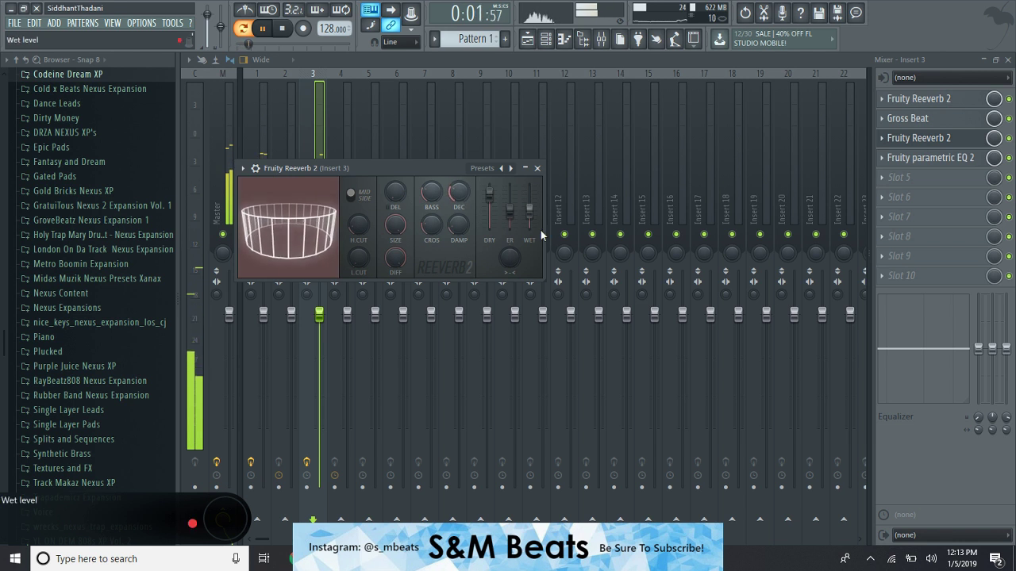
{"action": "left_click", "coordinate": [537, 168]}
Replace the Fruity Reeverb 2 in slot 3 of Insert 3 with the unstable plugin, stop playback and close its window.
{"action": "left_click", "coordinate": [882, 139]}
{"action": "mouse_move", "coordinate": [885, 155]}
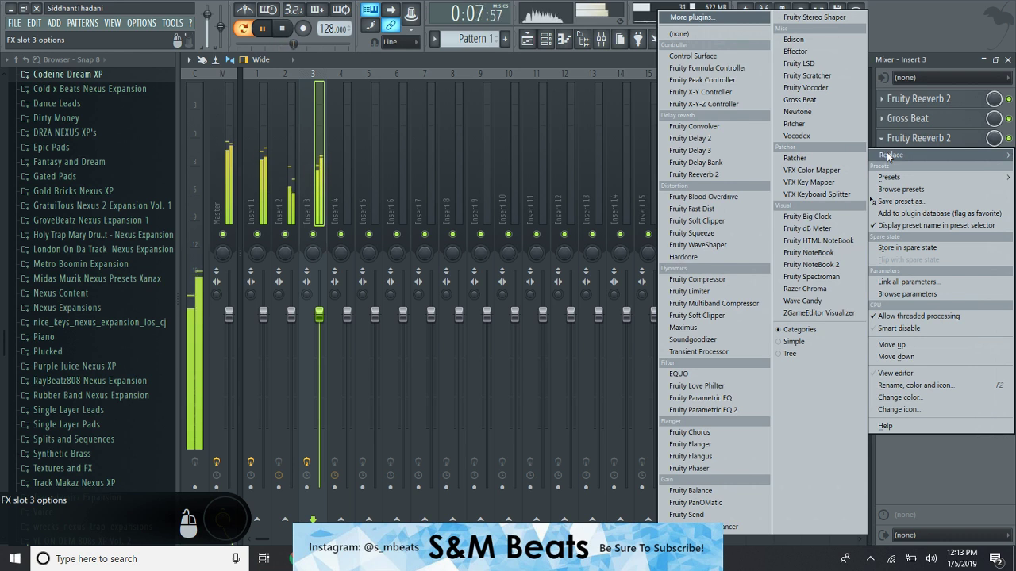
{"action": "left_click", "coordinate": [671, 17]}
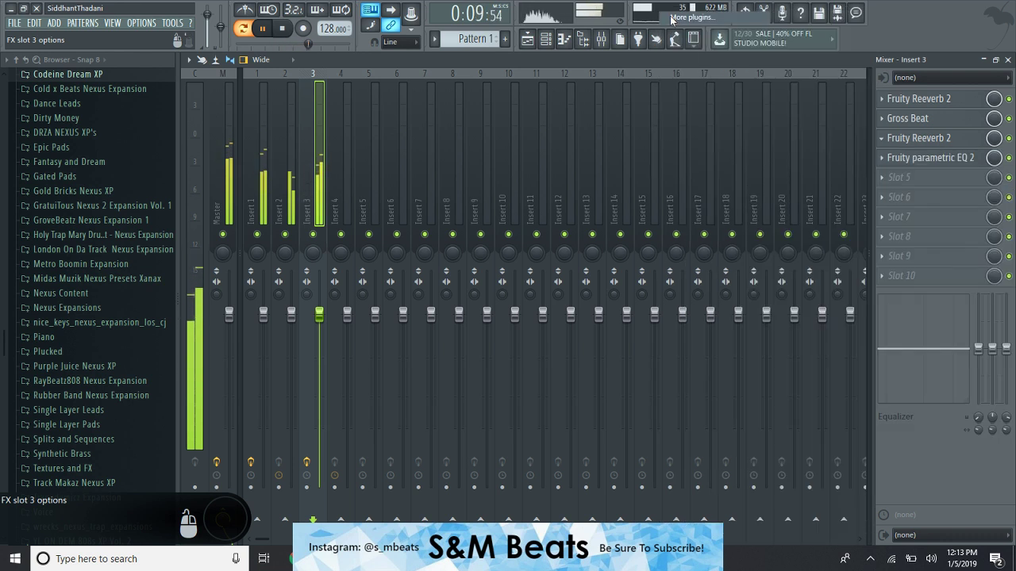
{"action": "scroll", "coordinate": [476, 445], "scroll_direction": "down", "scroll_amount": 10}
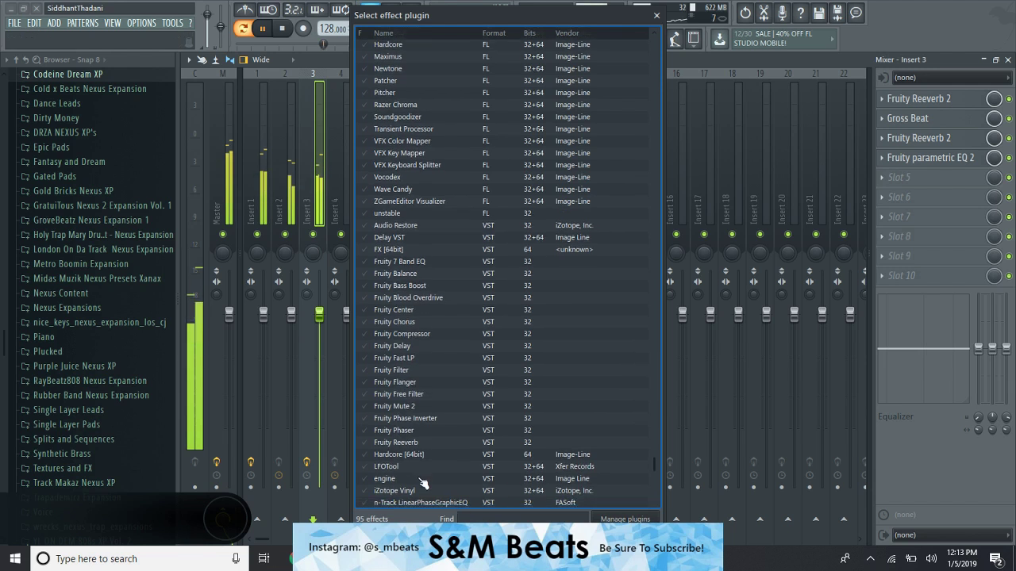
{"action": "double_click", "coordinate": [396, 489]}
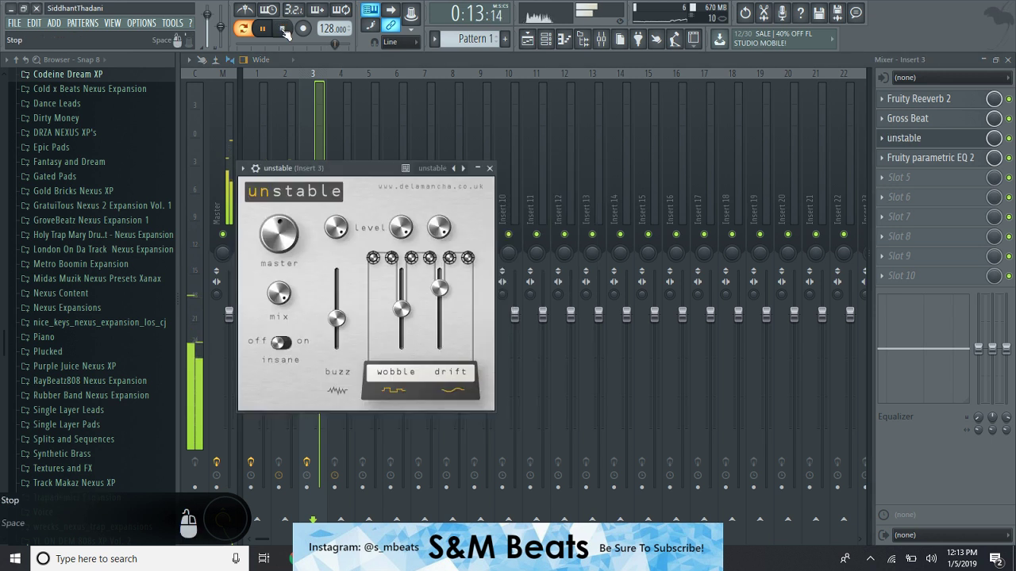
{"action": "key", "text": "space"}
{"action": "left_click", "coordinate": [490, 169]}
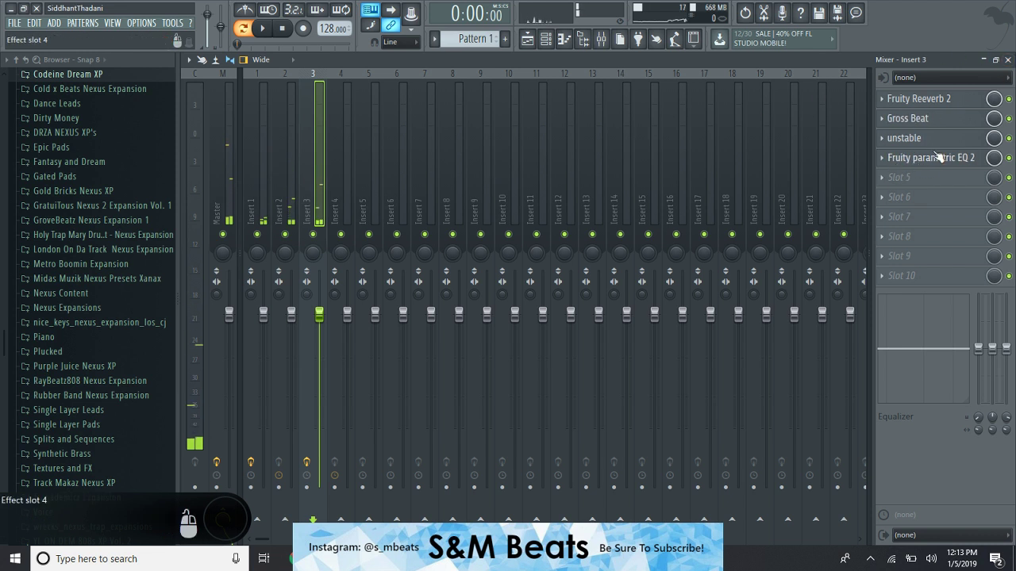
Mute Inserts 1 and 2 and compare Insert 3 in playback with the unstable effect bypassed and enabled.
{"action": "left_click", "coordinate": [256, 234]}
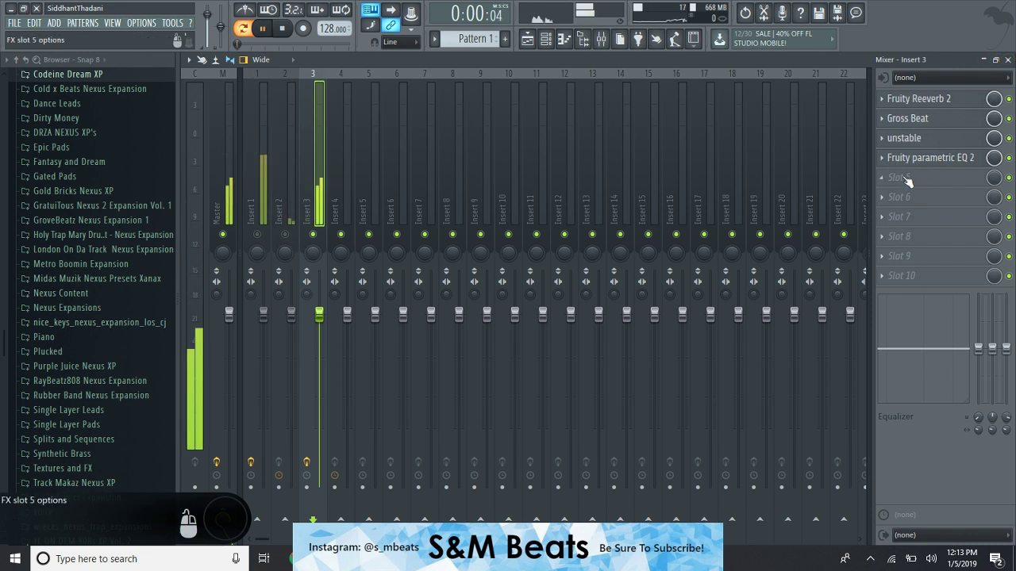
{"action": "left_click", "coordinate": [1008, 138]}
{"action": "key", "text": "space"}
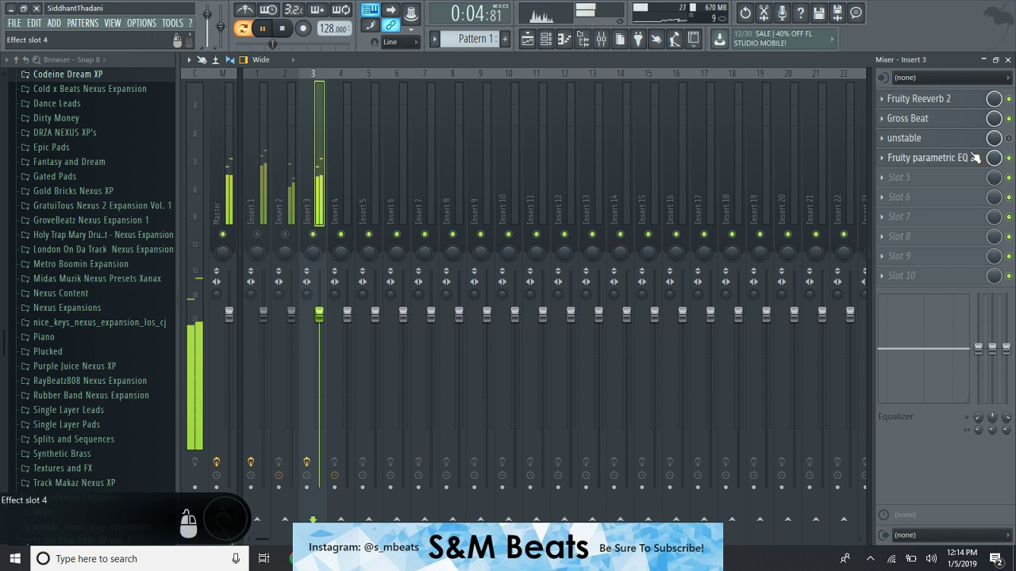
{"action": "key", "text": "space"}
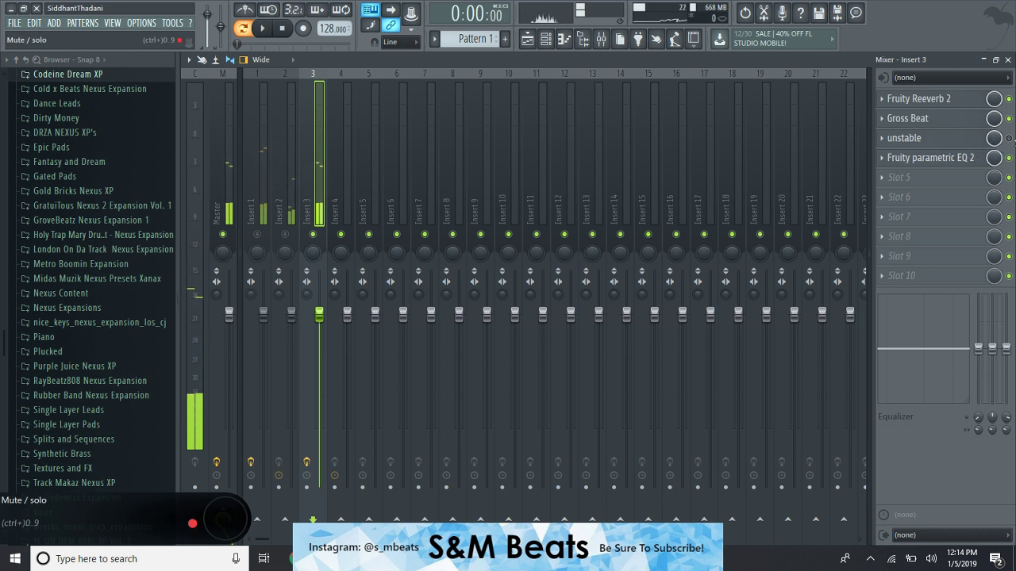
{"action": "key", "text": "space"}
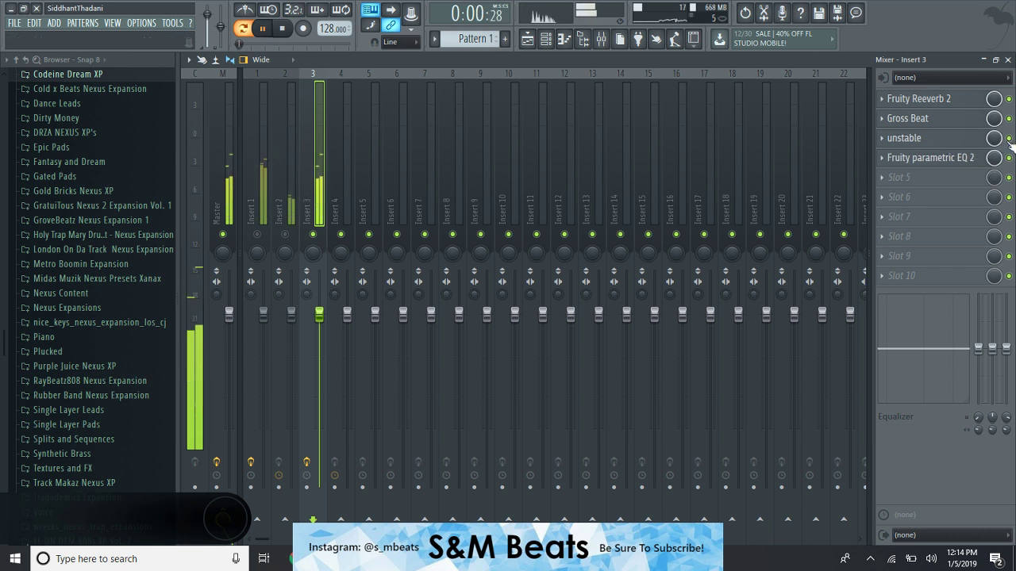
Unmute Inserts 1 and 2, audition the full mix, and close the mixer and the piano roll.
{"action": "left_click", "coordinate": [286, 235]}
{"action": "left_click", "coordinate": [258, 236]}
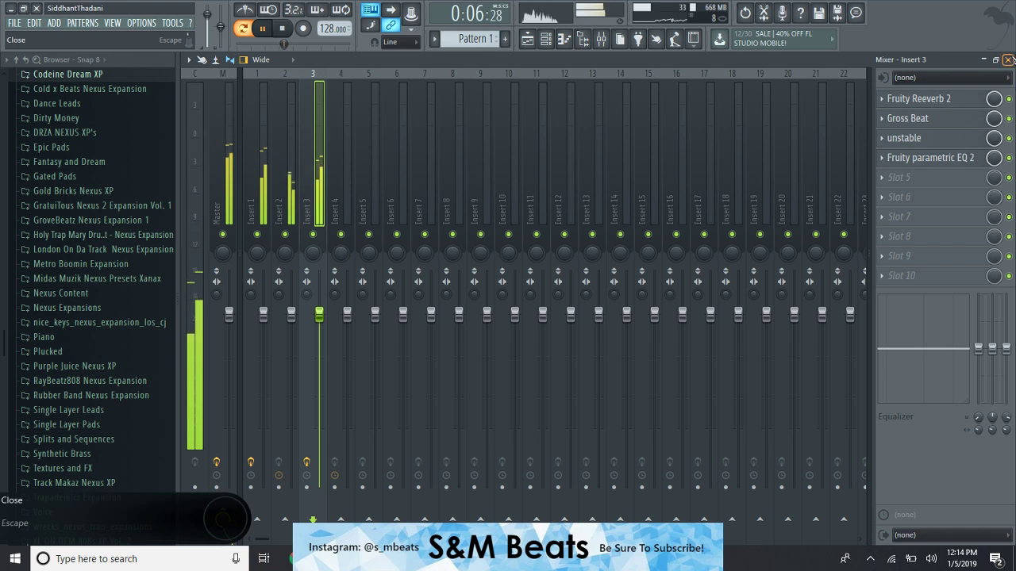
{"action": "left_click", "coordinate": [1008, 60]}
{"action": "key", "text": "space"}
{"action": "left_click", "coordinate": [1008, 59]}
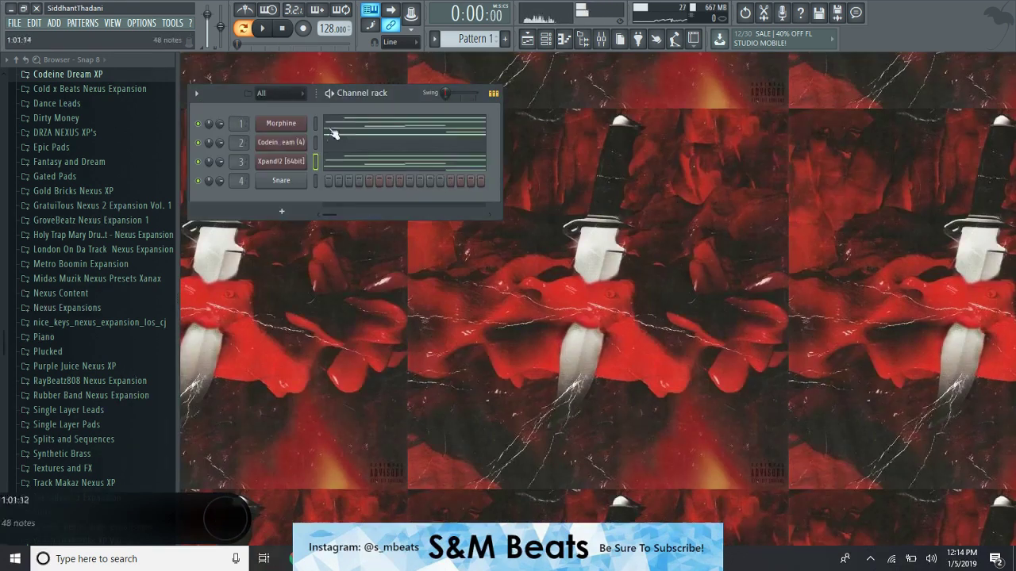
Check the Morphine and Xpand!2 plugin windows during playback, close them and raise the Xpand!2 channel volume to 86%.
{"action": "left_click", "coordinate": [281, 124]}
{"action": "key", "text": "space"}
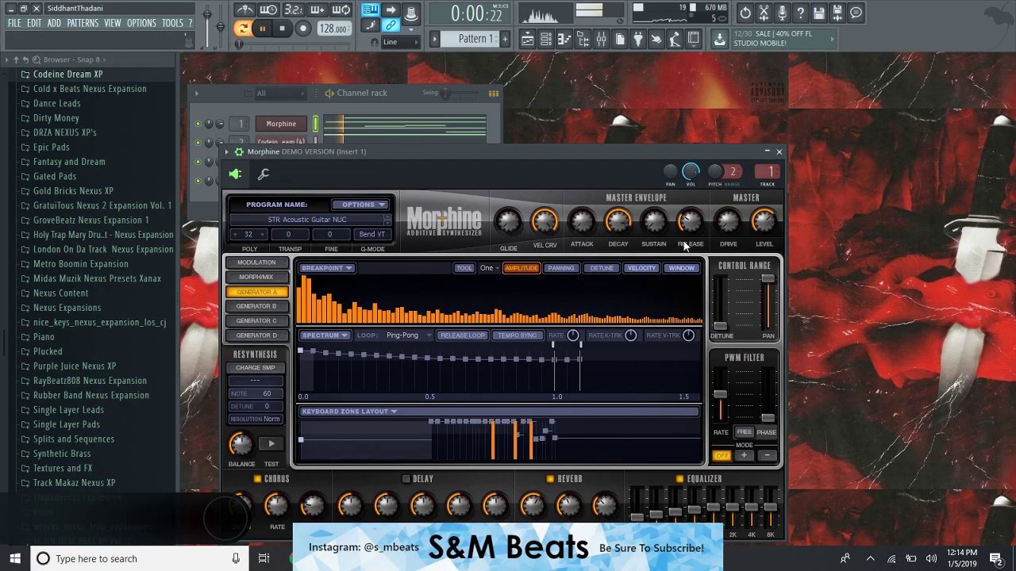
{"action": "left_click", "coordinate": [784, 151]}
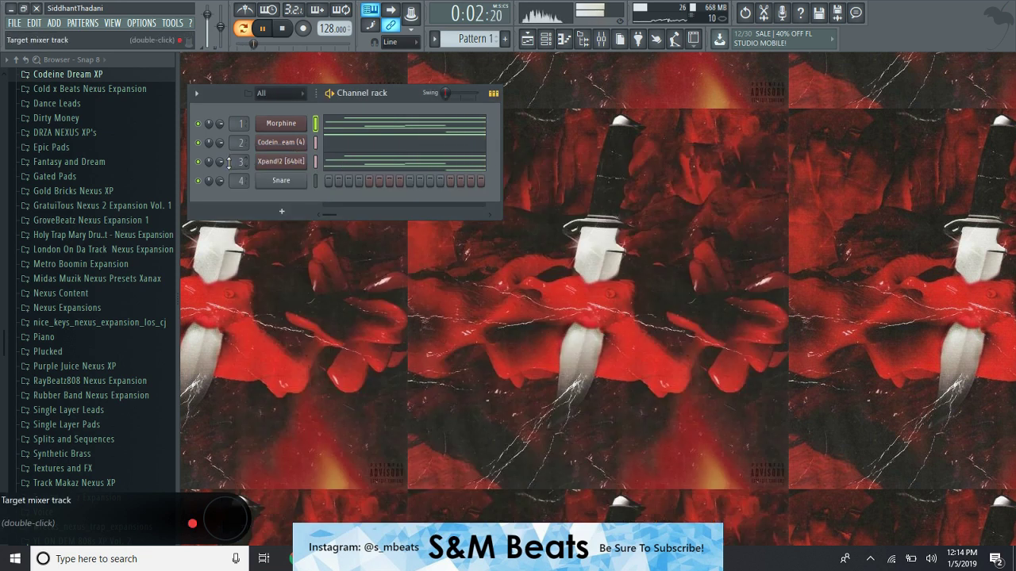
{"action": "left_click", "coordinate": [276, 162]}
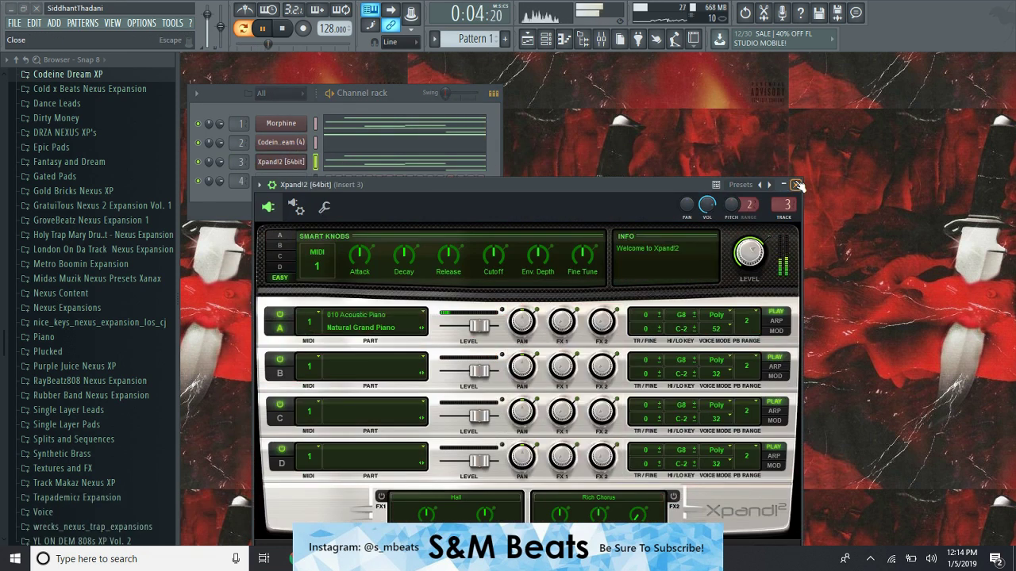
{"action": "left_click", "coordinate": [798, 185]}
{"action": "left_click_drag", "start_coordinate": [219, 164], "coordinate": [220, 154]}
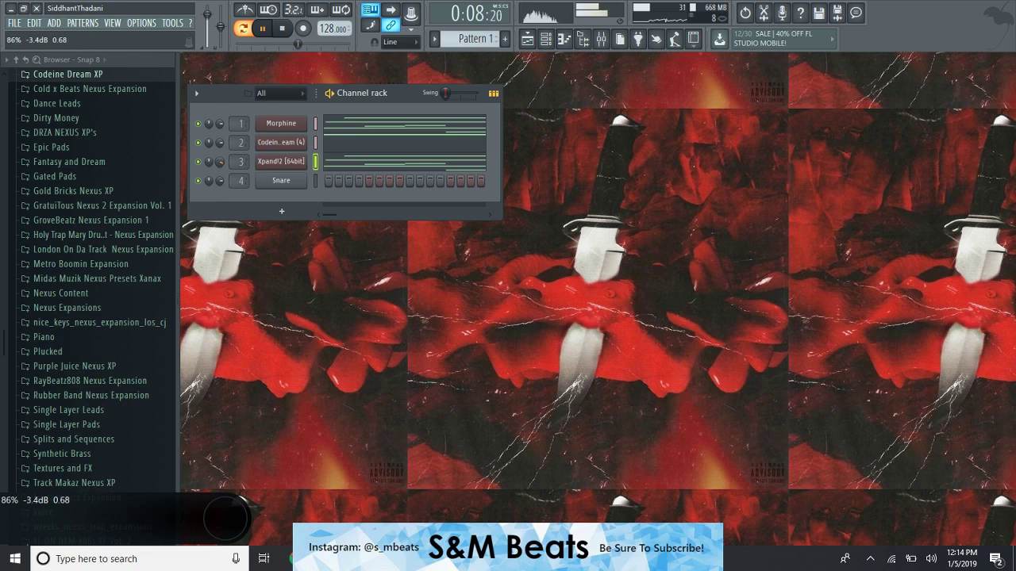
Load Edison into effect slot 5 of mixer Insert 3.
{"action": "left_click", "coordinate": [601, 39]}
{"action": "left_click", "coordinate": [905, 177]}
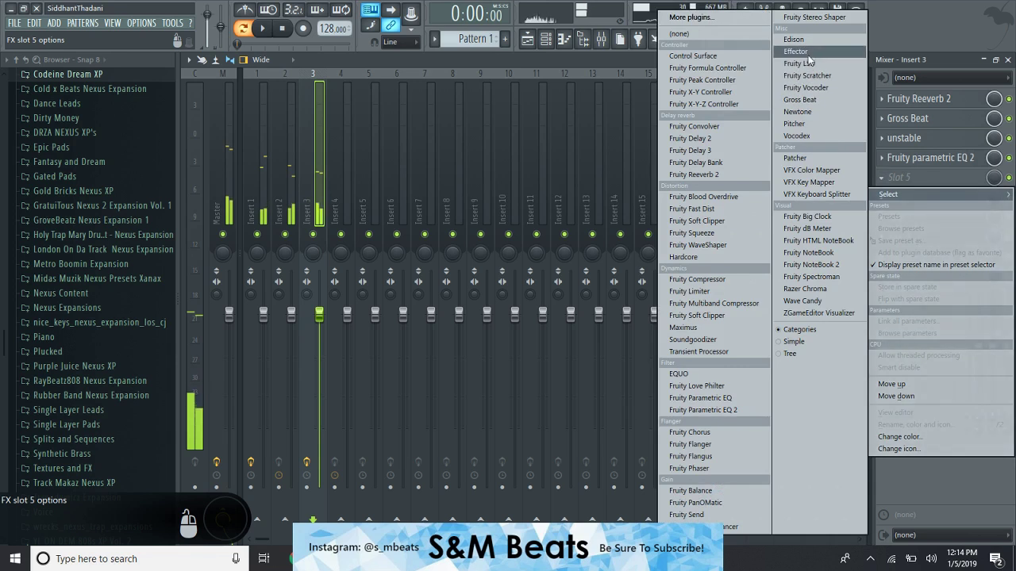
{"action": "left_click", "coordinate": [803, 42]}
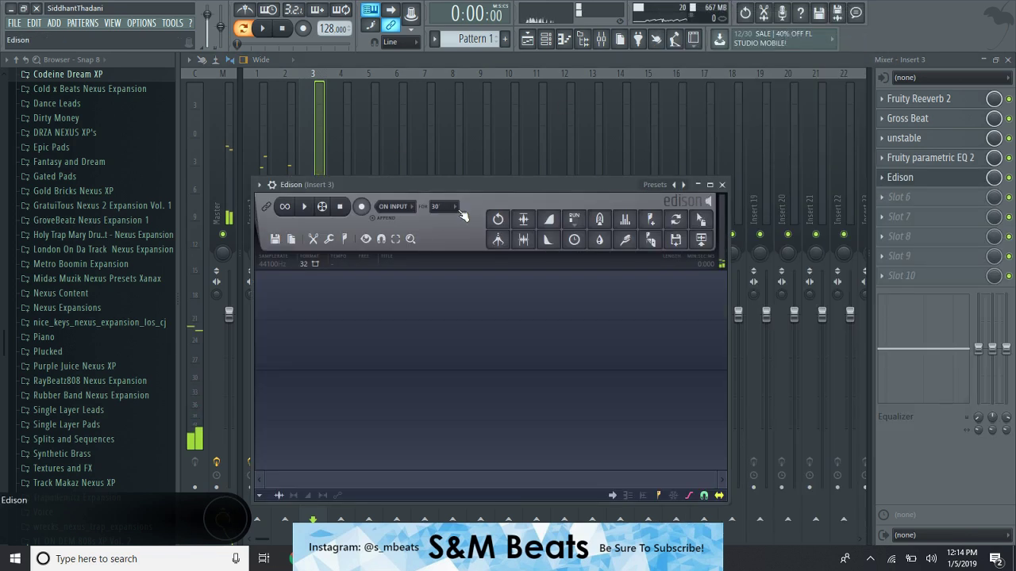
Set Edison to record on play, record the Insert 3 loop, trim it to 15 seconds, and stop playback with the Edison window closed.
{"action": "left_click", "coordinate": [395, 207]}
{"action": "left_click", "coordinate": [396, 252]}
{"action": "left_click", "coordinate": [361, 206]}
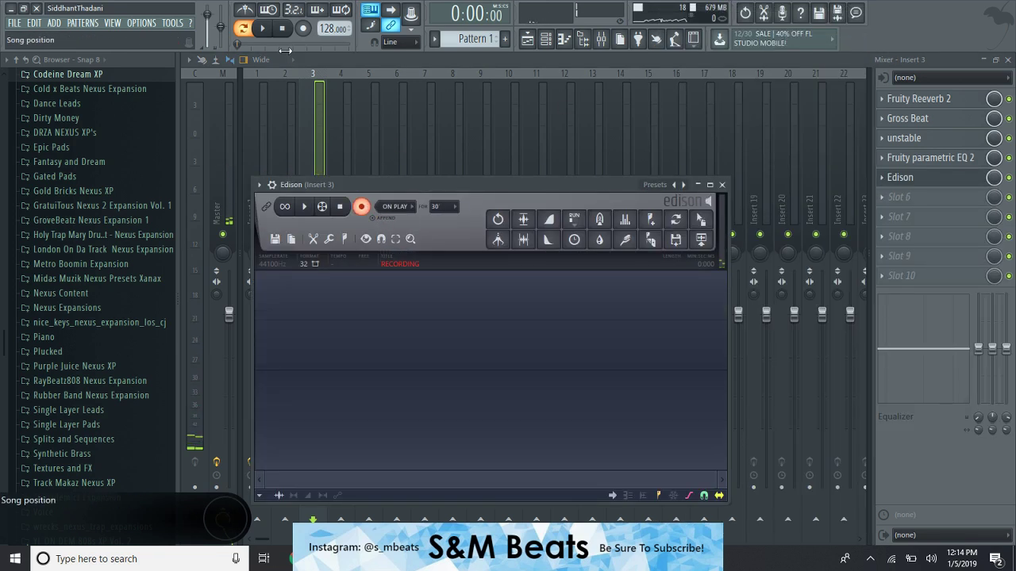
{"action": "left_click", "coordinate": [262, 29]}
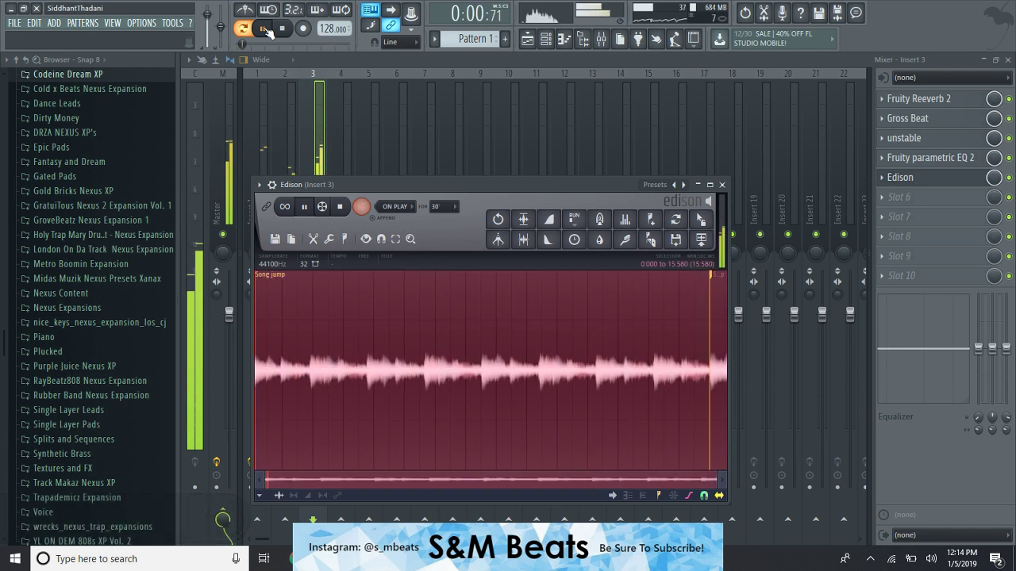
{"action": "key", "text": "F1"}
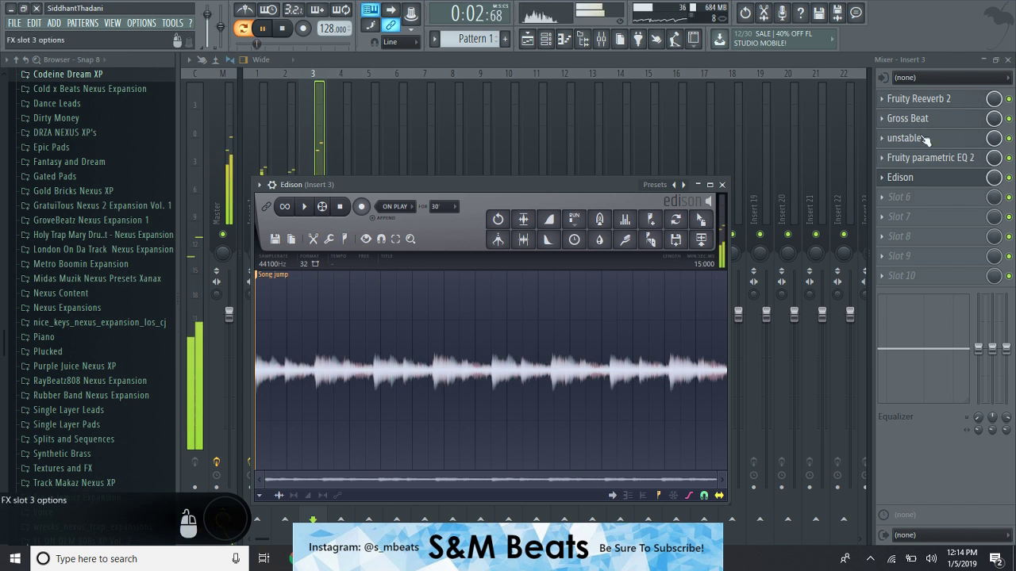
{"action": "left_click", "coordinate": [721, 184]}
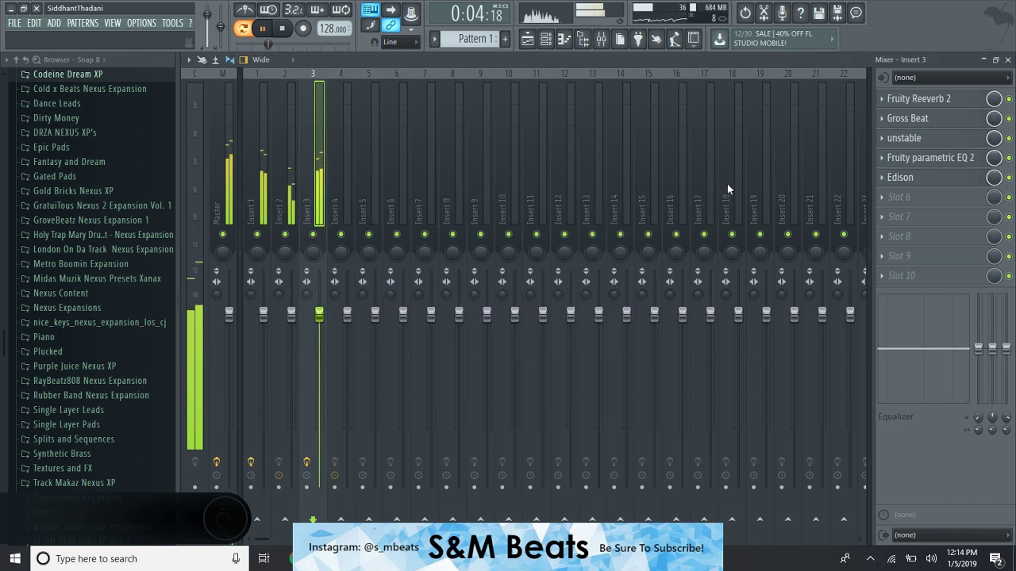
{"action": "left_click", "coordinate": [280, 27]}
Reopen Edison on Insert 3, reverse the recorded audio and audition the result.
{"action": "left_click", "coordinate": [900, 177]}
{"action": "right_click", "coordinate": [453, 341]}
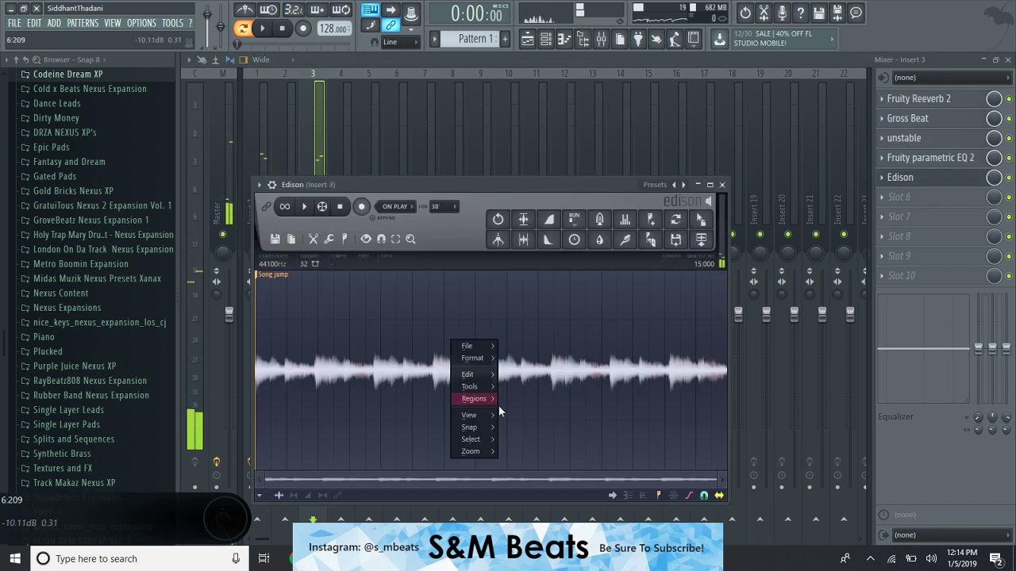
{"action": "mouse_move", "coordinate": [469, 395]}
{"action": "left_click", "coordinate": [523, 422]}
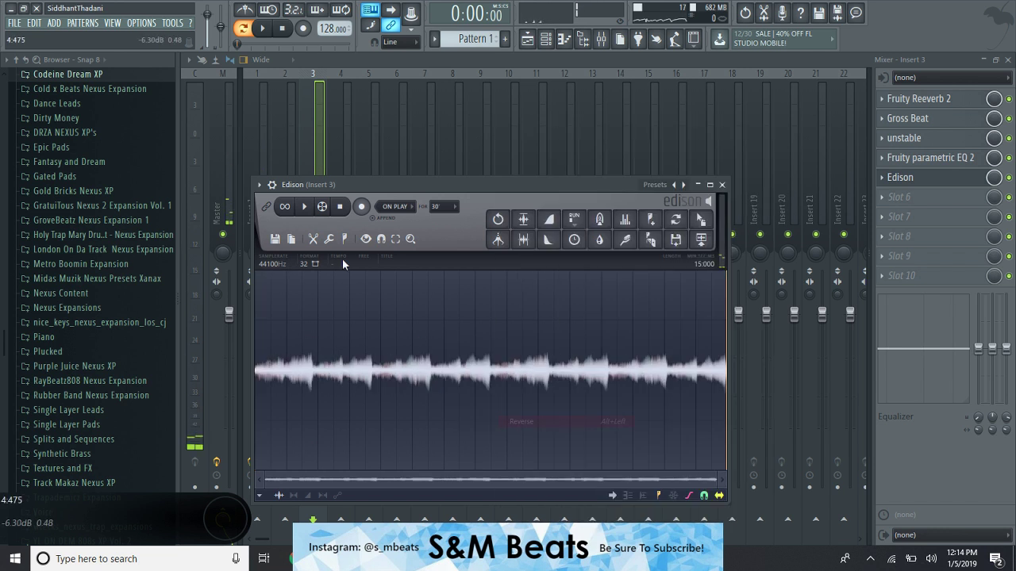
{"action": "left_click", "coordinate": [308, 206]}
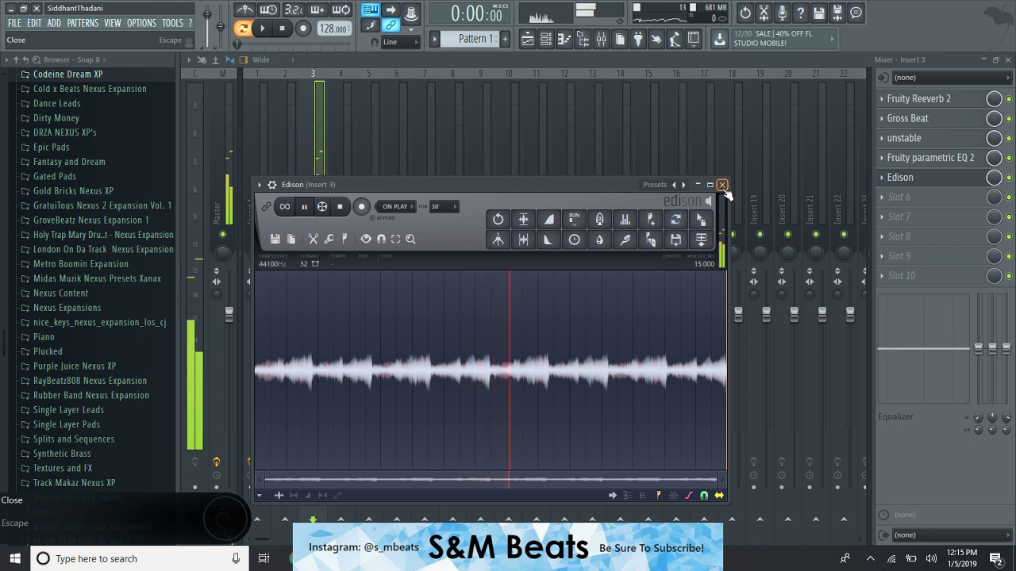
{"action": "left_click", "coordinate": [342, 208]}
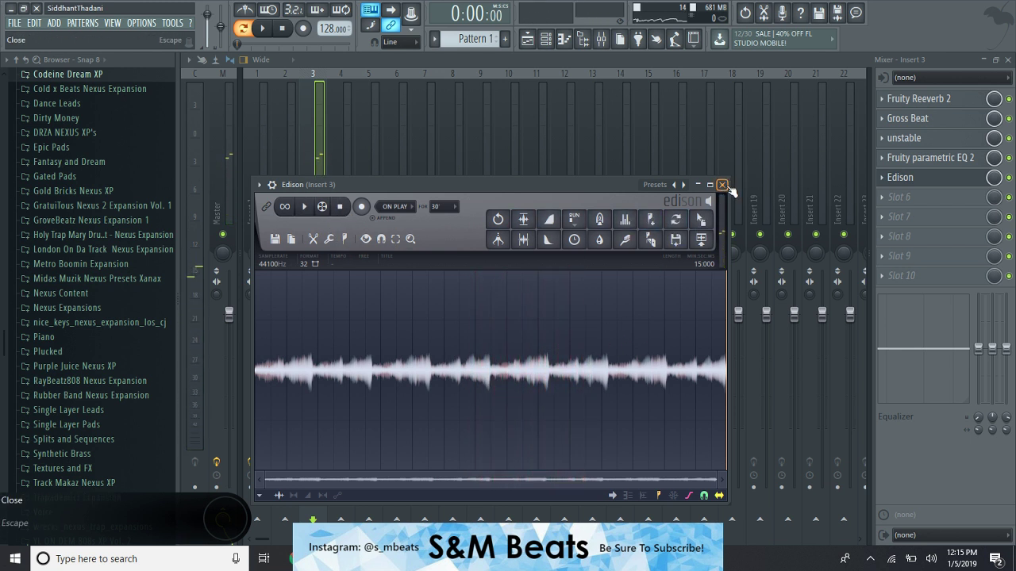
Close the mixer, keep Edison open and place its reversed recording at the start of playlist Track 1.
{"action": "left_click", "coordinate": [1007, 60]}
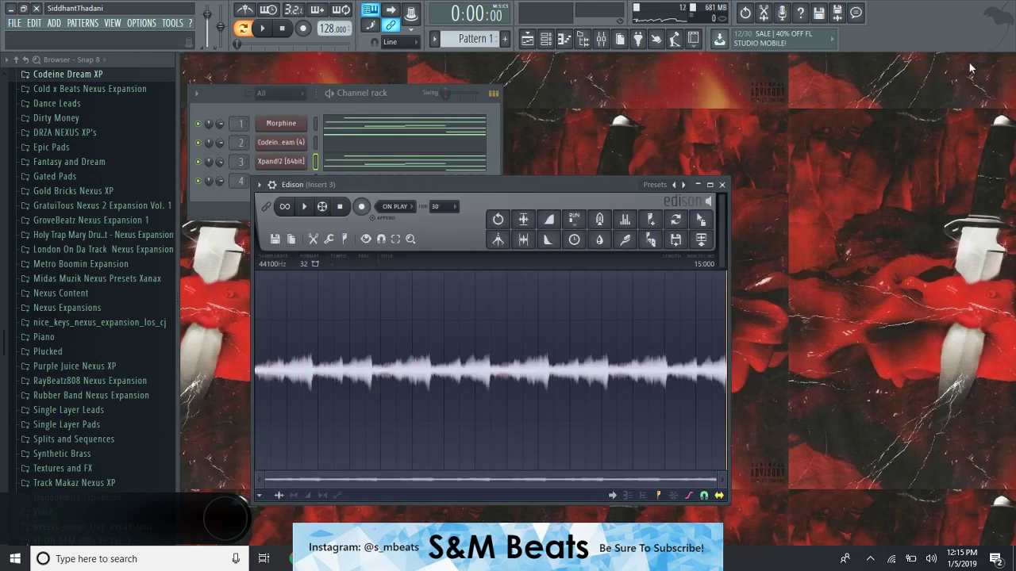
{"action": "left_click", "coordinate": [535, 40]}
{"action": "left_click", "coordinate": [602, 38]}
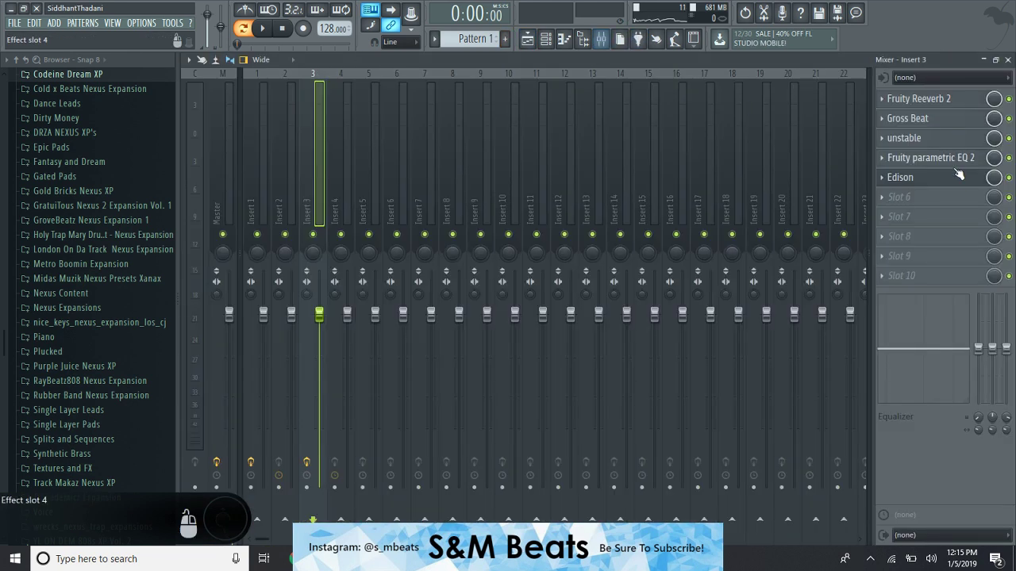
{"action": "left_click", "coordinate": [923, 179]}
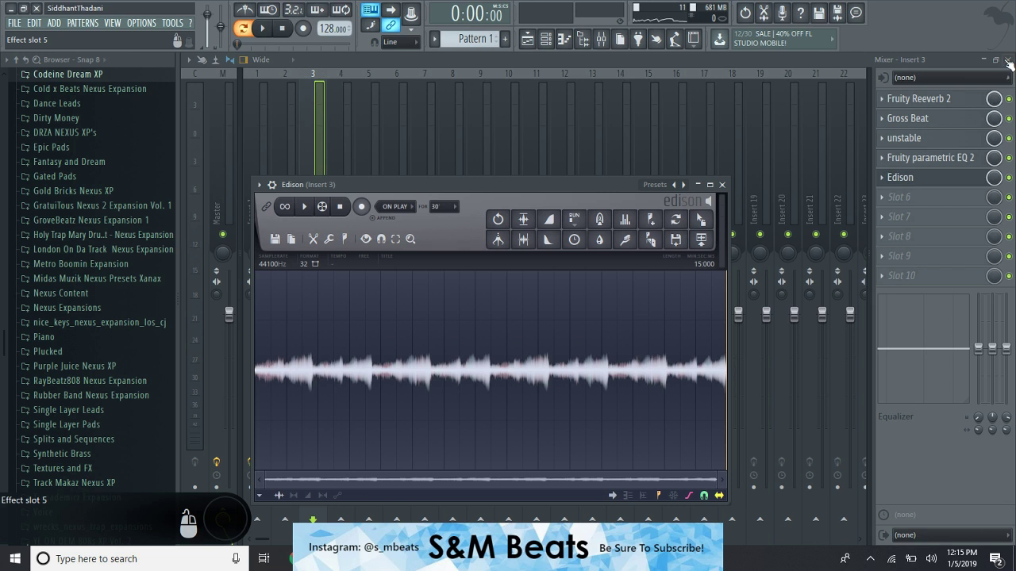
{"action": "left_click", "coordinate": [1007, 61]}
{"action": "left_click_drag", "start_coordinate": [701, 219], "coordinate": [377, 142]}
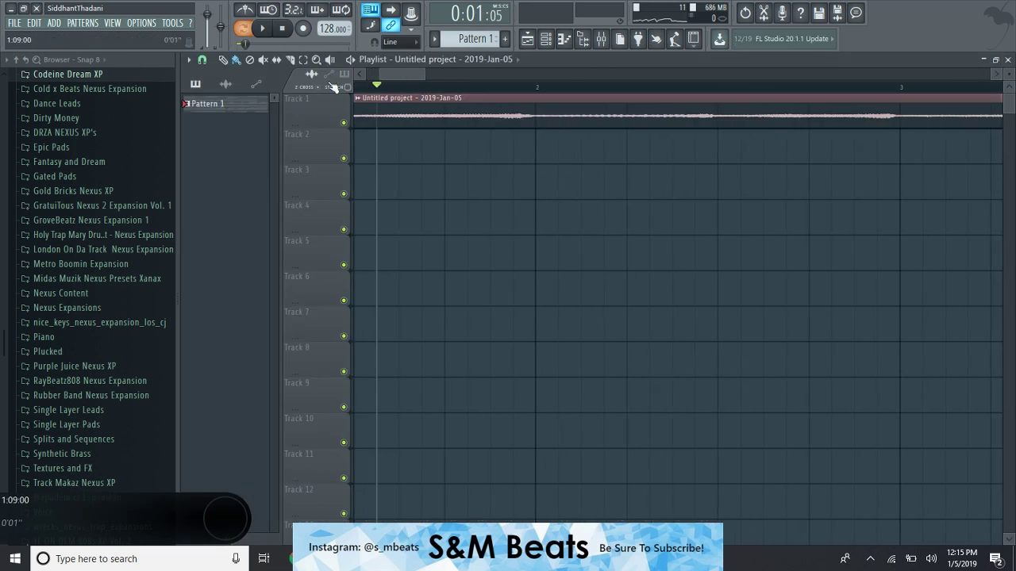
Audition the reversed clip from the start of the playlist, then close the playlist and Edison.
{"action": "scroll", "coordinate": [416, 71], "scroll_direction": "down", "scroll_amount": 5}
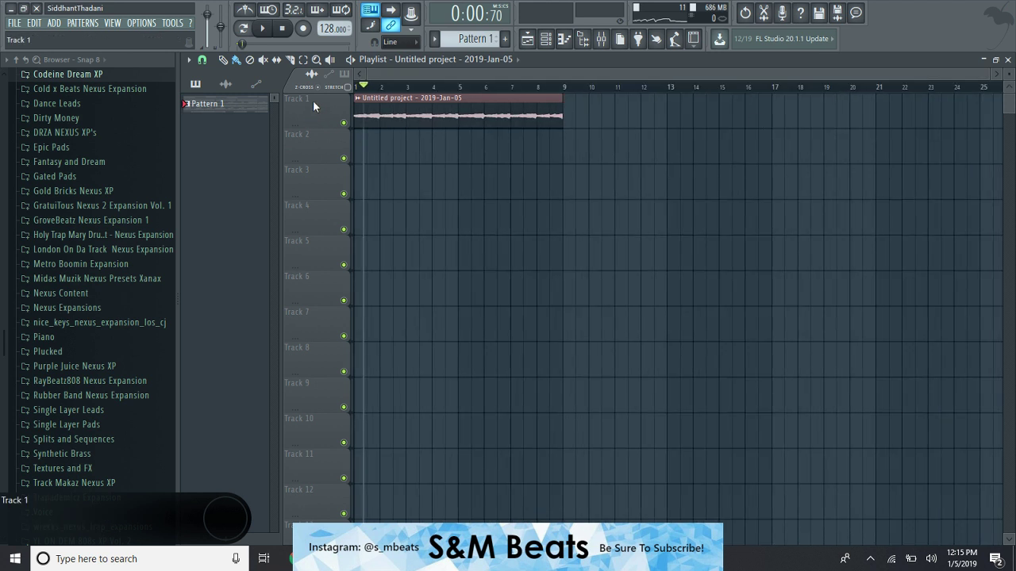
{"action": "left_click", "coordinate": [357, 85]}
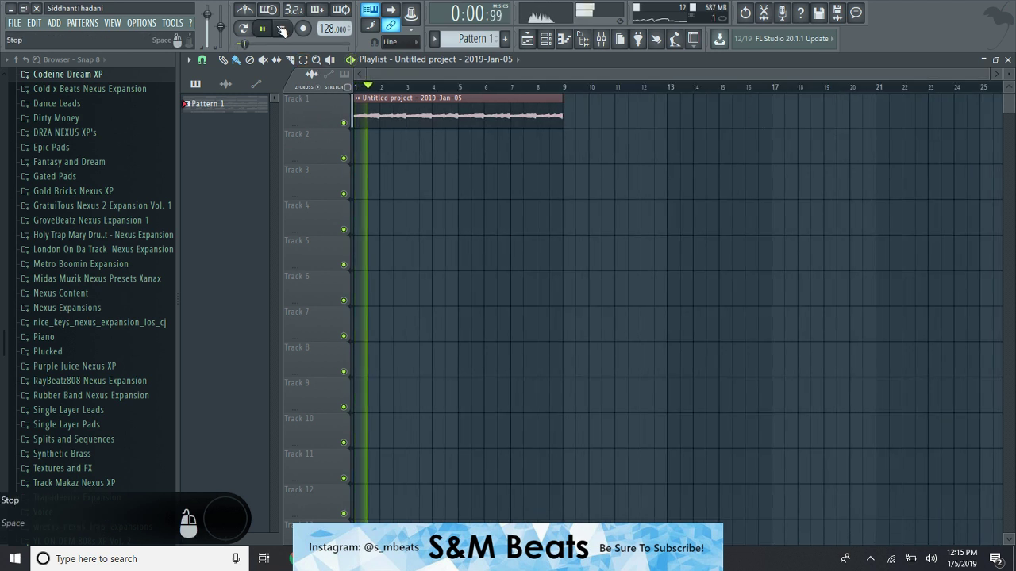
{"action": "key", "text": "space"}
{"action": "left_click", "coordinate": [442, 40]}
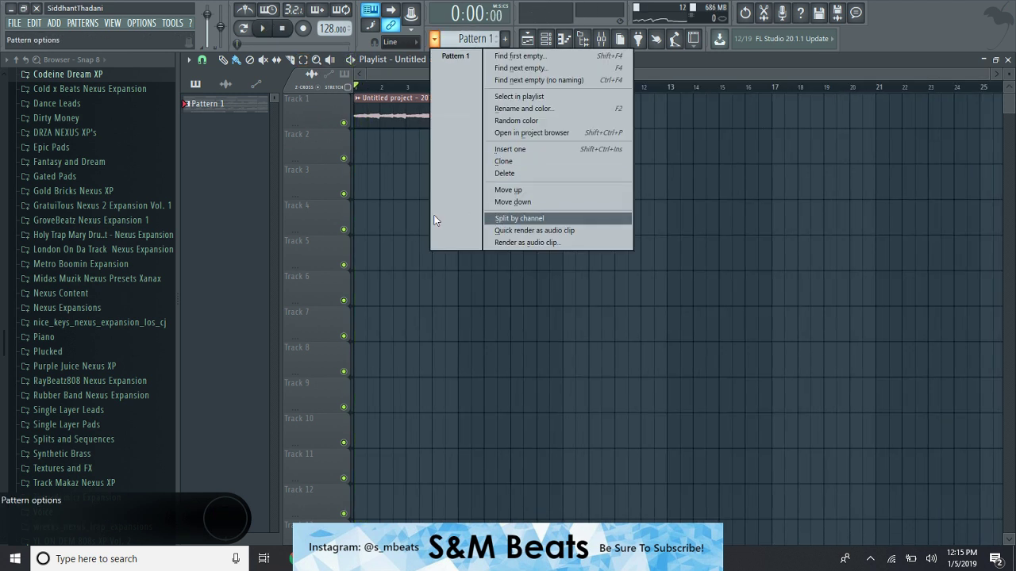
{"action": "left_click", "coordinate": [440, 151]}
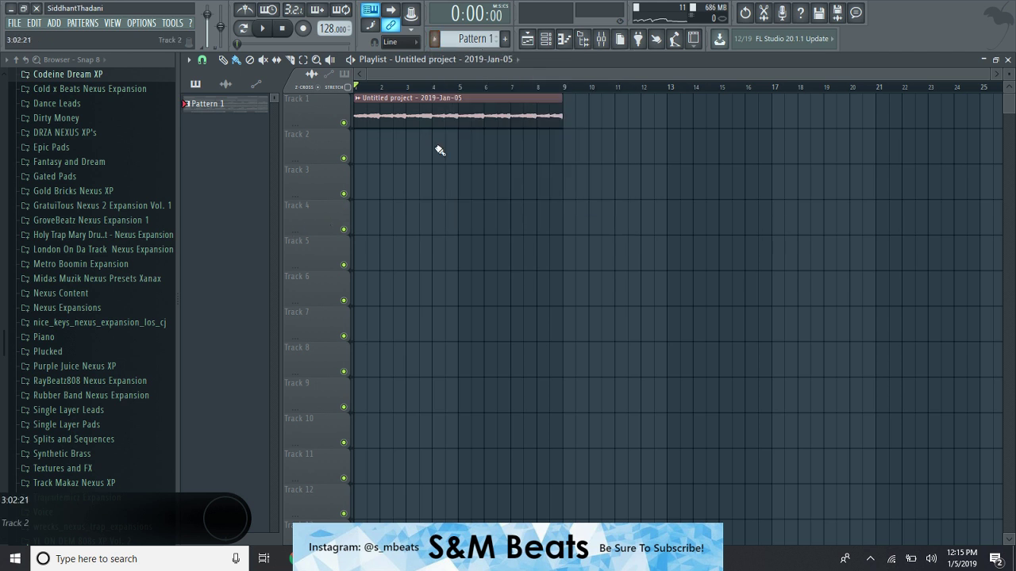
{"action": "left_click", "coordinate": [527, 38]}
{"action": "left_click", "coordinate": [492, 37]}
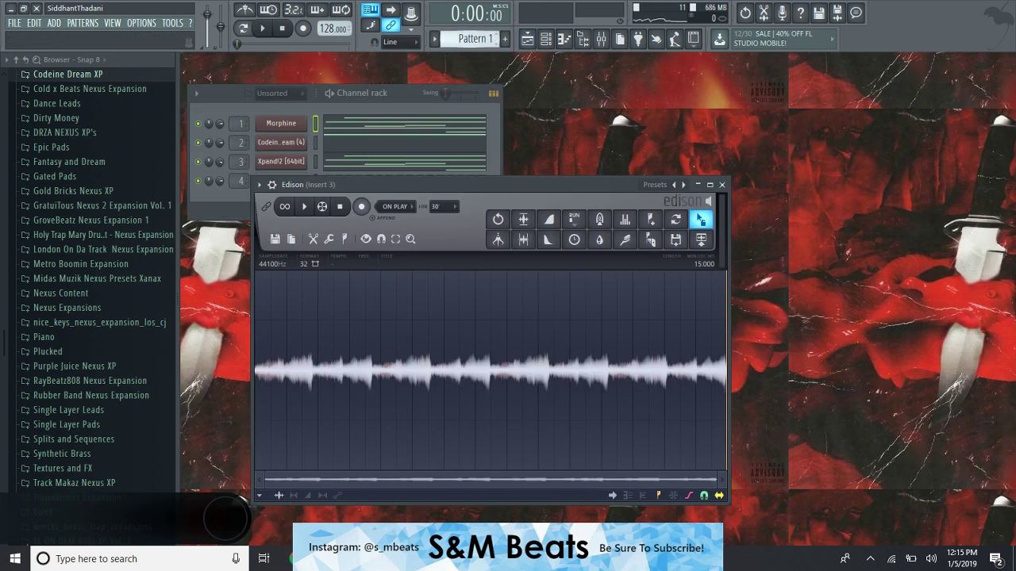
{"action": "left_click", "coordinate": [721, 185]}
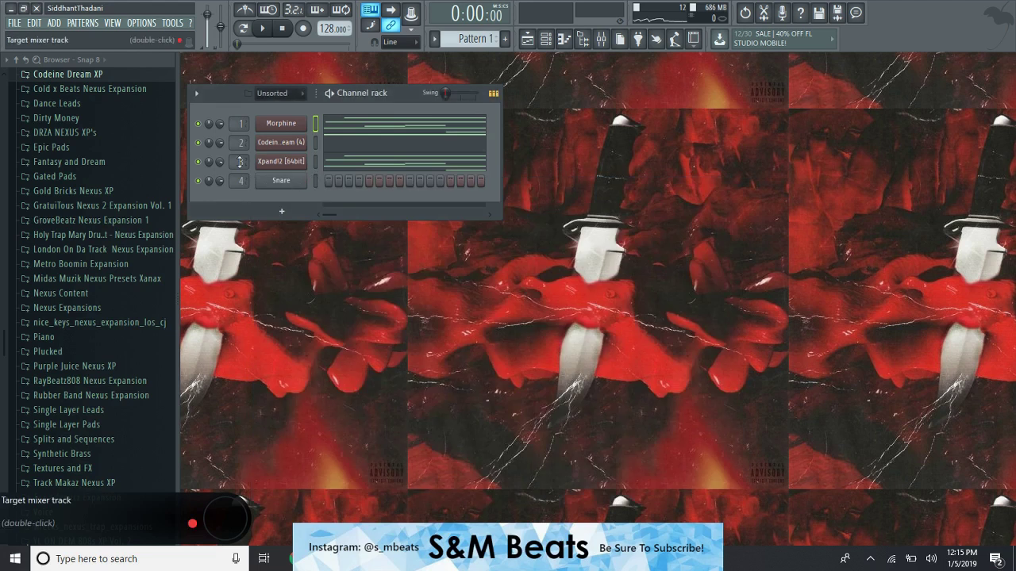
Collapse the Presets folder in the browser and mute the Xpand!2 channel while the pattern plays.
{"action": "key", "text": "space"}
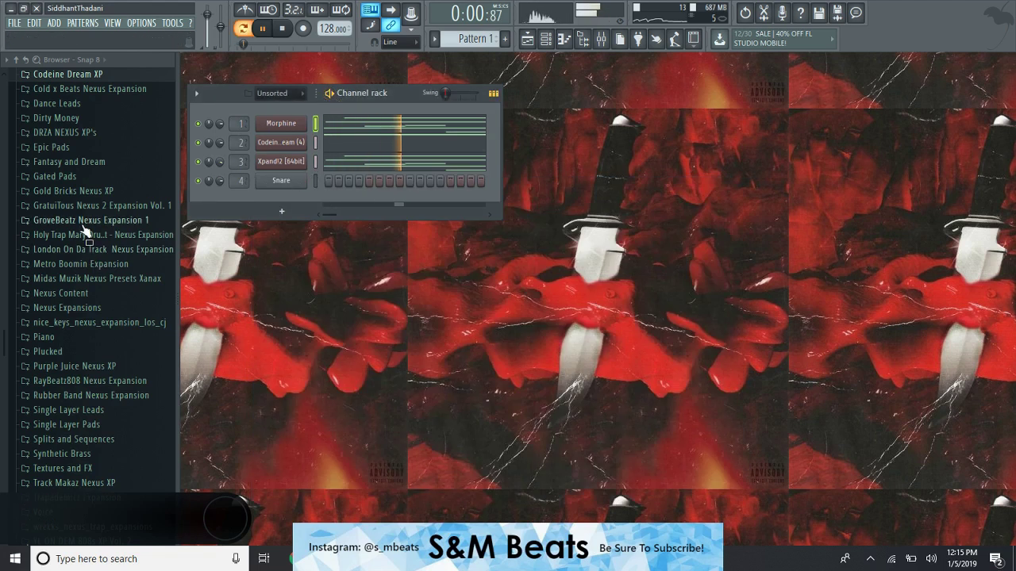
{"action": "scroll", "coordinate": [84, 170], "scroll_direction": "up", "scroll_amount": 5}
{"action": "left_click", "coordinate": [38, 154]}
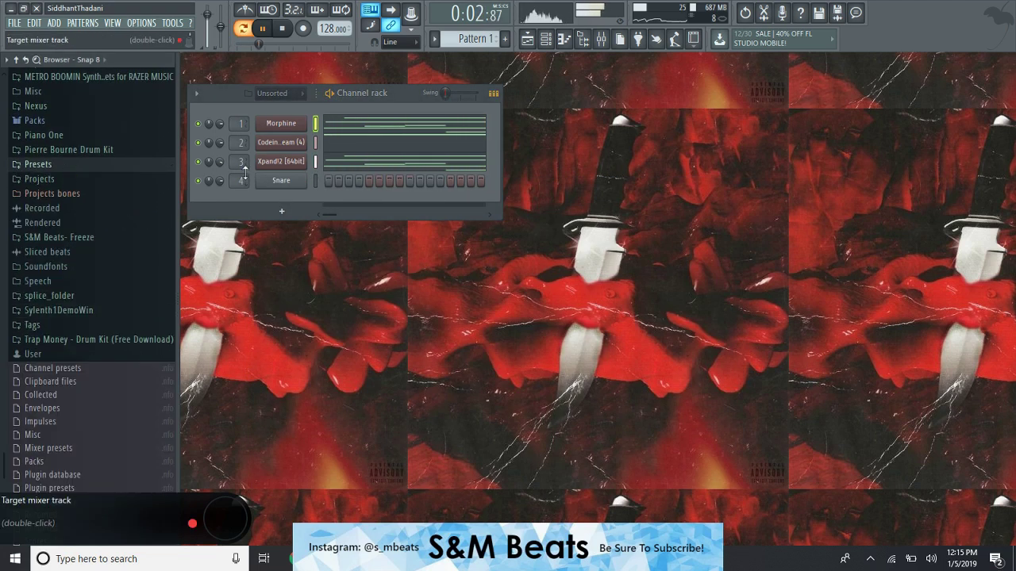
{"action": "scroll", "coordinate": [47, 159], "scroll_direction": "up", "scroll_amount": 5}
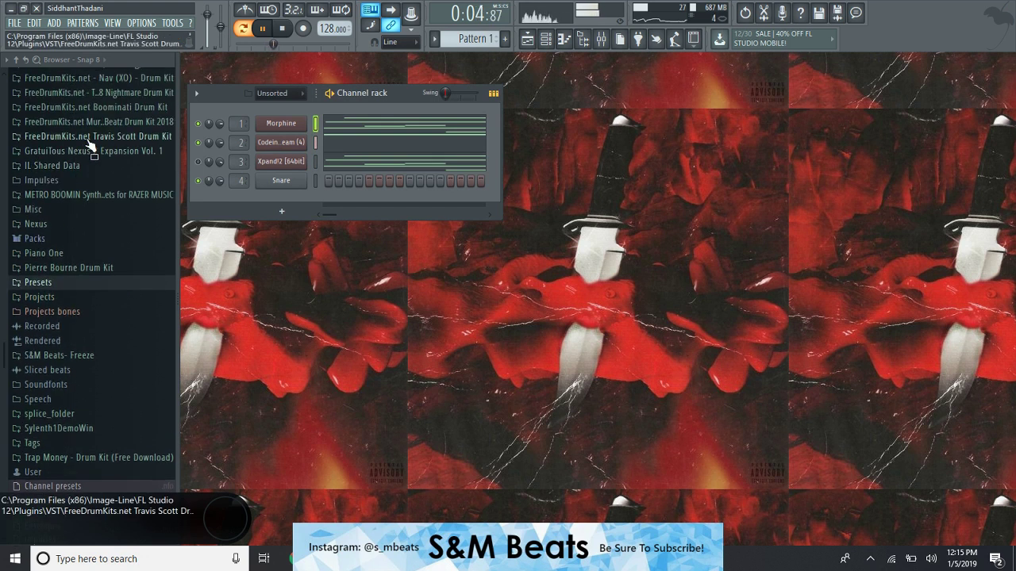
Stop playback and load 808 2 from the Murda Beatz Drum Kit 2018's 808 folder onto the Snare channel.
{"action": "left_click", "coordinate": [87, 136]}
{"action": "left_click", "coordinate": [83, 121]}
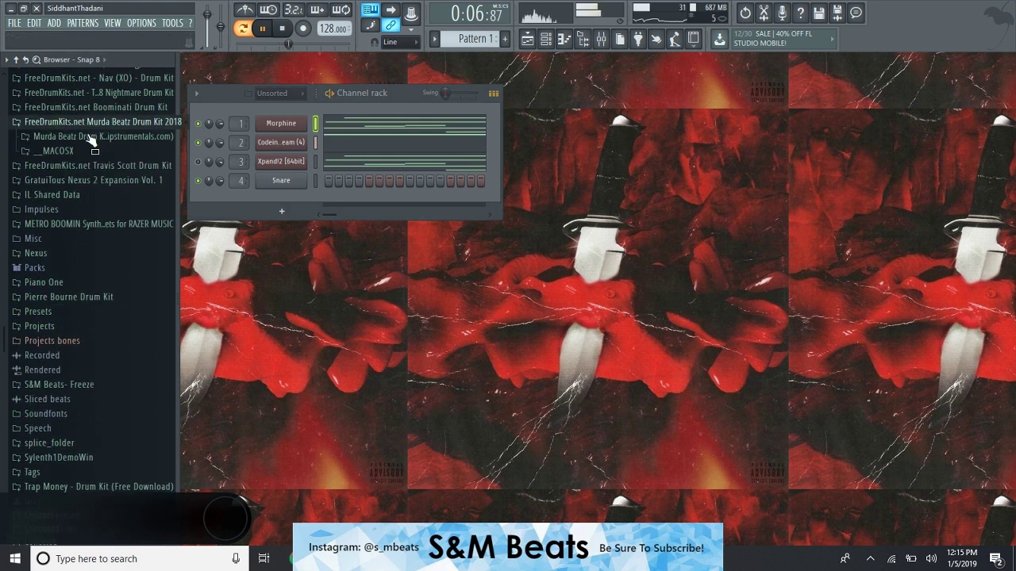
{"action": "key", "text": "space"}
{"action": "left_click", "coordinate": [80, 137]}
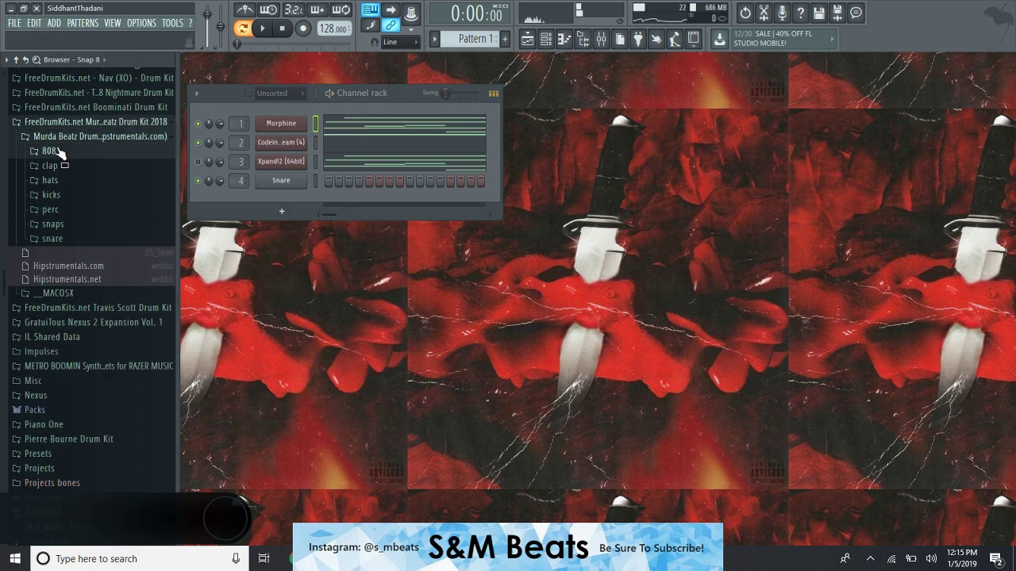
{"action": "left_click", "coordinate": [47, 151]}
{"action": "left_click", "coordinate": [56, 179]}
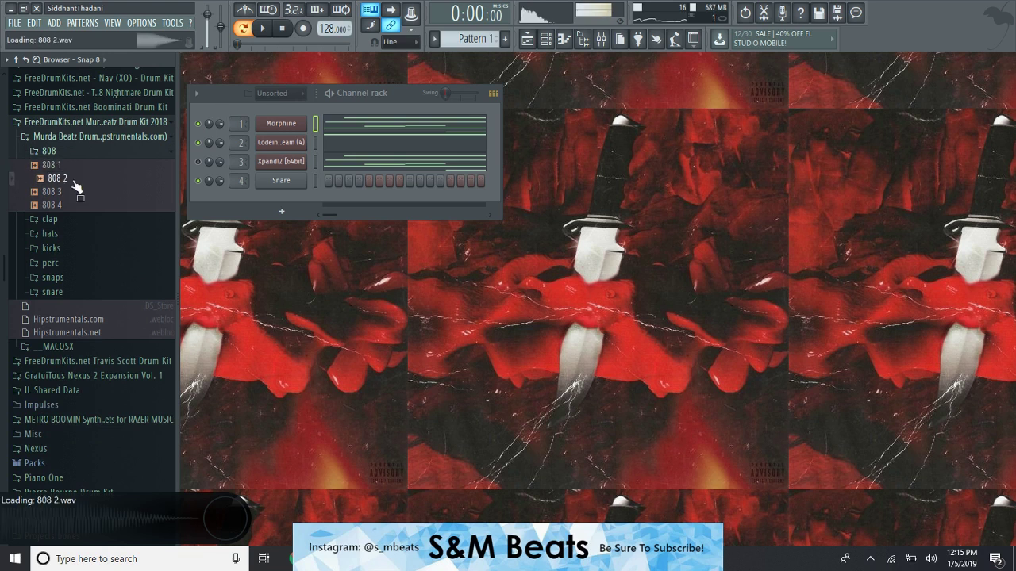
{"action": "left_click_drag", "start_coordinate": [75, 185], "coordinate": [267, 176]}
{"action": "right_click", "coordinate": [268, 176]}
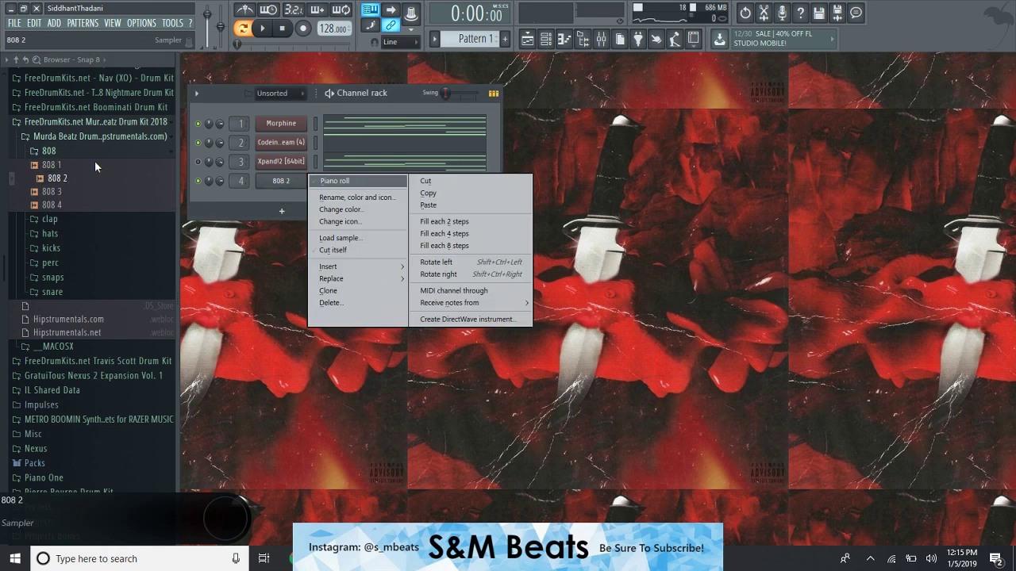
Collapse the Murda Beatz kit and open the Bass folder of the Travis Scott Drum Kit.
{"action": "left_click", "coordinate": [87, 136]}
{"action": "left_click", "coordinate": [87, 121]}
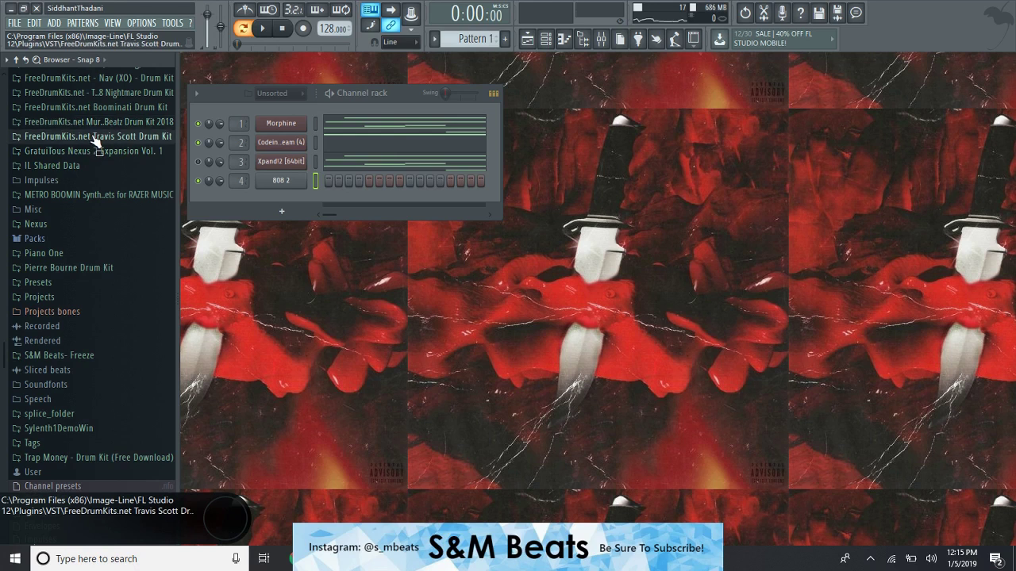
{"action": "left_click", "coordinate": [94, 136]}
{"action": "left_click", "coordinate": [86, 151]}
{"action": "left_click", "coordinate": [75, 165]}
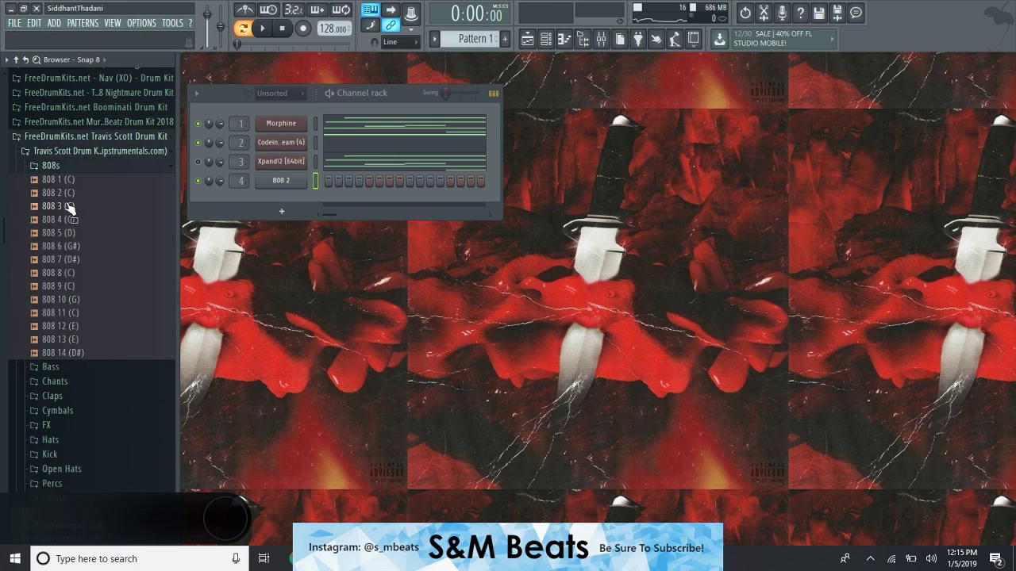
{"action": "left_click", "coordinate": [65, 167]}
{"action": "left_click", "coordinate": [64, 182]}
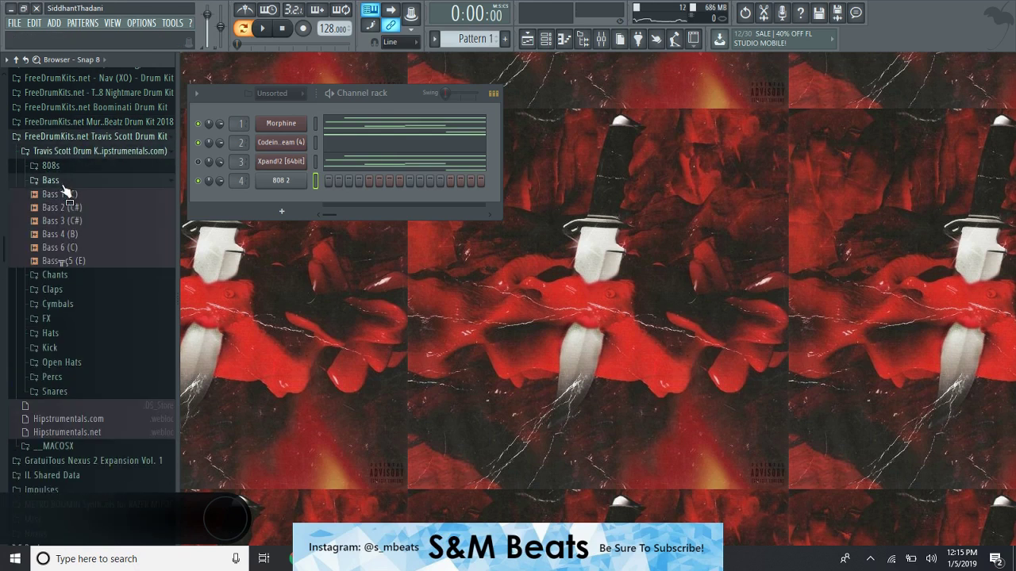
Audition the bass samples in the Travis Scott kit, from Bass 5 (E) up to Bass 1 (C).
{"action": "left_click", "coordinate": [63, 261]}
{"action": "left_click", "coordinate": [80, 247]}
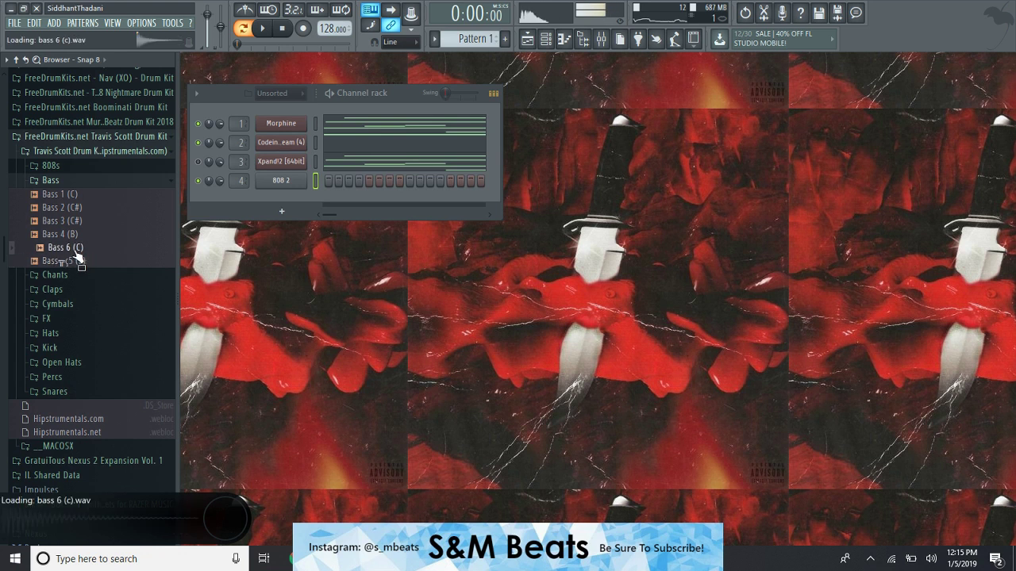
{"action": "left_click", "coordinate": [76, 234]}
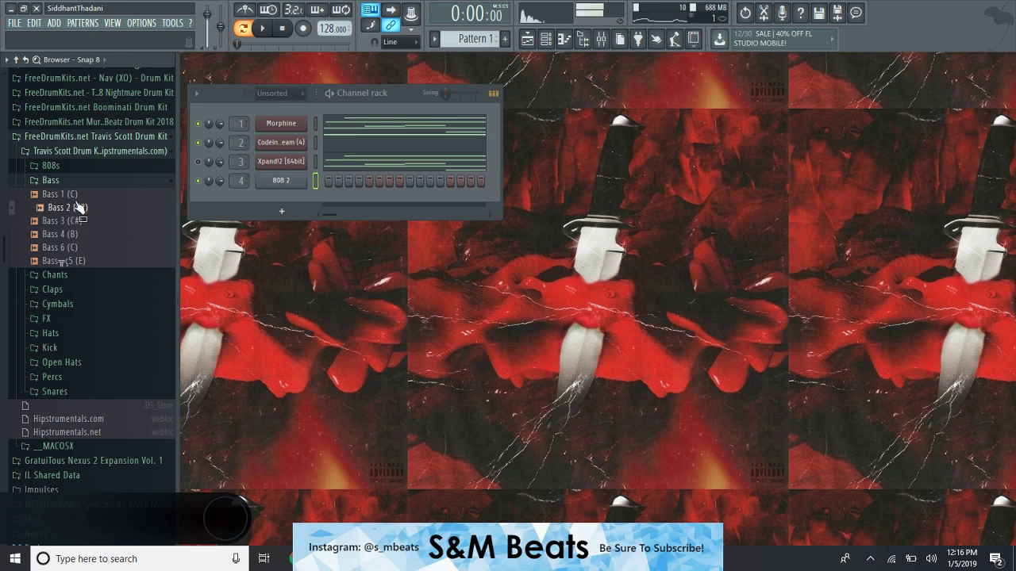
{"action": "left_click", "coordinate": [72, 195]}
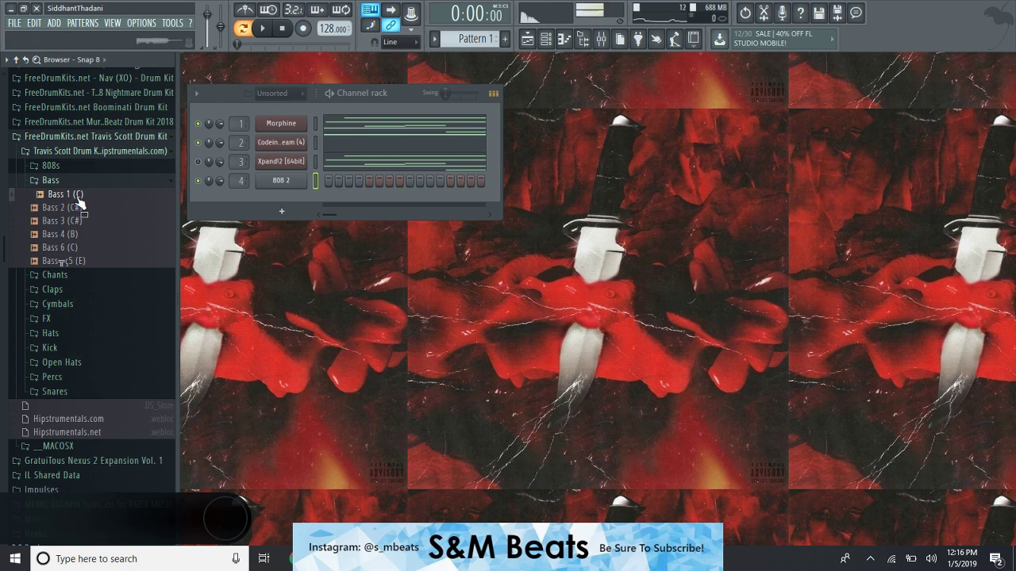
Add Bass 1 (C) as a new channel above 808 2 and open its piano roll.
{"action": "left_click_drag", "start_coordinate": [77, 199], "coordinate": [291, 180]}
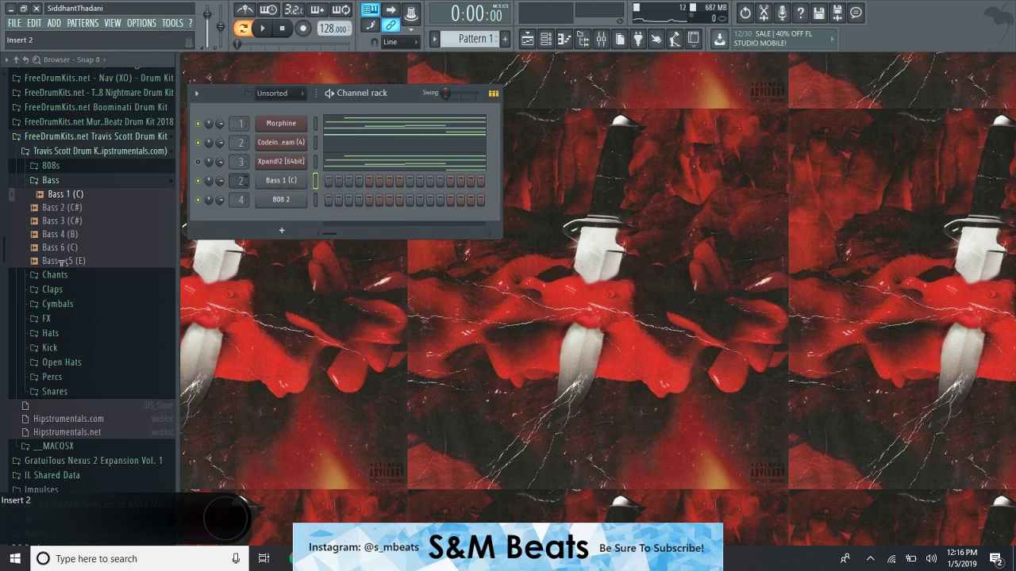
{"action": "right_click", "coordinate": [286, 179]}
{"action": "left_click", "coordinate": [333, 182]}
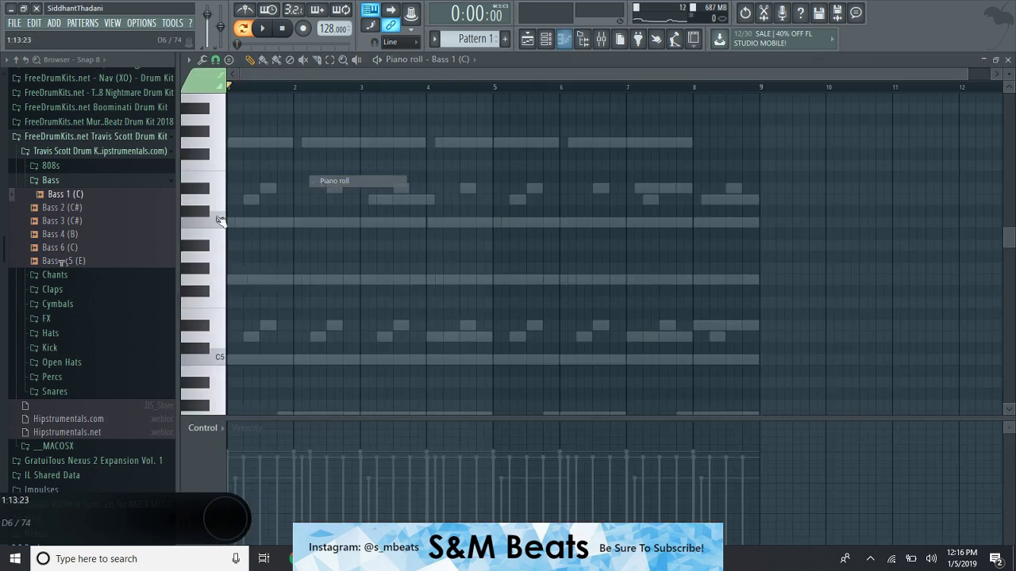
Draw one-bar notes C5, G5, D5 and D#5 in sequence across bars 1 to 4 of Bass 1 (C).
{"action": "left_click", "coordinate": [241, 326]}
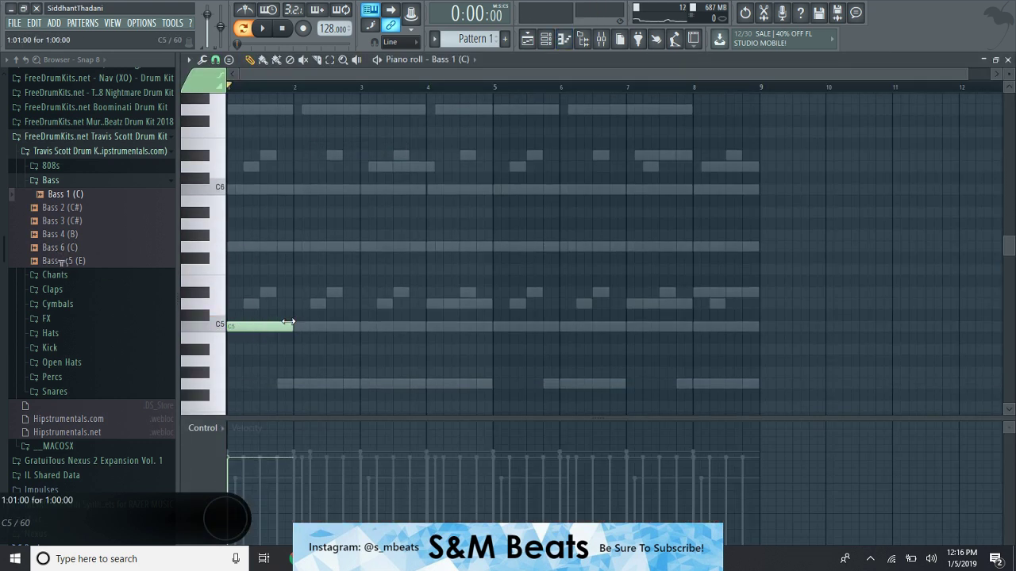
{"action": "left_click", "coordinate": [276, 247]}
{"action": "key", "text": "space"}
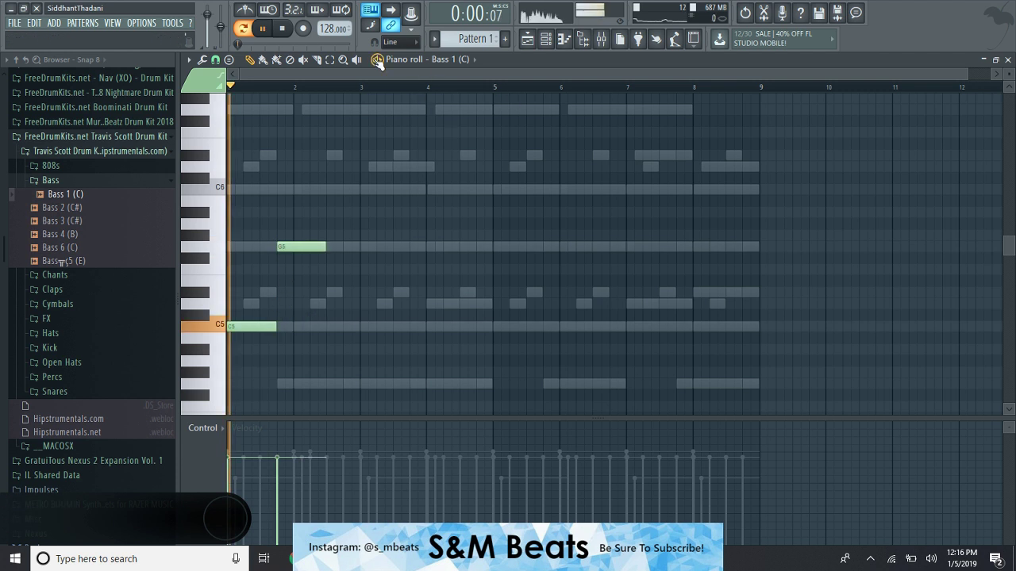
{"action": "right_click", "coordinate": [321, 246]}
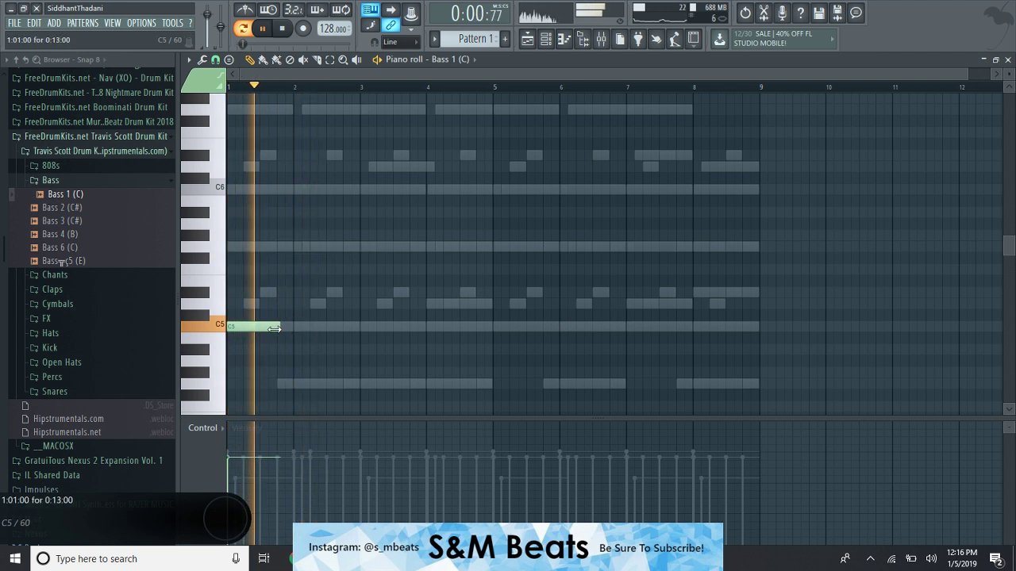
{"action": "left_click_drag", "start_coordinate": [273, 327], "coordinate": [293, 327]}
{"action": "left_click", "coordinate": [296, 247]}
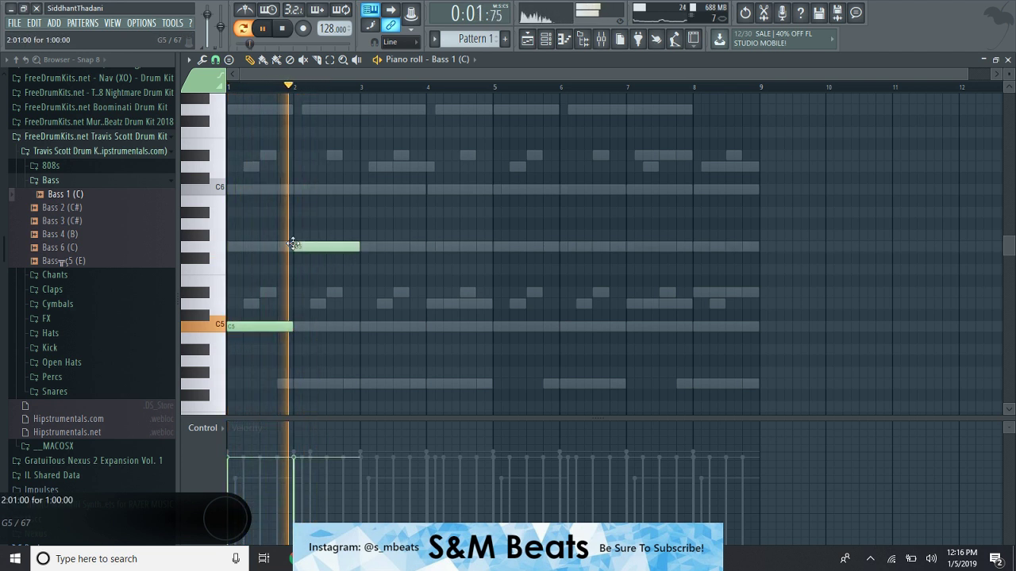
{"action": "left_click", "coordinate": [363, 304]}
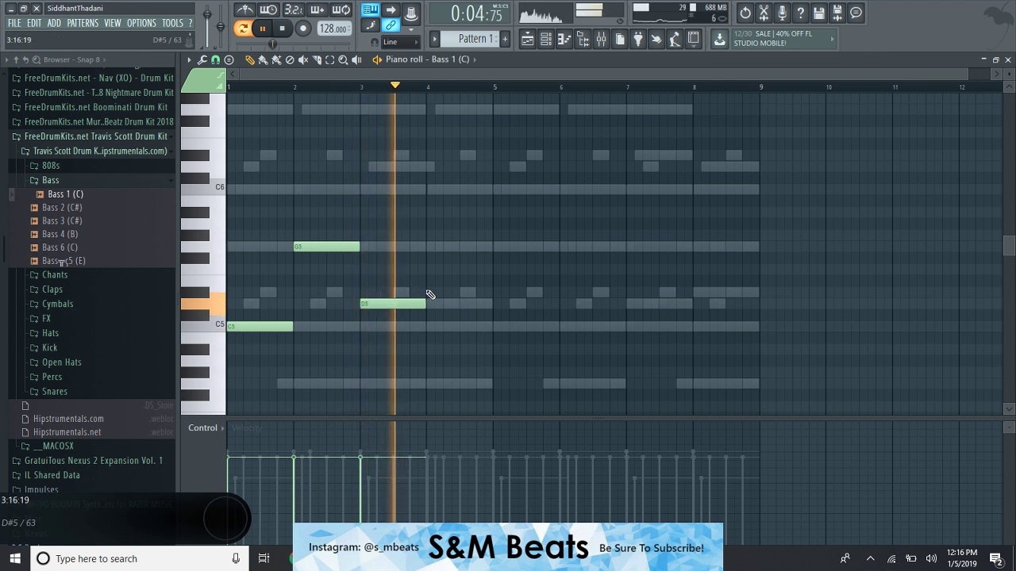
{"action": "left_click", "coordinate": [429, 292]}
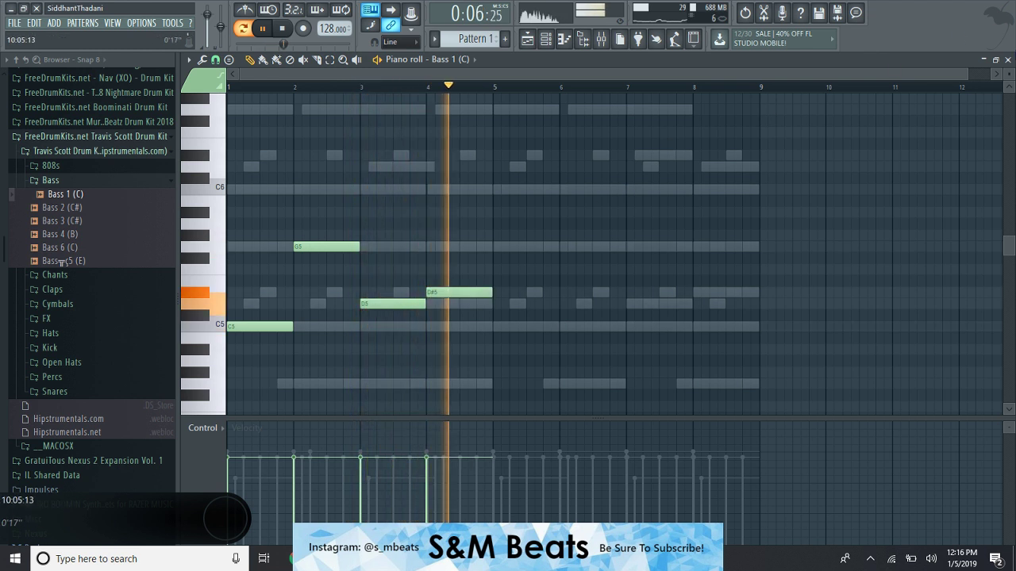
{"action": "left_click", "coordinate": [1008, 60]}
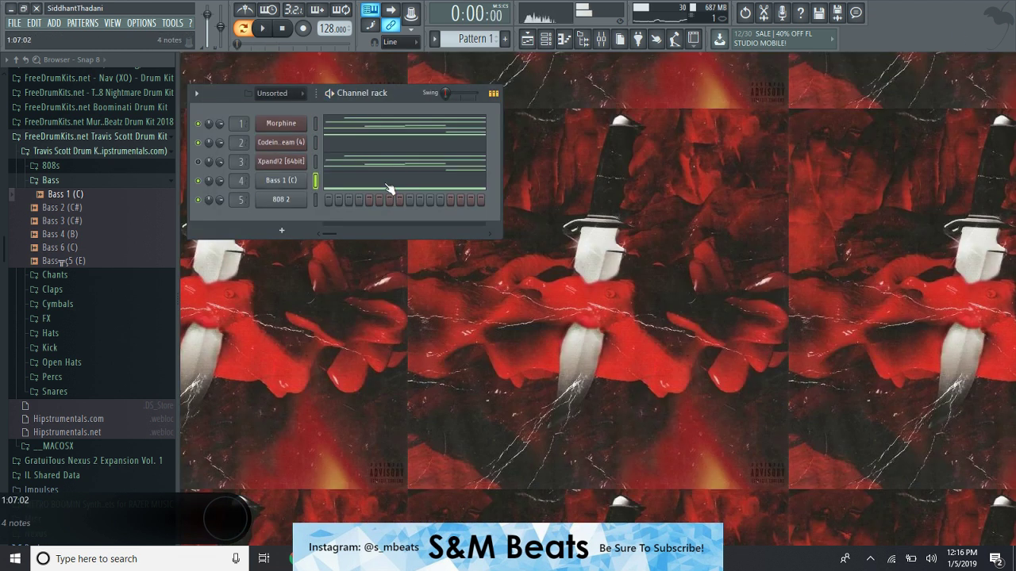
Duplicate the four Bass 1 (C) notes into bars 5 to 8 and play the pattern.
{"action": "left_click", "coordinate": [388, 188]}
{"action": "key", "text": "ctrl+b"}
{"action": "left_click", "coordinate": [587, 191]}
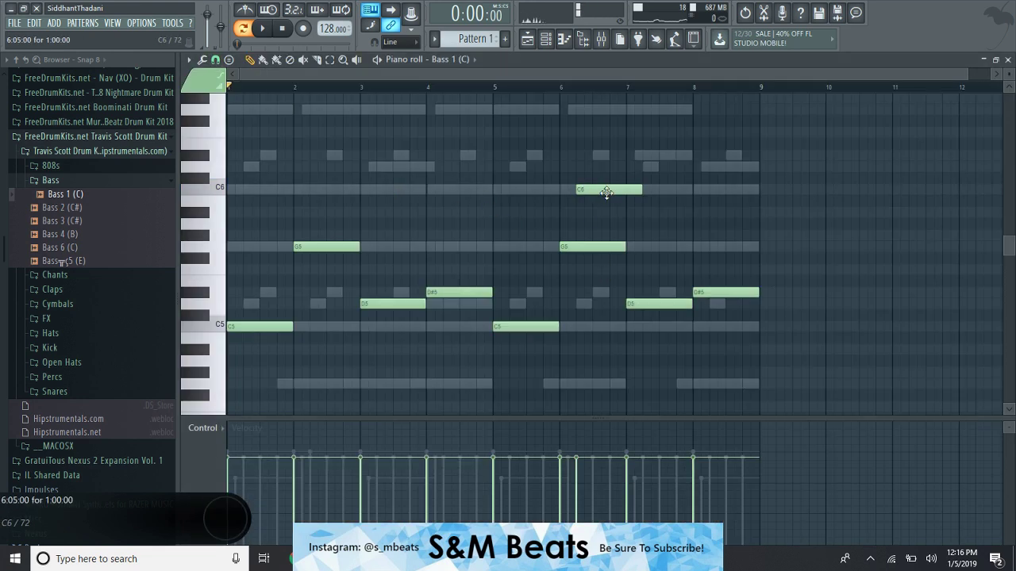
{"action": "key", "text": "ctrl+a"}
{"action": "scroll", "coordinate": [606, 187], "scroll_direction": "down", "scroll_amount": 3}
{"action": "scroll", "coordinate": [606, 188], "scroll_direction": "up", "scroll_amount": 3}
{"action": "key", "text": "space"}
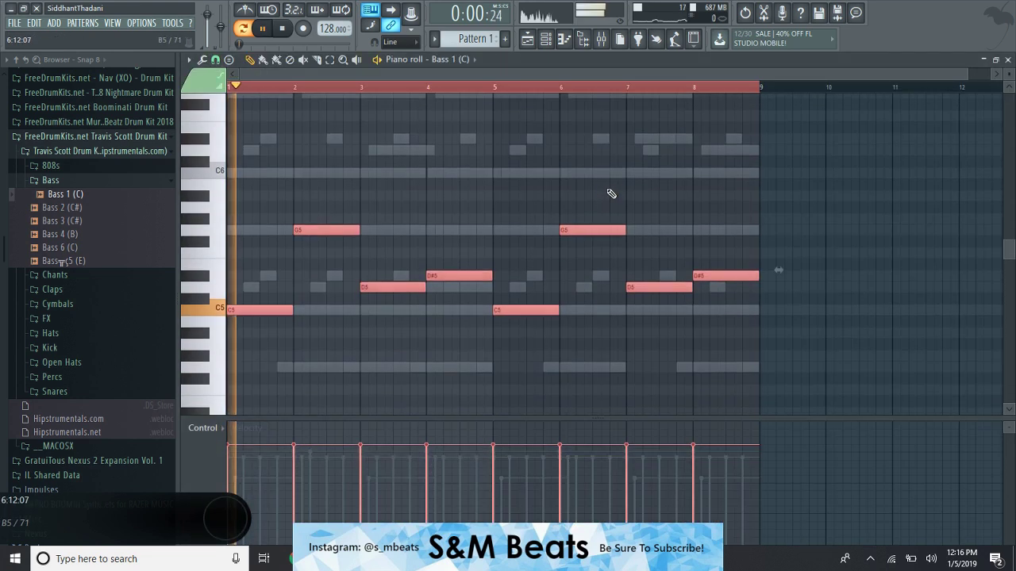
Return to the channel rack and collapse the Bass folder and the Travis Scott Drum Kit in the browser.
{"action": "left_click", "coordinate": [604, 183]}
{"action": "key", "text": "F7"}
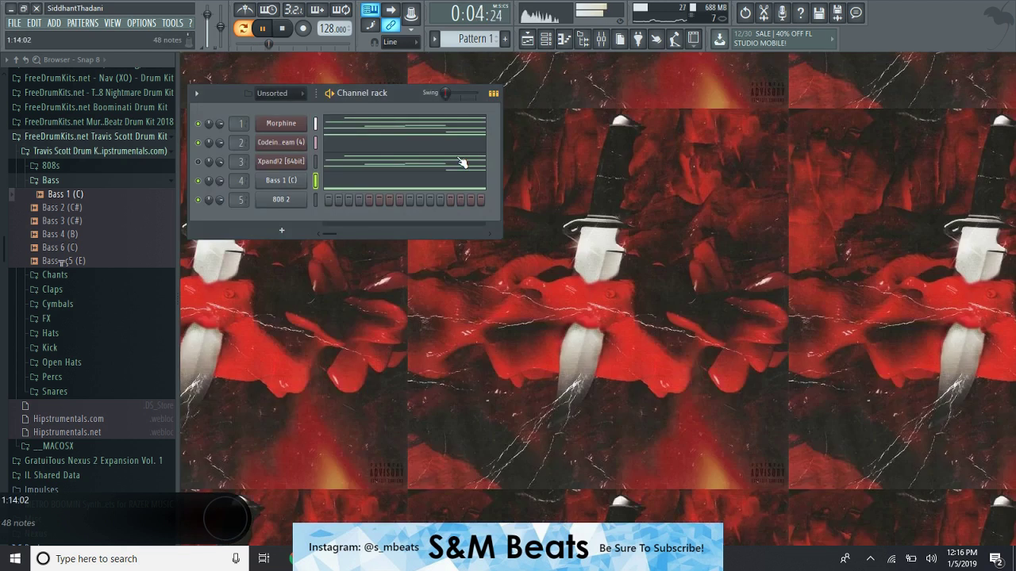
{"action": "left_click", "coordinate": [67, 180]}
{"action": "left_click", "coordinate": [79, 136]}
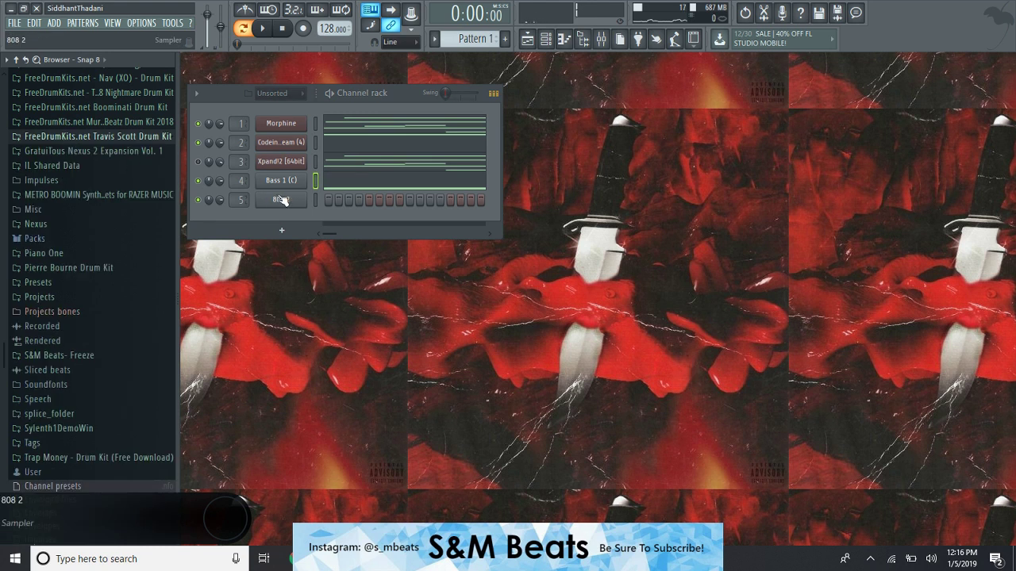
Preview the 808 2 sample in its sampler window and open the channel's piano roll.
{"action": "left_click", "coordinate": [281, 199]}
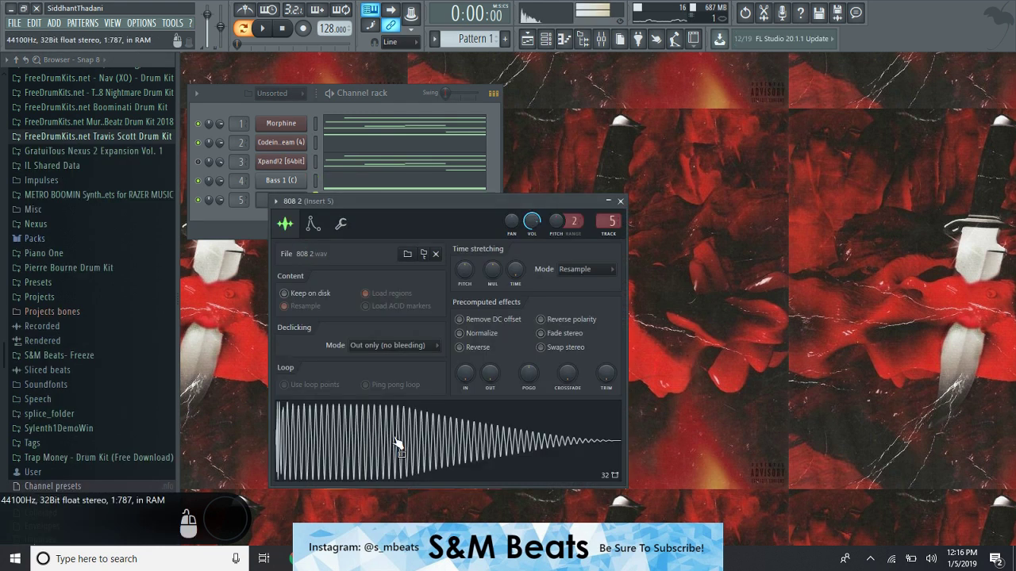
{"action": "key", "text": "XF86AudioRaiseVolume"}
{"action": "left_click", "coordinate": [619, 201]}
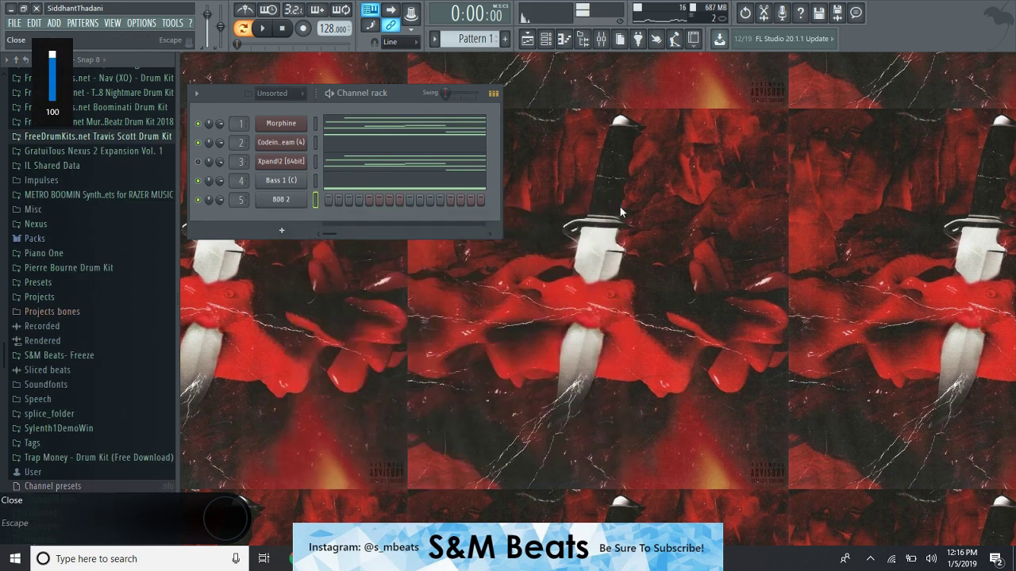
{"action": "right_click", "coordinate": [309, 202]}
{"action": "left_click", "coordinate": [324, 205]}
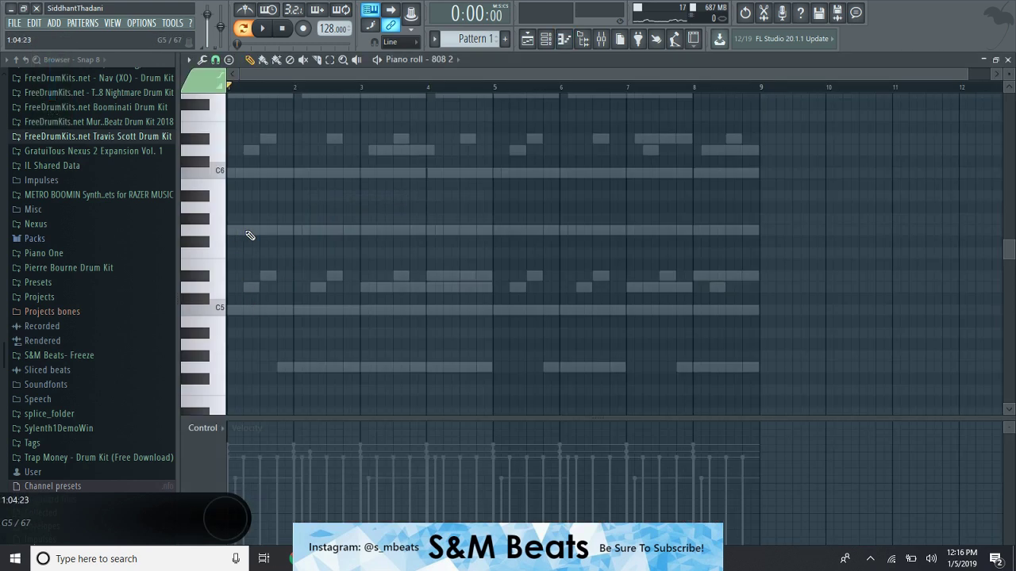
Draw two G5 notes in bar 1 of 808 2, the second at 1:07, and audition them with Bass 1 (C) muted.
{"action": "left_click_drag", "start_coordinate": [271, 226], "coordinate": [196, 227]}
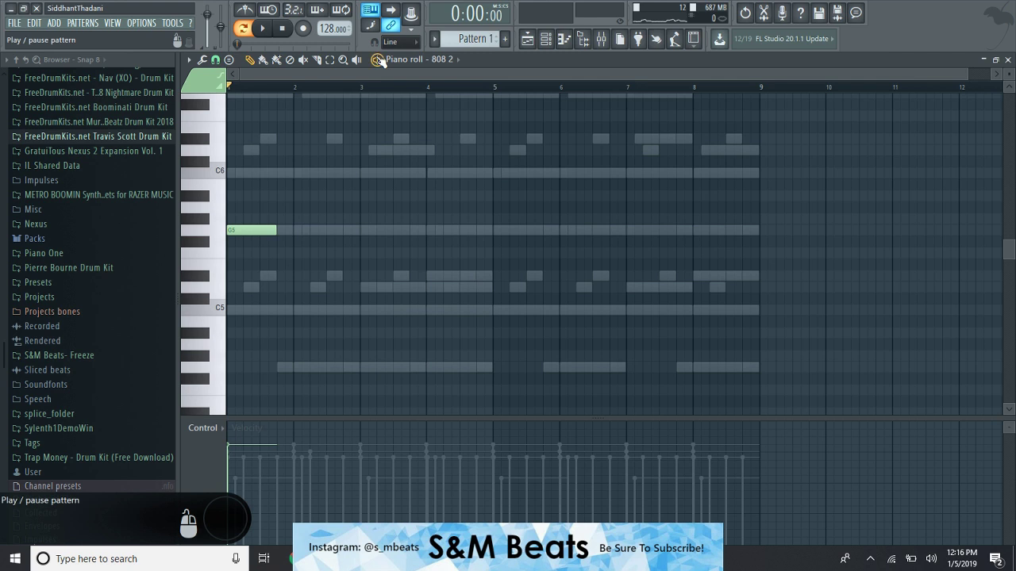
{"action": "left_click", "coordinate": [1008, 59]}
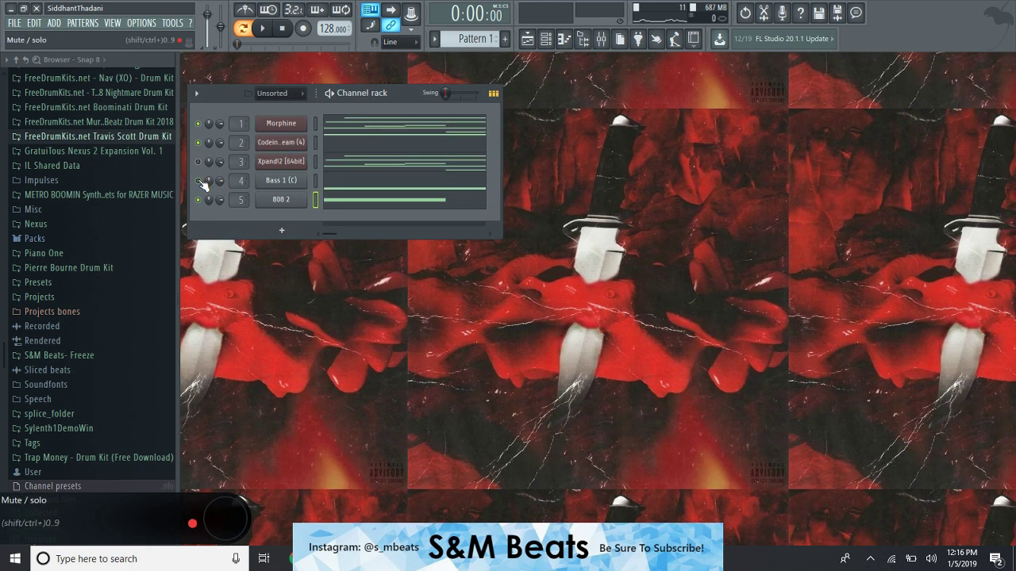
{"action": "left_click", "coordinate": [321, 198]}
{"action": "key", "text": "space"}
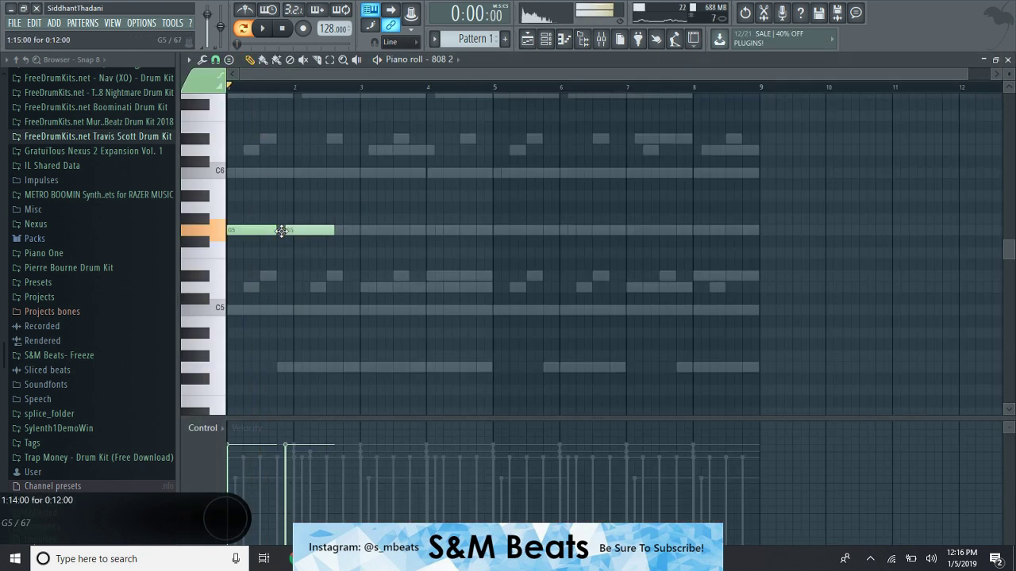
{"action": "left_click_drag", "start_coordinate": [250, 236], "coordinate": [255, 235]}
{"action": "key", "text": "space"}
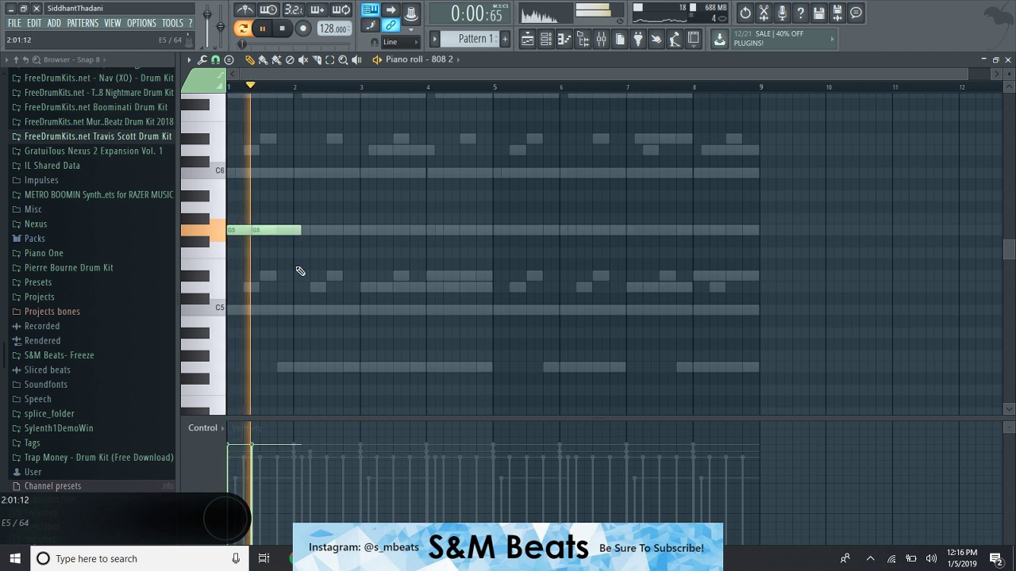
Try D#5 notes at 2:01, 3:01 and 3:07 plus a D5 at 3:13 on 808 2, and close the gaps between the notes.
{"action": "left_click", "coordinate": [297, 276]}
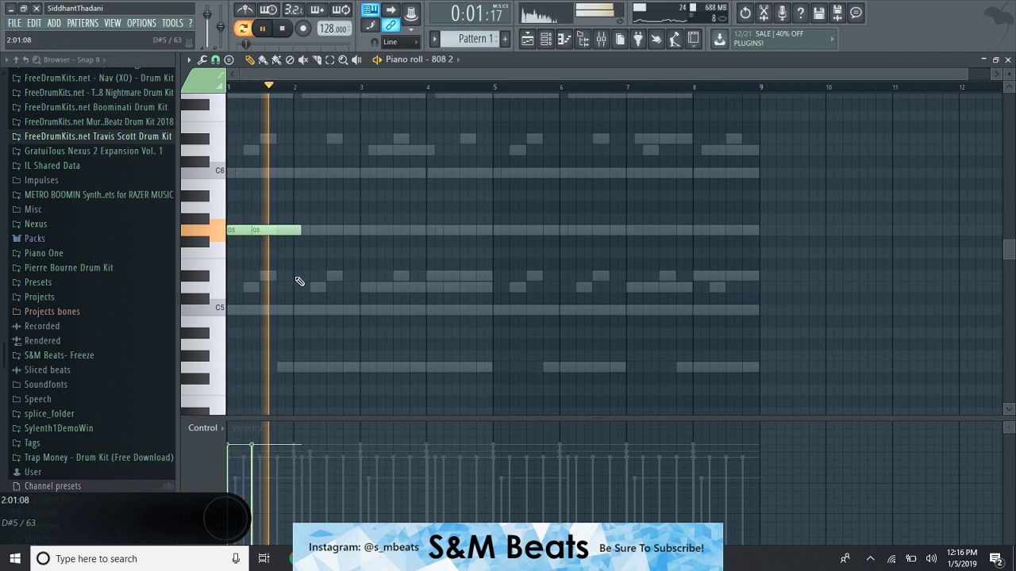
{"action": "left_click", "coordinate": [361, 275]}
{"action": "key", "text": "space"}
{"action": "left_click_drag", "start_coordinate": [411, 277], "coordinate": [397, 279]}
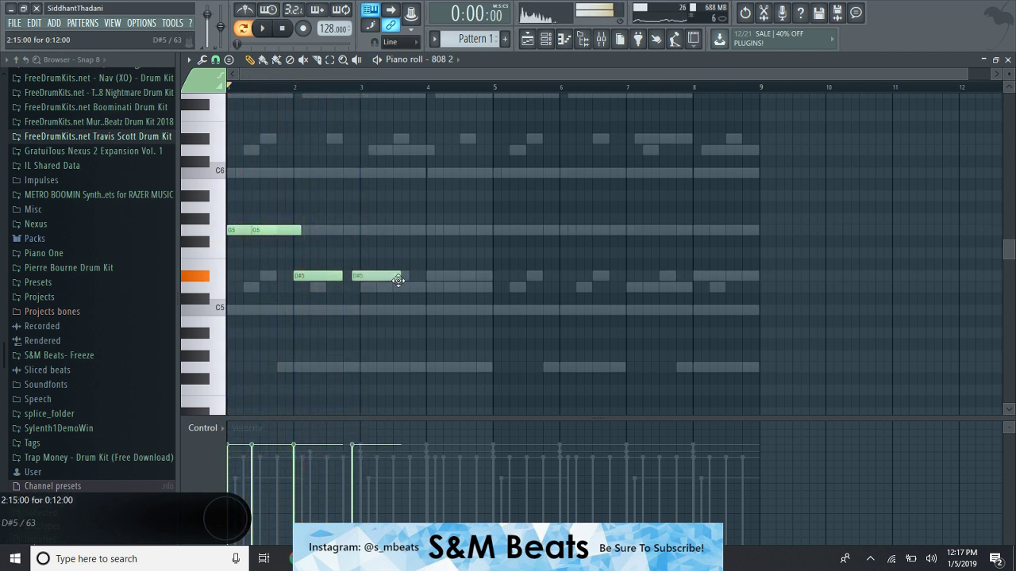
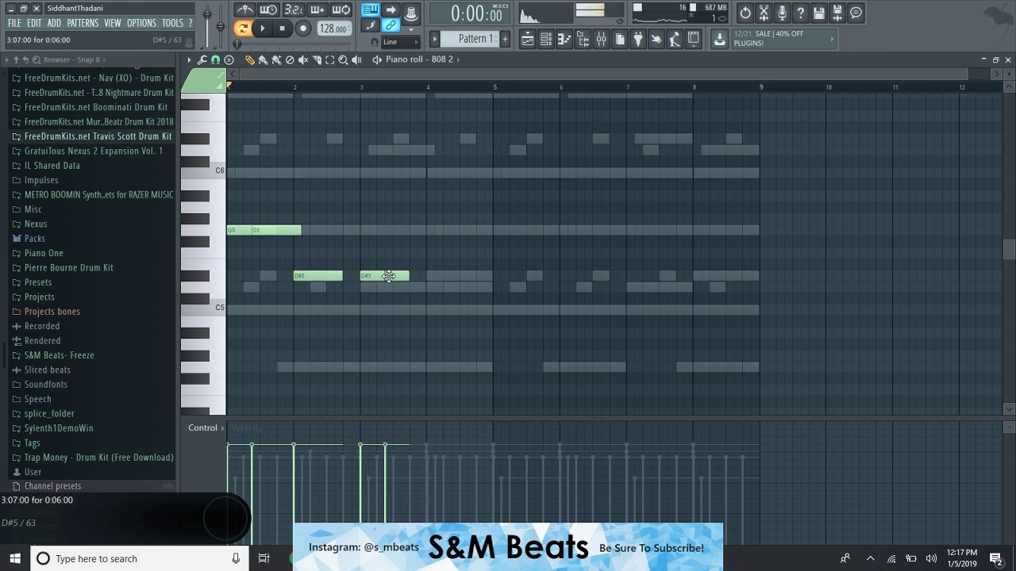
{"action": "left_click", "coordinate": [418, 287]}
{"action": "key", "text": "space"}
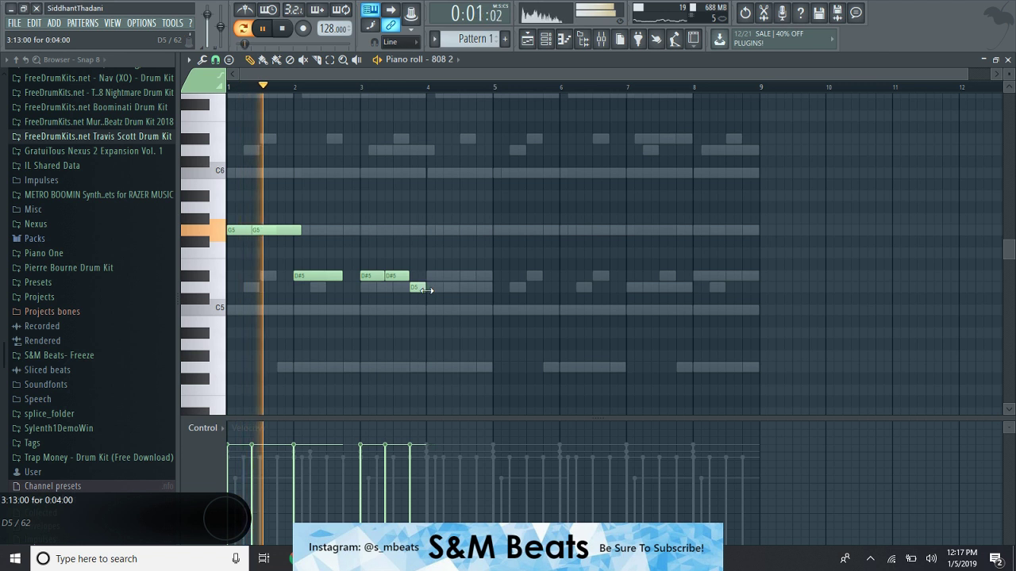
{"action": "key", "text": "ctrl+l"}
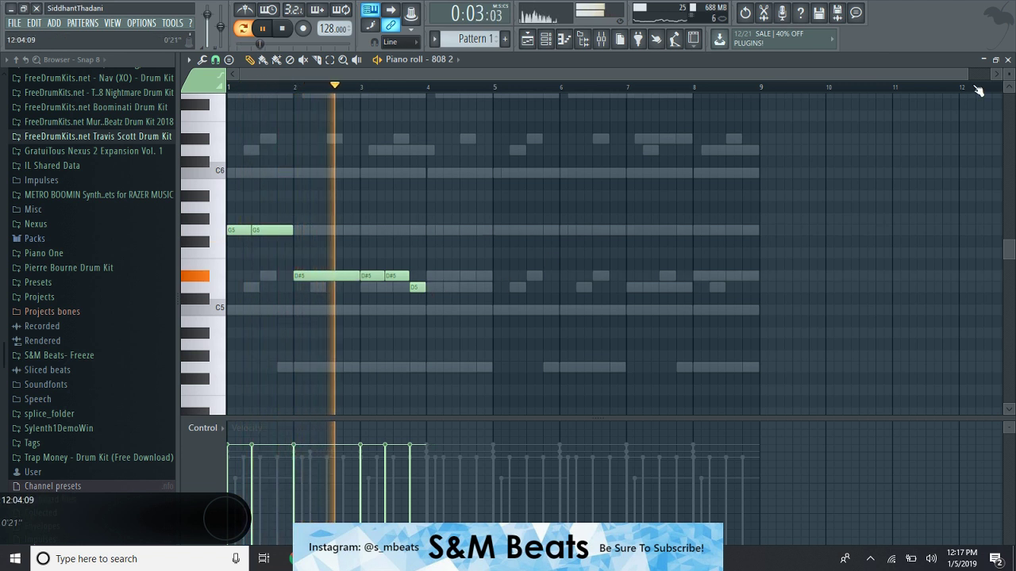
Toggle the Cut itself option for the 808 2 channel, stop playback and reopen its piano roll.
{"action": "left_click", "coordinate": [1007, 61]}
{"action": "right_click", "coordinate": [278, 197]}
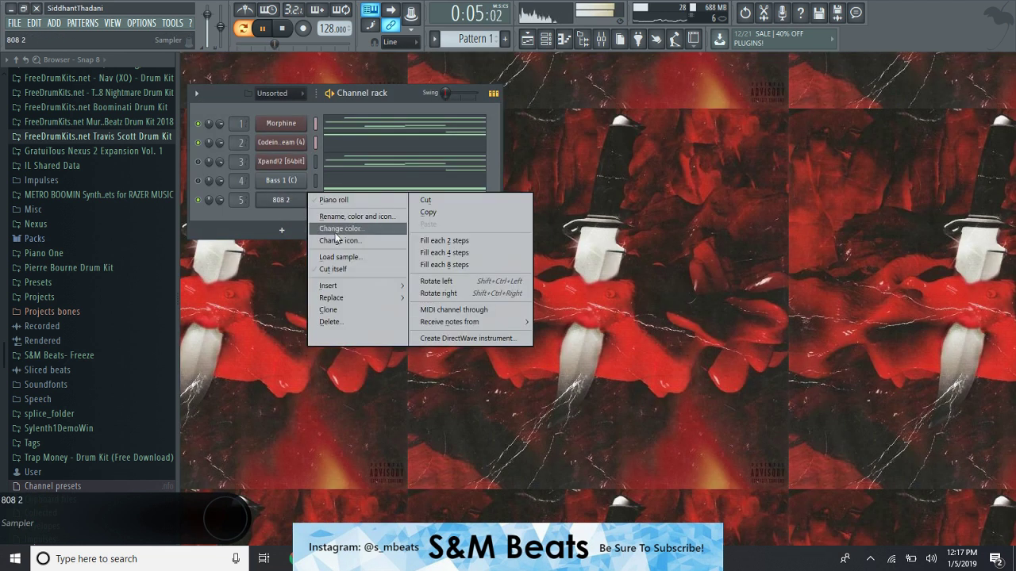
{"action": "left_click", "coordinate": [348, 271]}
{"action": "key", "text": "space"}
{"action": "left_click", "coordinate": [350, 202]}
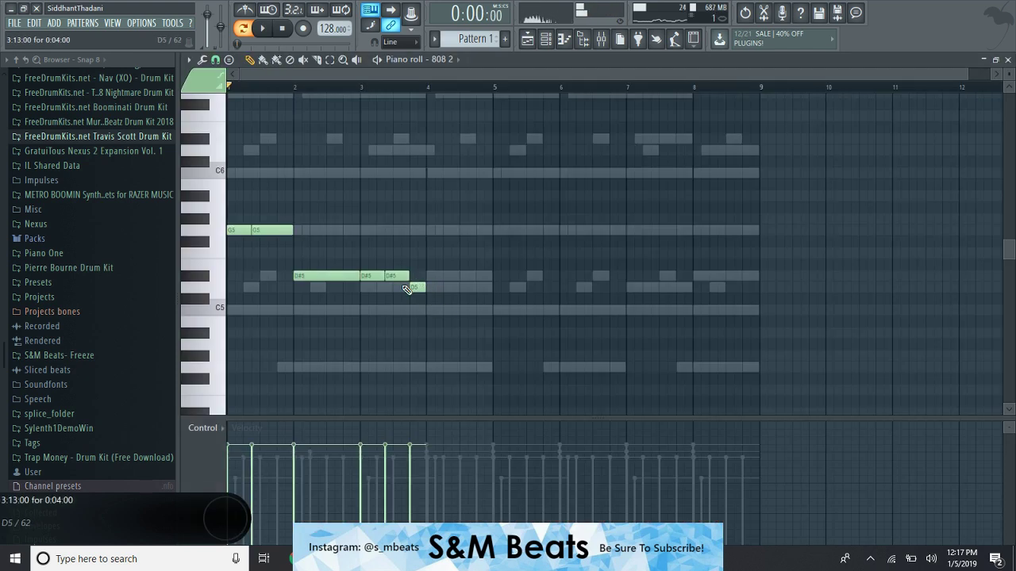
Delete the D#5 and D5 notes in bars 2 and 3 of 808 2, keeping the two G5 notes.
{"action": "key", "text": "space"}
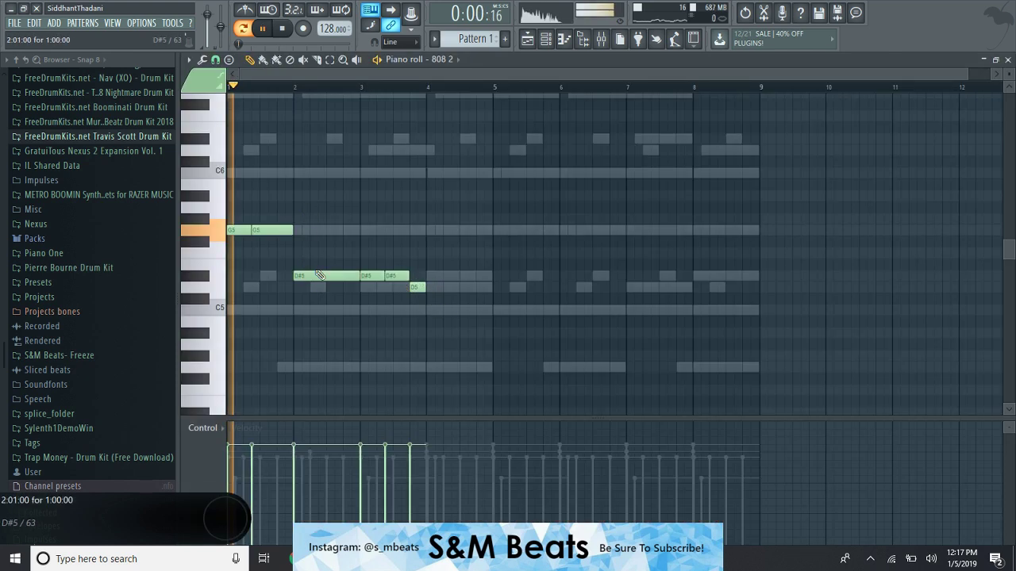
{"action": "scroll", "coordinate": [329, 159], "scroll_direction": "up", "scroll_amount": 3}
{"action": "left_click", "coordinate": [331, 176]}
{"action": "scroll", "coordinate": [431, 188], "scroll_direction": "up", "scroll_amount": 3}
{"action": "left_click_drag", "start_coordinate": [348, 191], "coordinate": [681, 175]}
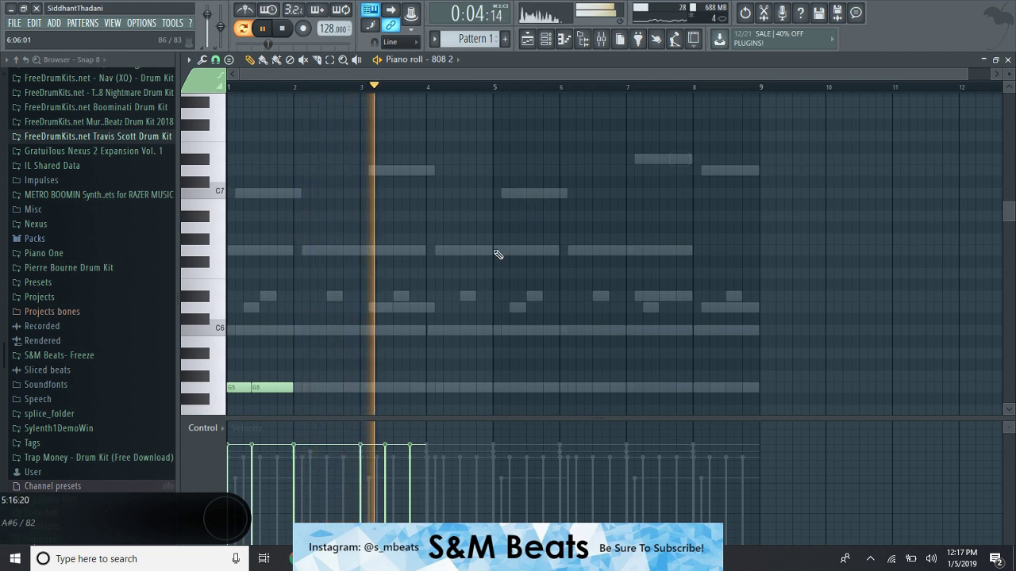
{"action": "scroll", "coordinate": [500, 254], "scroll_direction": "down", "scroll_amount": 5}
{"action": "right_click", "coordinate": [399, 317]}
{"action": "key", "text": "space"}
{"action": "right_click", "coordinate": [373, 316]}
{"action": "right_click", "coordinate": [326, 316]}
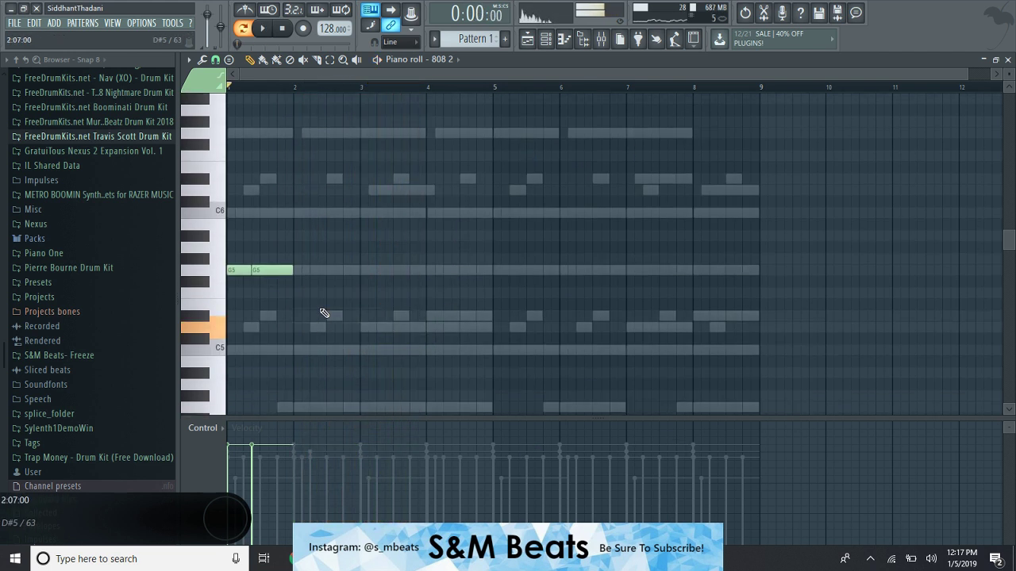
Add a one-bar D#5 in bar 2, G5 notes at 3:01, 3:07 and 3:13, and D5 notes at 4:05 and 4:11 to 808 2.
{"action": "key", "text": "space"}
{"action": "left_click", "coordinate": [294, 316]}
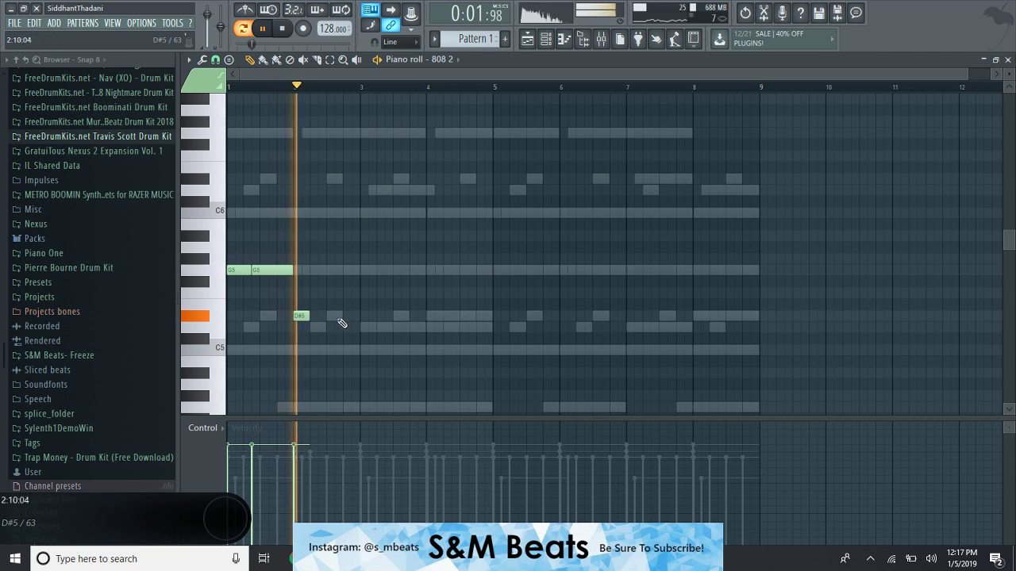
{"action": "left_click", "coordinate": [361, 269]}
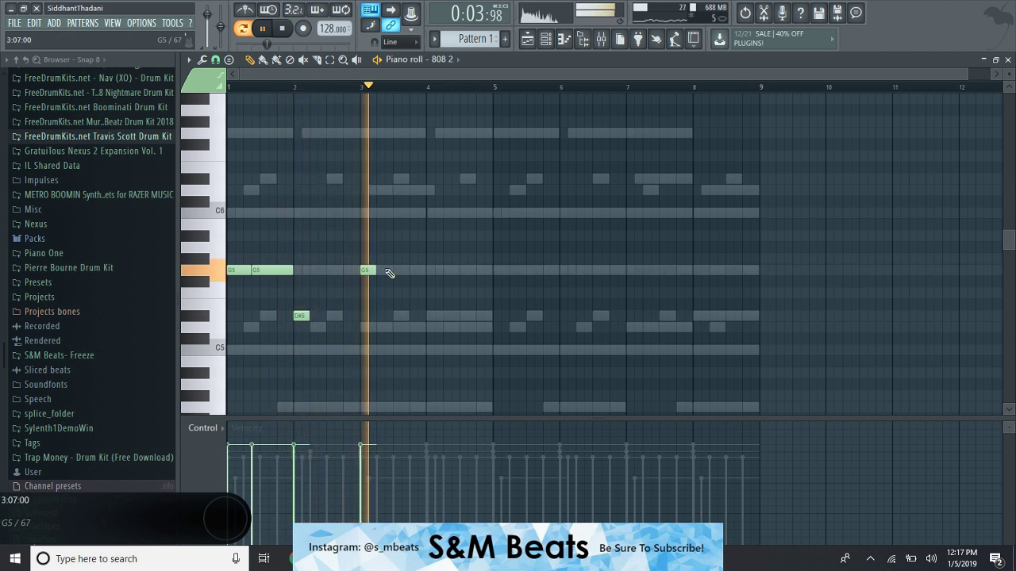
{"action": "left_click", "coordinate": [389, 270]}
{"action": "left_click", "coordinate": [415, 270]}
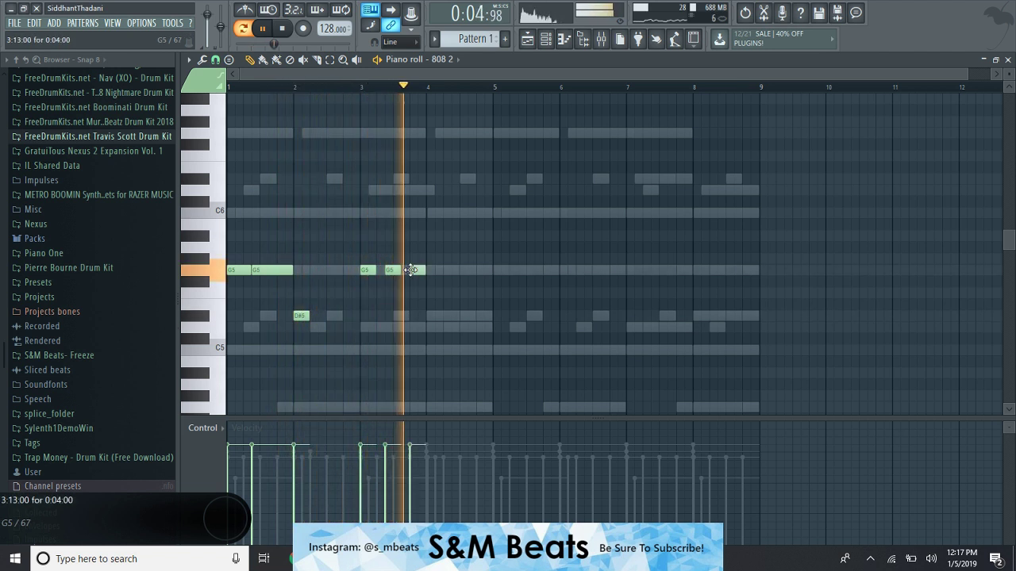
{"action": "key", "text": "space"}
{"action": "left_click", "coordinate": [428, 327]}
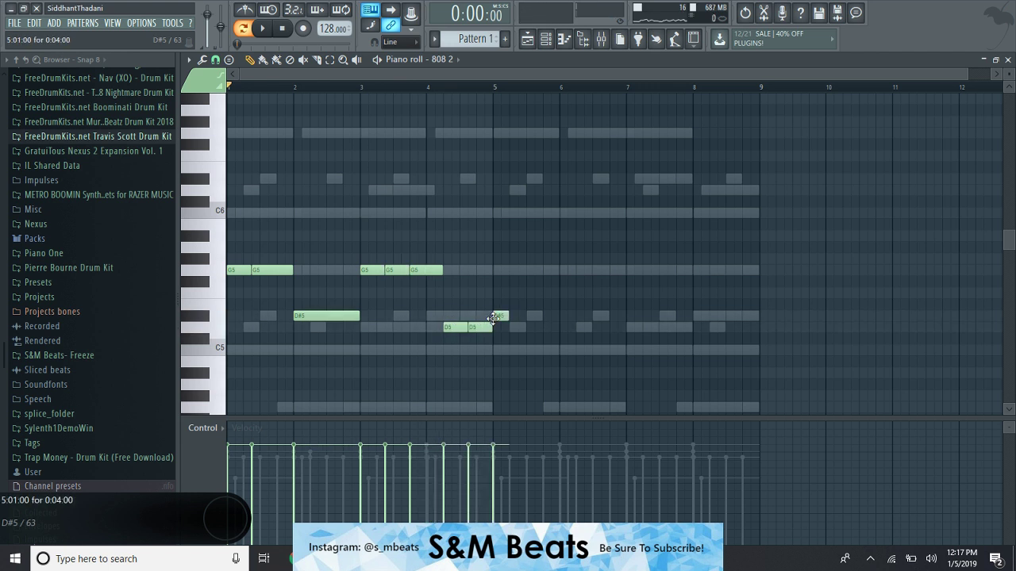
Duplicate the four-bar 808 line into bars 5 to 8, add a short C6 slide note ending bar 8, and play the pattern.
{"action": "key", "text": "ctrl+b"}
{"action": "left_click", "coordinate": [592, 213]}
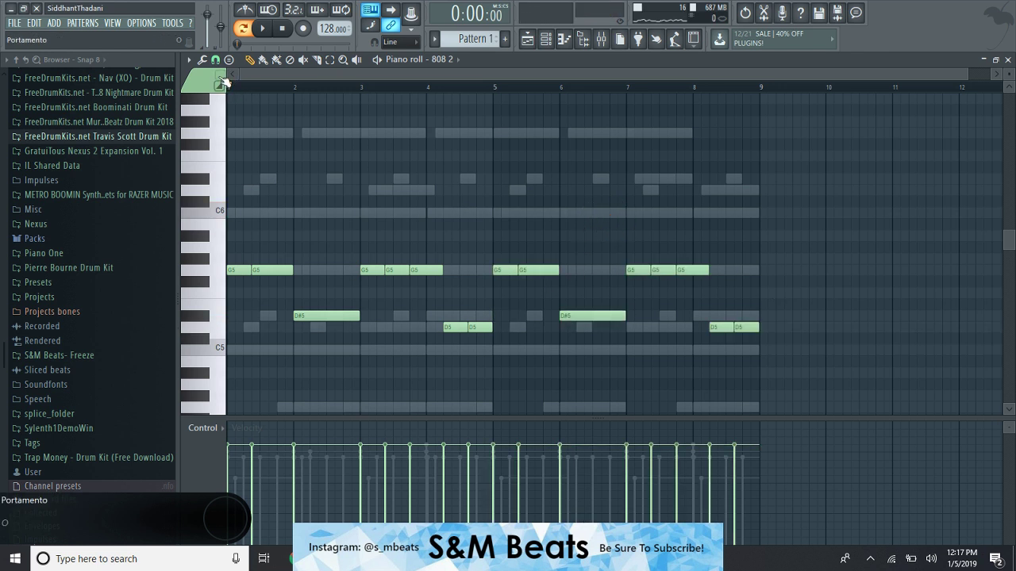
{"action": "left_click", "coordinate": [761, 213]}
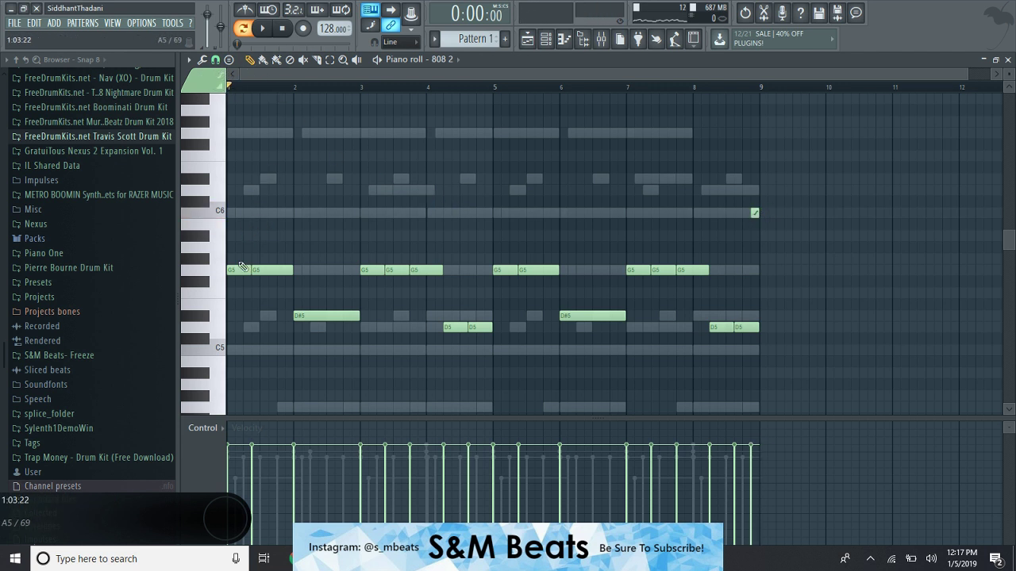
{"action": "key", "text": "space"}
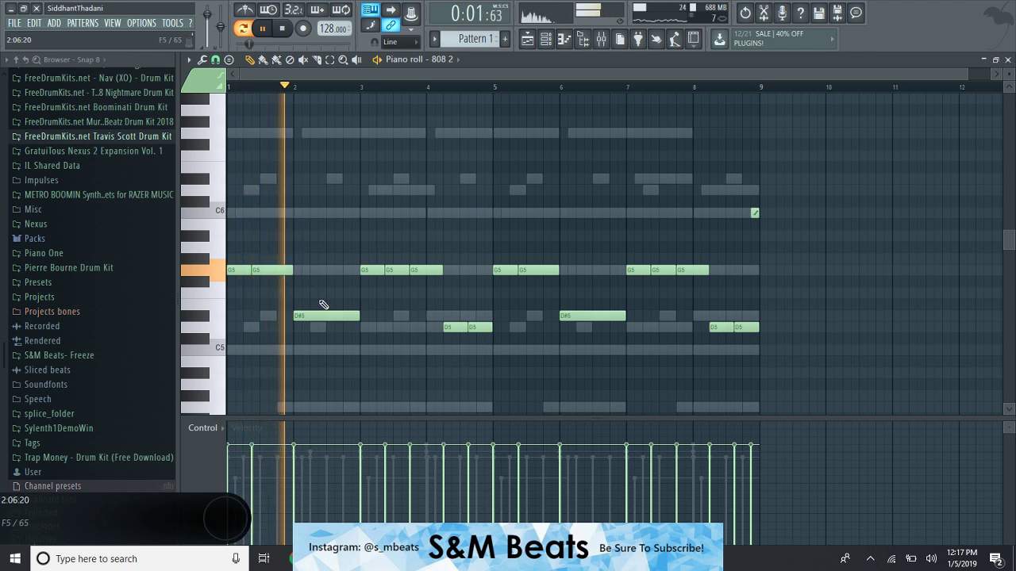
Split the 808's D#5 note in bar 2 into two back-to-back D#5 notes of about 6 and 10 steps.
{"action": "key", "text": "space"}
{"action": "left_click_drag", "start_coordinate": [358, 315], "coordinate": [326, 316]}
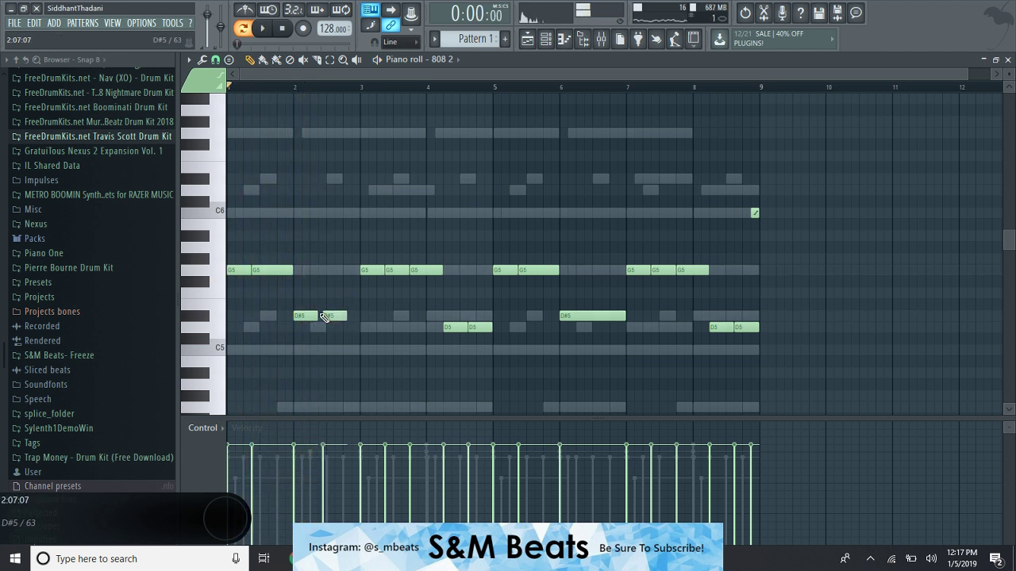
{"action": "key", "text": "space"}
{"action": "left_click_drag", "start_coordinate": [342, 315], "coordinate": [361, 316]}
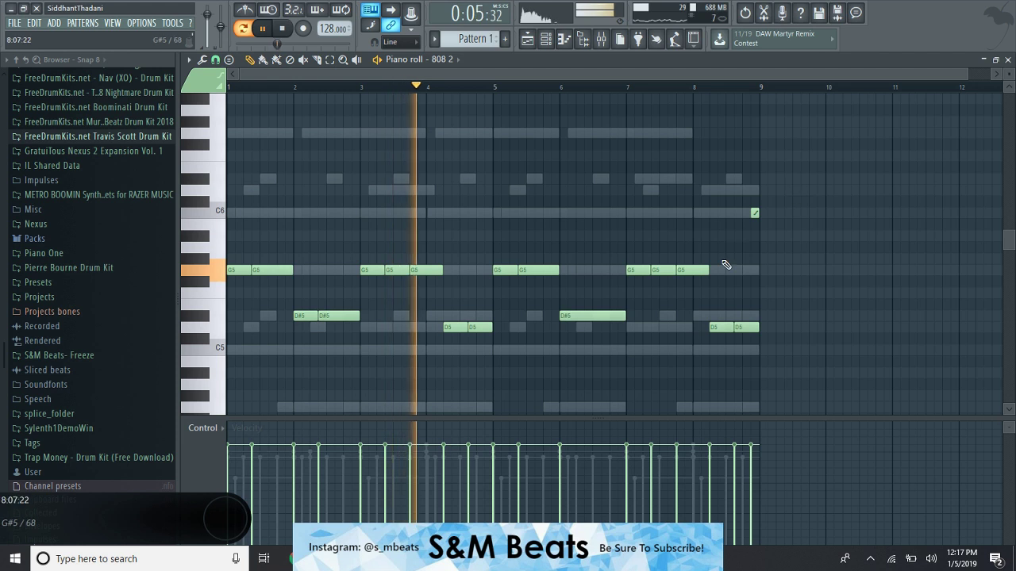
{"action": "left_click", "coordinate": [1008, 60]}
{"action": "right_click", "coordinate": [291, 201]}
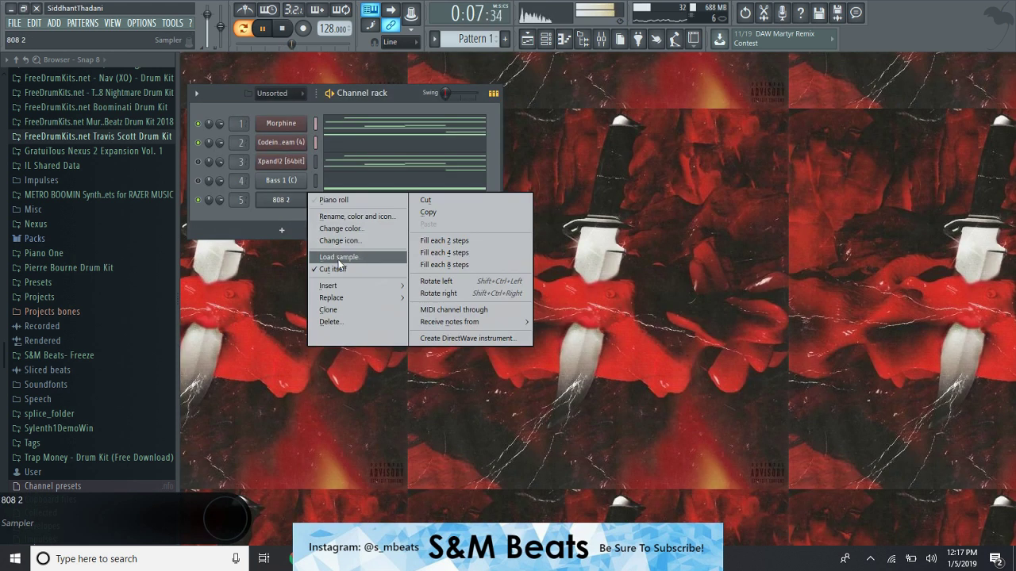
{"action": "left_click", "coordinate": [211, 203]}
{"action": "left_click", "coordinate": [349, 204]}
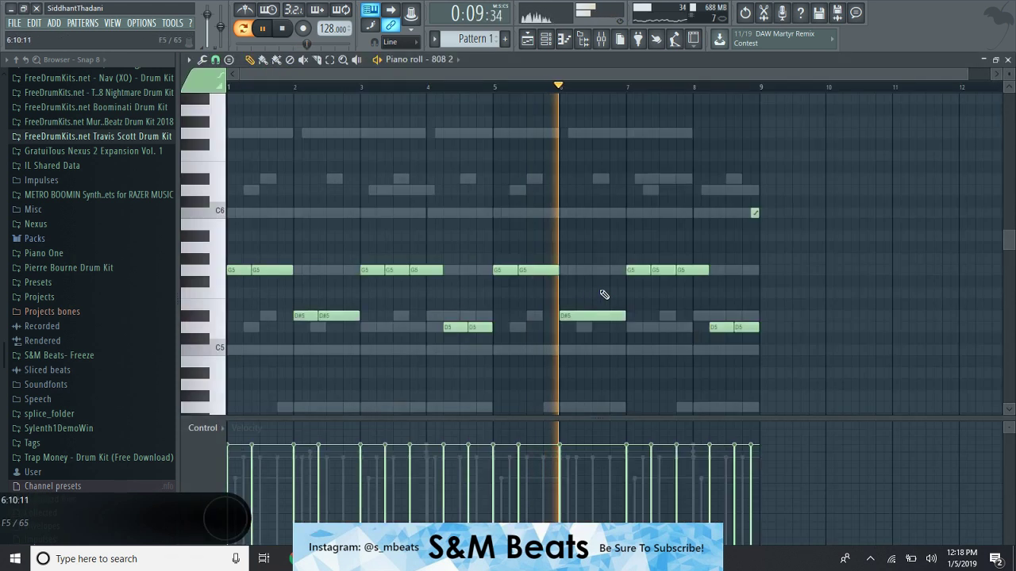
Split the 808's D#5 note in bar 6 into two back-to-back D#5 notes of about 10 and 6 steps.
{"action": "left_click_drag", "start_coordinate": [620, 315], "coordinate": [611, 316]}
{"action": "key", "text": "space"}
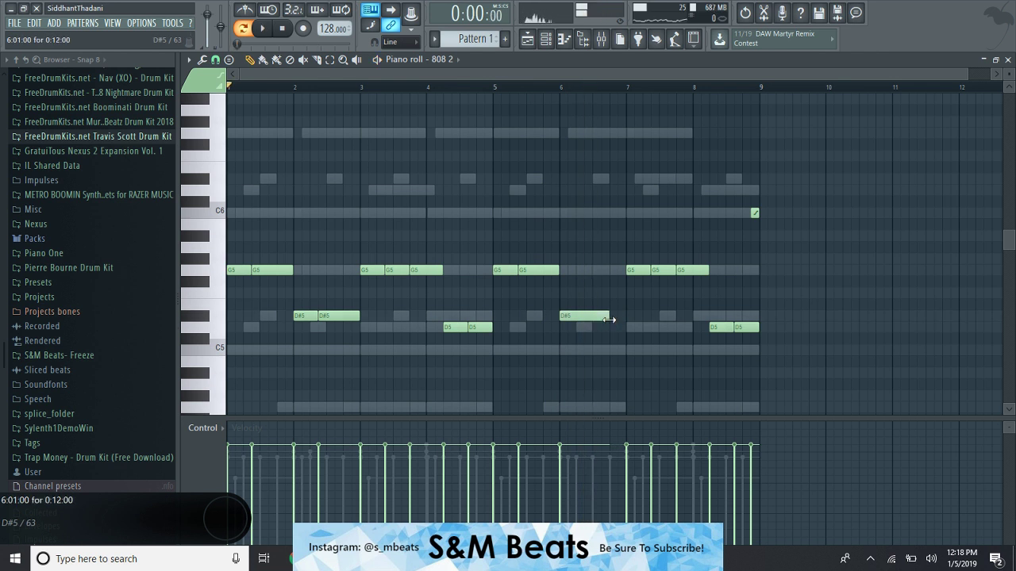
{"action": "left_click", "coordinate": [615, 316]}
{"action": "key", "text": "space"}
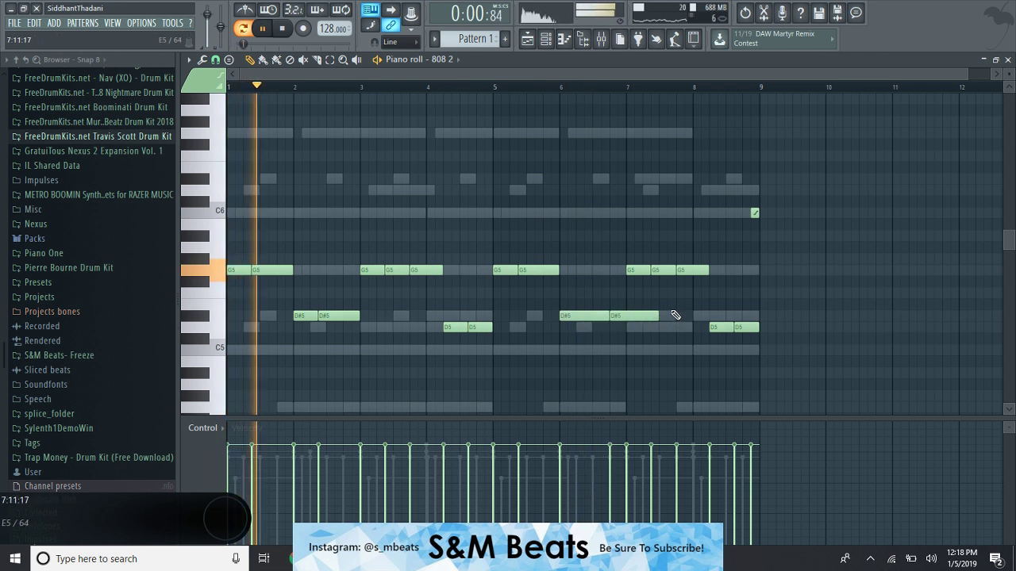
{"action": "left_click_drag", "start_coordinate": [657, 316], "coordinate": [603, 315]}
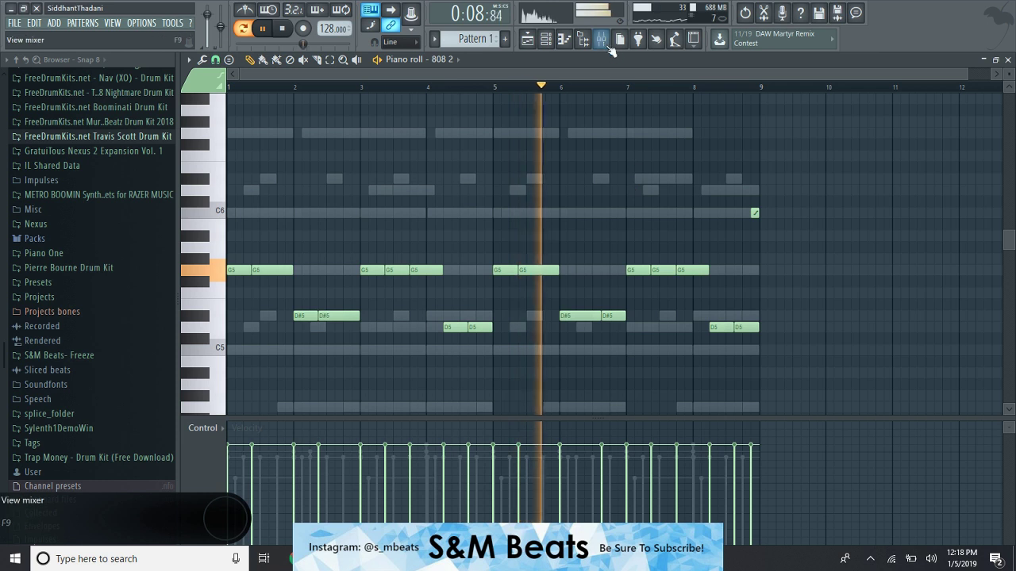
Add Fruity Parametric EQ 2 with the Melody preset to effect slot 3 of mixer Insert 1.
{"action": "key", "text": "F9"}
{"action": "left_click", "coordinate": [901, 141]}
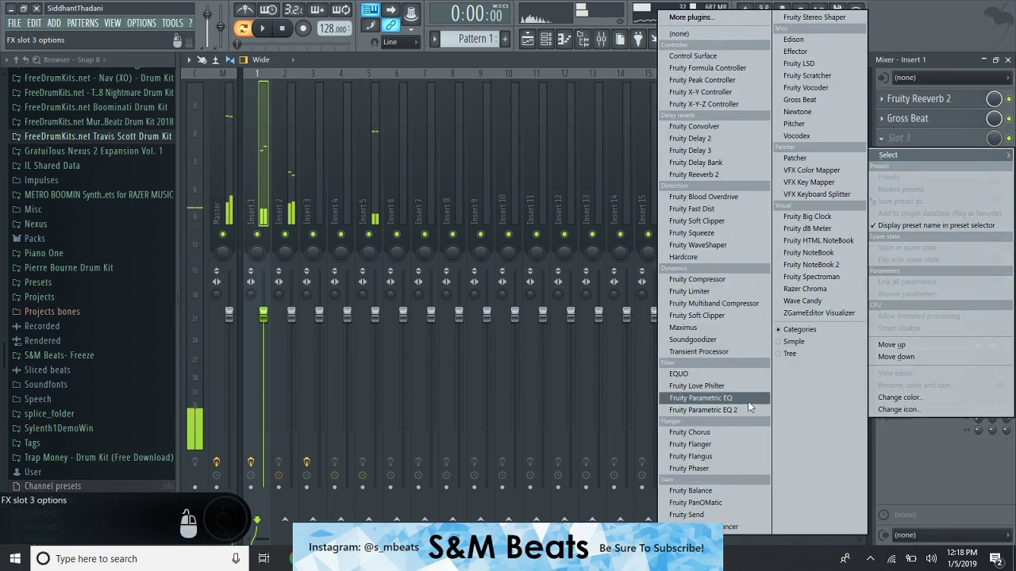
{"action": "left_click", "coordinate": [714, 405]}
{"action": "key", "text": "space"}
{"action": "left_click", "coordinate": [627, 218]}
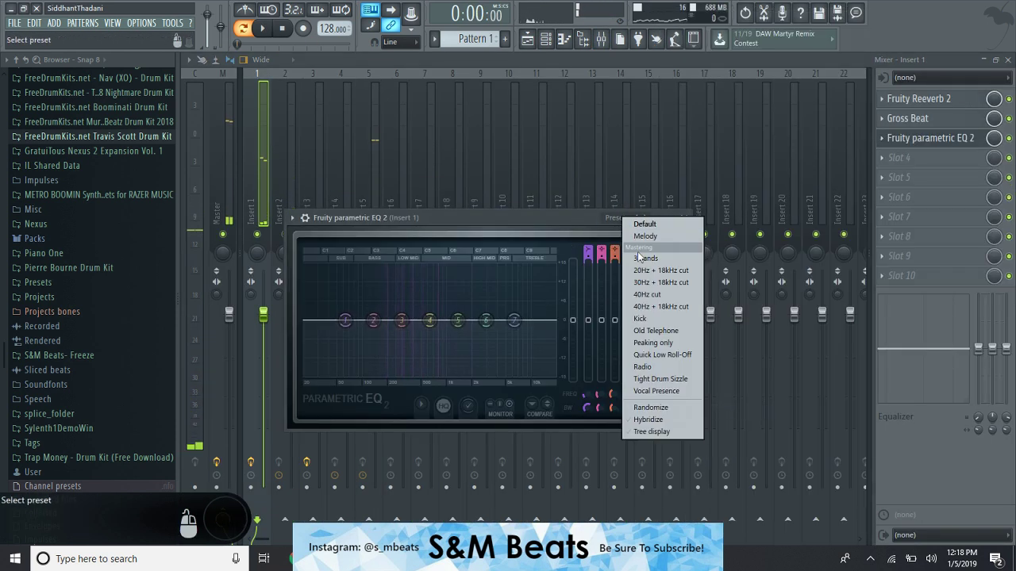
{"action": "left_click", "coordinate": [638, 237]}
{"action": "key", "text": "space"}
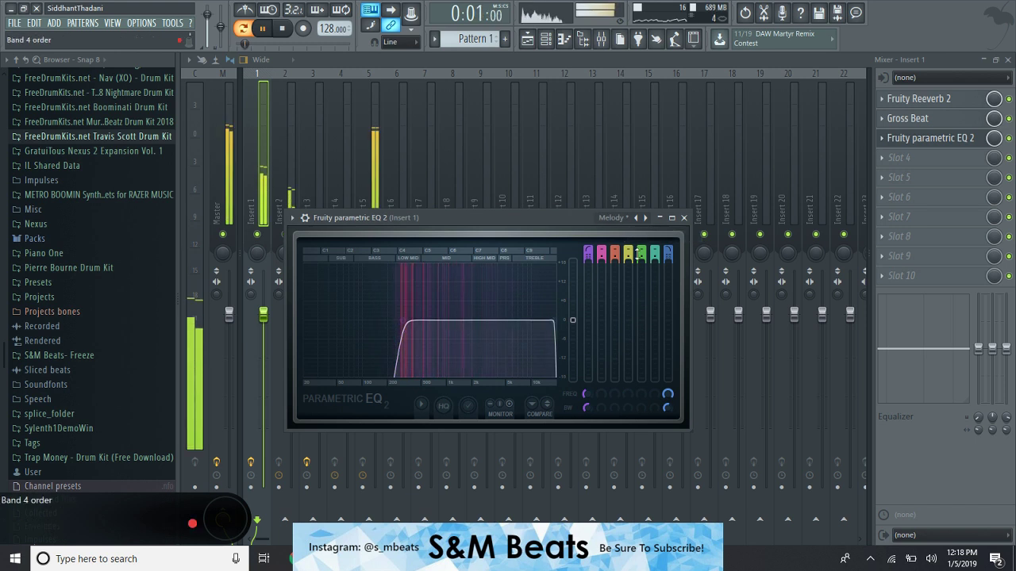
{"action": "left_click", "coordinate": [683, 217]}
Add Fruity Parametric EQ 2 with the Melody preset to effect slot 1 of mixer Insert 2 and leave the mixer.
{"action": "key", "text": "Right"}
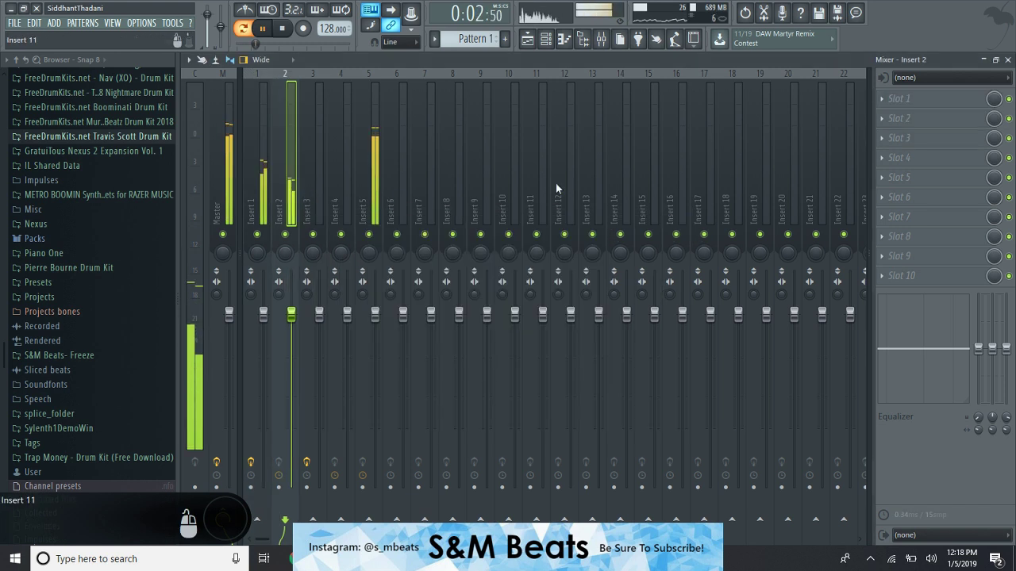
{"action": "left_click", "coordinate": [937, 100]}
{"action": "left_click", "coordinate": [714, 401]}
{"action": "left_click", "coordinate": [608, 217]}
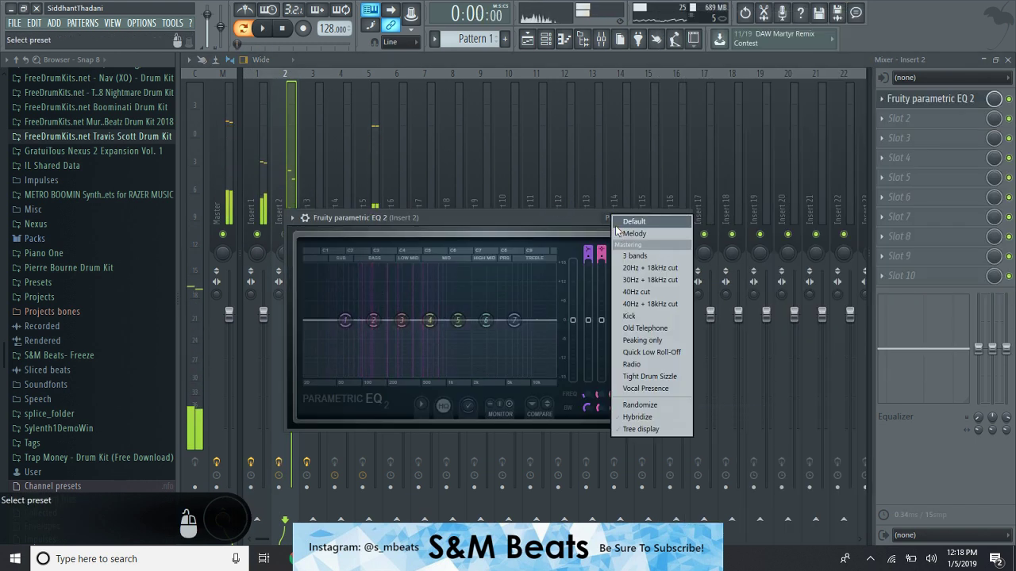
{"action": "left_click", "coordinate": [619, 233]}
{"action": "key", "text": "space"}
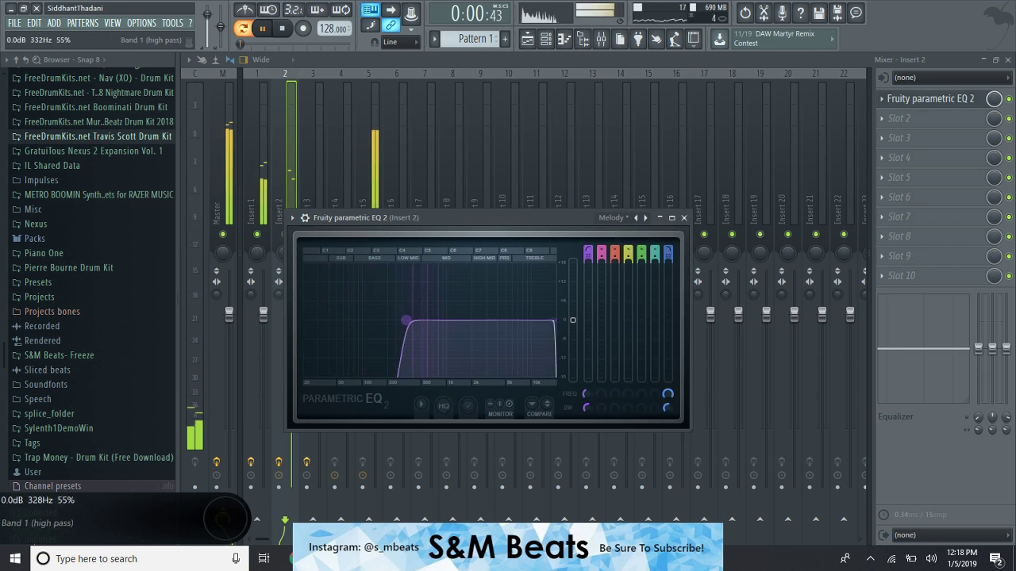
{"action": "left_click", "coordinate": [683, 217]}
{"action": "left_click", "coordinate": [1007, 60]}
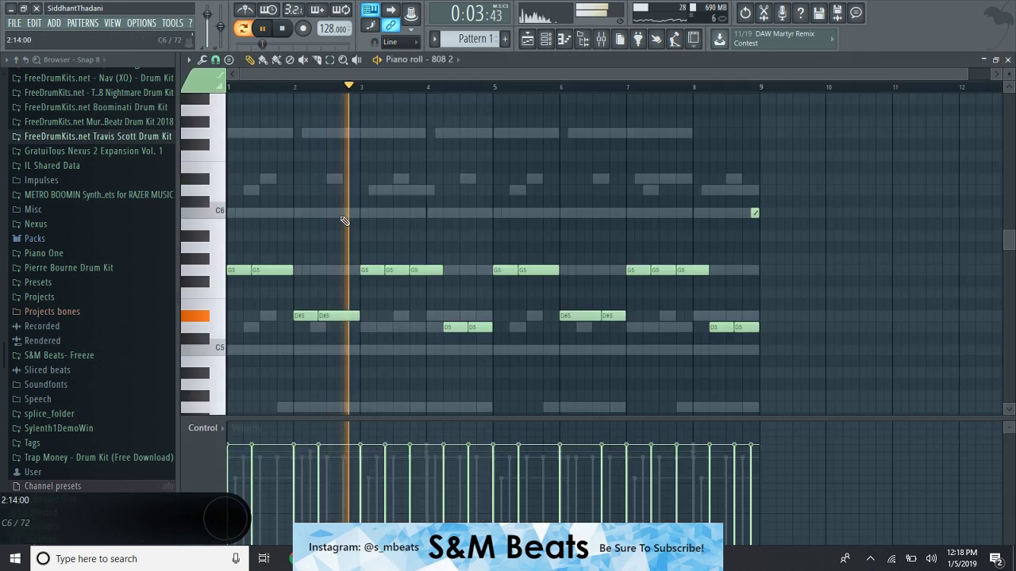
Slightly raise the velocity of all 808 2 notes together and return to the channel rack.
{"action": "left_click", "coordinate": [1002, 65]}
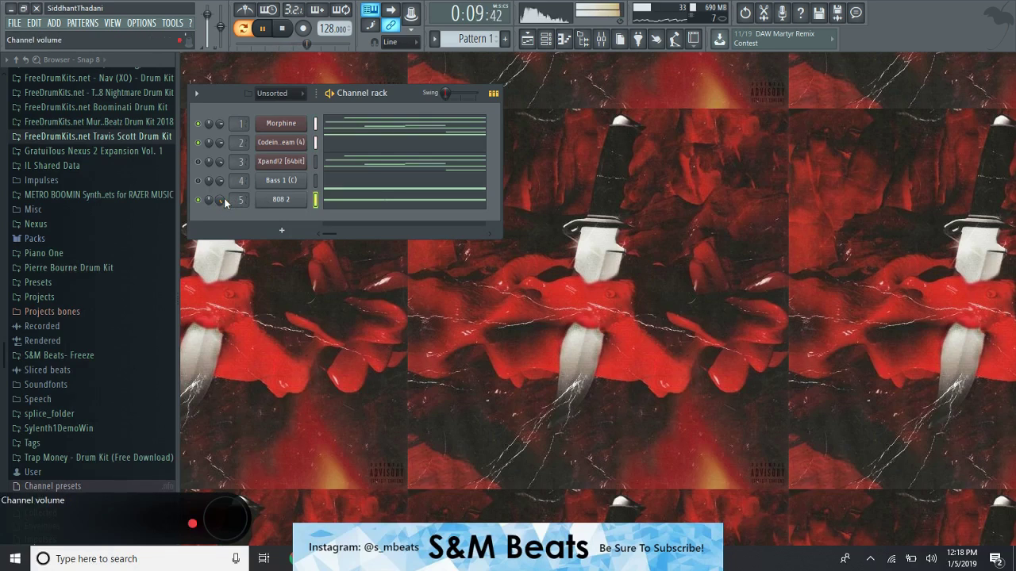
{"action": "left_click", "coordinate": [331, 205]}
{"action": "key", "text": "ctrl+a"}
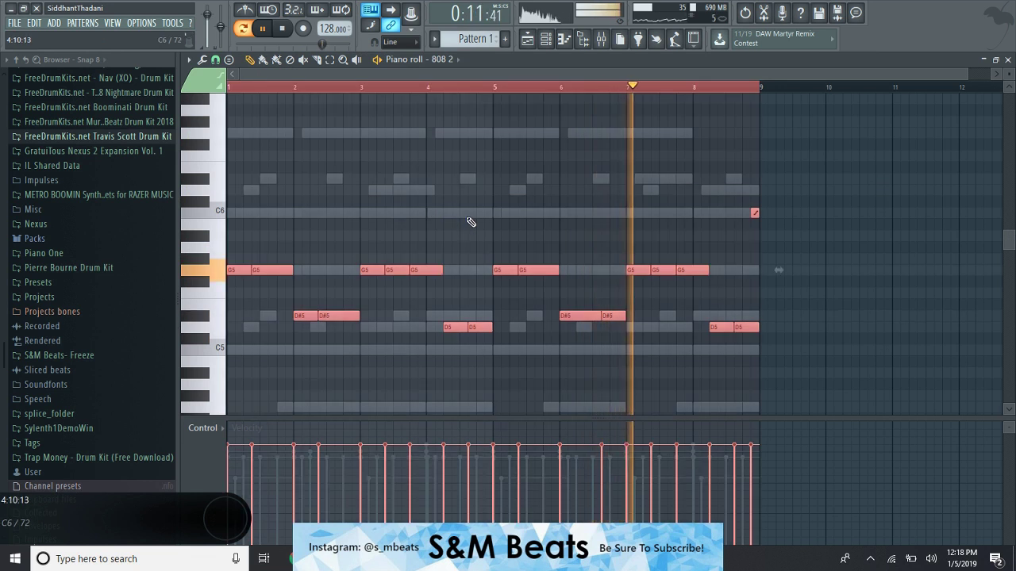
{"action": "scroll", "coordinate": [473, 214], "scroll_direction": "down", "scroll_amount": 1}
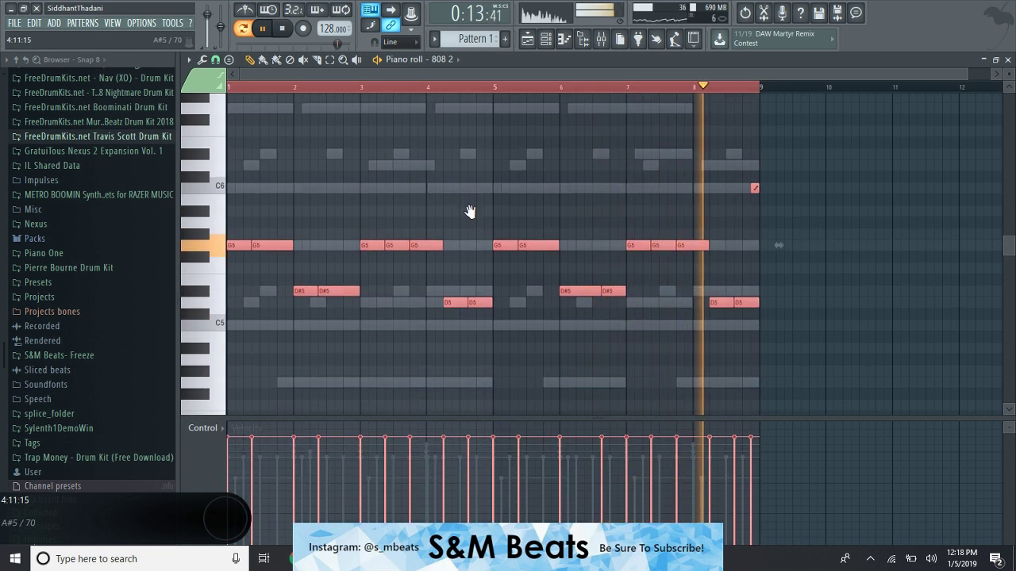
{"action": "scroll", "coordinate": [503, 222], "scroll_direction": "up", "scroll_amount": 1}
{"action": "left_click", "coordinate": [503, 222]}
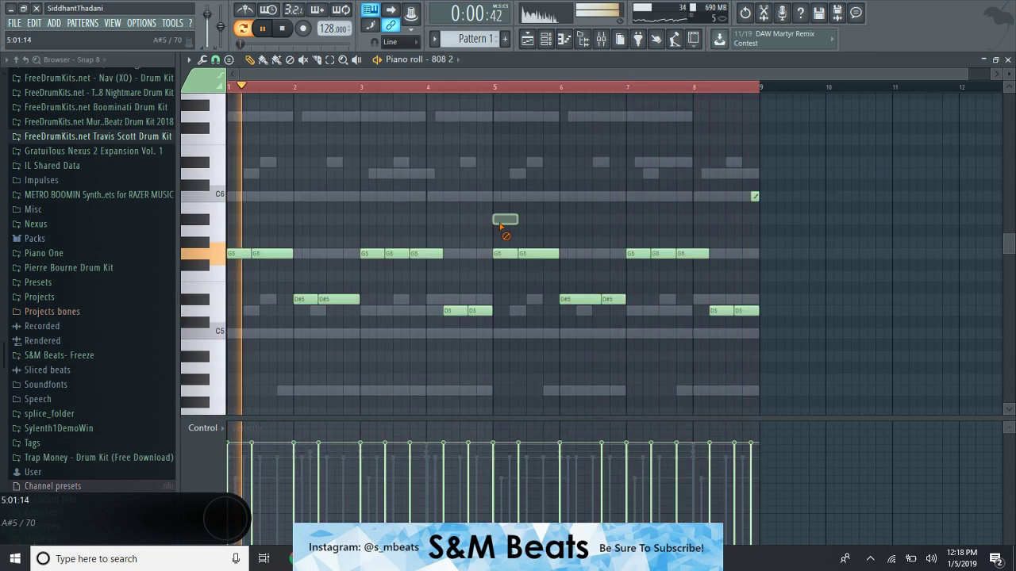
{"action": "key", "text": "F7"}
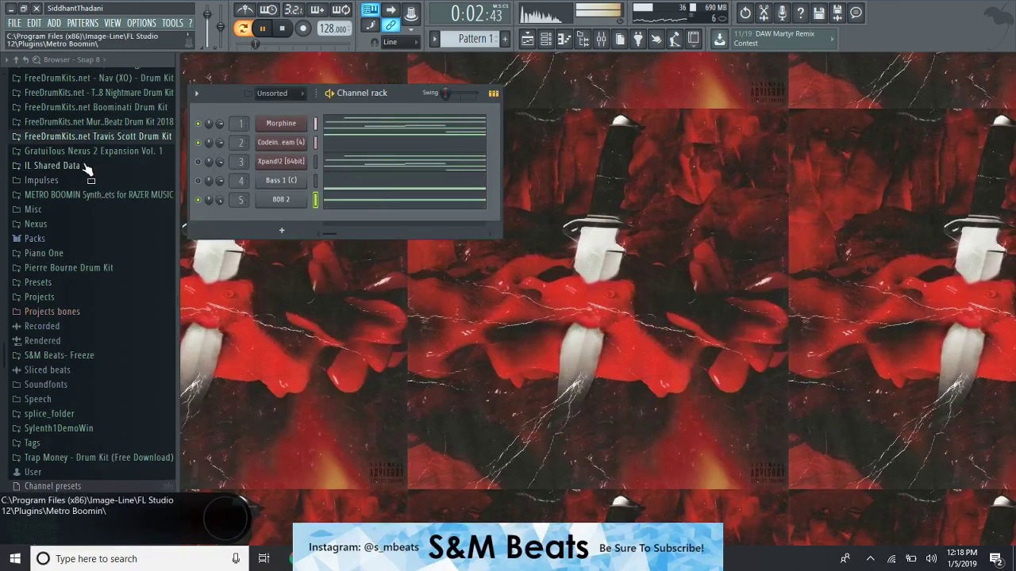
{"action": "scroll", "coordinate": [103, 159], "scroll_direction": "up", "scroll_amount": 1}
{"action": "scroll", "coordinate": [104, 159], "scroll_direction": "up", "scroll_amount": 2}
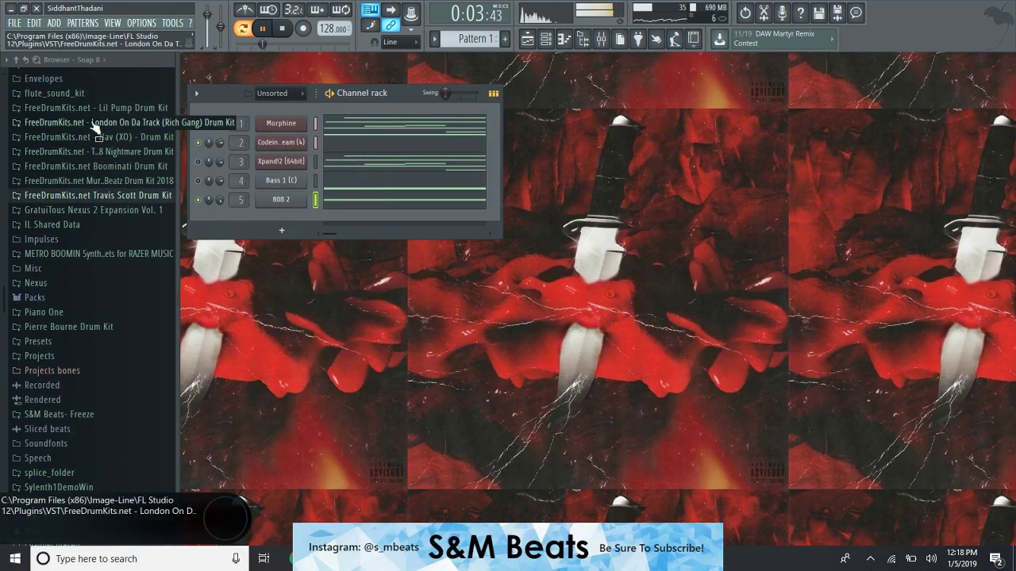
{"action": "left_click", "coordinate": [111, 201]}
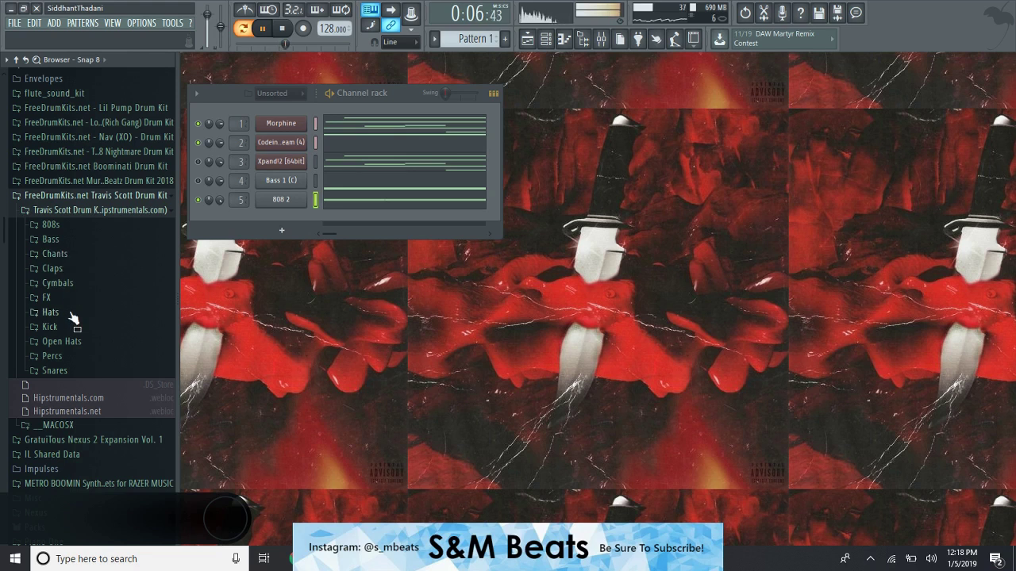
{"action": "left_click", "coordinate": [91, 200]}
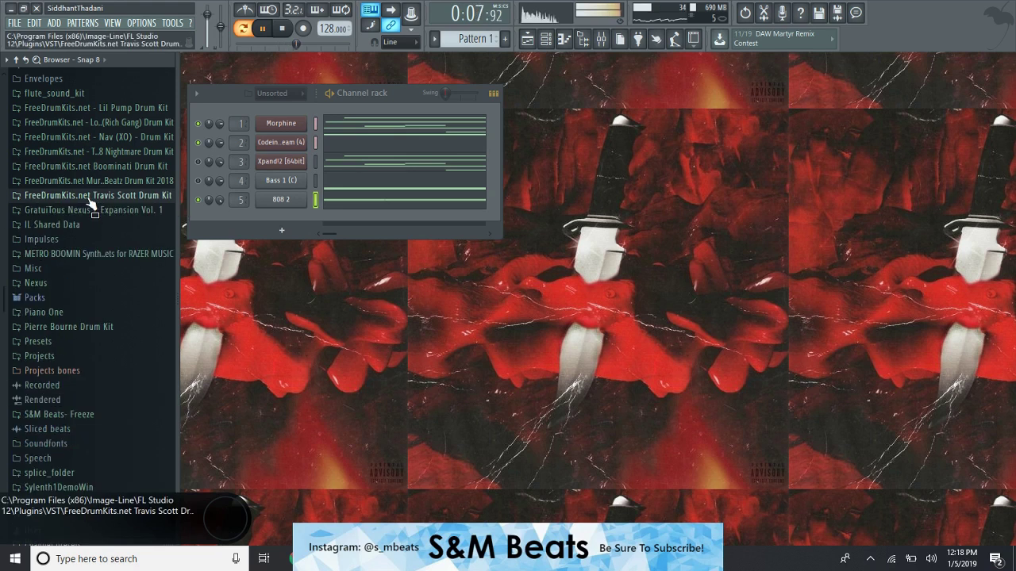
Add the TM-88 Kicks [Metro X TM-88] sample from the TM88 Nightmare Drum Kit as a new channel on mixer track 6.
{"action": "left_click", "coordinate": [103, 152]}
{"action": "left_click", "coordinate": [79, 166]}
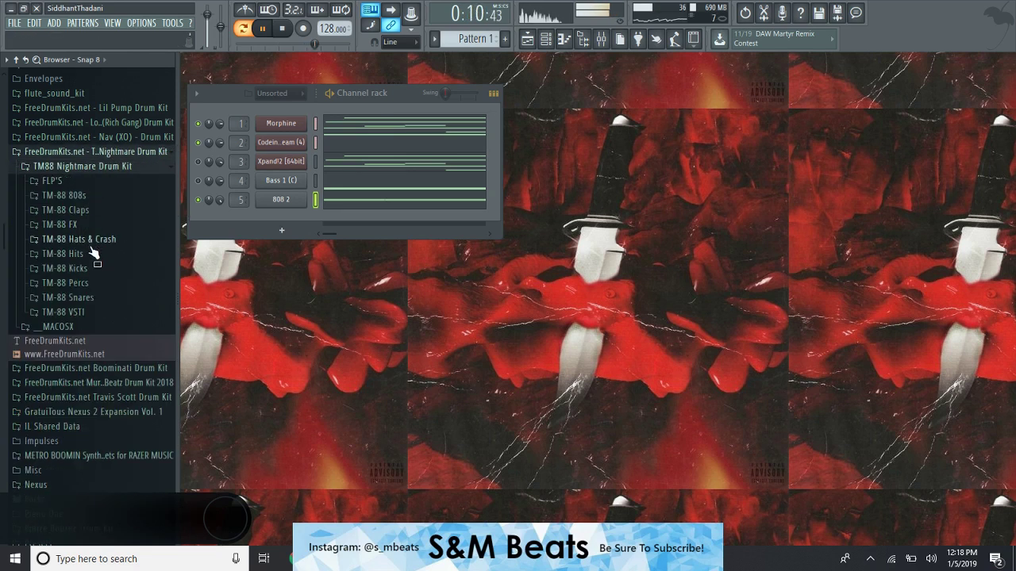
{"action": "left_click", "coordinate": [86, 240]}
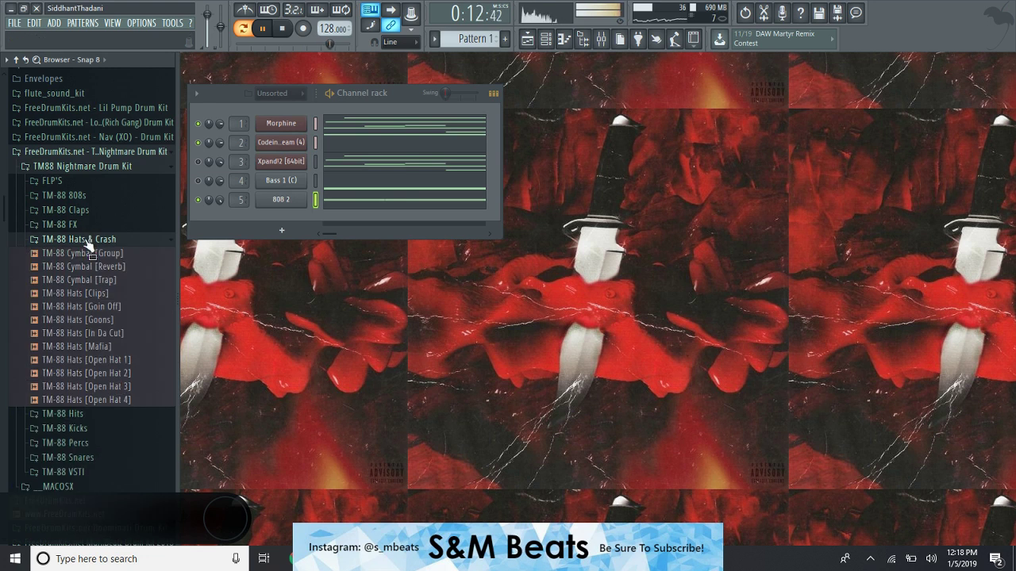
{"action": "left_click", "coordinate": [87, 241]}
{"action": "left_click", "coordinate": [79, 269]}
{"action": "left_click", "coordinate": [97, 309]}
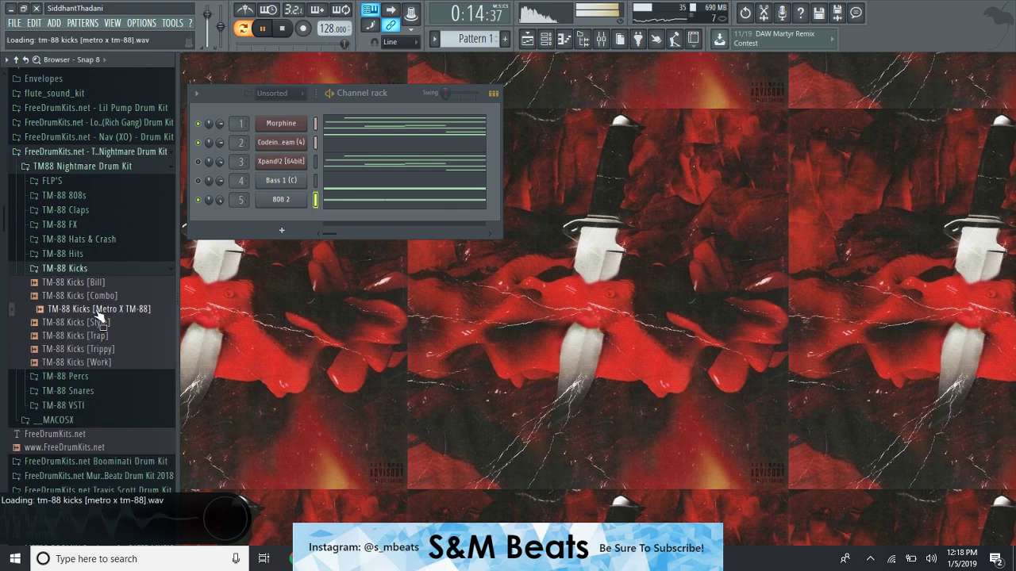
{"action": "left_click_drag", "start_coordinate": [98, 316], "coordinate": [273, 219]}
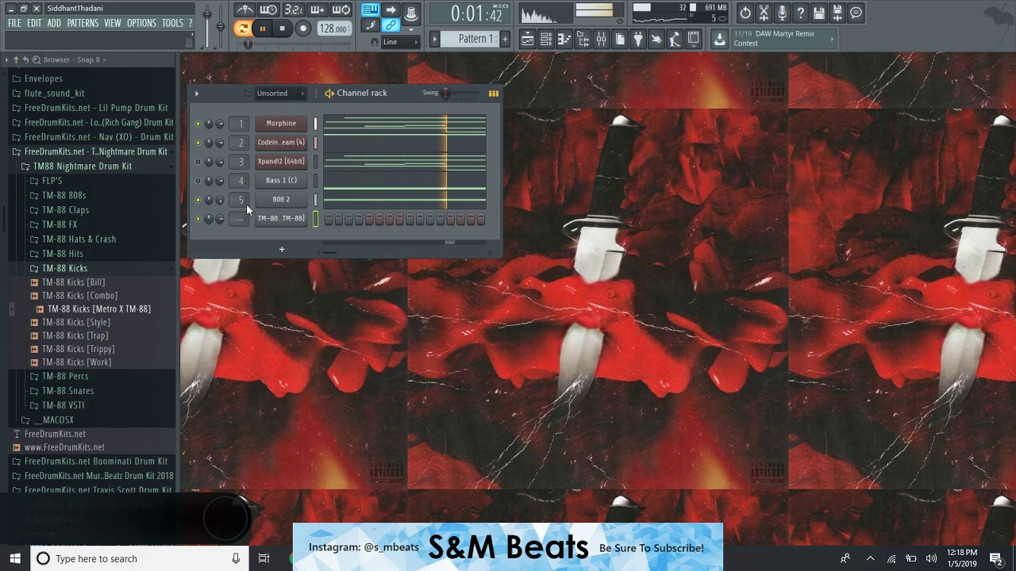
Place a two-step C5 kick at the start of bar 1 in the kick's piano roll and raise its velocity to maximum.
{"action": "right_click", "coordinate": [298, 218]}
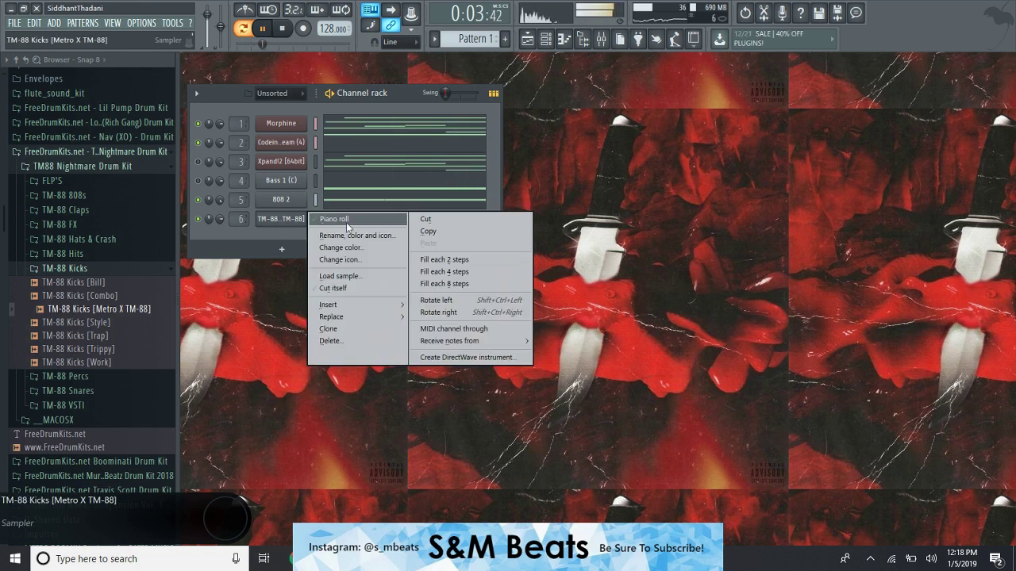
{"action": "left_click", "coordinate": [338, 218]}
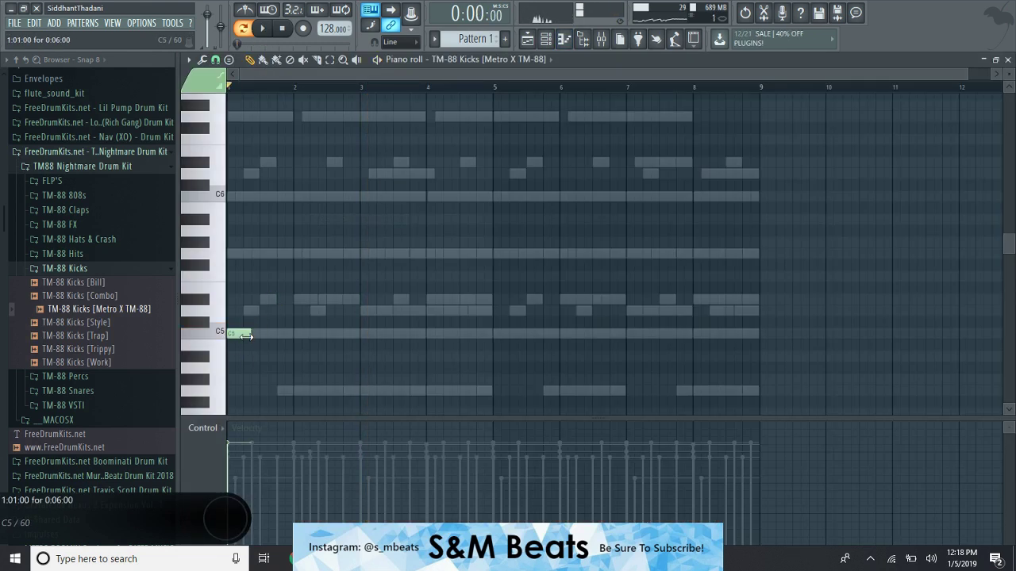
{"action": "left_click_drag", "start_coordinate": [231, 449], "coordinate": [232, 421]}
{"action": "key", "text": "space"}
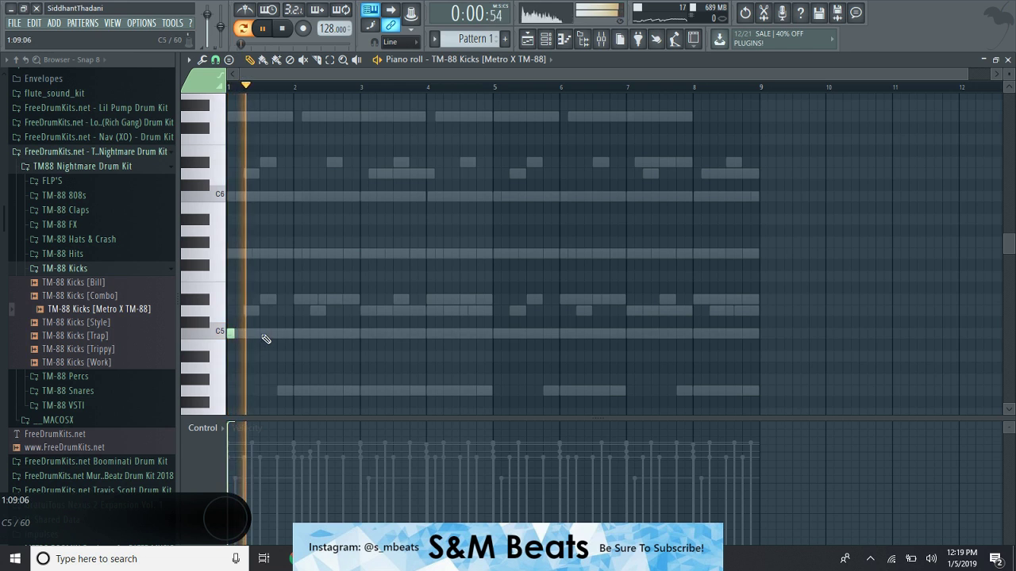
{"action": "left_click", "coordinate": [265, 335]}
{"action": "key", "text": "space"}
{"action": "left_click_drag", "start_coordinate": [265, 335], "coordinate": [272, 335]}
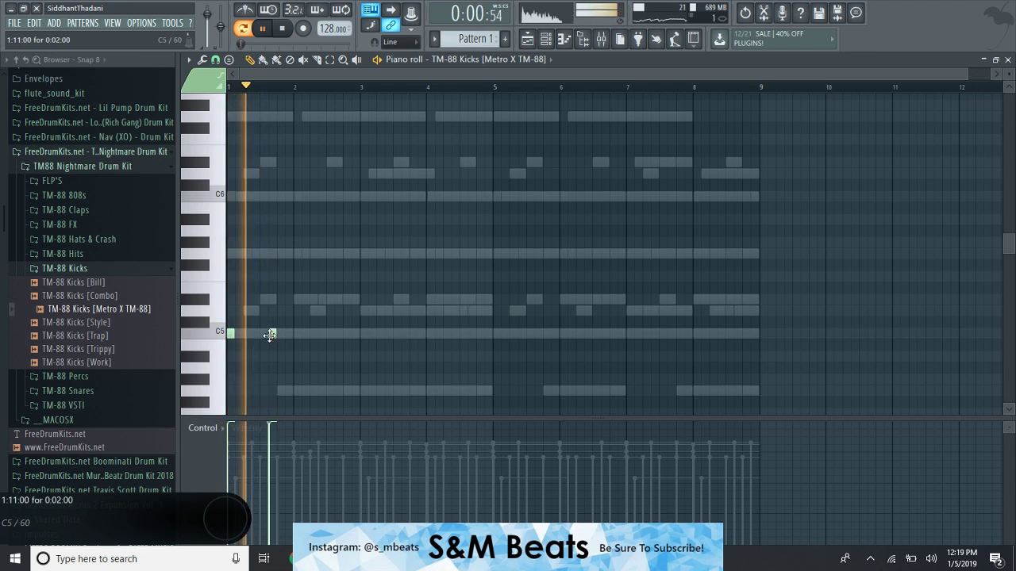
{"action": "right_click", "coordinate": [274, 335]}
{"action": "key", "text": "space"}
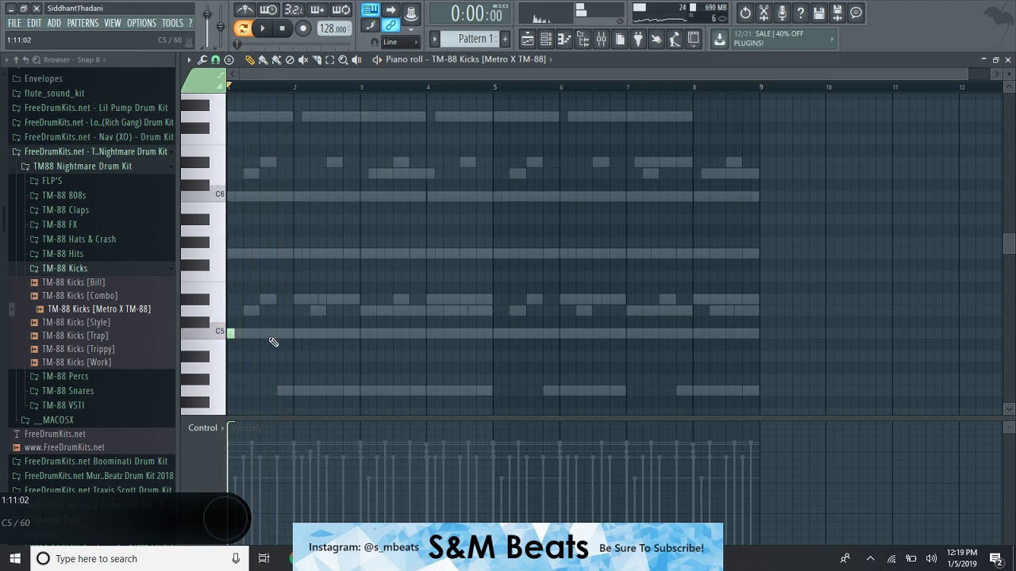
Place two-step C5 kicks at step 11 of bar 1, the start of bar 2 and step 11 of bar 2.
{"action": "left_click", "coordinate": [273, 334]}
{"action": "key", "text": "space"}
{"action": "left_click", "coordinate": [297, 334]}
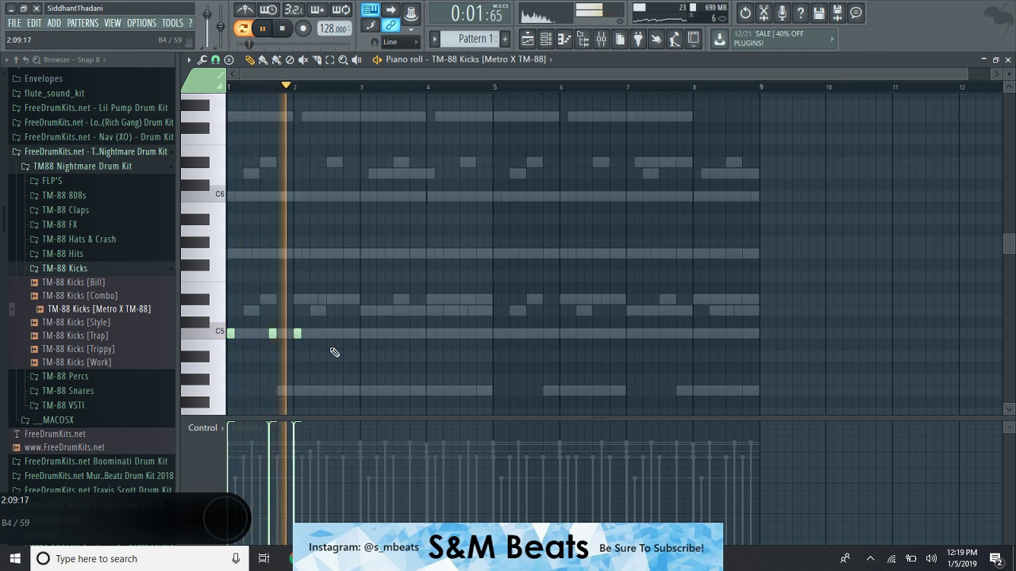
{"action": "left_click", "coordinate": [338, 333]}
Try an extra two-step C5 kick at step 14 of bar 2 and delete it again.
{"action": "left_click", "coordinate": [349, 333]}
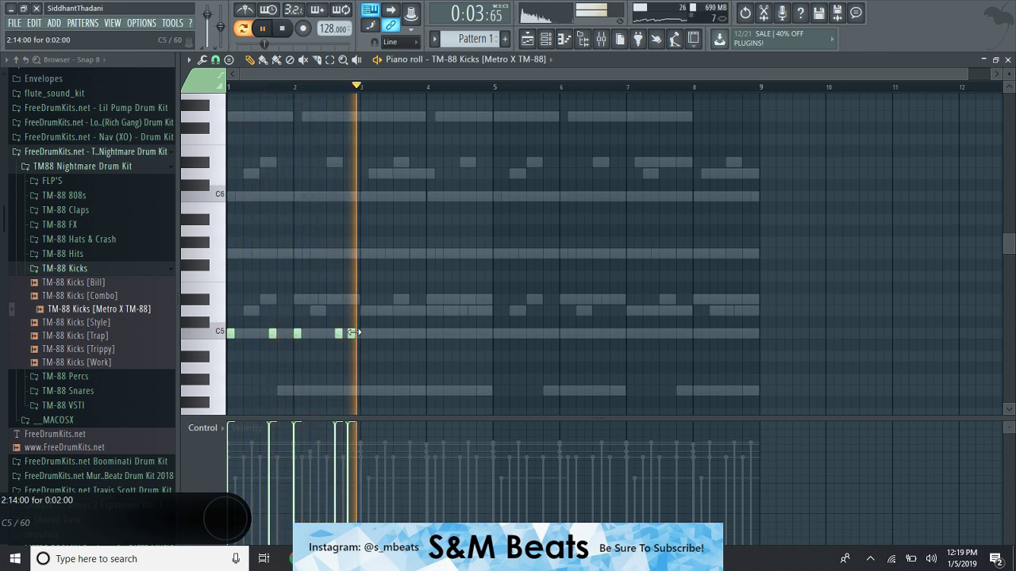
{"action": "key", "text": "space"}
{"action": "double_click", "coordinate": [350, 334]}
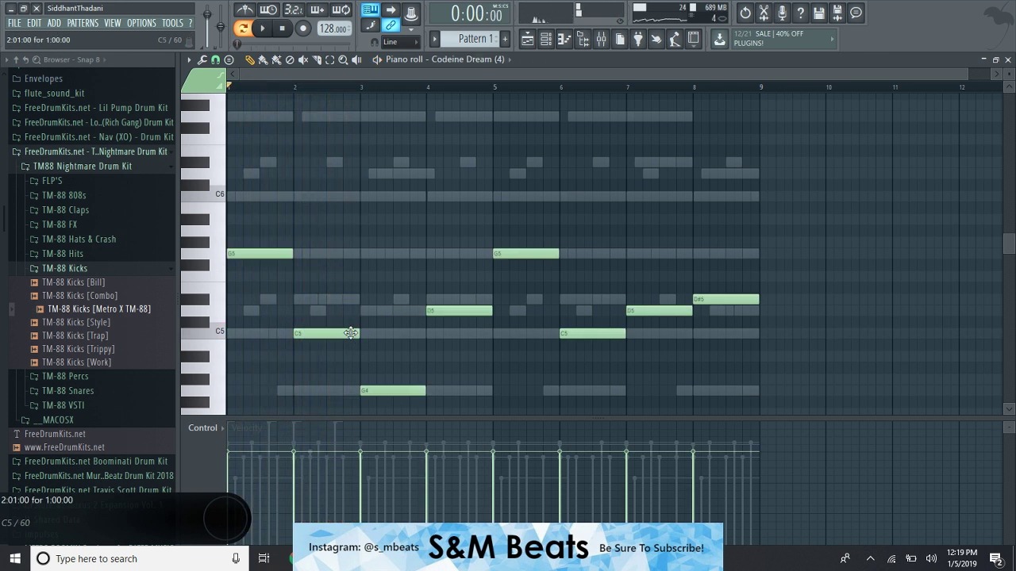
{"action": "left_click", "coordinate": [1009, 59]}
{"action": "left_click", "coordinate": [382, 221]}
{"action": "key", "text": "space"}
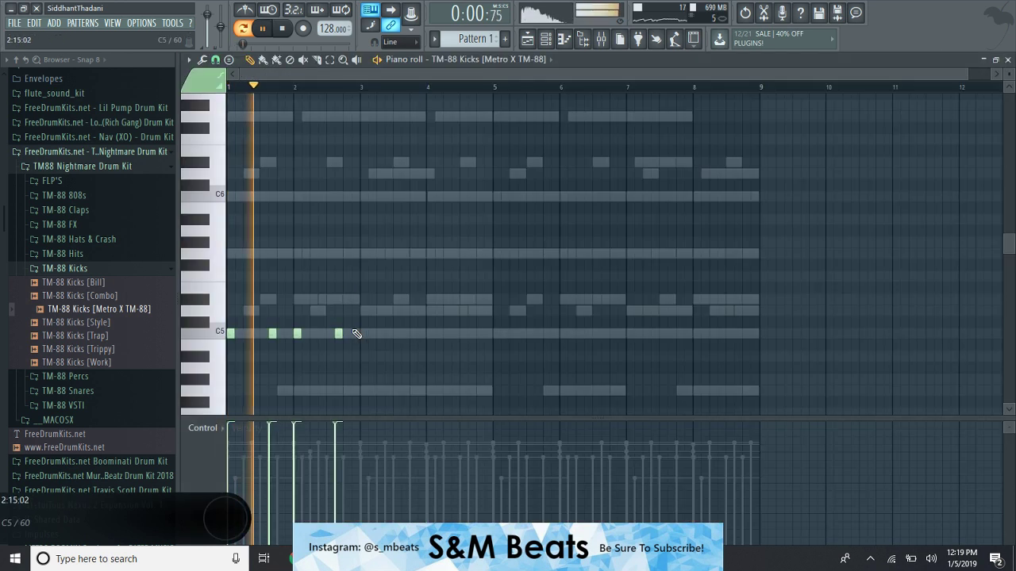
Place two-step C5 kicks at step 15 of bar 2 and at steps 1, 7 and 13 of bar 3.
{"action": "left_click", "coordinate": [356, 334]}
{"action": "left_click", "coordinate": [365, 333]}
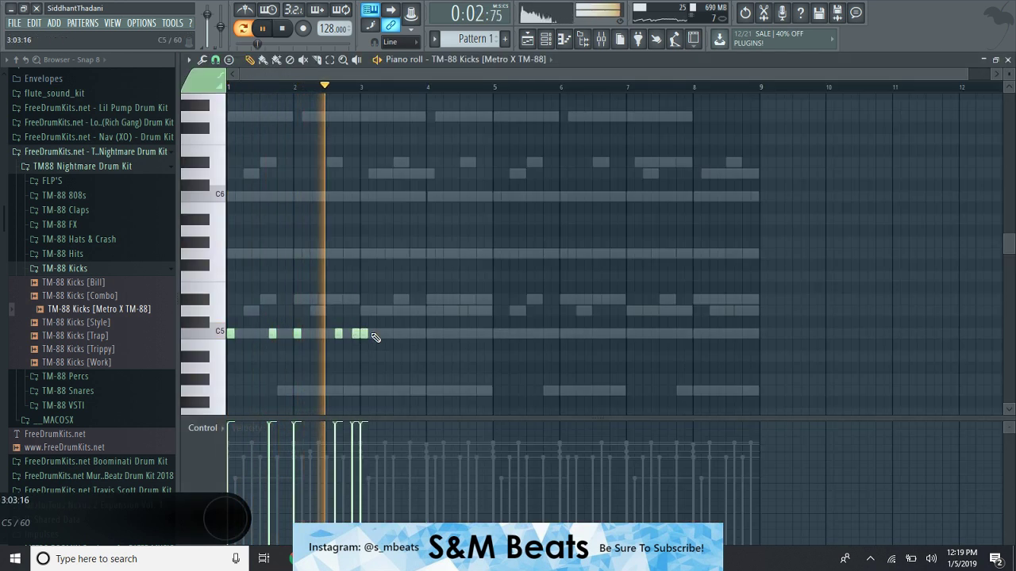
{"action": "left_click", "coordinate": [412, 334]}
Place C5 kicks at steps 5, 11 and 15 of bar 4 and duplicate the four-bar kick pattern into bars 5 to 8.
{"action": "left_click", "coordinate": [448, 334]}
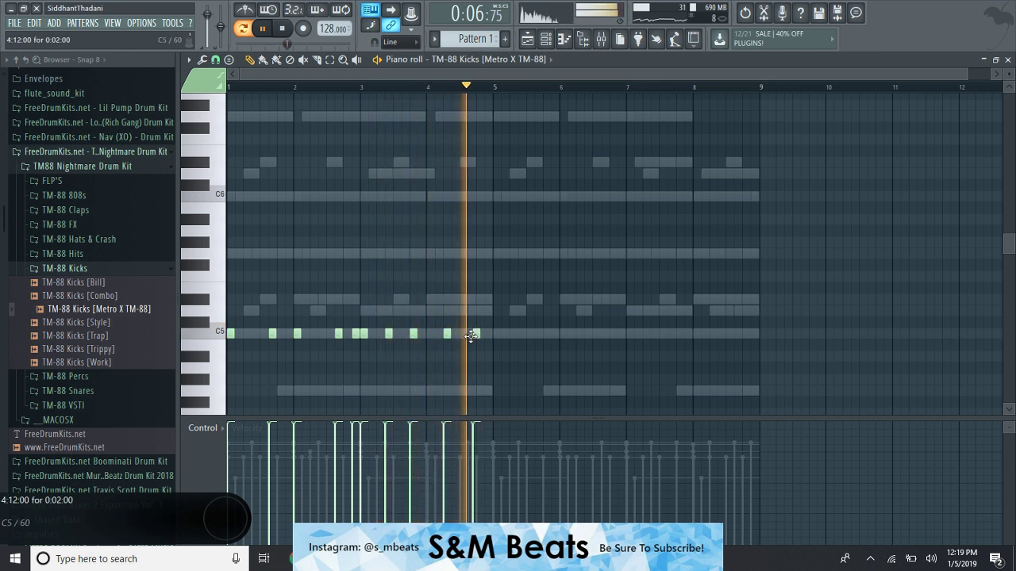
{"action": "left_click", "coordinate": [471, 334]}
{"action": "key", "text": "space"}
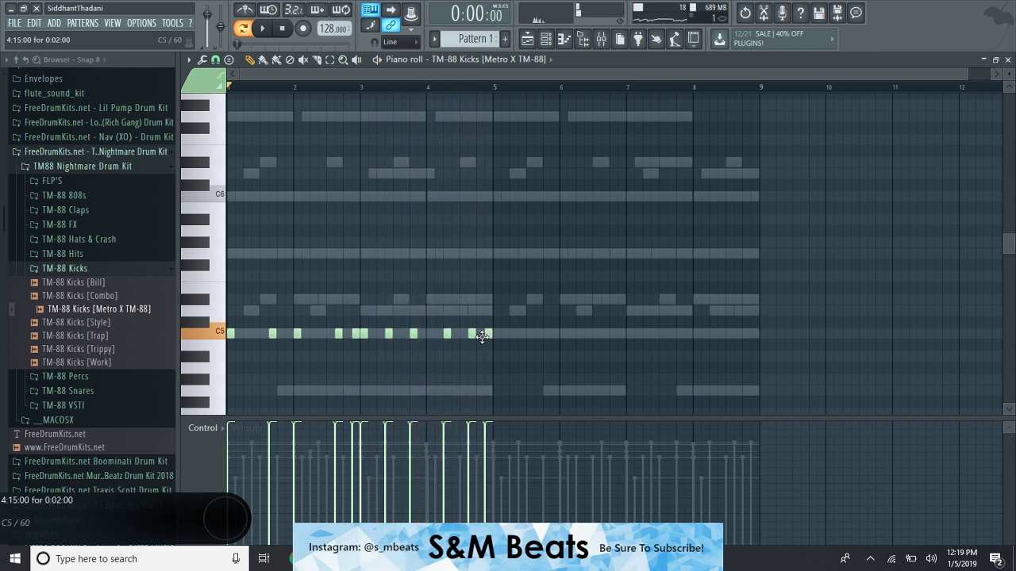
{"action": "key", "text": "ctrl+b"}
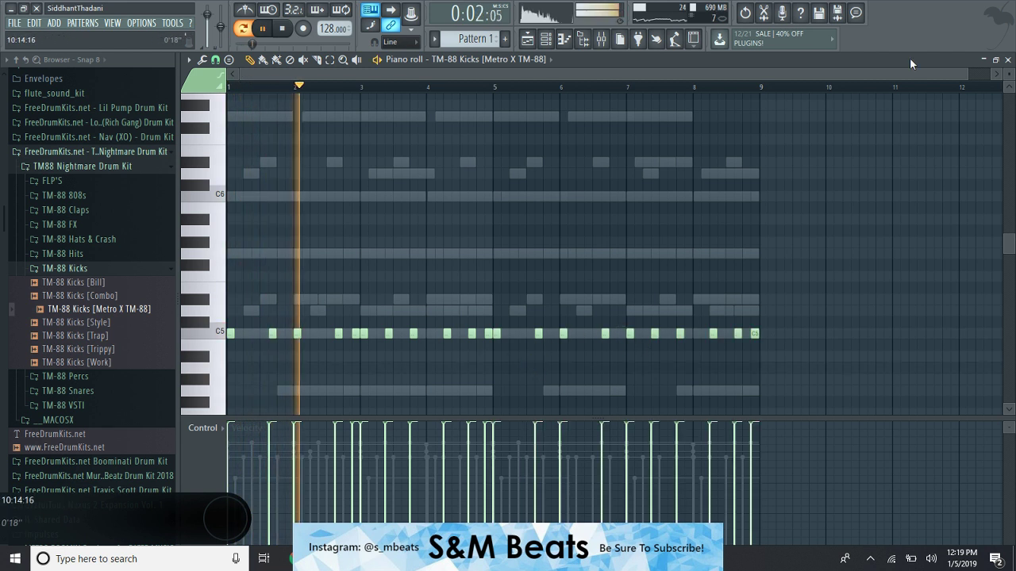
{"action": "key", "text": "F7"}
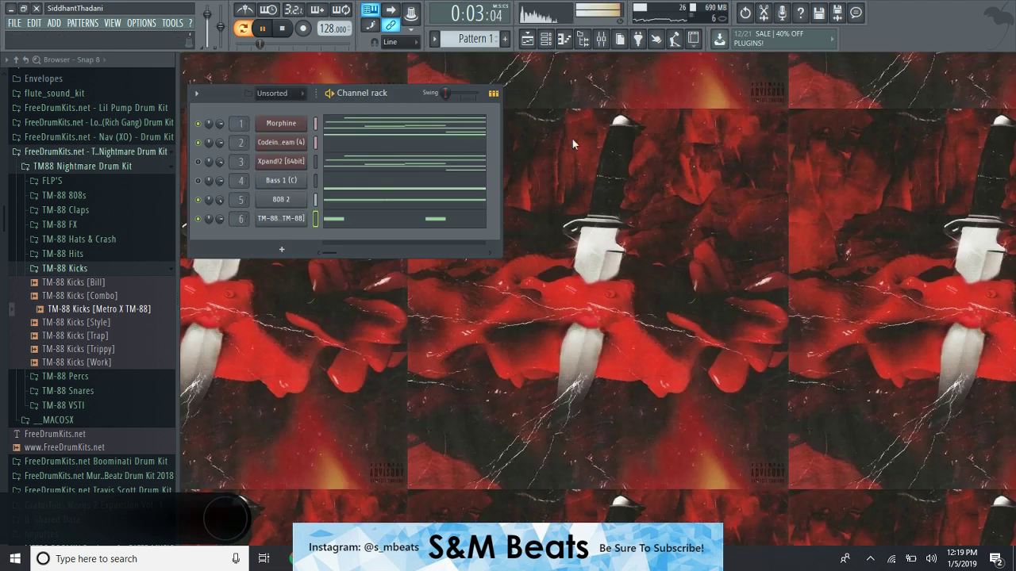
Add the X Bitch_Rim sample from the Boominati Drum Kit's Percs folder as a new channel on mixer track 7.
{"action": "left_click", "coordinate": [111, 269]}
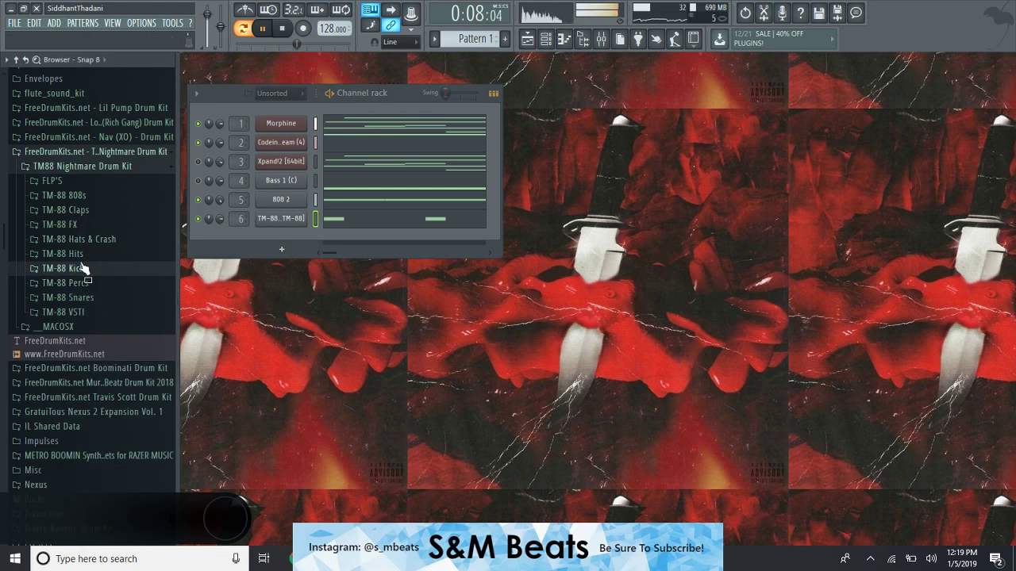
{"action": "left_click", "coordinate": [79, 152]}
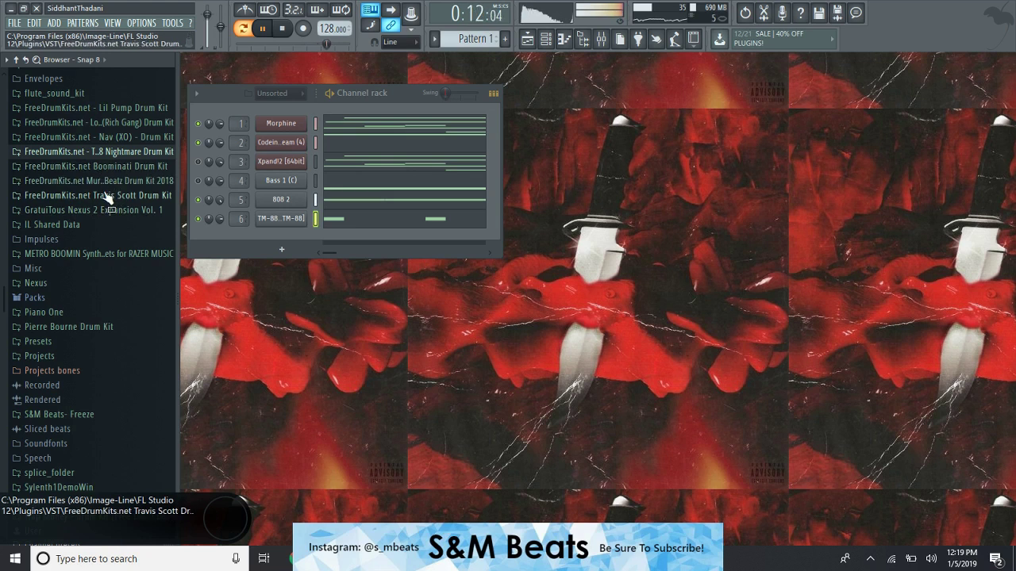
{"action": "left_click", "coordinate": [99, 181]}
{"action": "left_click", "coordinate": [99, 181]}
{"action": "left_click", "coordinate": [95, 165]}
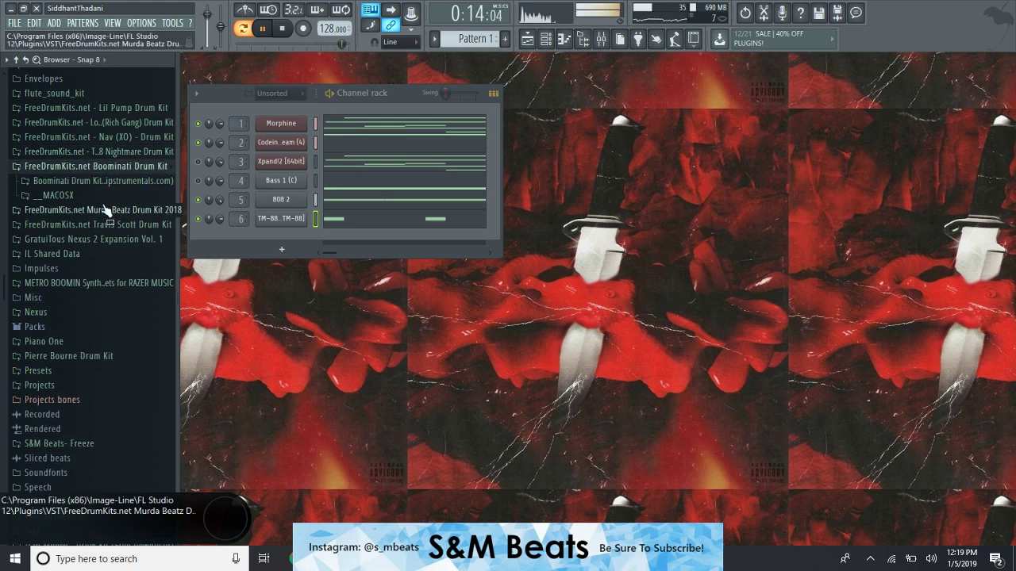
{"action": "left_click", "coordinate": [93, 180]}
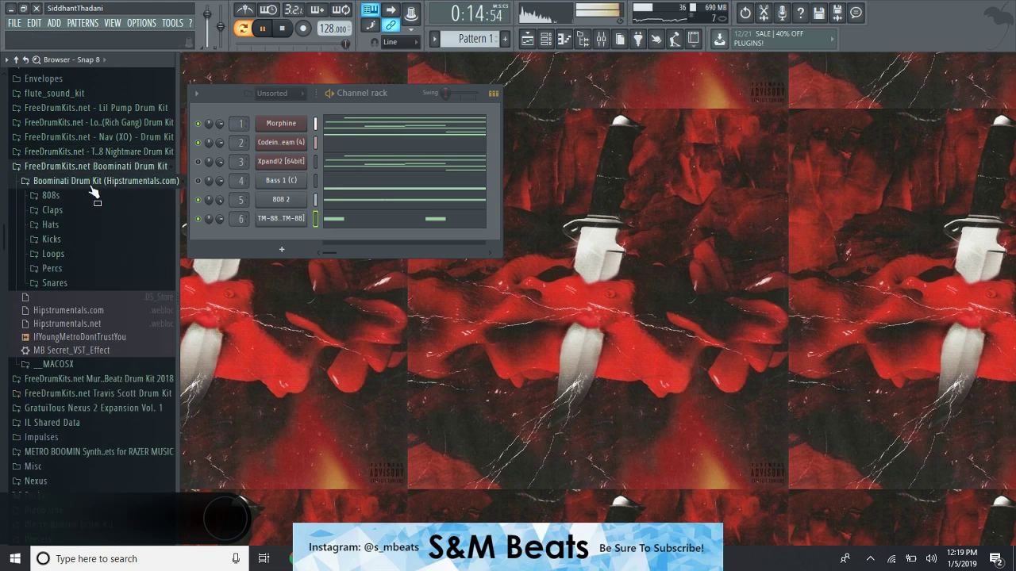
{"action": "left_click", "coordinate": [52, 268]}
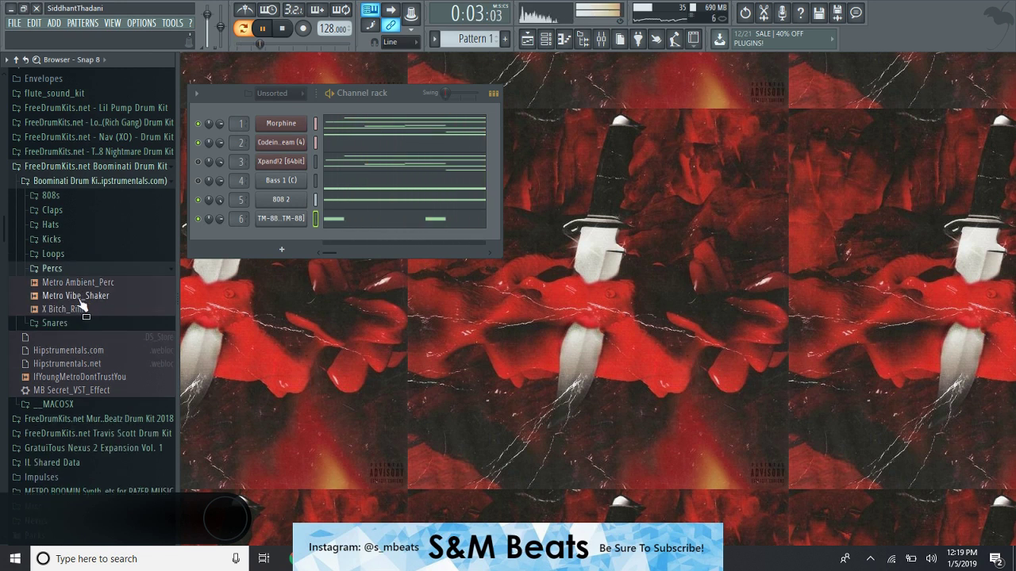
{"action": "left_click_drag", "start_coordinate": [257, 261], "coordinate": [274, 232]}
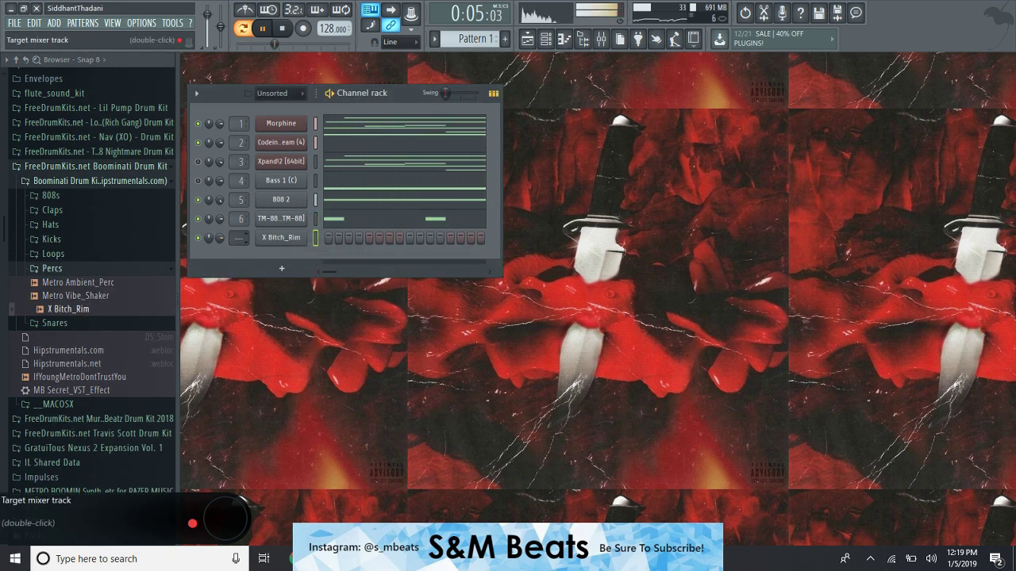
Place a two-step C5 rim hit at step 3 of bar 1, trying an extra hit near the end of the bar and deleting it.
{"action": "right_click", "coordinate": [296, 237]}
{"action": "left_click", "coordinate": [333, 238]}
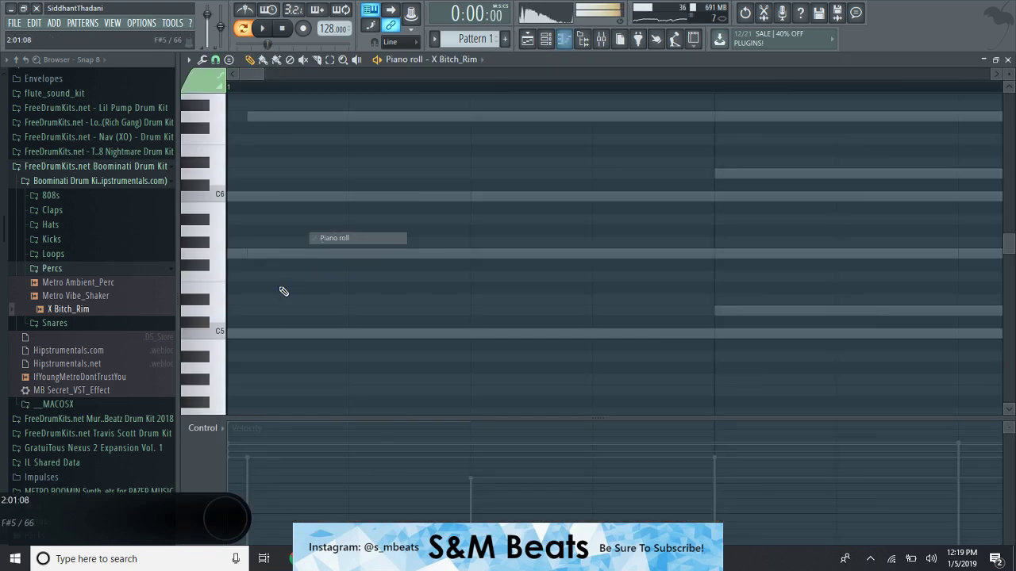
{"action": "key", "text": "space"}
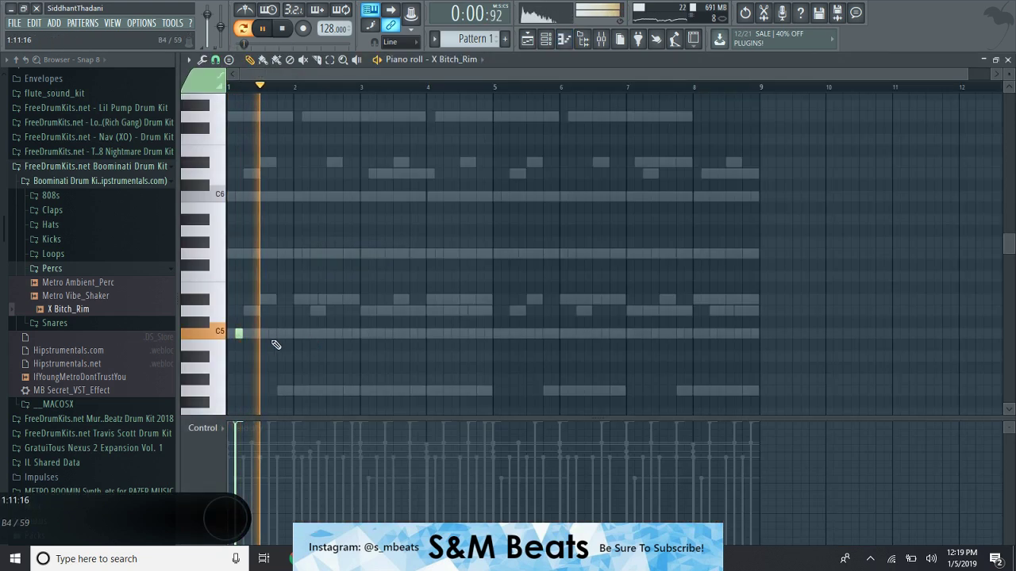
{"action": "left_click", "coordinate": [279, 334]}
{"action": "key", "text": "space"}
{"action": "right_click", "coordinate": [279, 334]}
{"action": "key", "text": "space"}
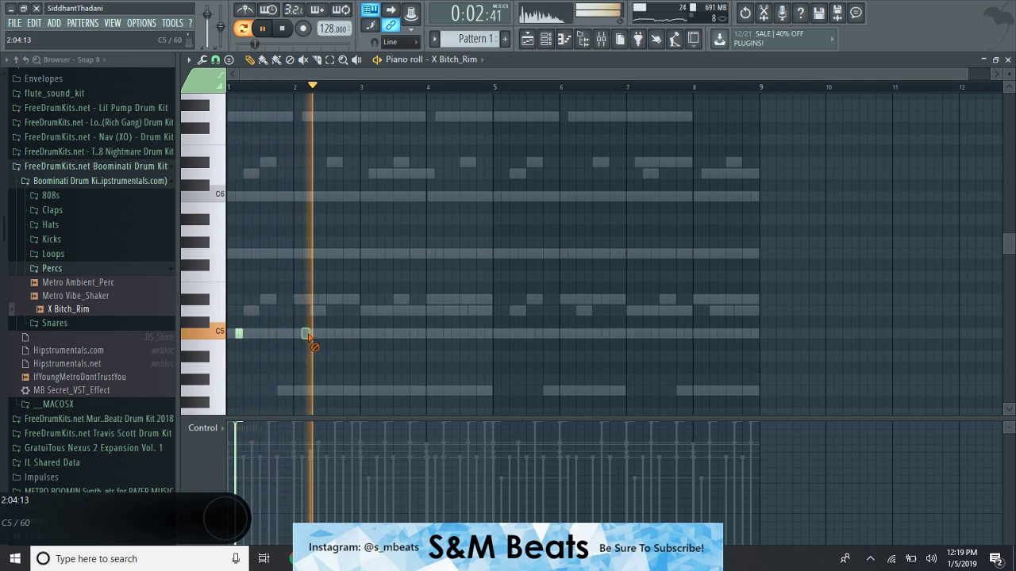
Place C5 rim hits at step 15 of bar 2 and step 3 of bar 3, then duplicate all three hits four bars further on.
{"action": "left_click", "coordinate": [372, 334]}
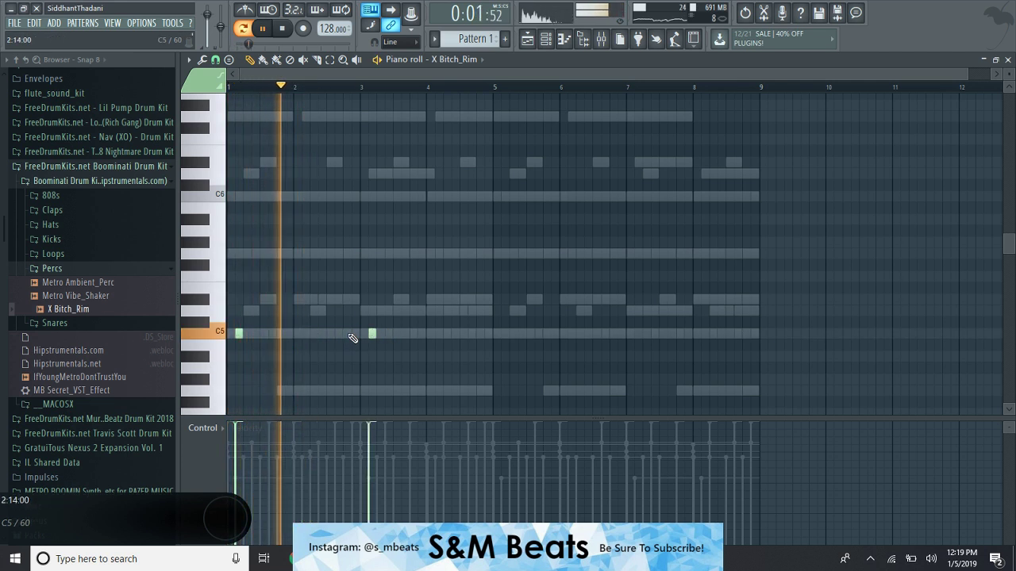
{"action": "left_click", "coordinate": [355, 334]}
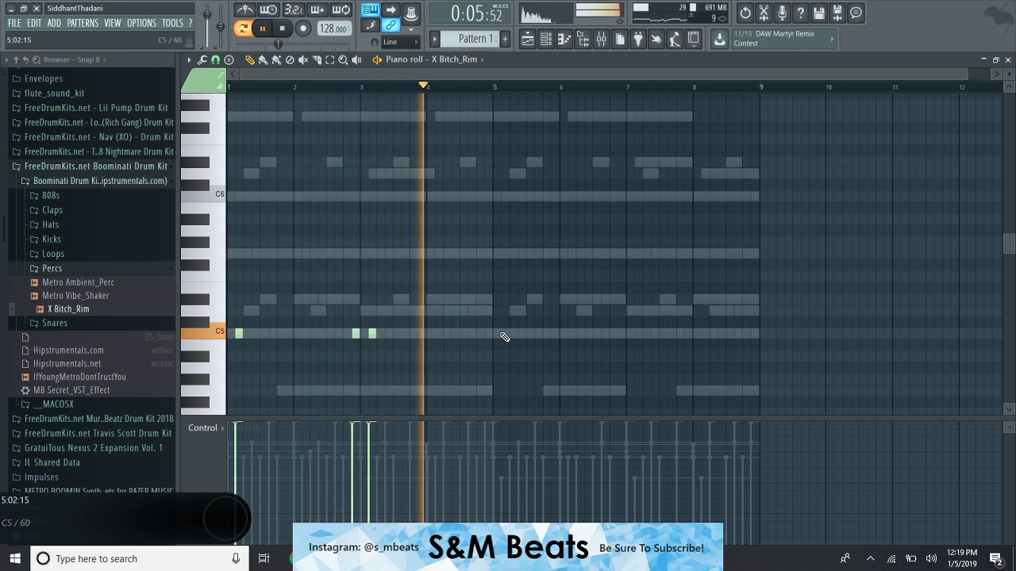
{"action": "key", "text": "ctrl+b"}
{"action": "key", "text": "space"}
{"action": "left_click_drag", "start_coordinate": [496, 334], "coordinate": [612, 331]}
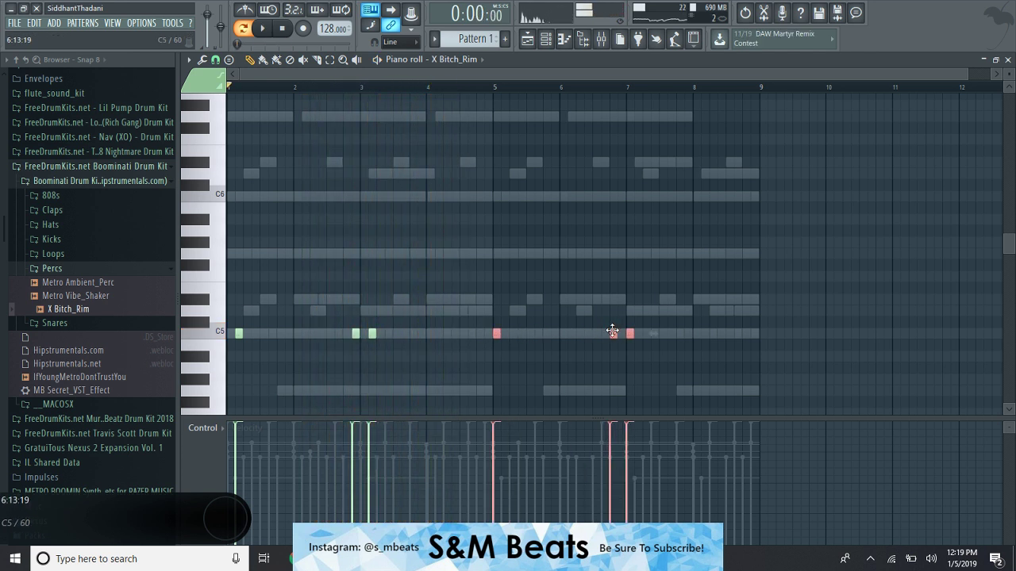
{"action": "left_click", "coordinate": [606, 301]}
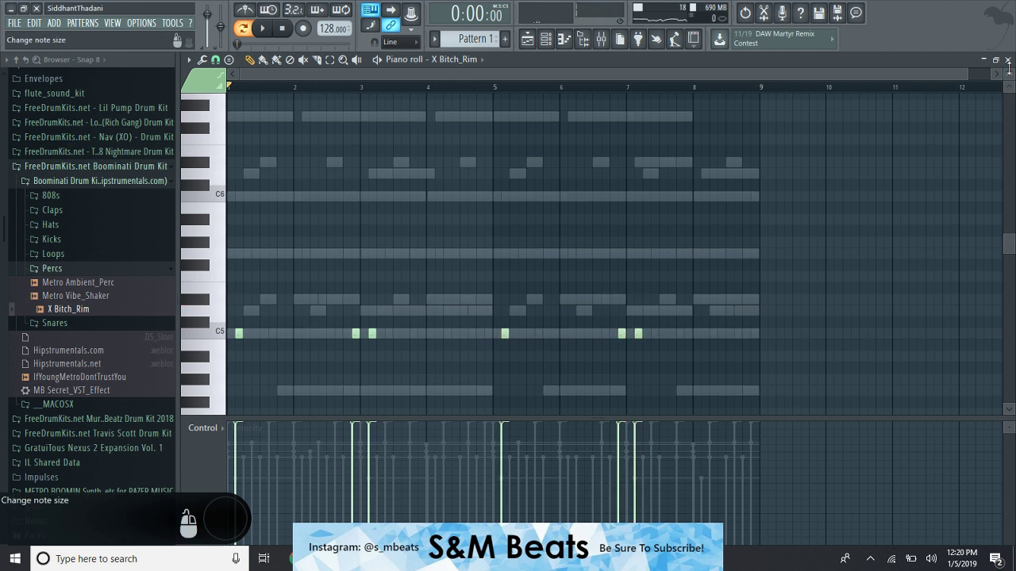
{"action": "left_click", "coordinate": [1008, 62]}
Add the Metro_Clap 2 sample from the Boominati Drum Kit's Claps folder as a new channel on mixer track 8.
{"action": "left_click", "coordinate": [70, 269]}
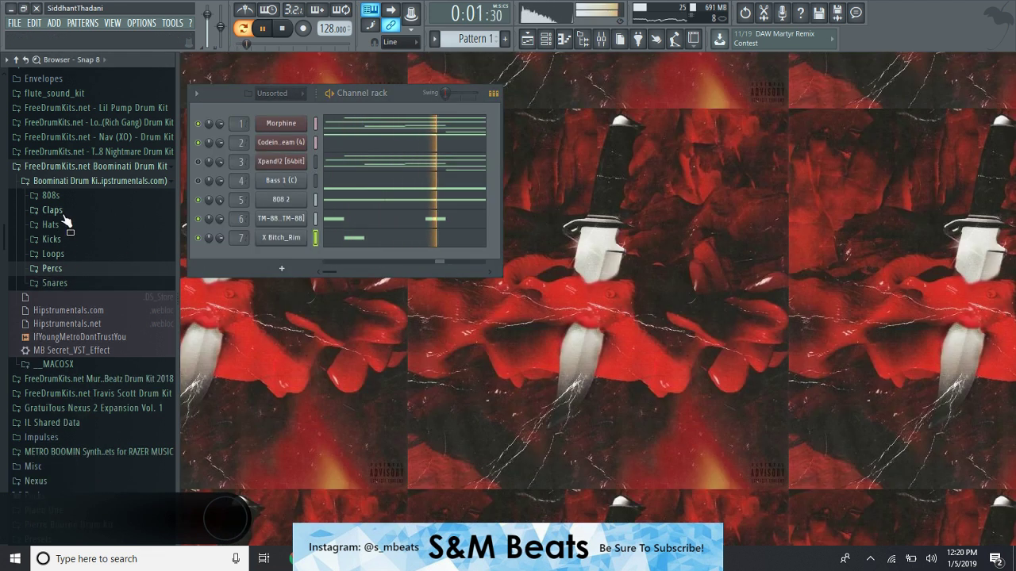
{"action": "left_click", "coordinate": [65, 211]}
{"action": "left_click", "coordinate": [78, 251]}
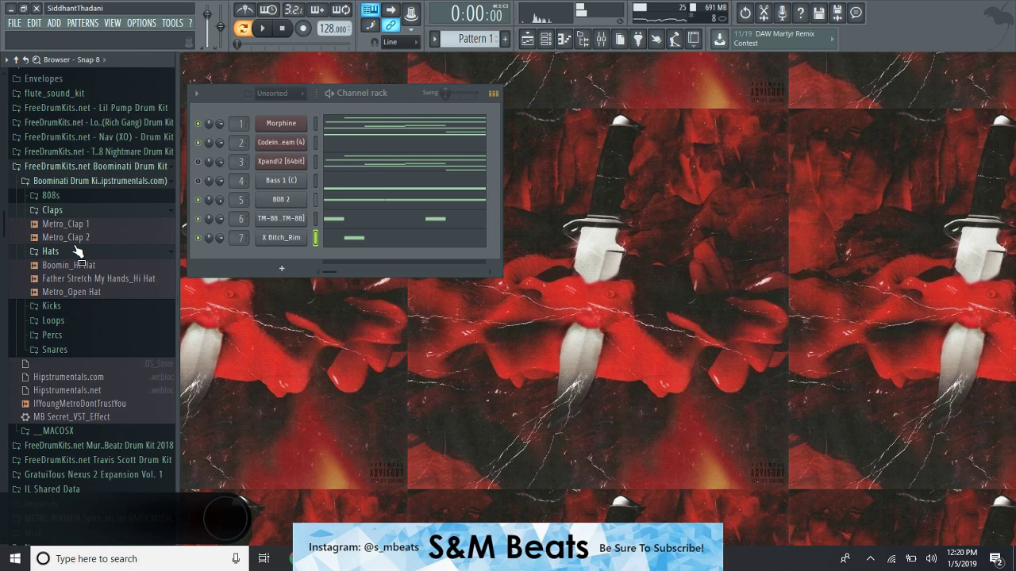
{"action": "left_click", "coordinate": [76, 249]}
{"action": "left_click", "coordinate": [70, 238]}
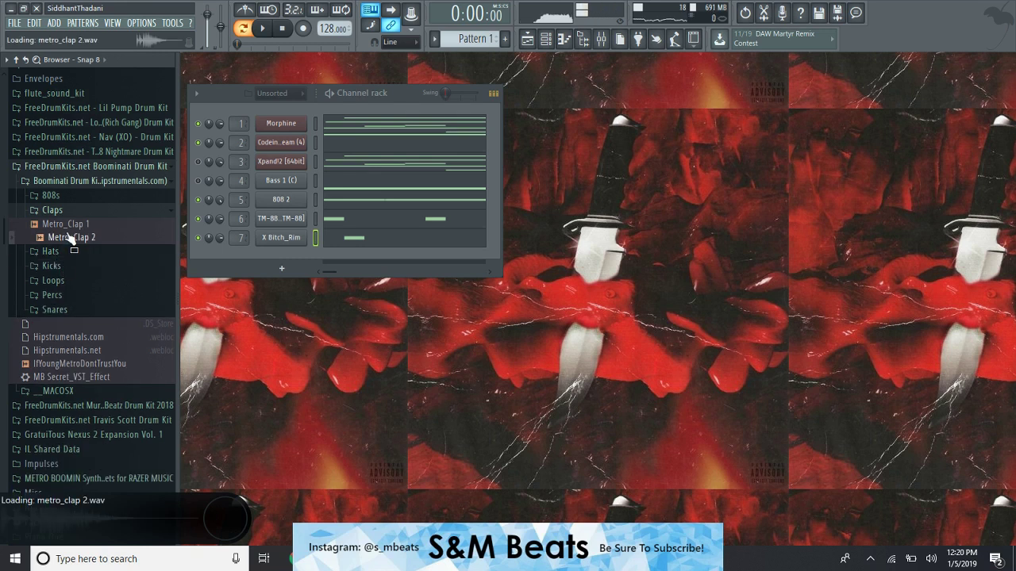
{"action": "left_click_drag", "start_coordinate": [265, 254], "coordinate": [266, 257]}
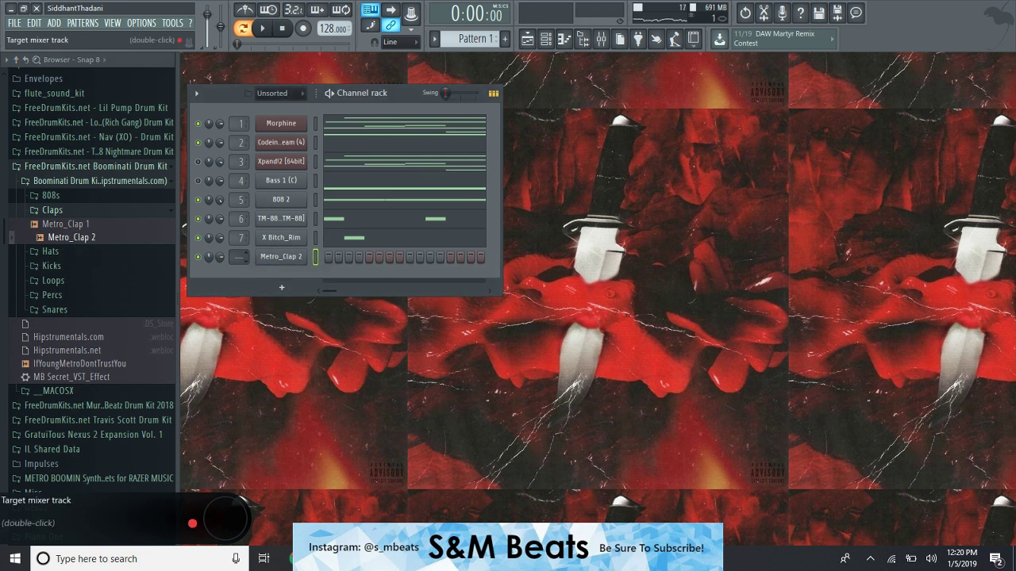
{"action": "left_click", "coordinate": [100, 169]}
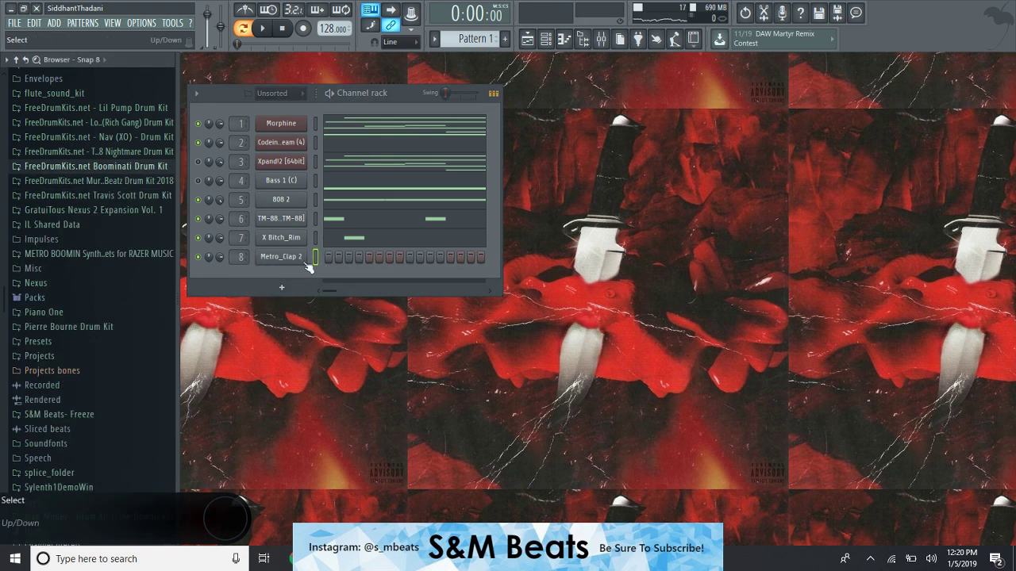
Try a two-step C5 clap around step 10 of bar 1 in Metro_Clap 2's piano roll and remove it again.
{"action": "right_click", "coordinate": [301, 257]}
{"action": "left_click", "coordinate": [335, 258]}
{"action": "key", "text": "space"}
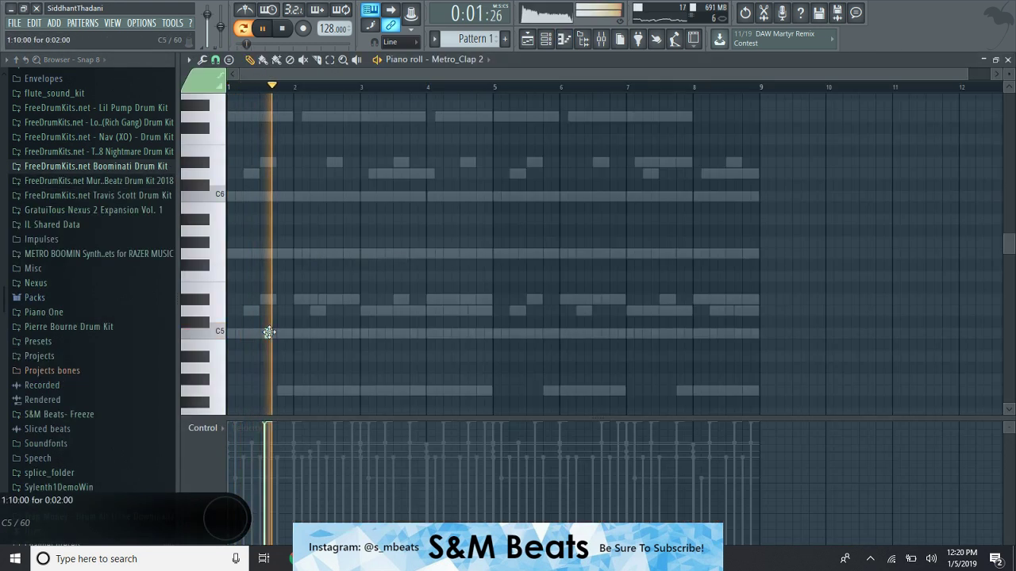
{"action": "key", "text": "space"}
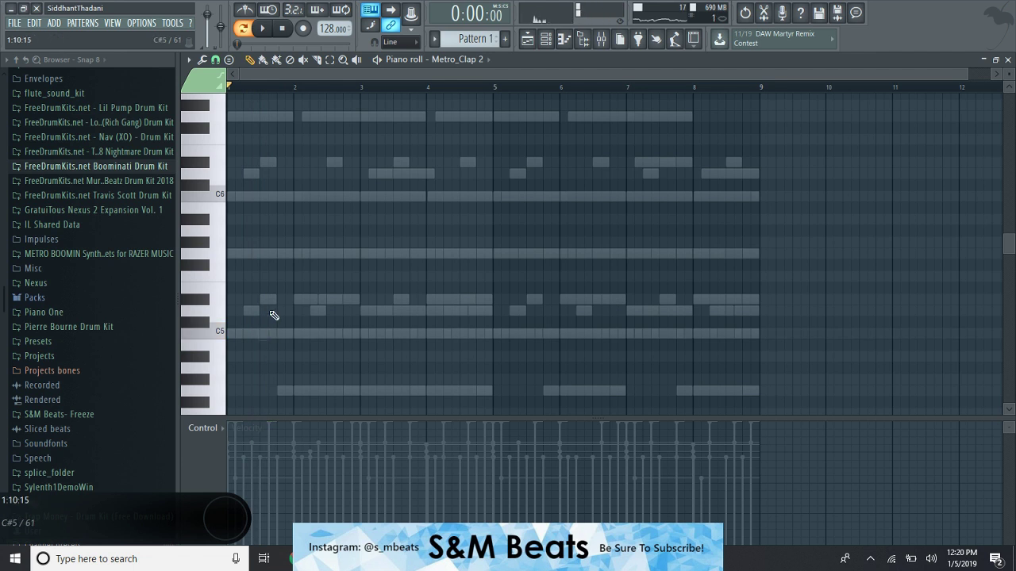
Replace the Metro_Clap 2 channel's sample with slap clap from the Pierre Bourne Drum Kit.
{"action": "left_click", "coordinate": [72, 326]}
{"action": "left_click_drag", "start_coordinate": [55, 361], "coordinate": [69, 459]}
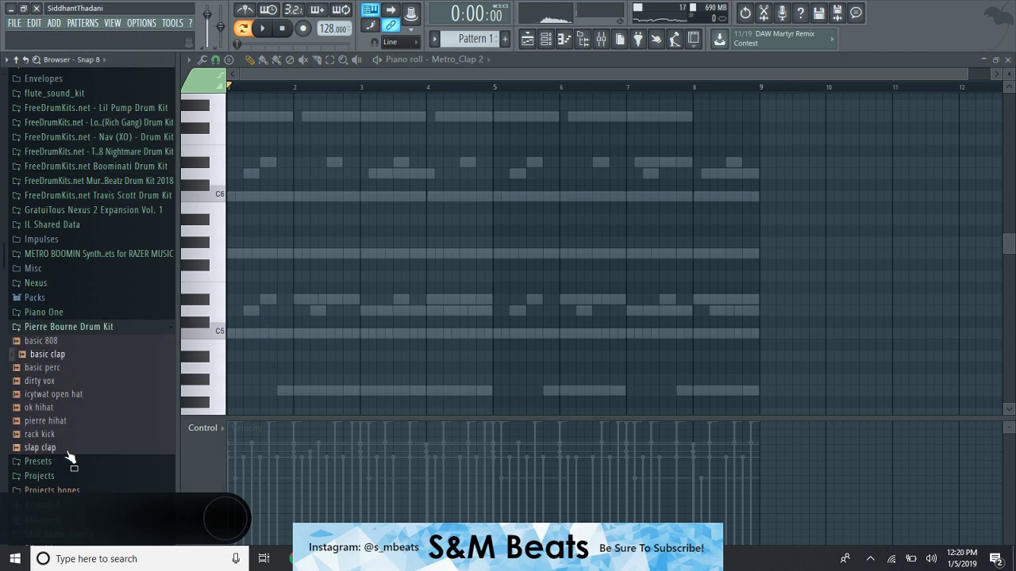
{"action": "left_click", "coordinate": [1008, 61]}
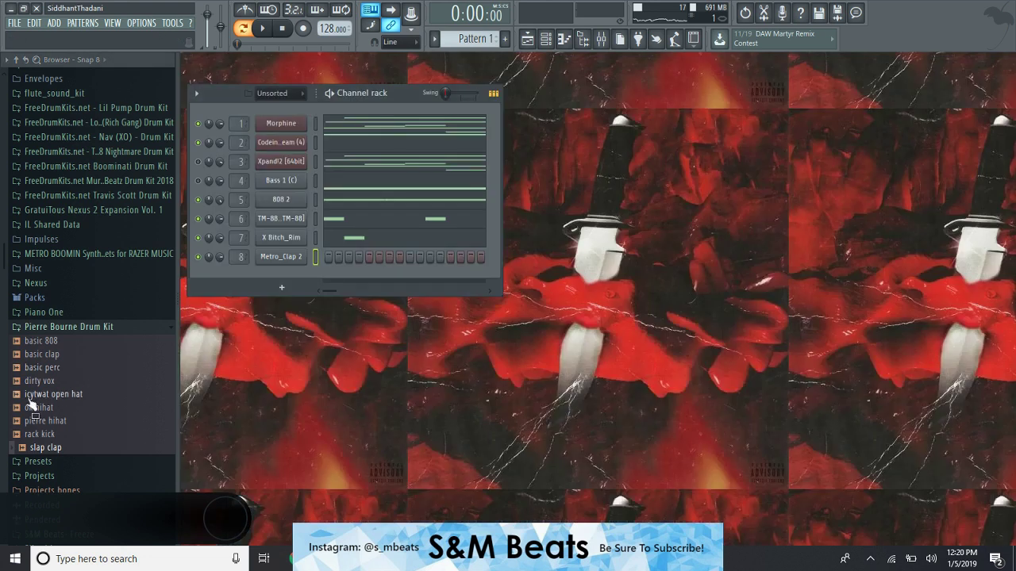
{"action": "left_click_drag", "start_coordinate": [300, 262], "coordinate": [282, 257]}
Place two-step C5 claps at step 9 of bars 1 and 2 in the slap clap channel's piano roll.
{"action": "right_click", "coordinate": [282, 256]}
{"action": "left_click", "coordinate": [328, 258]}
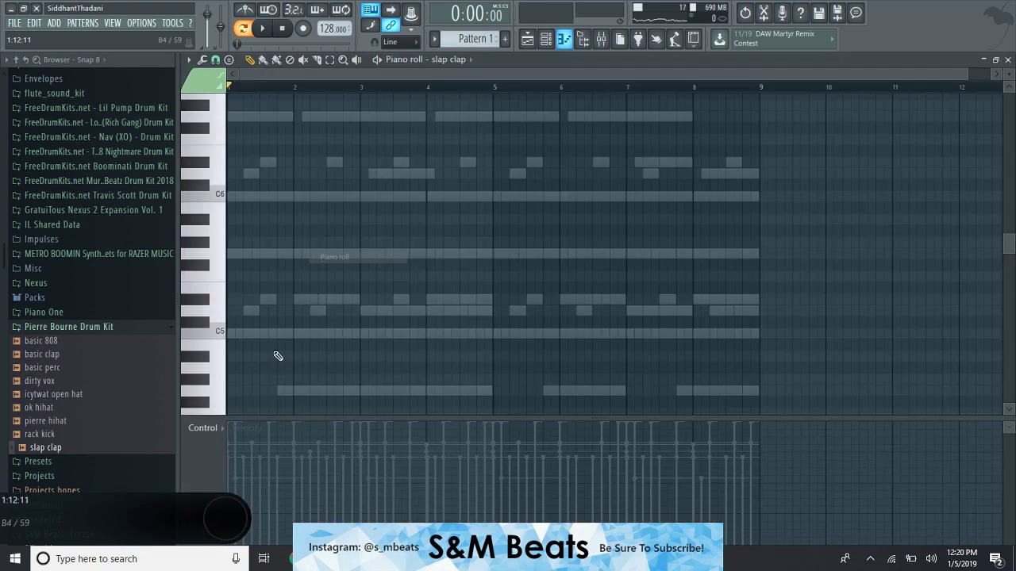
{"action": "key", "text": "space"}
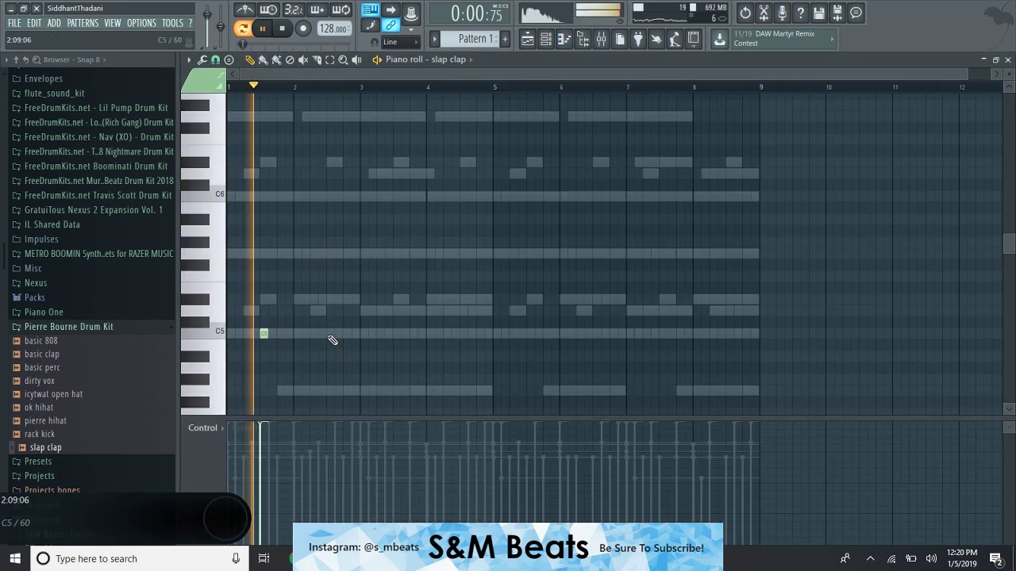
{"action": "key", "text": "space"}
{"action": "left_click", "coordinate": [330, 333]}
{"action": "key", "text": "ctrl+s"}
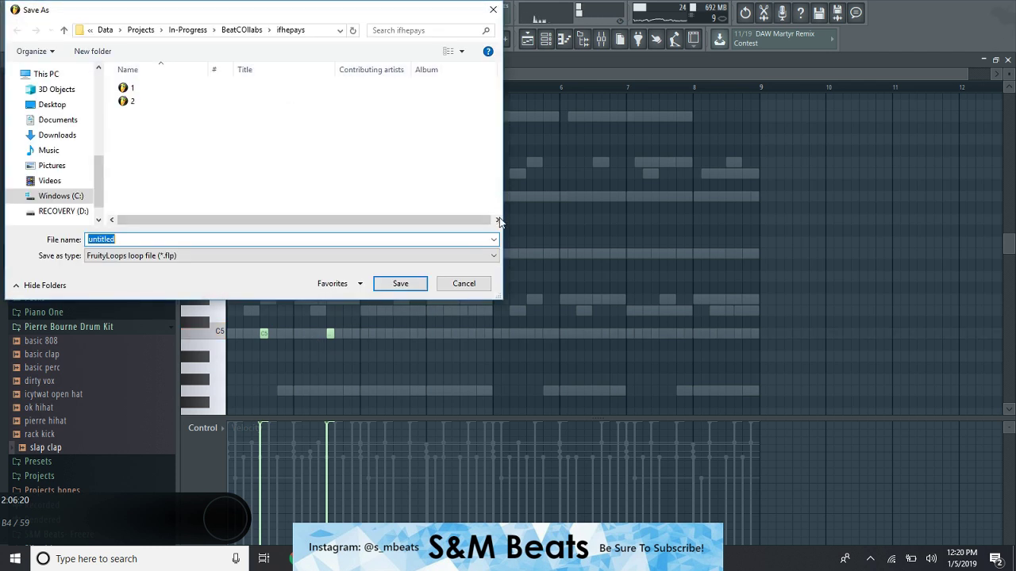
{"action": "left_click", "coordinate": [469, 284]}
Lower the velocity of both claps and add another C5 clap at step 9 of bar 3.
{"action": "key", "text": "ctrl+a"}
{"action": "scroll", "coordinate": [484, 254], "scroll_direction": "down", "scroll_amount": 3}
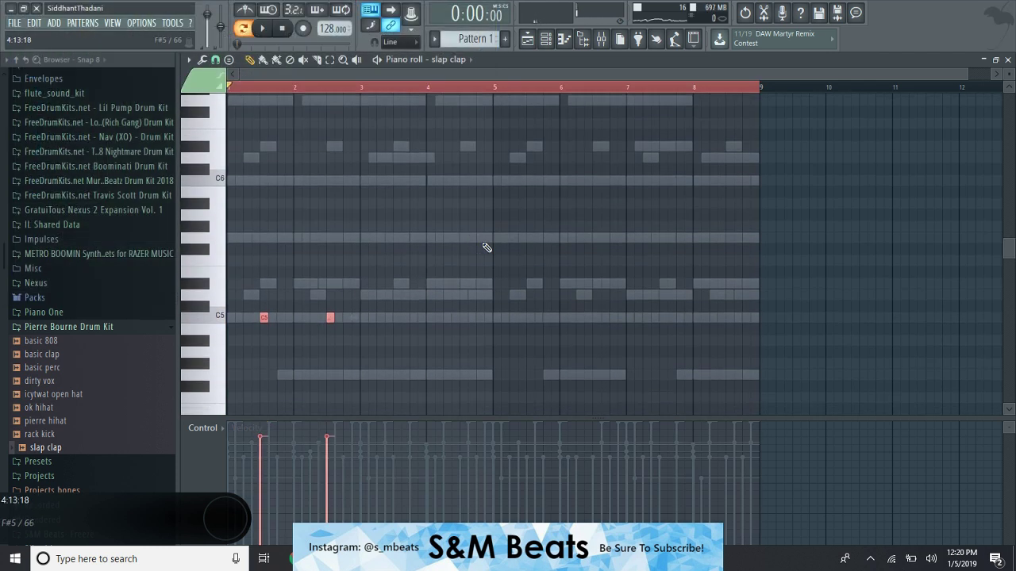
{"action": "scroll", "coordinate": [484, 235], "scroll_direction": "up", "scroll_amount": 1}
{"action": "scroll", "coordinate": [487, 234], "scroll_direction": "down", "scroll_amount": 1}
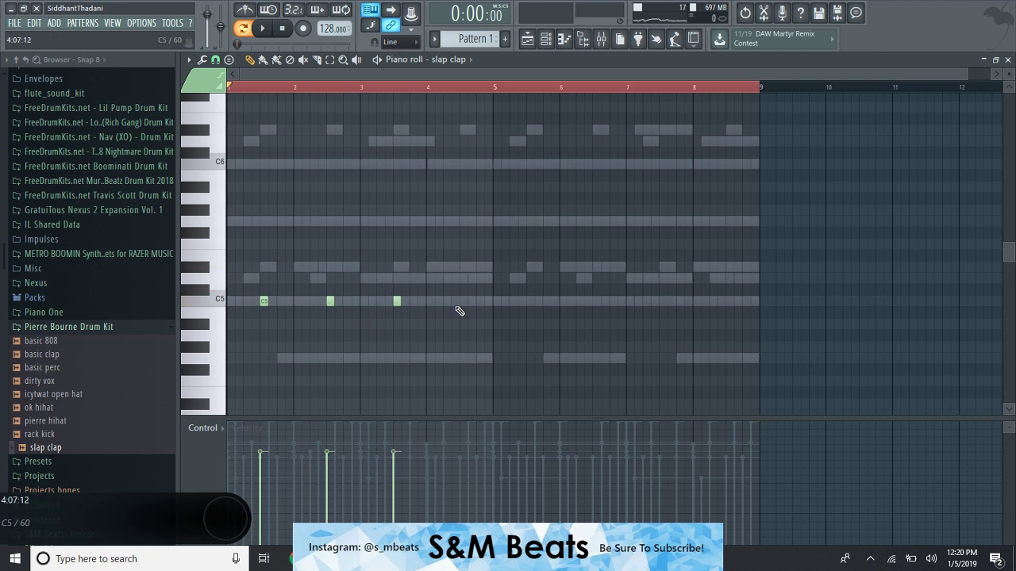
Add a C5 clap at step 9 of bar 4 and repeat the four-bar clap pattern across bars 5 to 8.
{"action": "key", "text": "ctrl+b"}
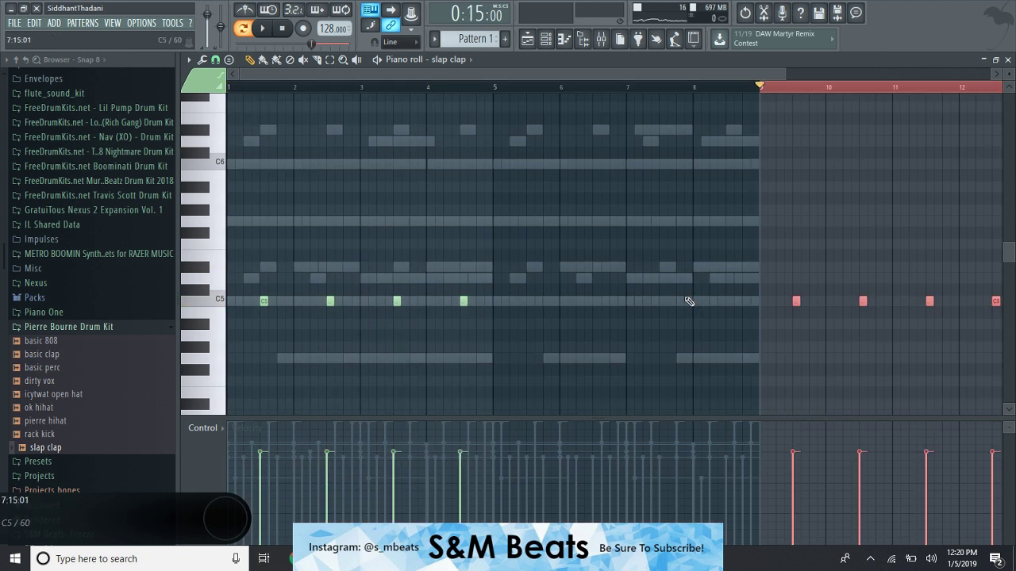
{"action": "key", "text": "Delete"}
{"action": "left_click_drag", "start_coordinate": [609, 90], "coordinate": [45, 157]}
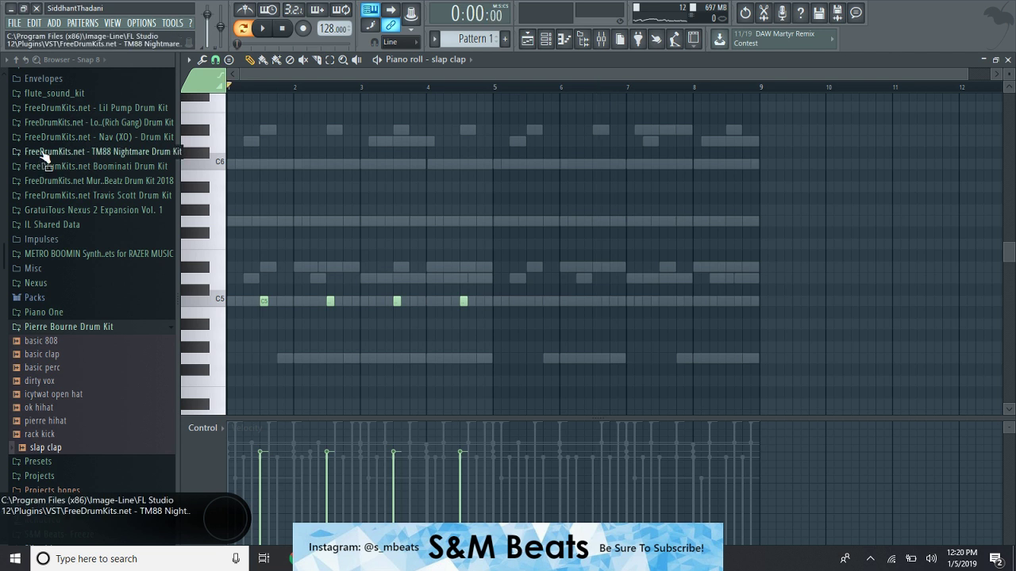
{"action": "key", "text": "ctrl+b"}
{"action": "left_click_drag", "start_coordinate": [468, 299], "coordinate": [530, 309]}
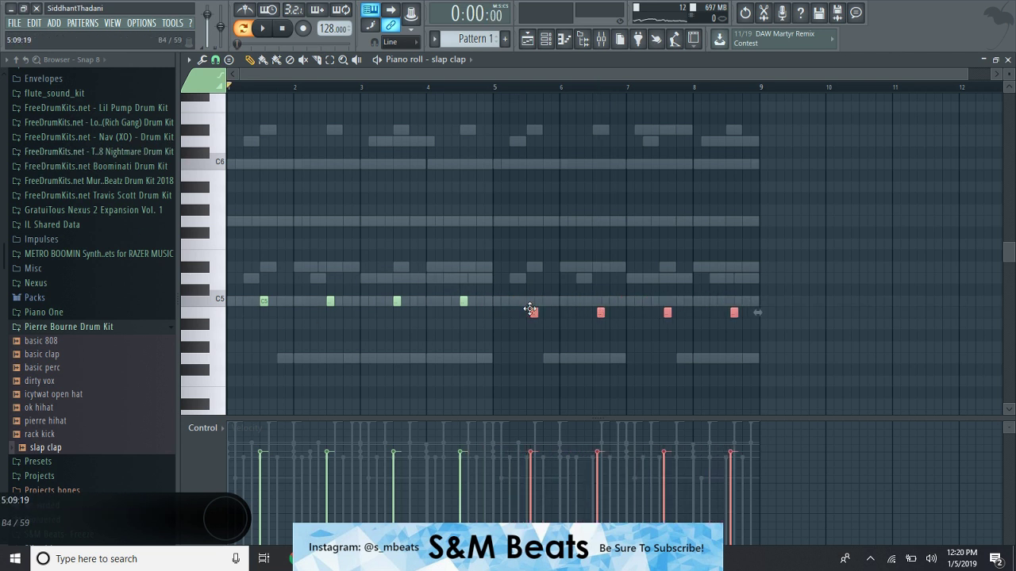
{"action": "left_click", "coordinate": [536, 338]}
{"action": "right_click", "coordinate": [539, 338]}
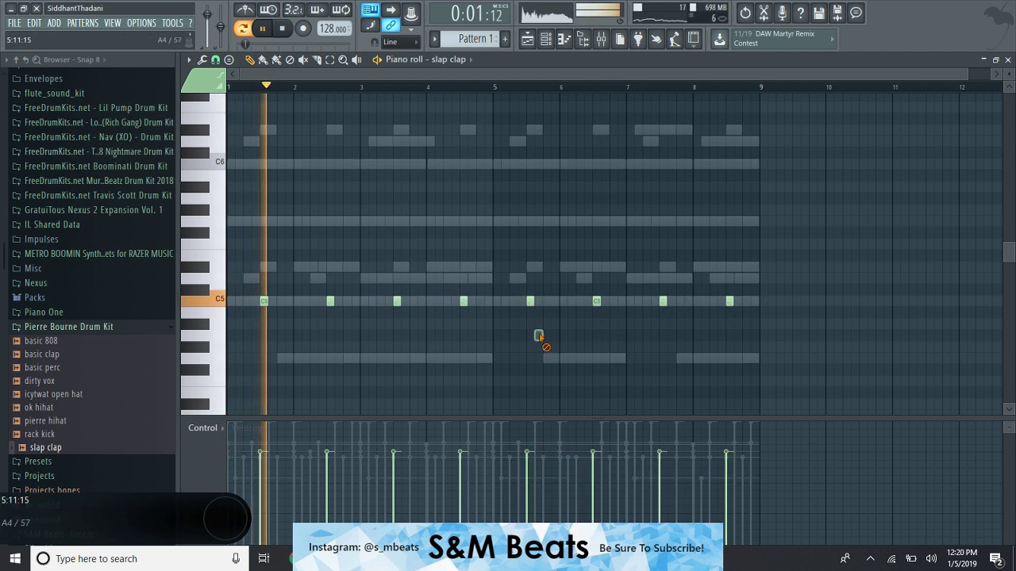
{"action": "left_click", "coordinate": [1008, 62]}
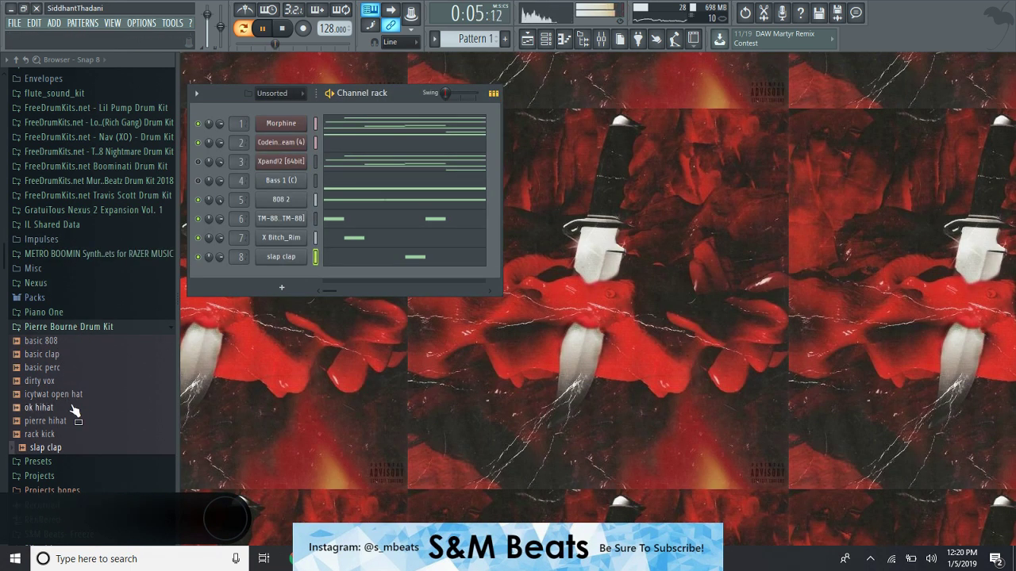
Add the icytwat open hat sample as a new channel on mixer track 9 and open its piano roll.
{"action": "left_click_drag", "start_coordinate": [63, 403], "coordinate": [240, 281]}
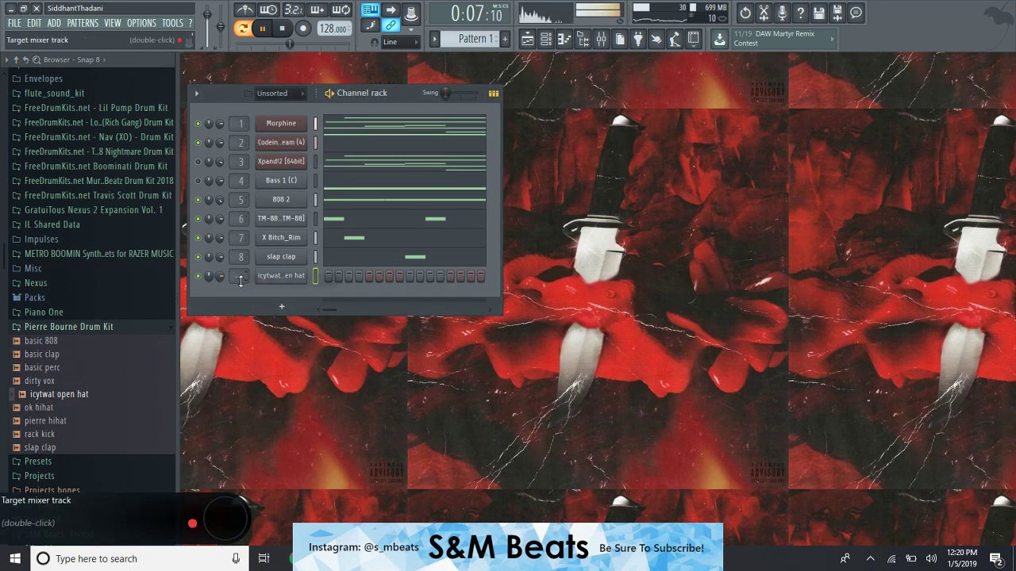
{"action": "right_click", "coordinate": [259, 275]}
{"action": "left_click", "coordinate": [295, 275]}
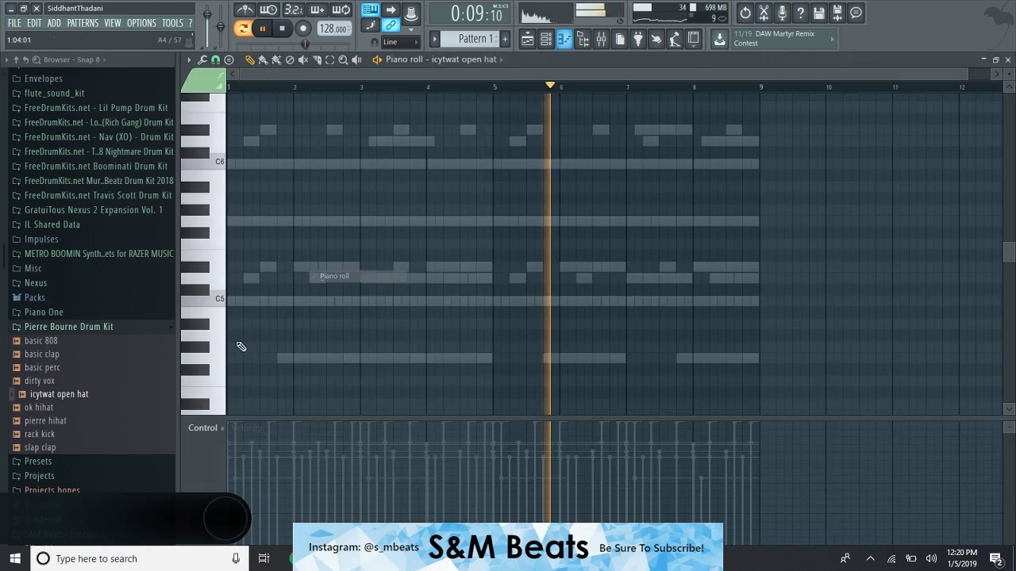
Place two-step open hats at step 13 of every bar, C5 in bars 1, 3, 5 and 7 and A#4 in bars 2, 4, 6 and 8.
{"action": "left_click", "coordinate": [413, 301]}
{"action": "key", "text": "space"}
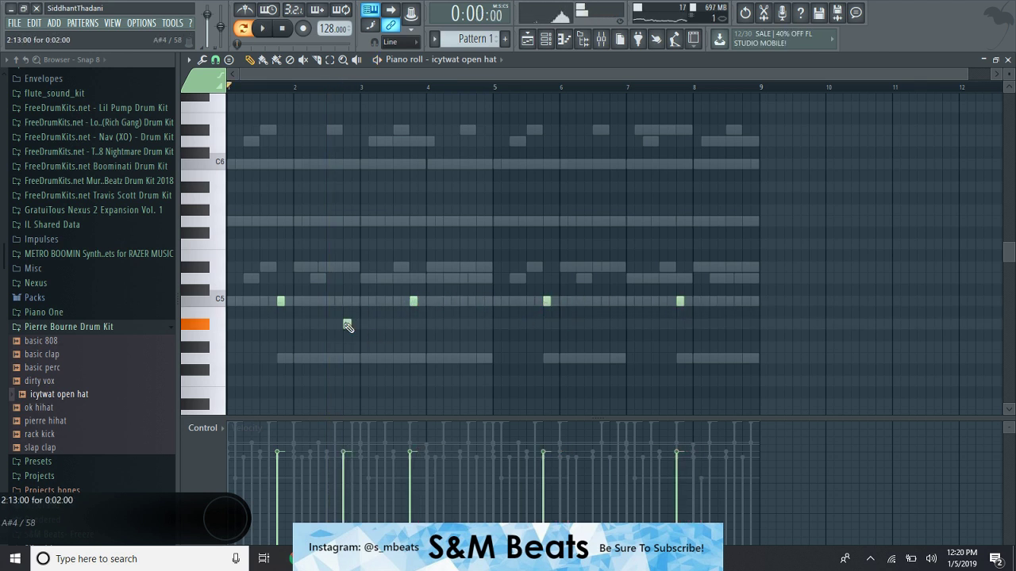
{"action": "left_click", "coordinate": [347, 324]}
{"action": "key", "text": "space"}
{"action": "left_click", "coordinate": [481, 324]}
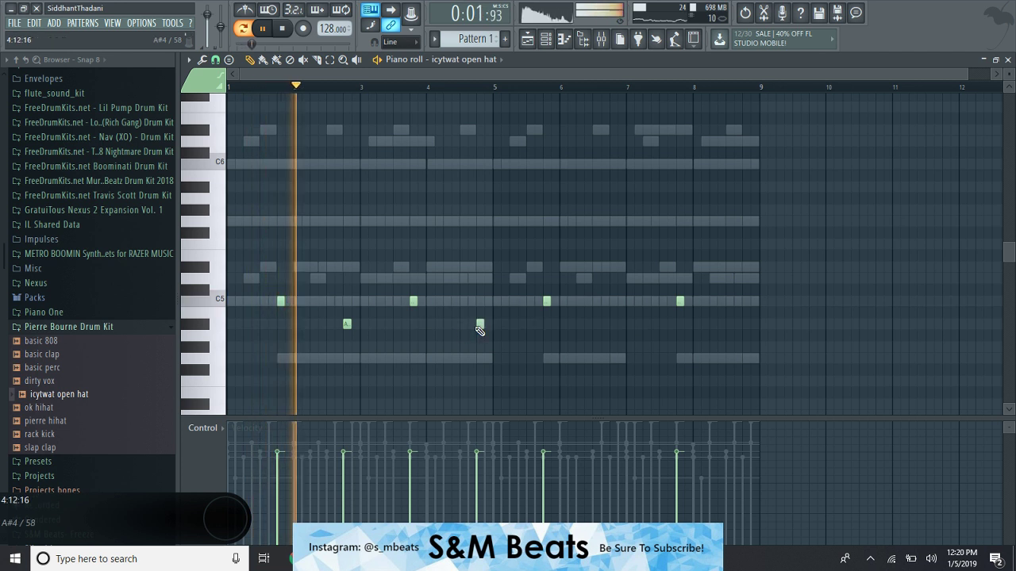
{"action": "left_click", "coordinate": [613, 324]}
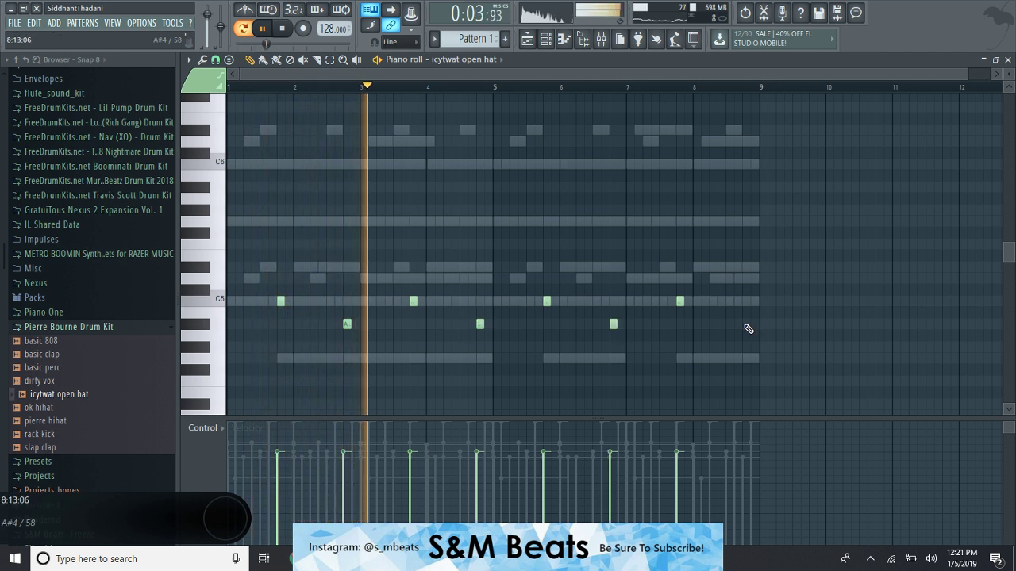
{"action": "key", "text": "F7"}
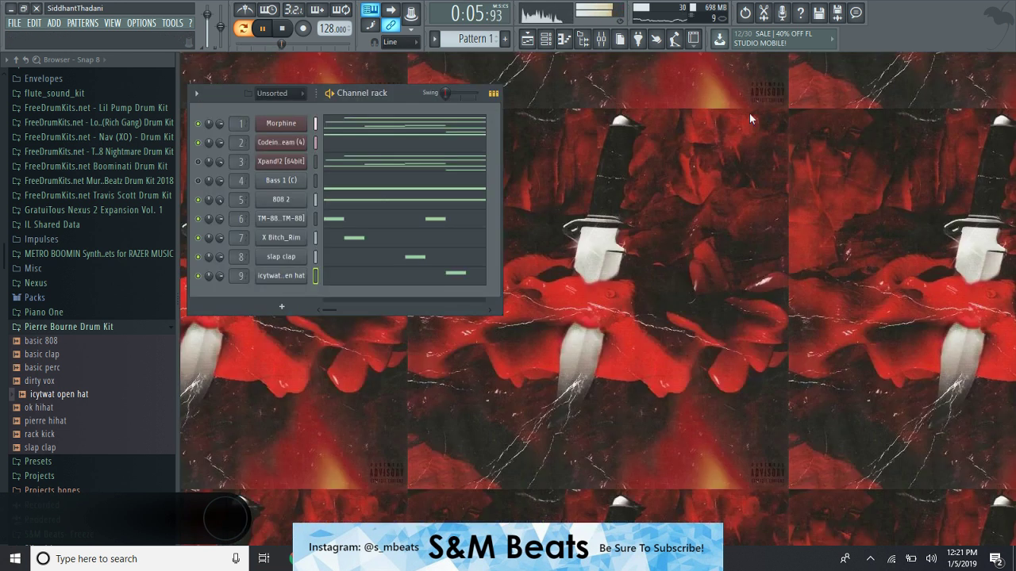
Add perc 2 from the Murda Beatz kit's perc folder as a new channel on mixer track 10 and open its piano roll.
{"action": "left_click", "coordinate": [79, 323]}
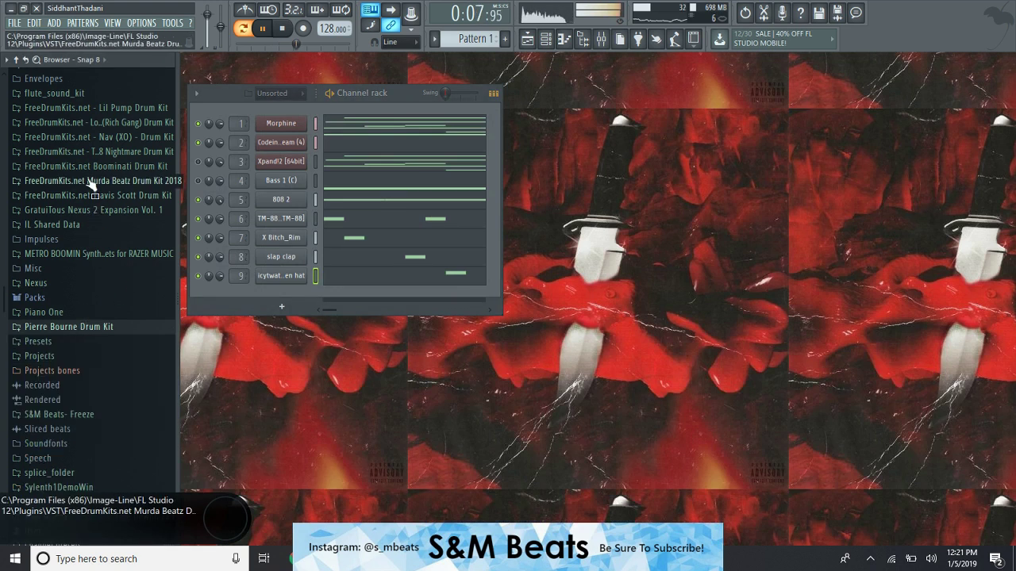
{"action": "left_click", "coordinate": [91, 181]}
{"action": "left_click", "coordinate": [79, 195]}
{"action": "left_click", "coordinate": [56, 211]}
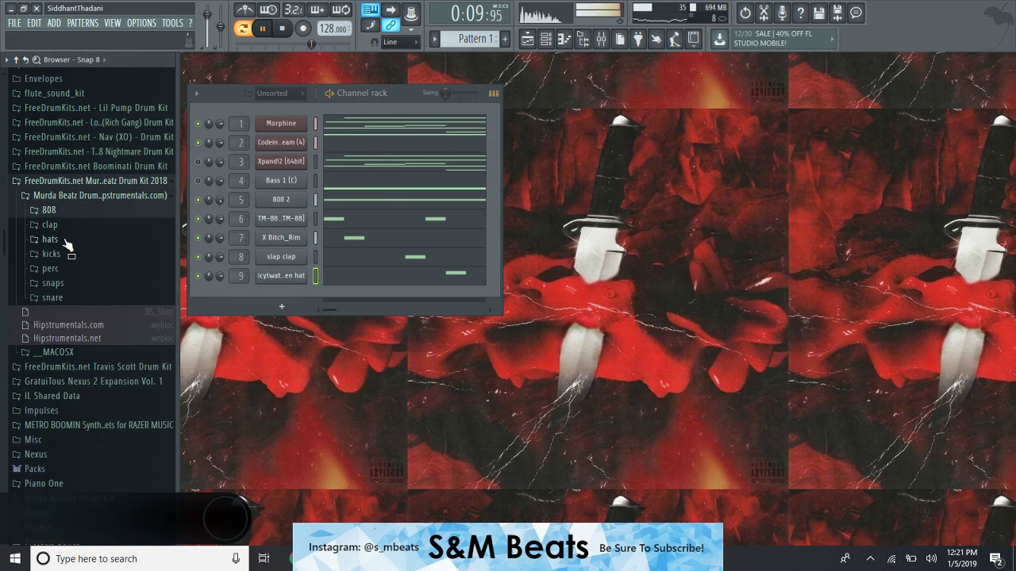
{"action": "left_click", "coordinate": [66, 270]}
{"action": "left_click", "coordinate": [70, 296]}
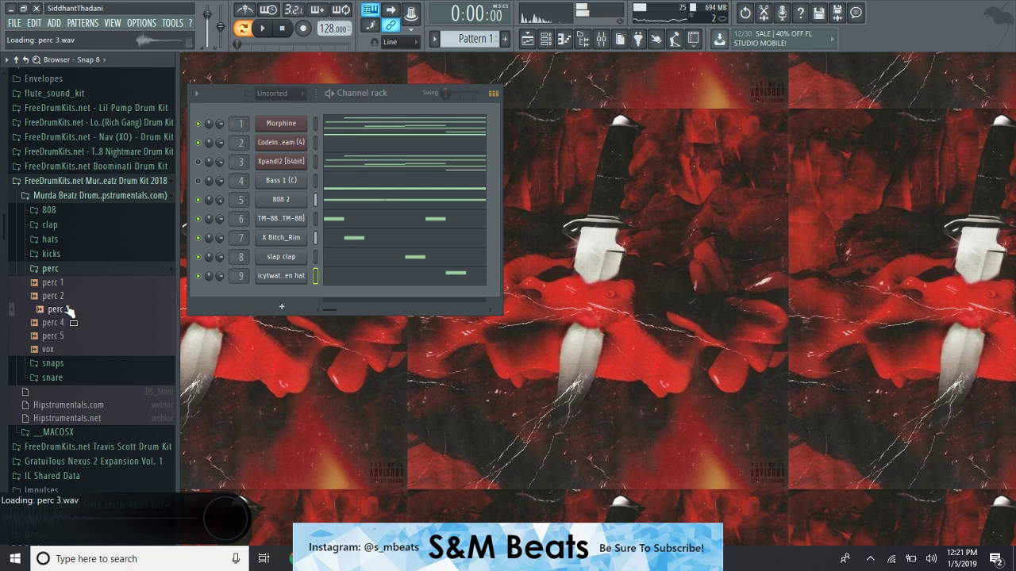
{"action": "left_click_drag", "start_coordinate": [245, 307], "coordinate": [248, 311]}
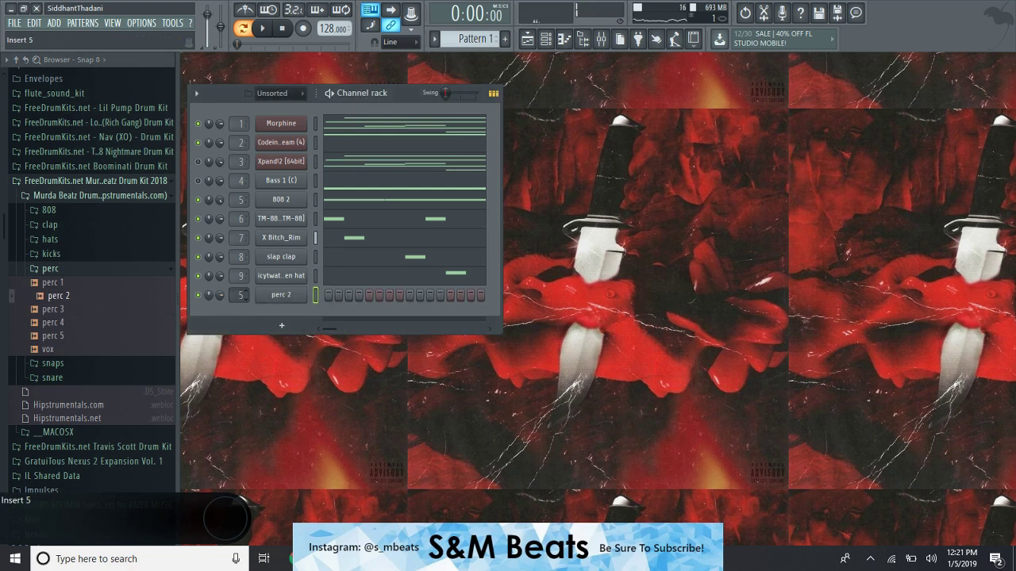
{"action": "right_click", "coordinate": [302, 292]}
{"action": "left_click", "coordinate": [341, 296]}
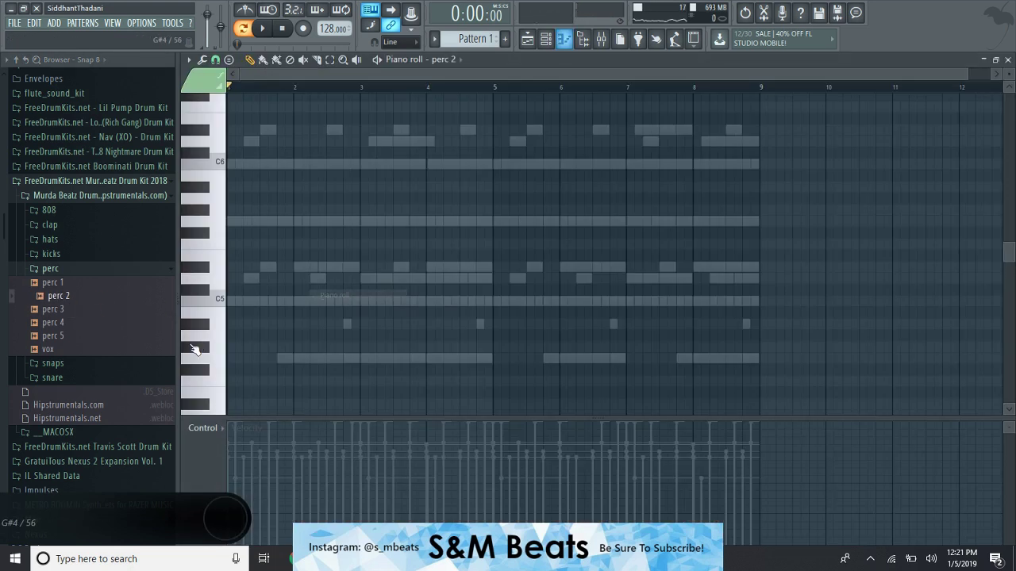
Try a two-step C5 perc at step 5 and step 7 of bar 1 in perc 2's piano roll and remove it again.
{"action": "key", "text": "space"}
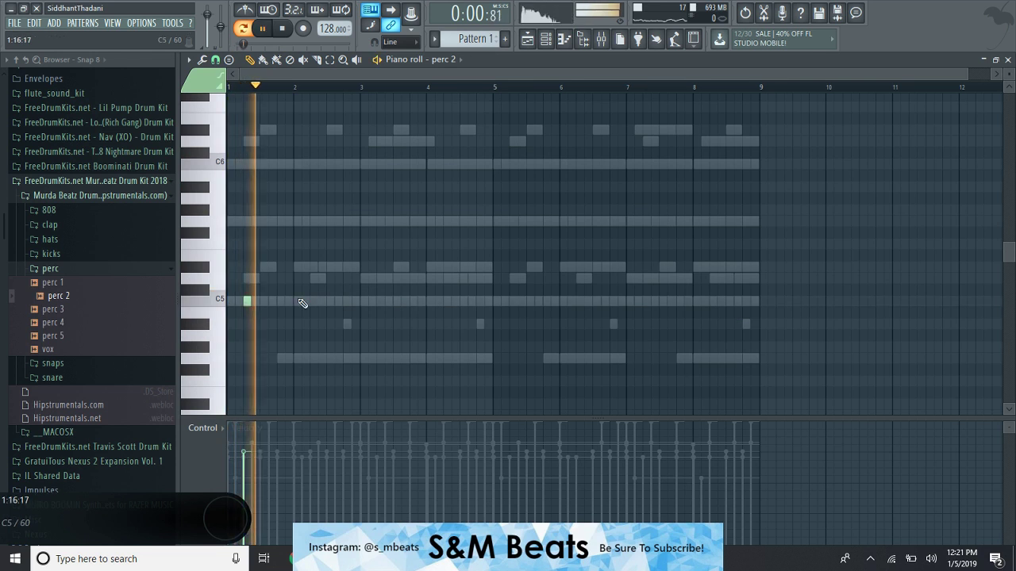
{"action": "key", "text": "space"}
{"action": "left_click", "coordinate": [252, 303]}
{"action": "key", "text": "space"}
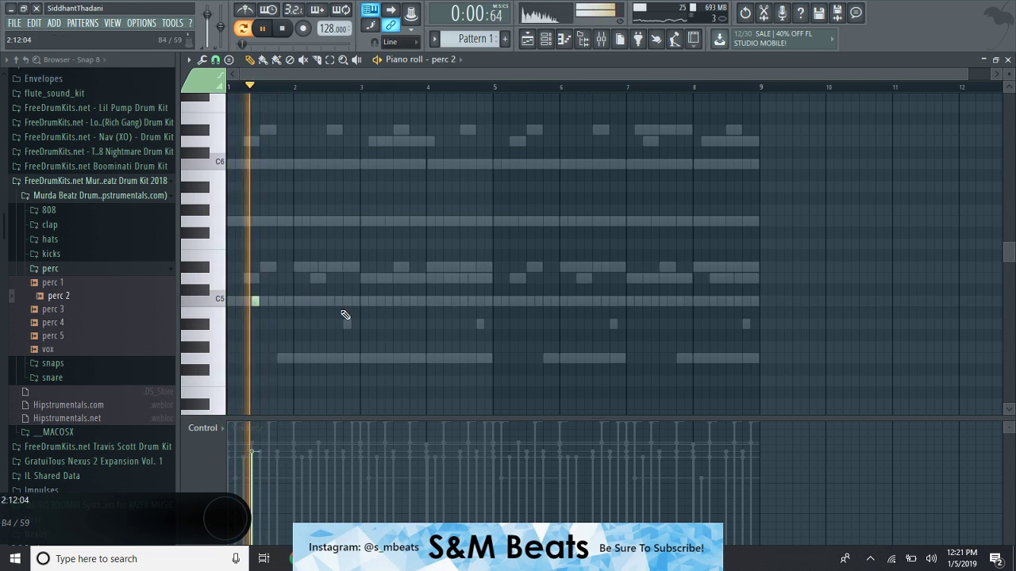
{"action": "right_click", "coordinate": [255, 302]}
Place C5 percs at step 15 of bar 1 and step 3 of bar 2, and copy the pair to the same steps of bars 5 and 6.
{"action": "key", "text": "space"}
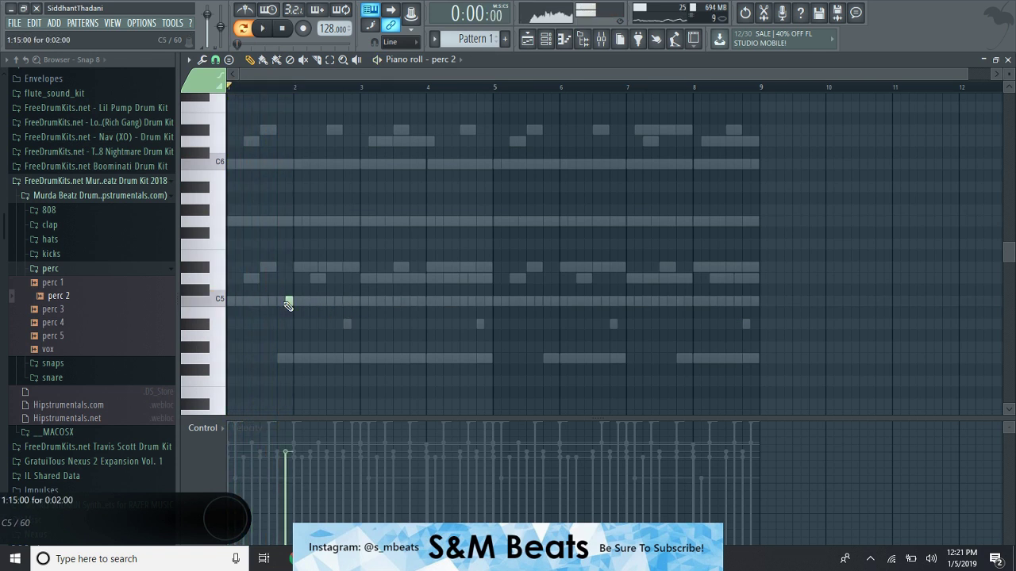
{"action": "left_click", "coordinate": [303, 300]}
{"action": "key", "text": "space"}
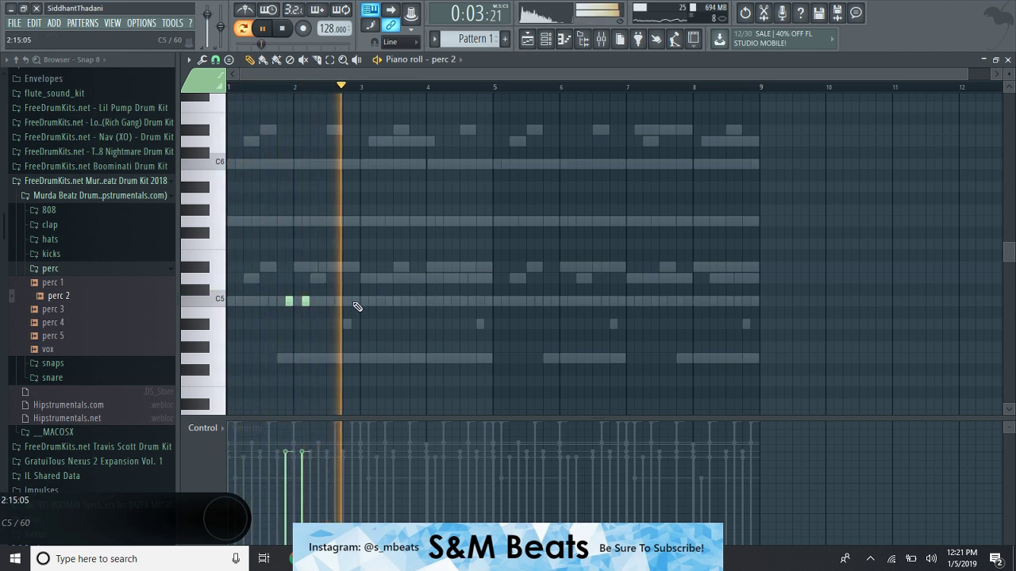
{"action": "left_click", "coordinate": [313, 301]}
{"action": "left_click", "coordinate": [330, 301]}
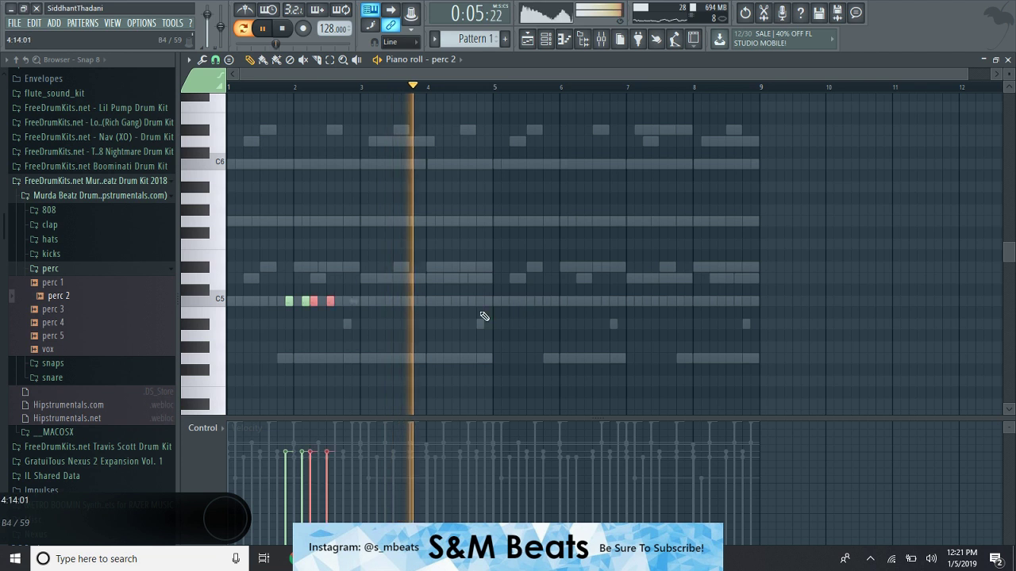
{"action": "key", "text": "space"}
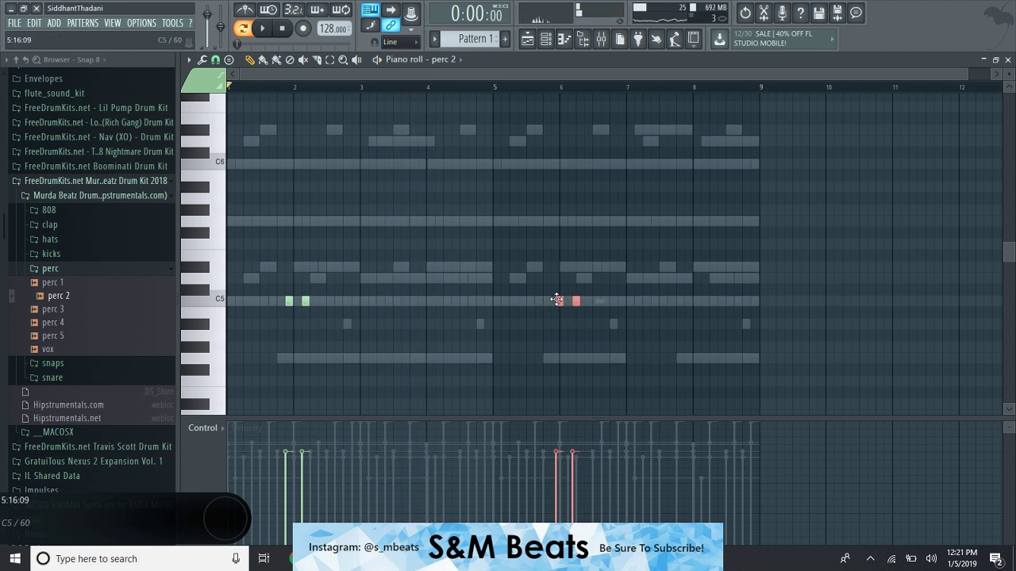
{"action": "key", "text": "space"}
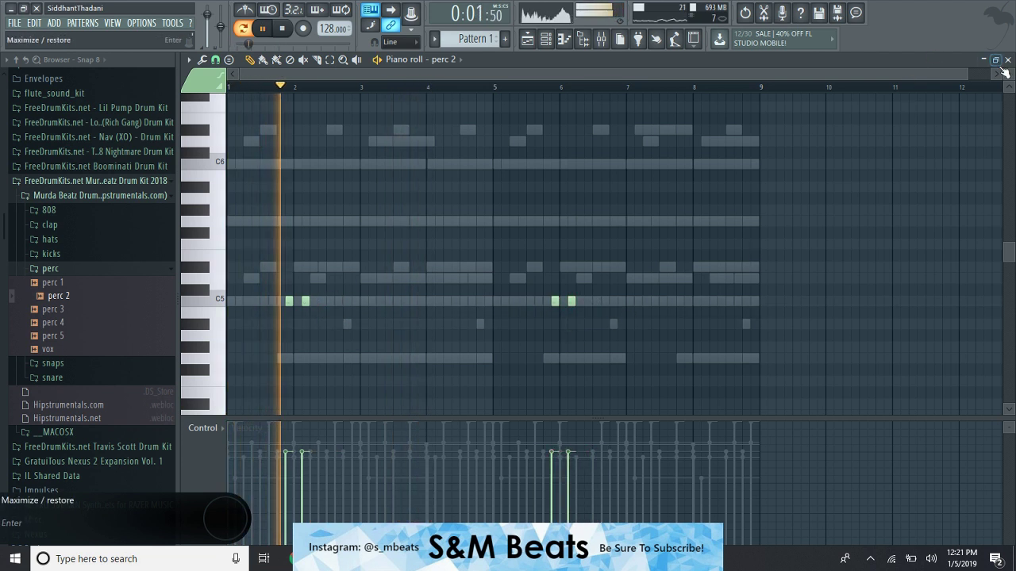
{"action": "key", "text": "F7"}
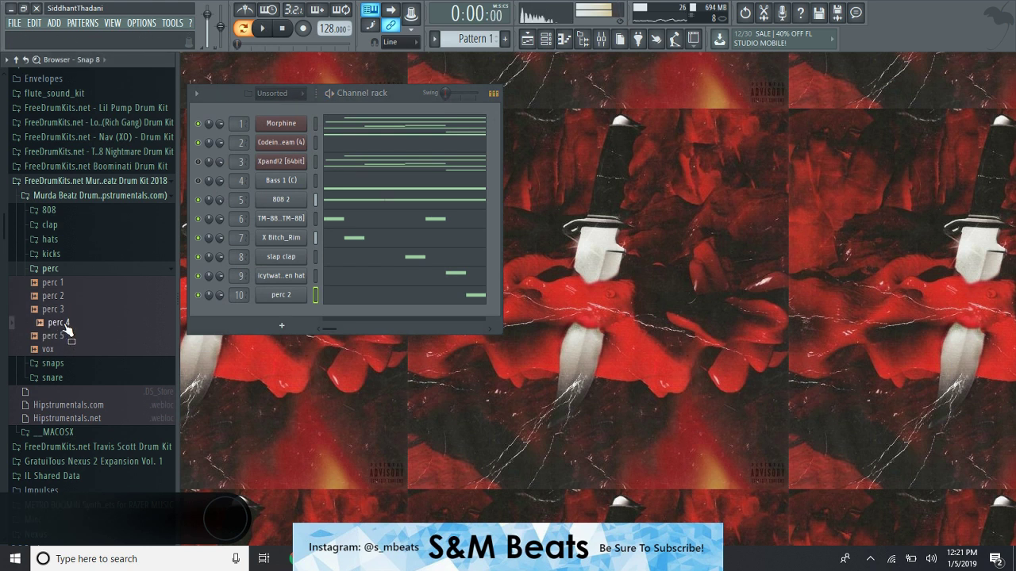
Transpose the four perc 2 notes down to A#4 and play the pattern back.
{"action": "left_click", "coordinate": [50, 270]}
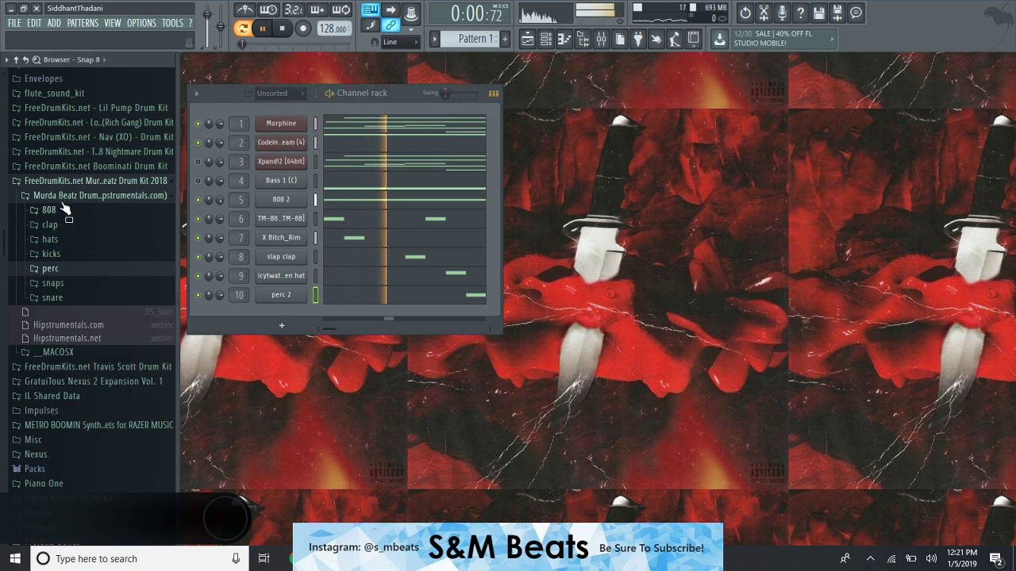
{"action": "left_click", "coordinate": [80, 180]}
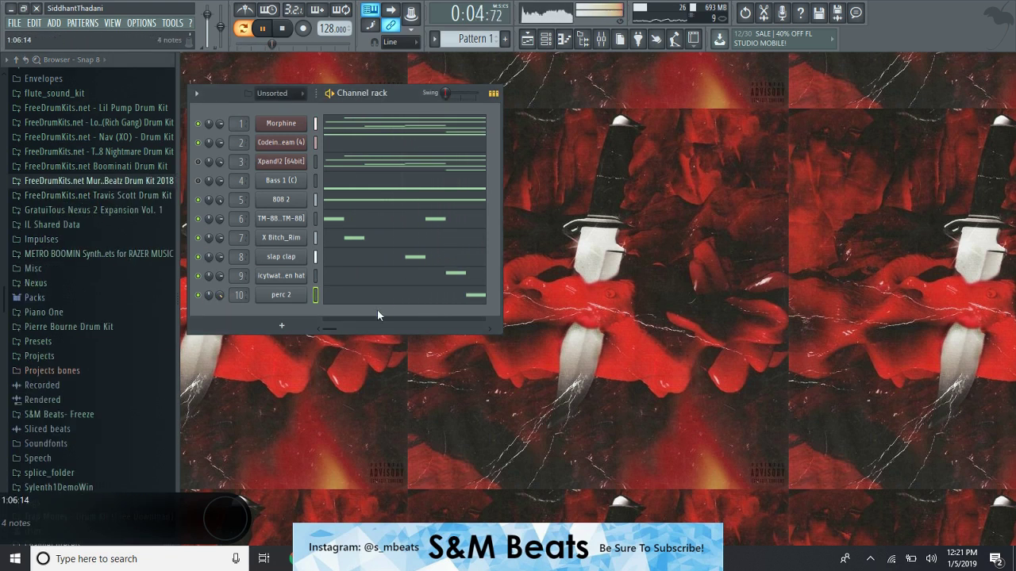
{"action": "key", "text": "F7"}
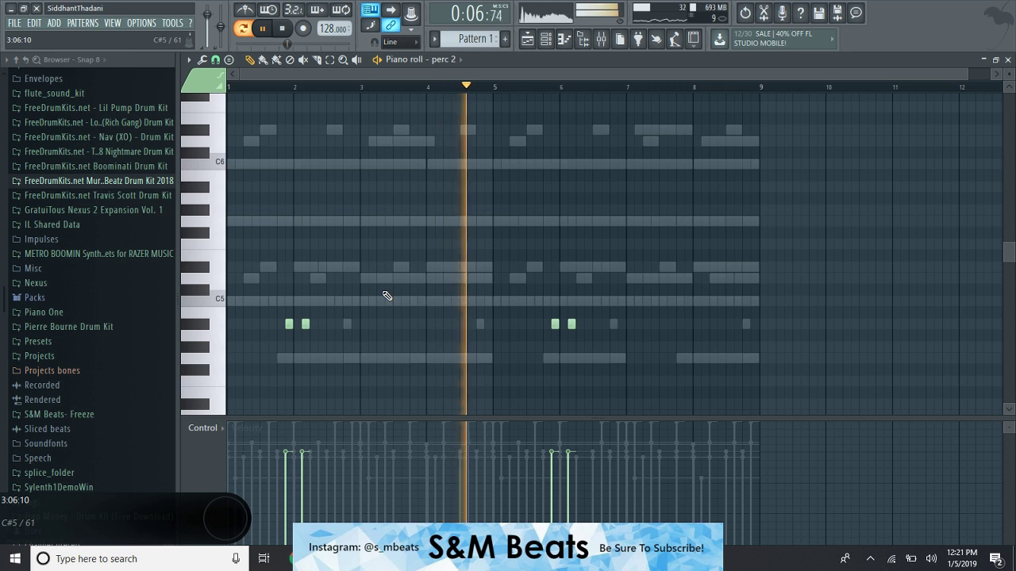
{"action": "key", "text": "space"}
{"action": "key", "text": "space"}
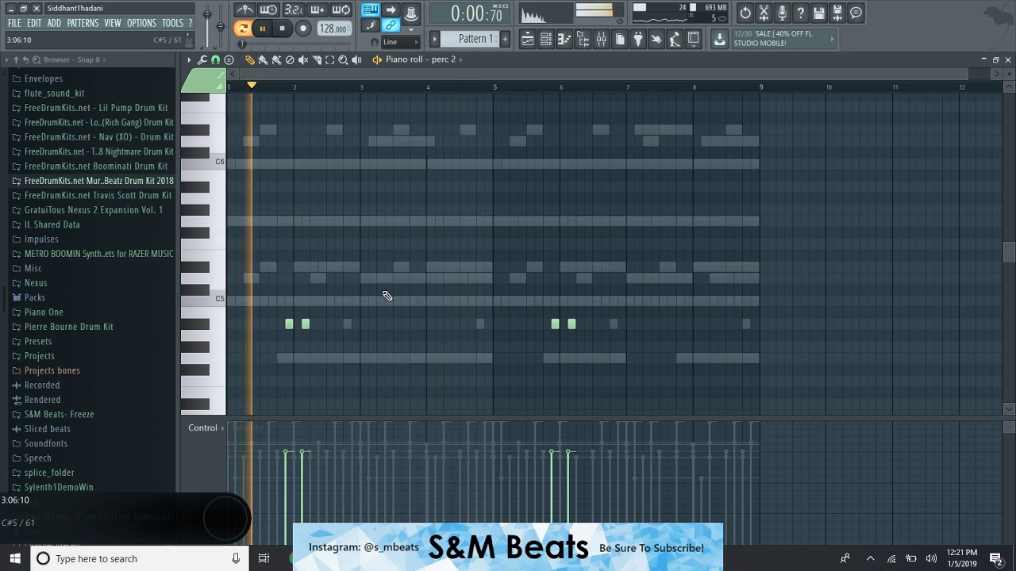
{"action": "key", "text": "space"}
{"action": "key", "text": "space"}
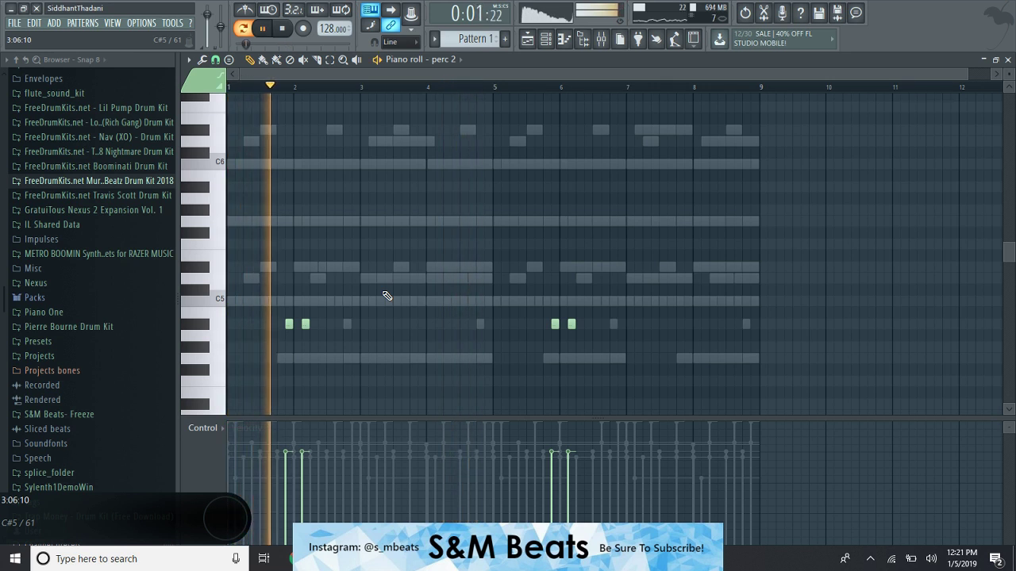
{"action": "left_click", "coordinate": [1008, 60]}
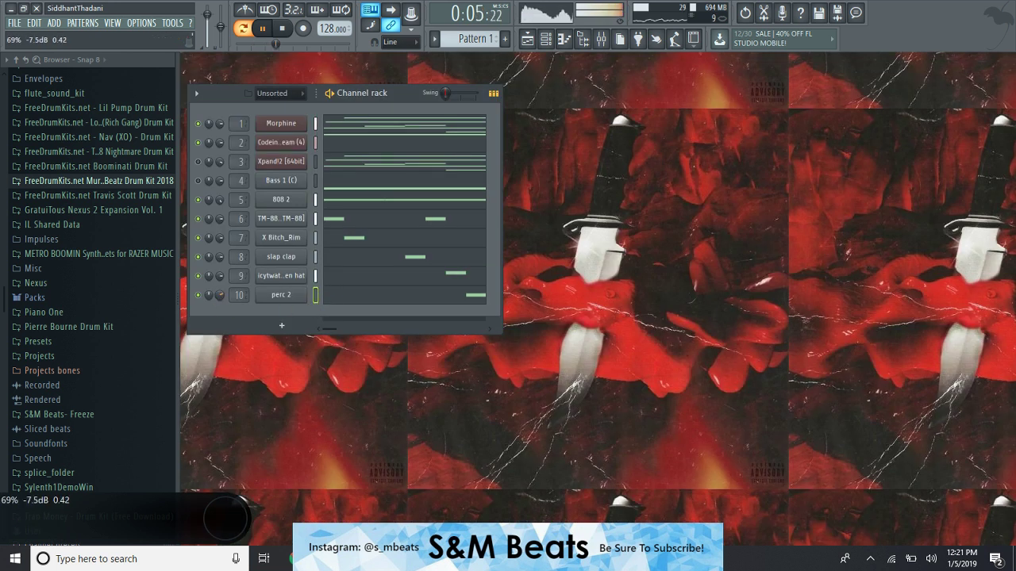
{"action": "key", "text": "space"}
Add Trapaholic_Snare from the Boominati kit's Snares folder as a new channel on mixer track 11 and open its piano roll.
{"action": "left_click", "coordinate": [77, 168]}
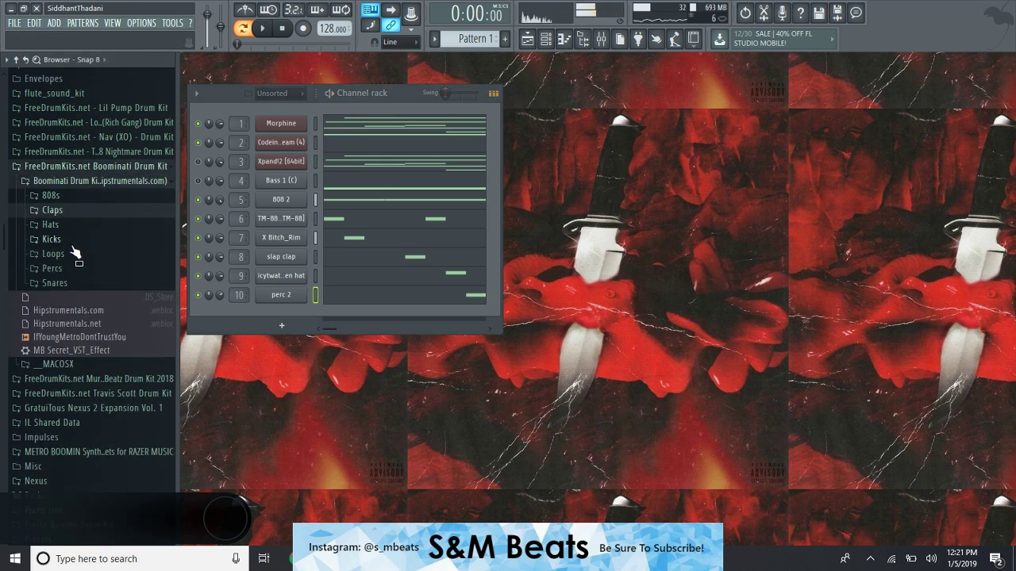
{"action": "left_click", "coordinate": [56, 284]}
{"action": "left_click", "coordinate": [75, 309]}
{"action": "left_click", "coordinate": [76, 324]}
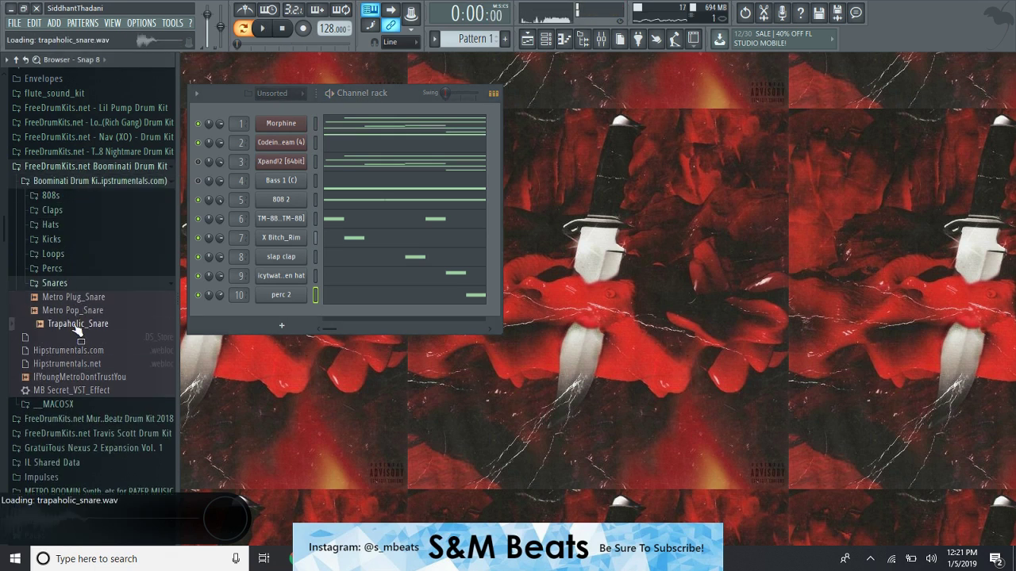
{"action": "left_click_drag", "start_coordinate": [276, 314], "coordinate": [278, 313]}
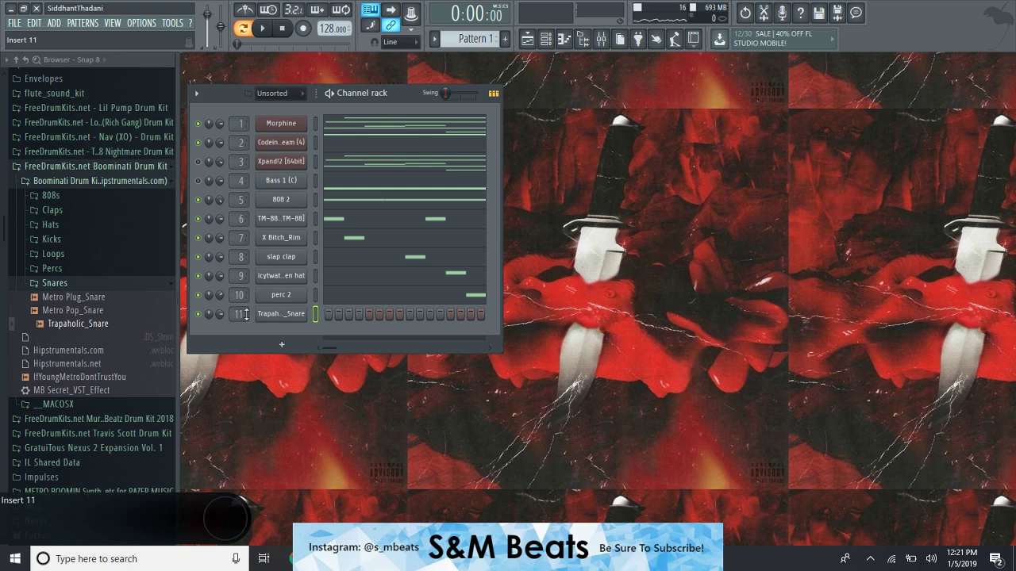
{"action": "right_click", "coordinate": [285, 314]}
{"action": "left_click", "coordinate": [340, 313]}
Try a C5 snare at step 15 of bar 2 during playback and remove it again.
{"action": "key", "text": "space"}
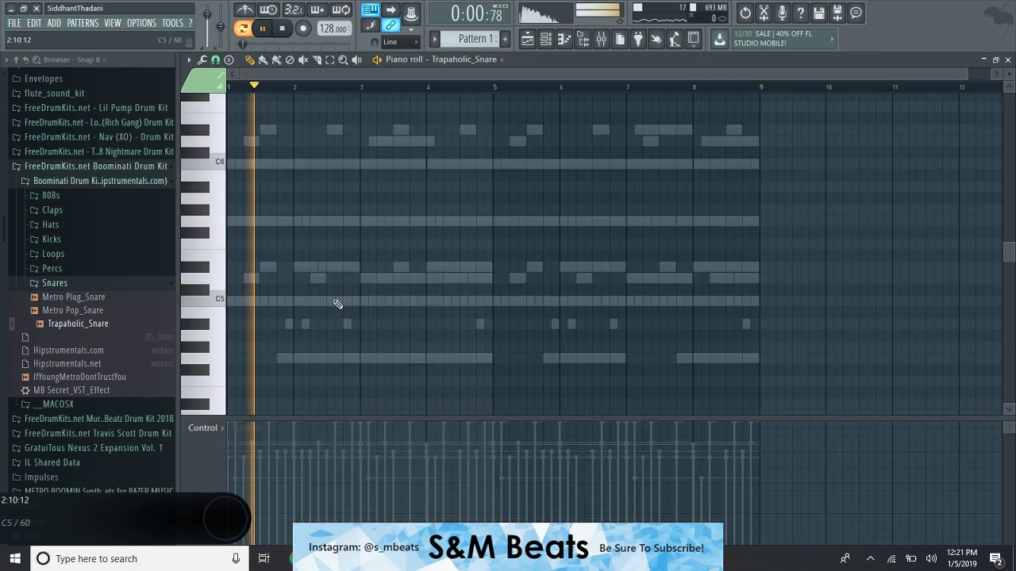
{"action": "left_click", "coordinate": [355, 302]}
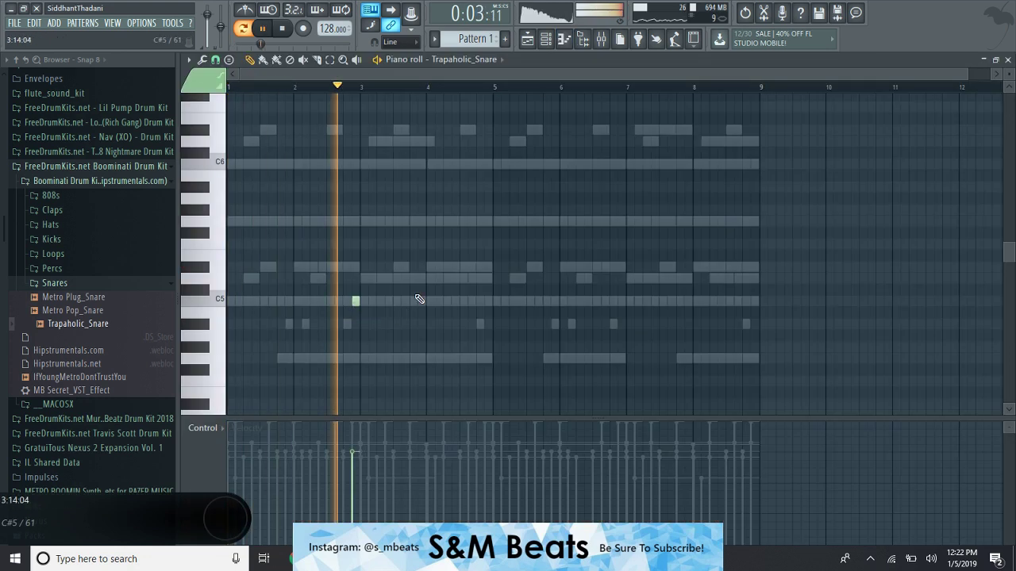
{"action": "right_click", "coordinate": [356, 302]}
{"action": "key", "text": "space"}
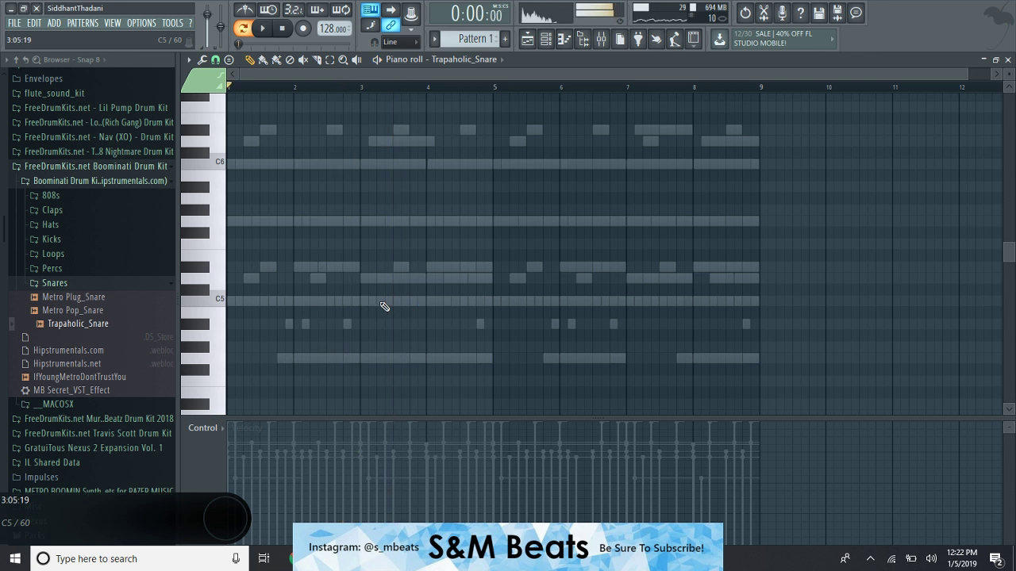
Place C5 snares at step 11 of bars 2 and 4, and copy the pair to the same steps of bars 6 and 8.
{"action": "left_click", "coordinate": [339, 302]}
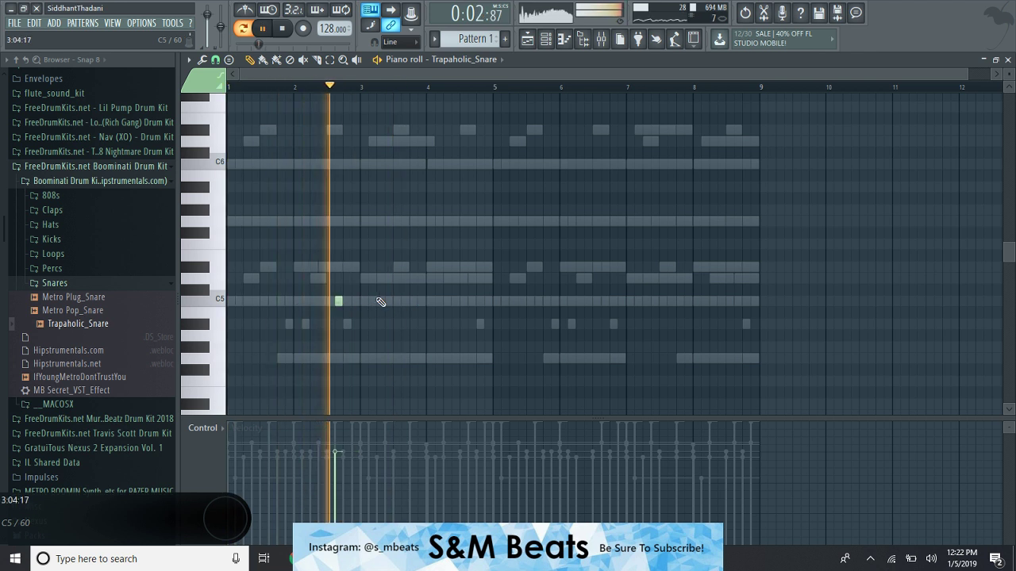
{"action": "left_click", "coordinate": [472, 300]}
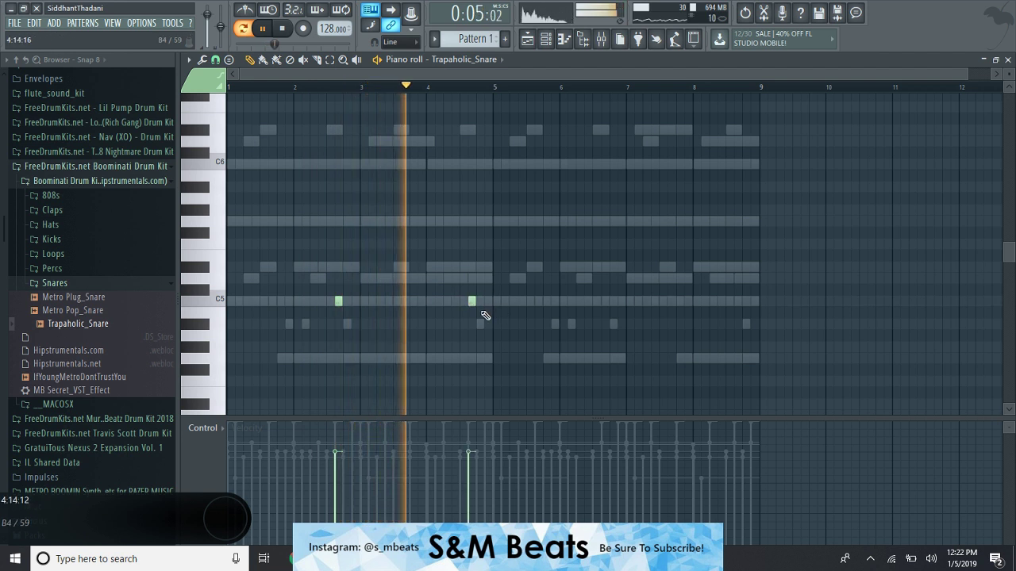
{"action": "key", "text": "ctrl+b"}
{"action": "left_click_drag", "start_coordinate": [480, 302], "coordinate": [611, 311]}
{"action": "left_click", "coordinate": [674, 320]}
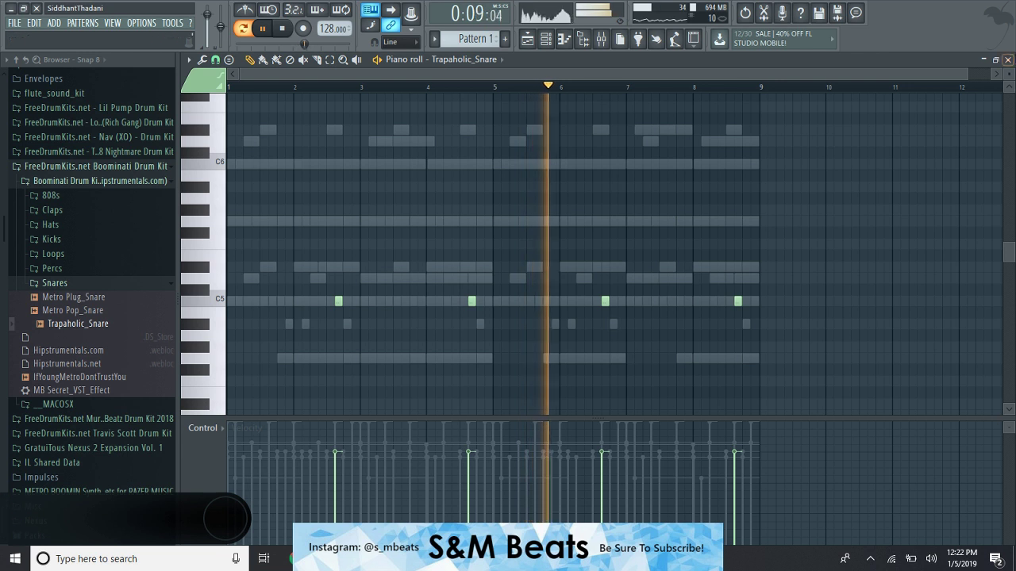
{"action": "left_click", "coordinate": [1007, 59]}
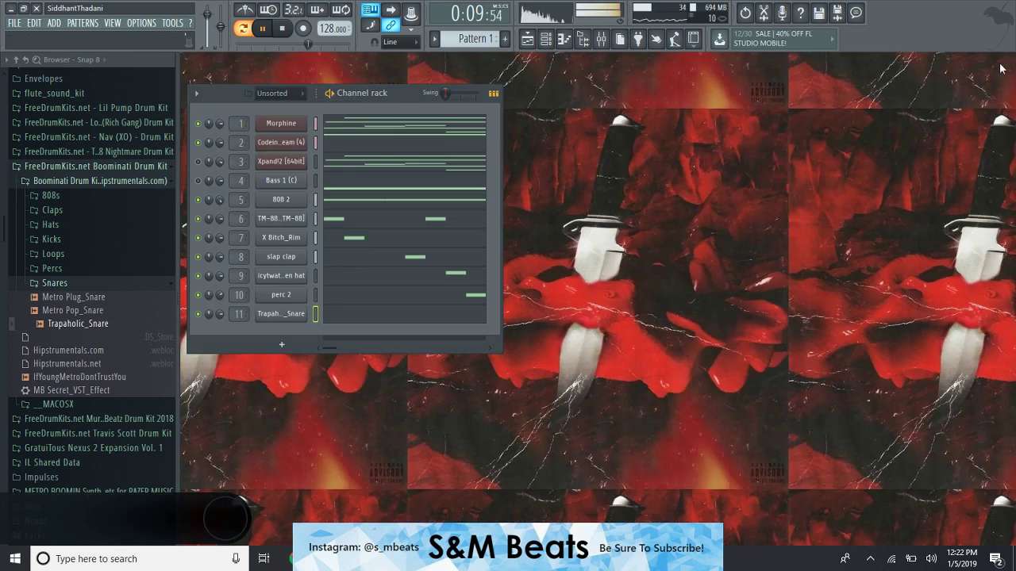
Replace the channel 11 snare sample with Metro Vibe_Shaker from the Boominati kit's Percs folder and play the pattern in its piano roll.
{"action": "left_click", "coordinate": [61, 270]}
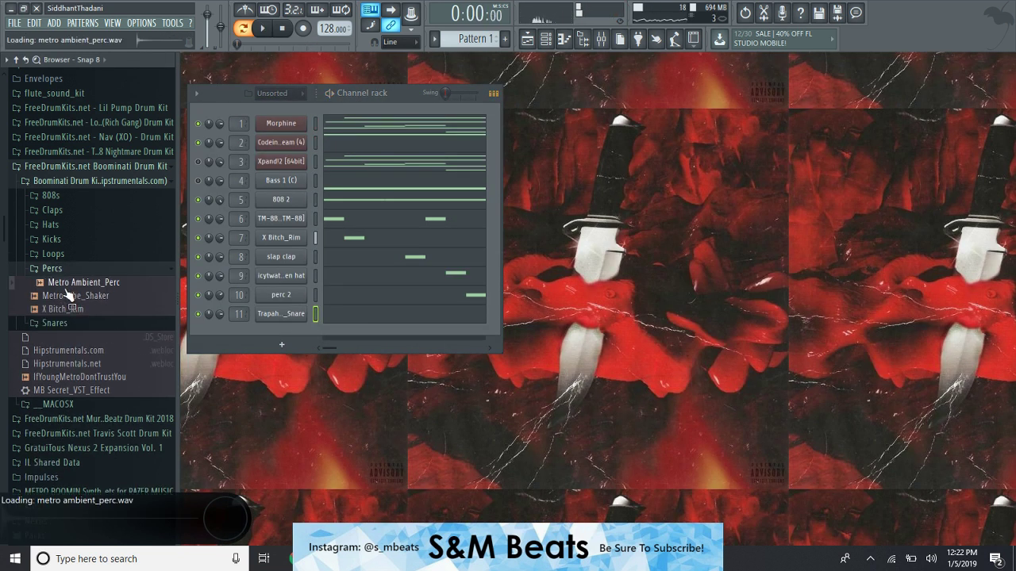
{"action": "left_click_drag", "start_coordinate": [293, 316], "coordinate": [298, 324]}
{"action": "left_click", "coordinate": [340, 325]}
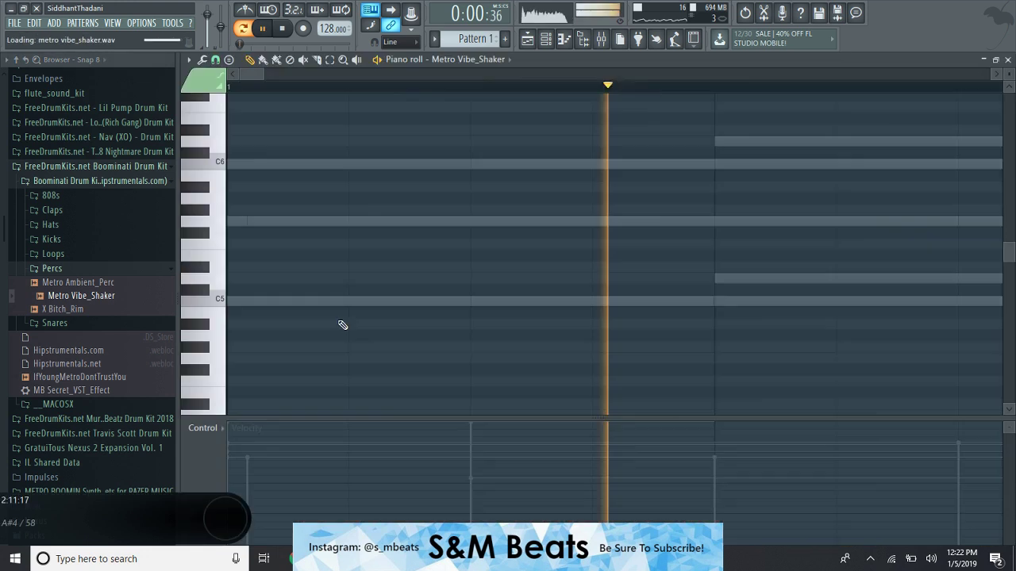
{"action": "key", "text": "space"}
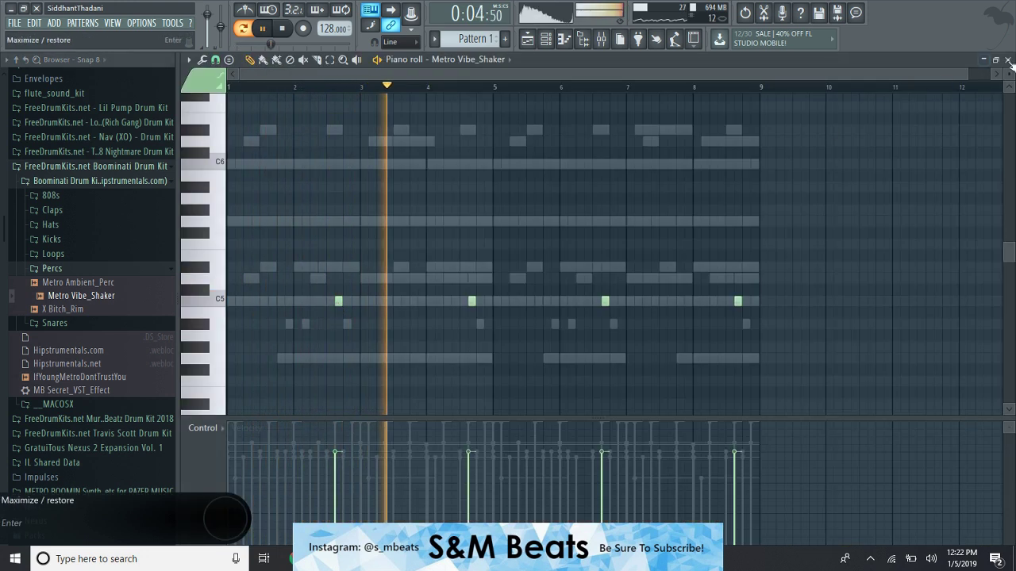
Transpose the four channel 11 notes down to A#4 and close the piano roll.
{"action": "left_click", "coordinate": [1007, 59]}
{"action": "left_click", "coordinate": [350, 316]}
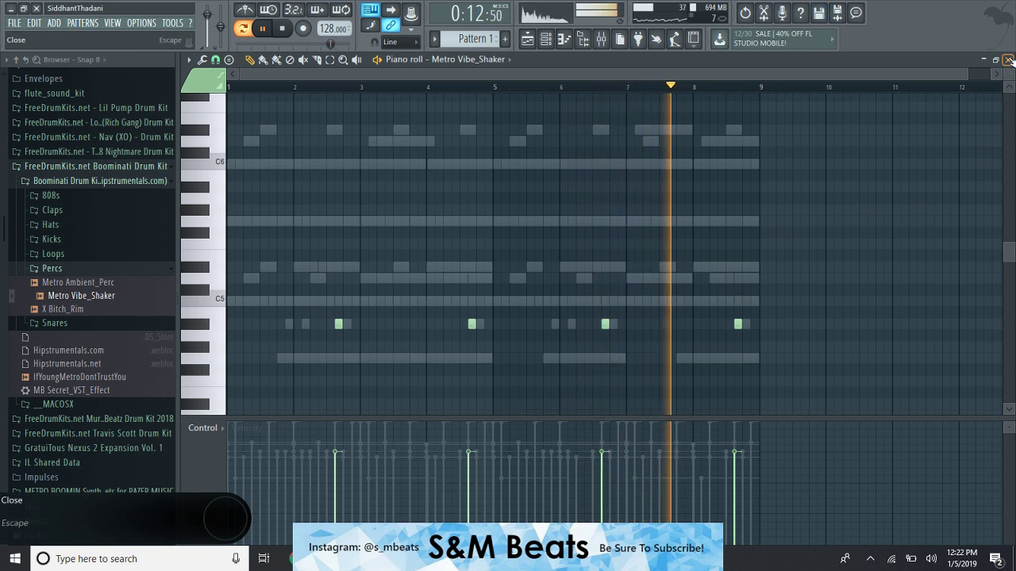
{"action": "key", "text": "F7"}
Add Hi Hat Nav 4 from the Nav (XO) kit's Hi Hat folder as a new channel on mixer track 12.
{"action": "left_click", "coordinate": [52, 269]}
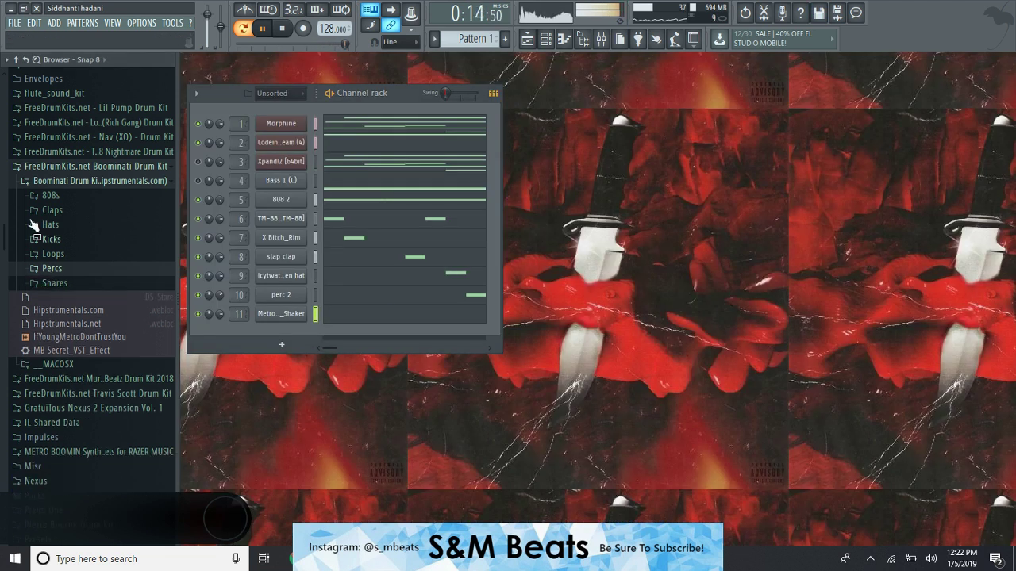
{"action": "left_click", "coordinate": [64, 166]}
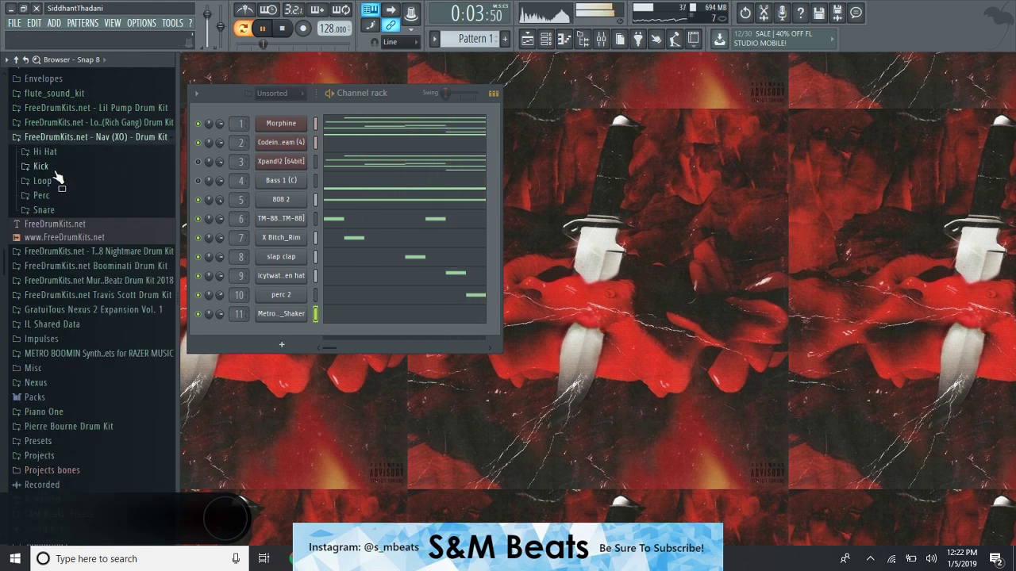
{"action": "left_click", "coordinate": [46, 151]}
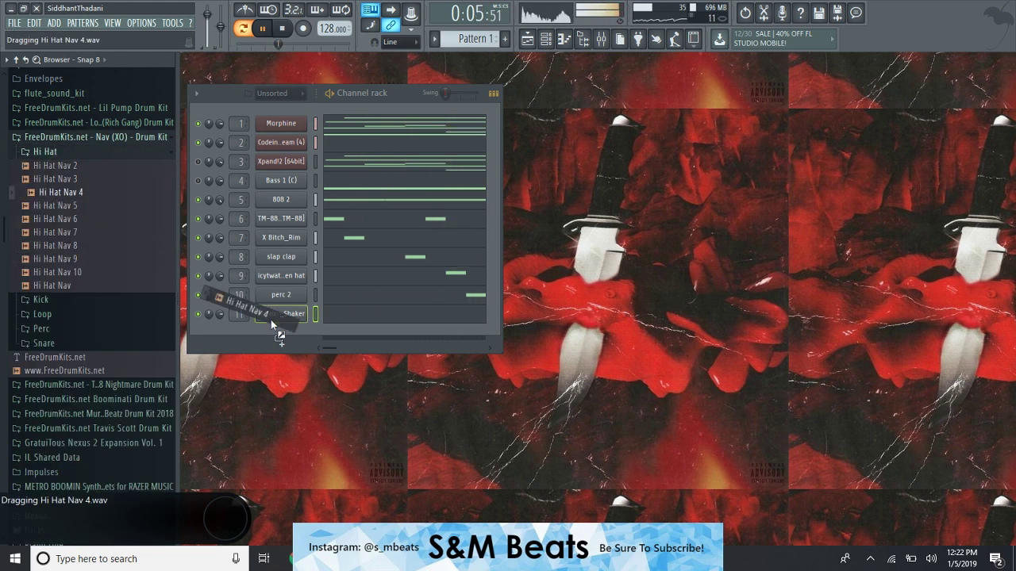
{"action": "left_click_drag", "start_coordinate": [258, 332], "coordinate": [259, 333]}
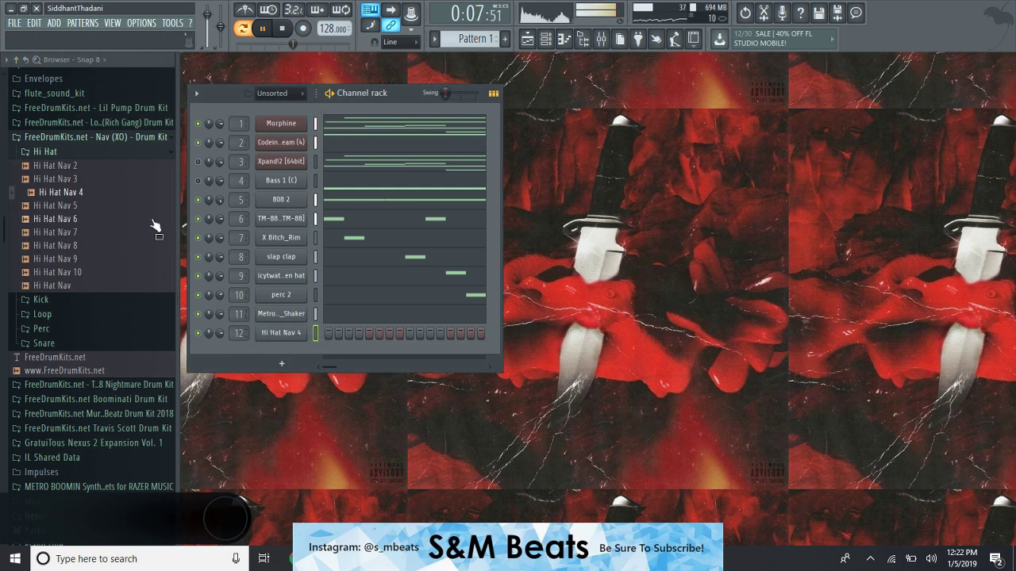
{"action": "left_click", "coordinate": [27, 137]}
Fill every 2 steps of the Hi Hat Nav 4 channel and listen to the pattern.
{"action": "right_click", "coordinate": [306, 329]}
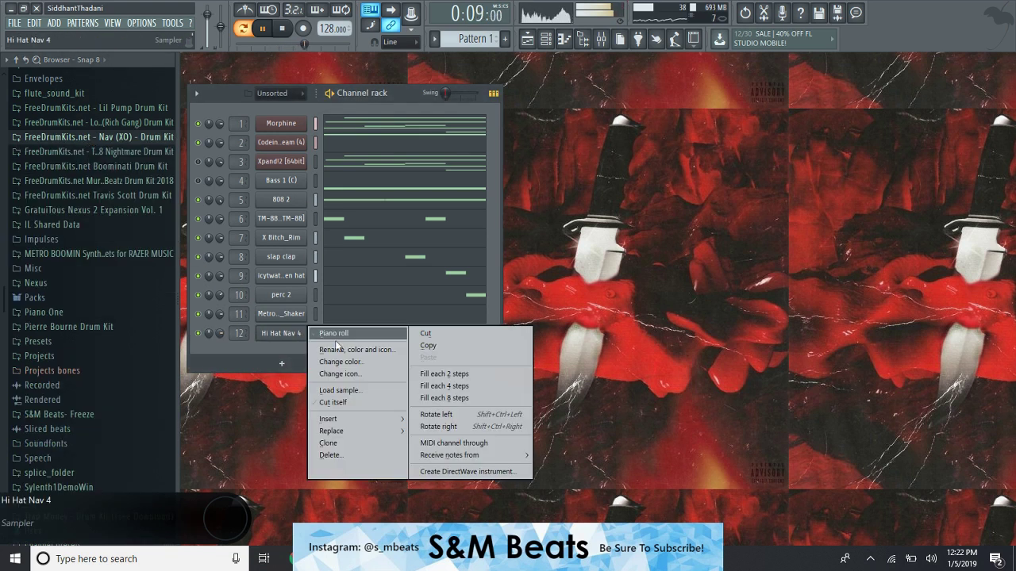
{"action": "left_click", "coordinate": [452, 373]}
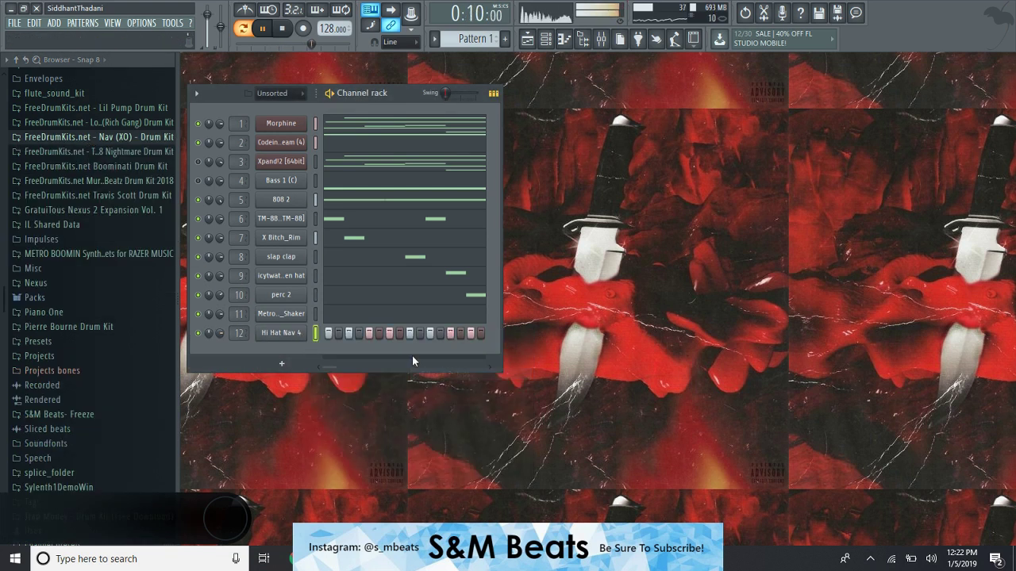
{"action": "right_click", "coordinate": [287, 335]}
{"action": "left_click", "coordinate": [217, 317]}
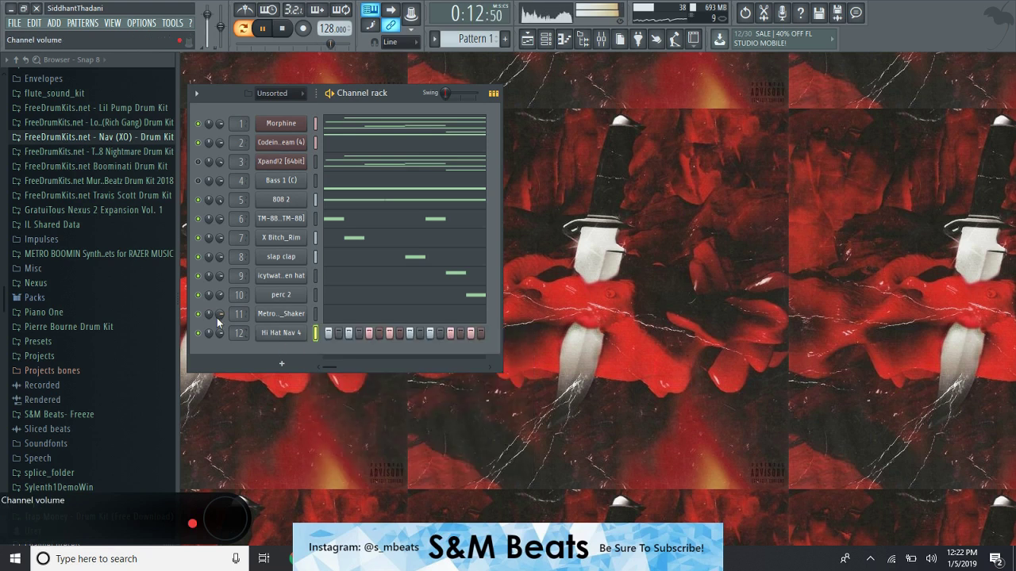
{"action": "key", "text": "space"}
Browse the Boominati and Nav (XO) drum kits and audition percs as a replacement for the shaker.
{"action": "left_click", "coordinate": [87, 181]}
{"action": "left_click", "coordinate": [83, 181]}
{"action": "left_click", "coordinate": [82, 182]}
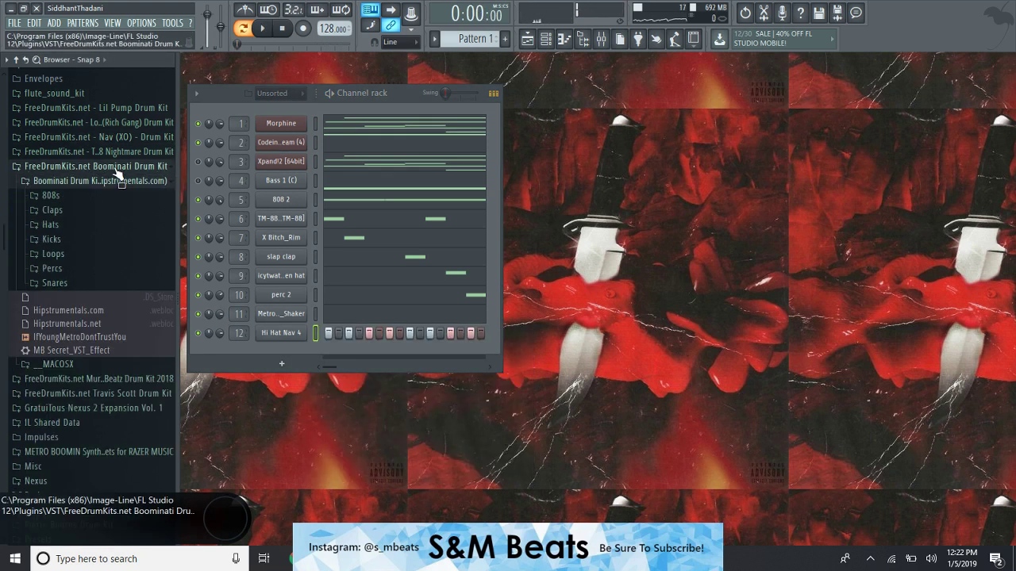
{"action": "left_click", "coordinate": [118, 179]}
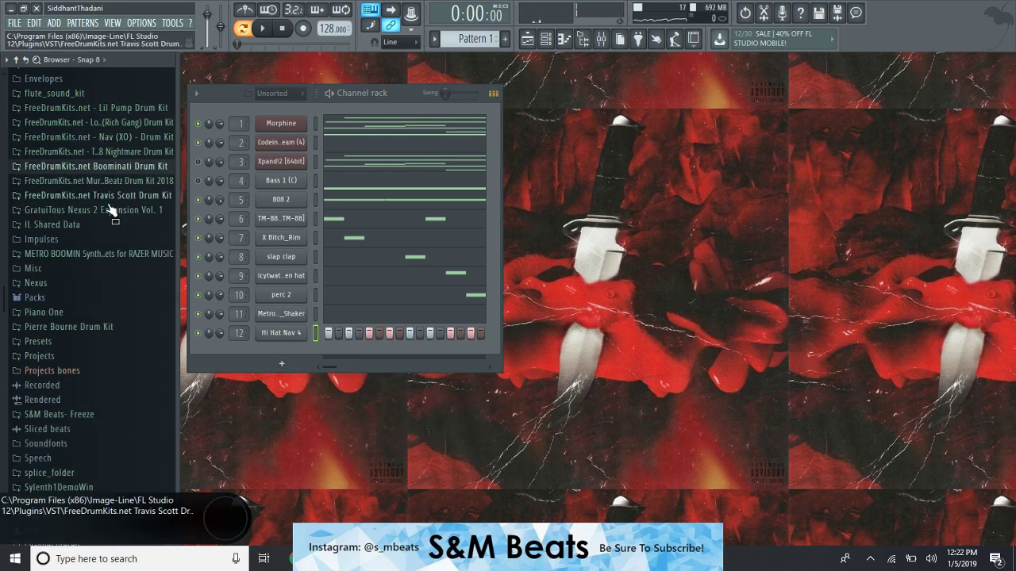
{"action": "left_click", "coordinate": [119, 141]}
{"action": "left_click", "coordinate": [83, 180]}
{"action": "left_click", "coordinate": [70, 153]}
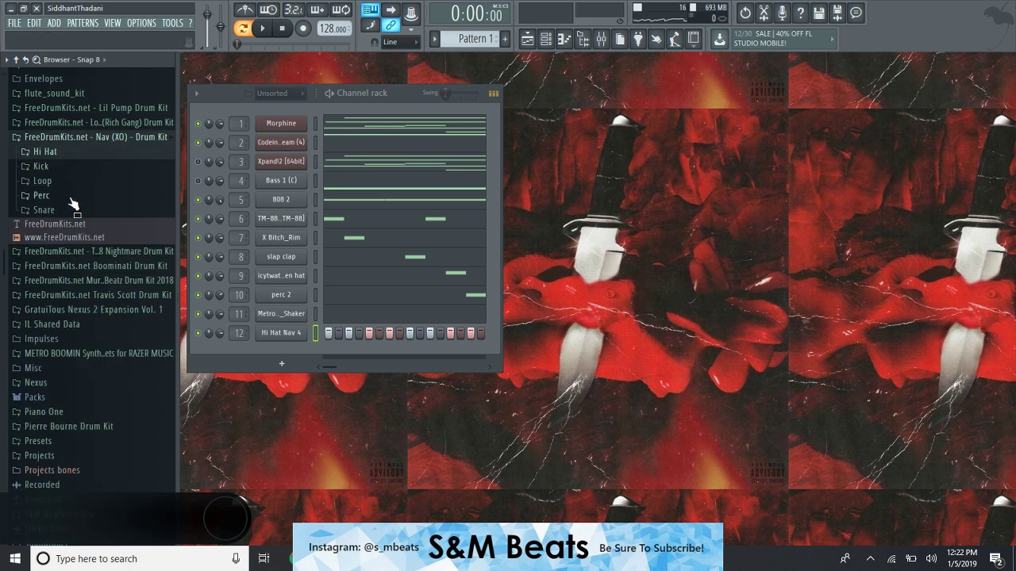
{"action": "left_click", "coordinate": [48, 196]}
{"action": "left_click", "coordinate": [61, 222]}
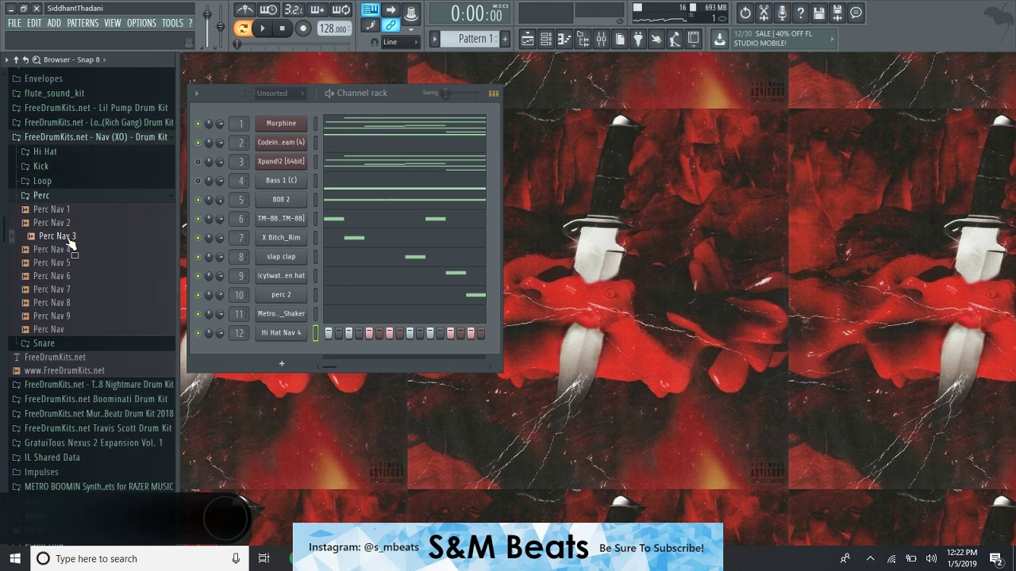
{"action": "left_click", "coordinate": [66, 198]}
{"action": "left_click", "coordinate": [72, 138]}
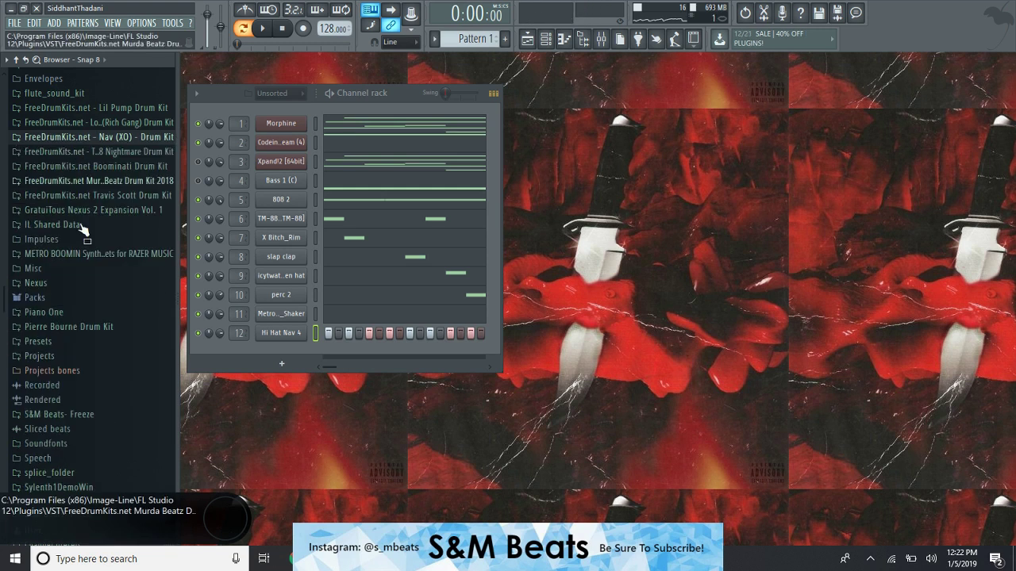
Replace the channel 11 shaker with Perc-Gunna from the S&M Beats- Freeze kit's Perc folder and play the pattern.
{"action": "left_click", "coordinate": [98, 419]}
{"action": "scroll", "coordinate": [91, 401], "scroll_direction": "down", "scroll_amount": 5}
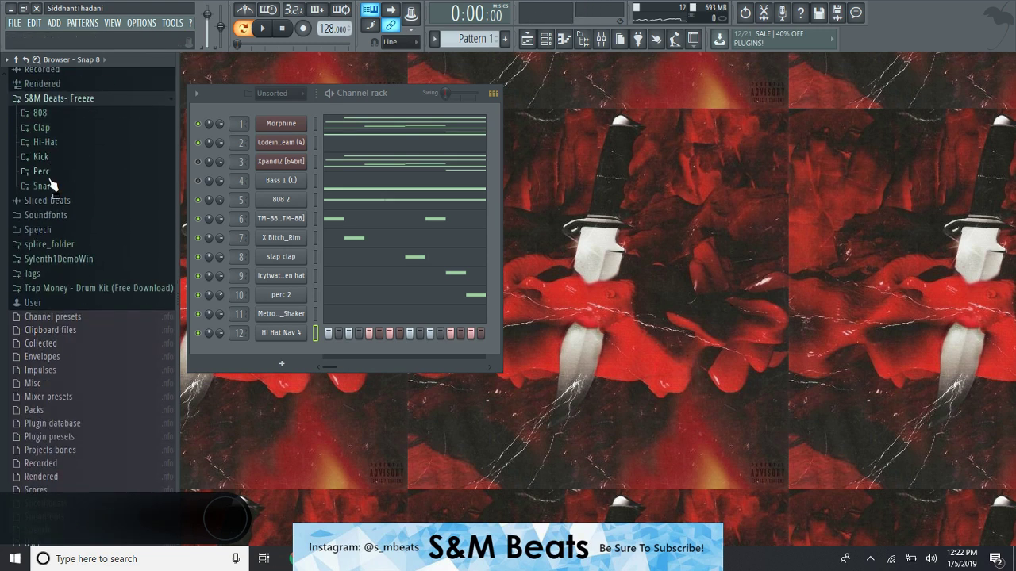
{"action": "left_click", "coordinate": [46, 173]}
{"action": "left_click", "coordinate": [56, 212]}
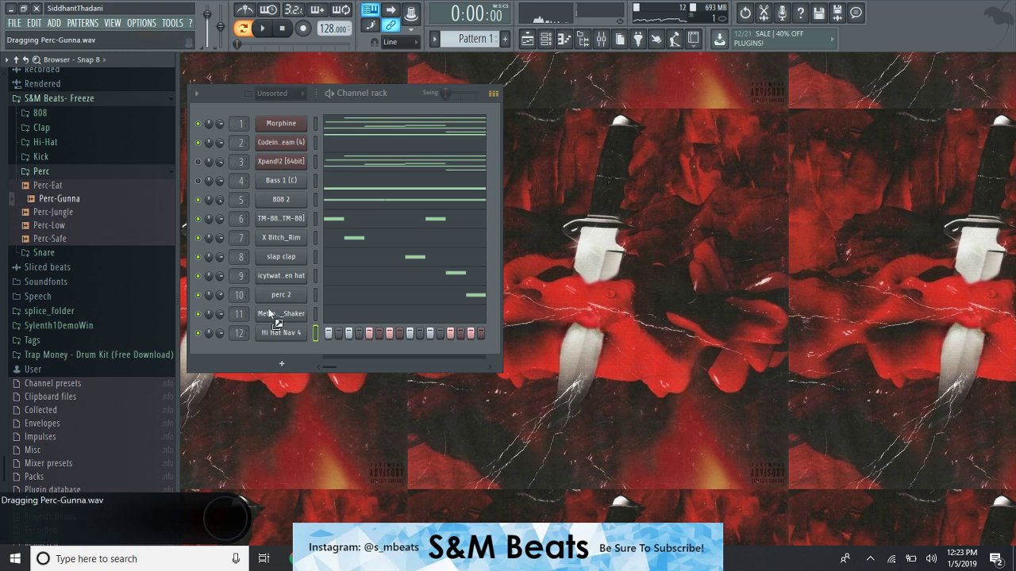
{"action": "left_click_drag", "start_coordinate": [292, 315], "coordinate": [292, 315]}
{"action": "key", "text": "space"}
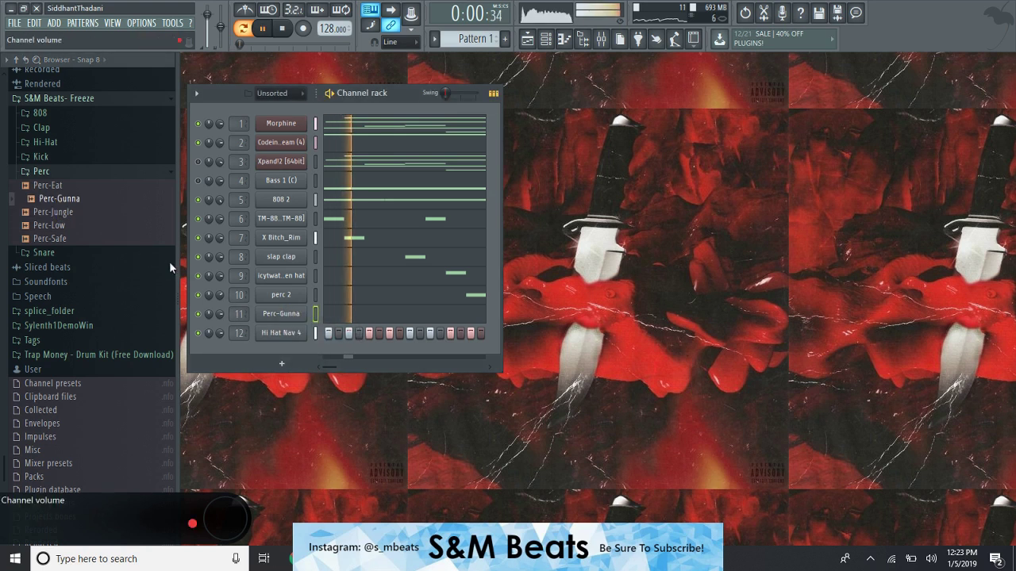
{"action": "left_click", "coordinate": [63, 98]}
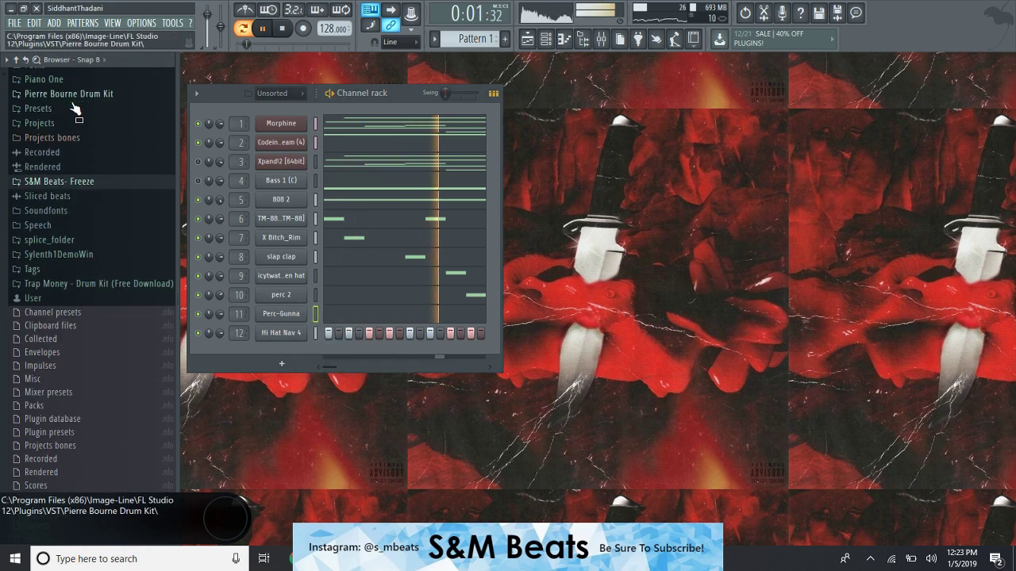
Open Hi Hat Nav 4 in the piano roll and transpose all its notes down to B4.
{"action": "right_click", "coordinate": [297, 332]}
{"action": "left_click", "coordinate": [317, 335]}
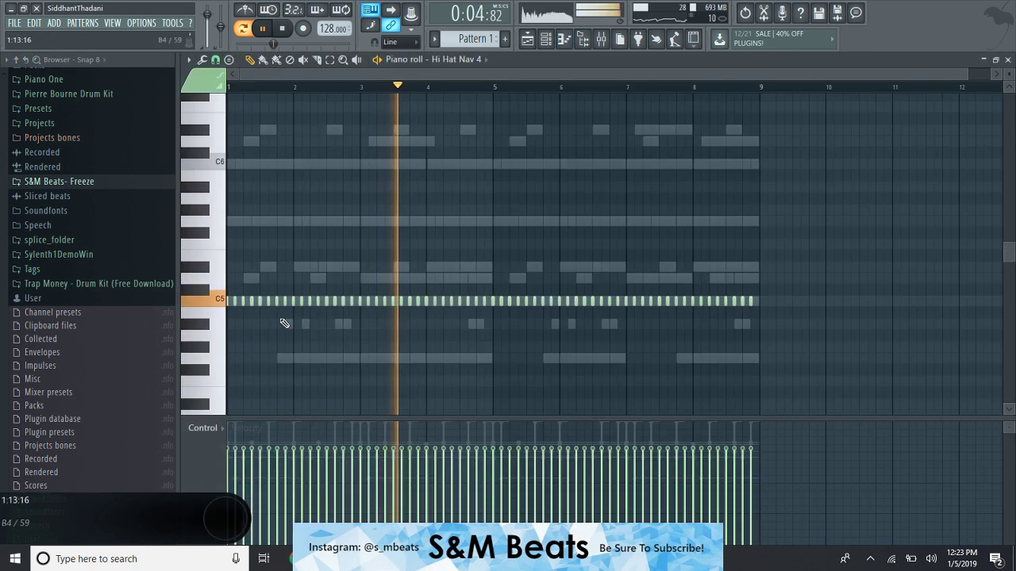
{"action": "left_click_drag", "start_coordinate": [963, 73], "coordinate": [801, 73]}
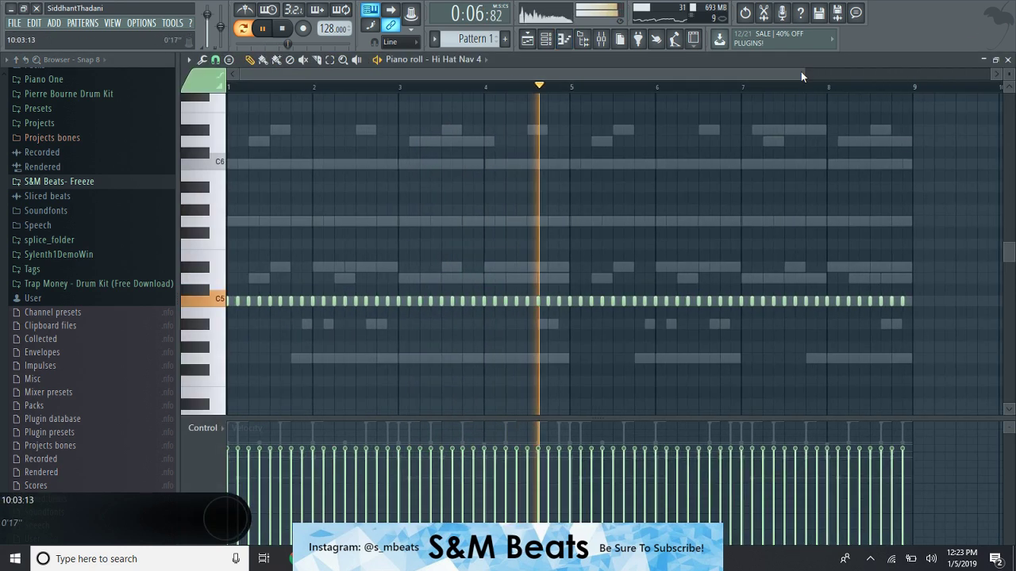
{"action": "key", "text": "shift+Down"}
{"action": "key", "text": "shift+Down"}
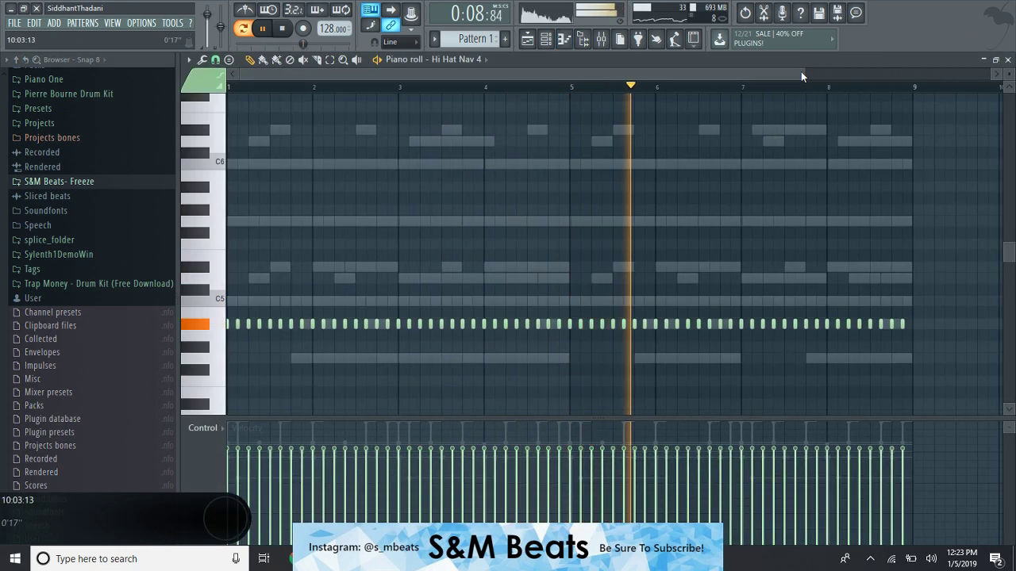
{"action": "key", "text": "shift+Up"}
Add two-step G4 hi-hats at step 5 of bar 1 and at steps 1 and 5 of bar 2.
{"action": "left_click_drag", "start_coordinate": [800, 73], "coordinate": [401, 73]}
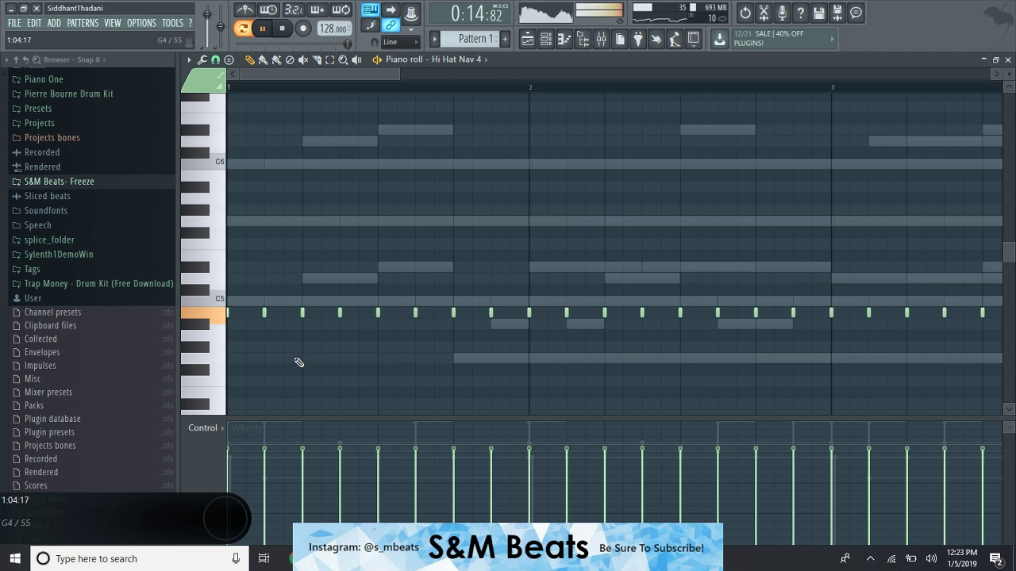
{"action": "left_click", "coordinate": [304, 358]}
{"action": "left_click", "coordinate": [529, 358]}
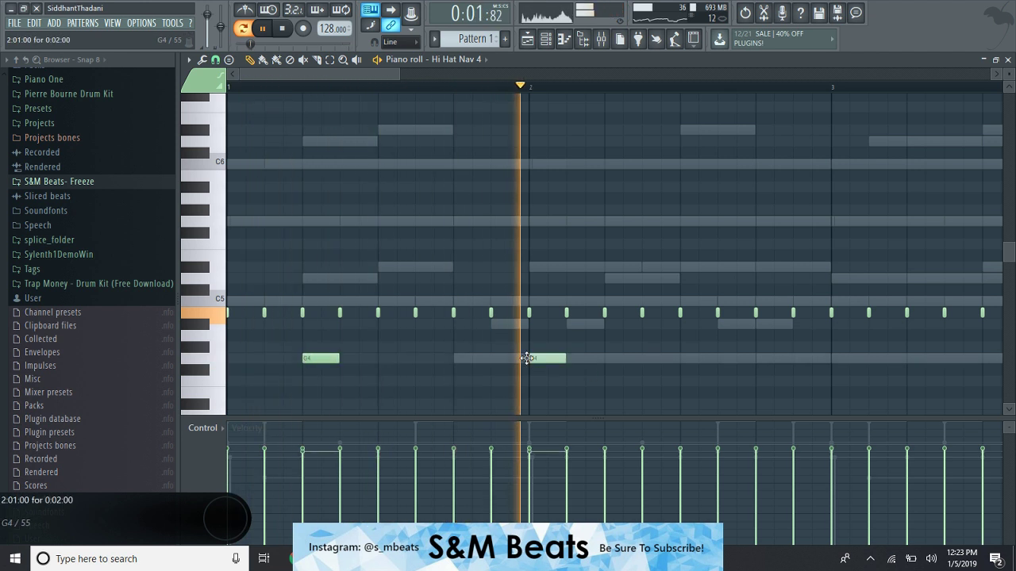
{"action": "left_click", "coordinate": [607, 358]}
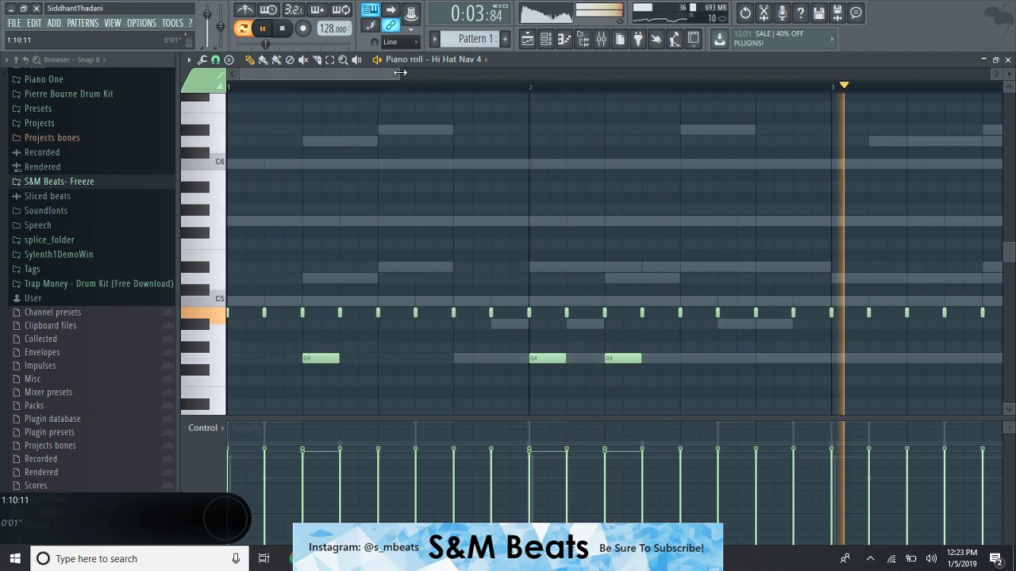
Continue the G4 hi-hats through bar 8, at step 5 of odd bars and at steps 1 and 5 of even bars.
{"action": "left_click_drag", "start_coordinate": [400, 73], "coordinate": [878, 73]}
{"action": "key", "text": "space"}
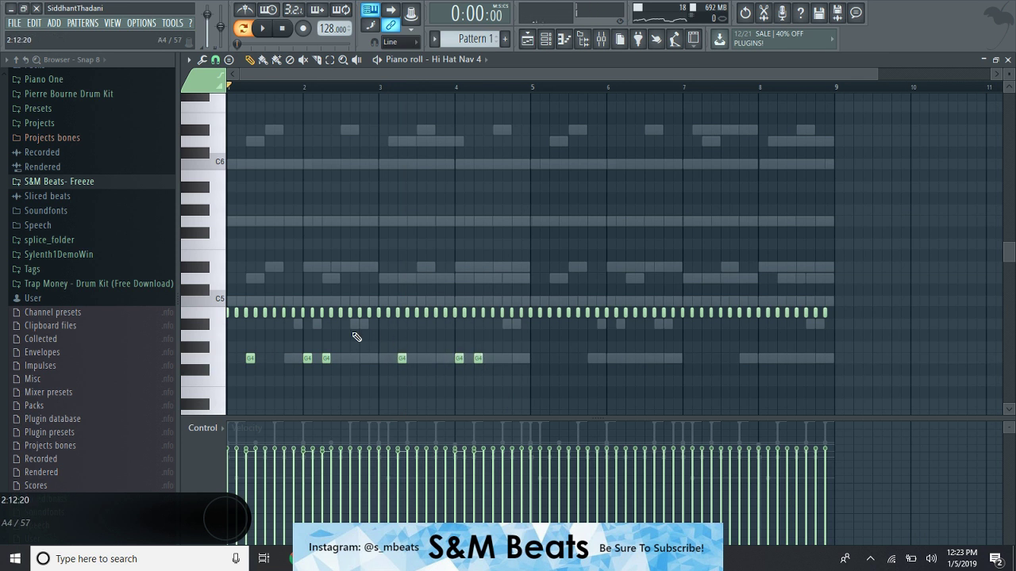
{"action": "key", "text": "space"}
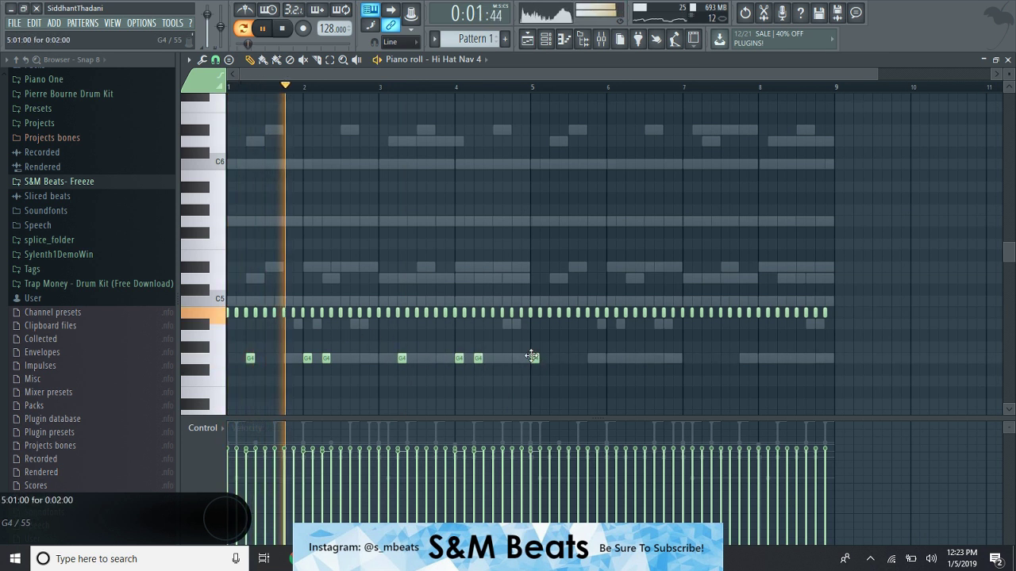
{"action": "left_click", "coordinate": [553, 358]}
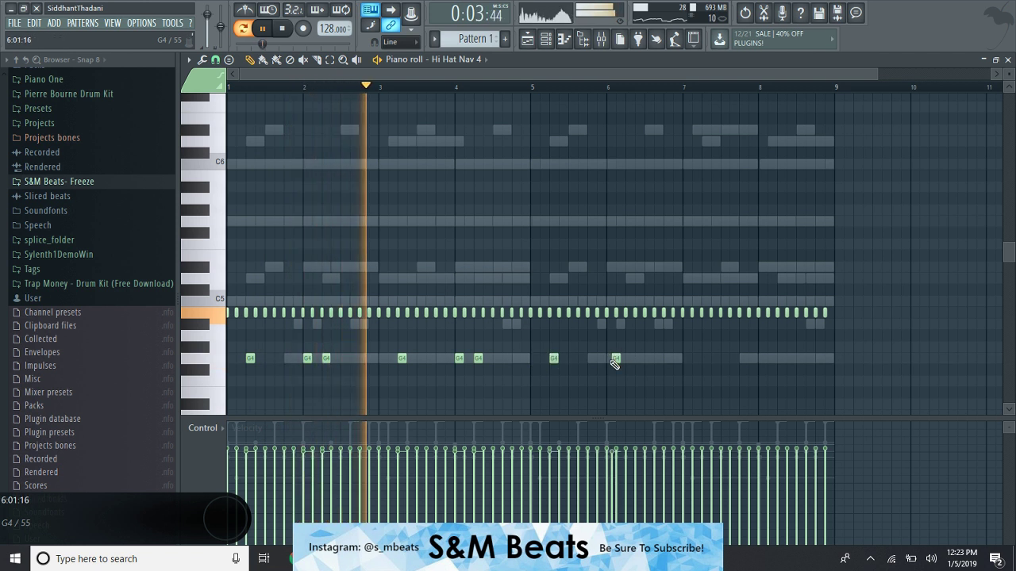
{"action": "left_click", "coordinate": [610, 358]}
{"action": "left_click", "coordinate": [629, 358]}
{"action": "left_click", "coordinate": [705, 358]}
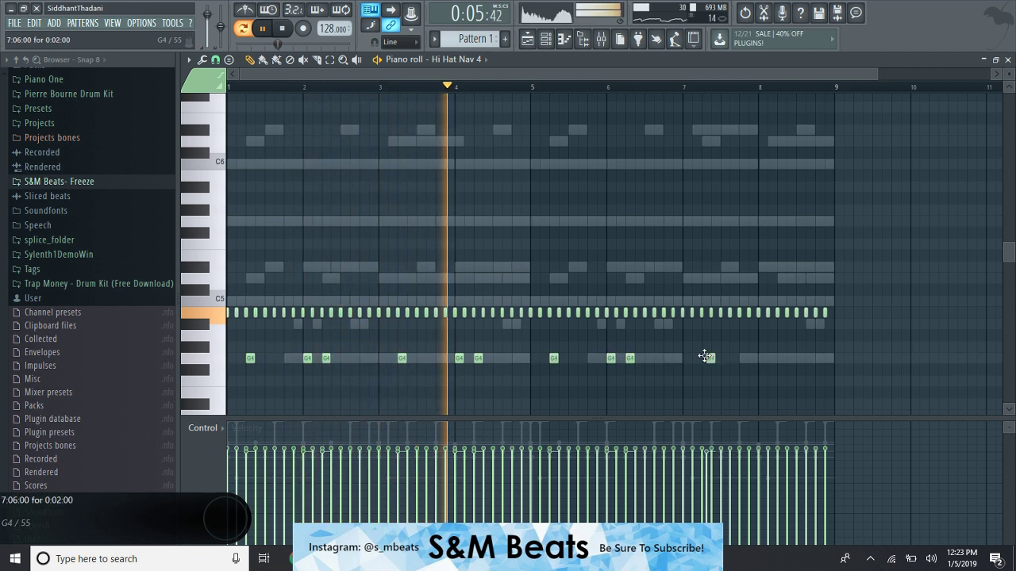
{"action": "left_click", "coordinate": [763, 358]}
{"action": "left_click", "coordinate": [782, 358]}
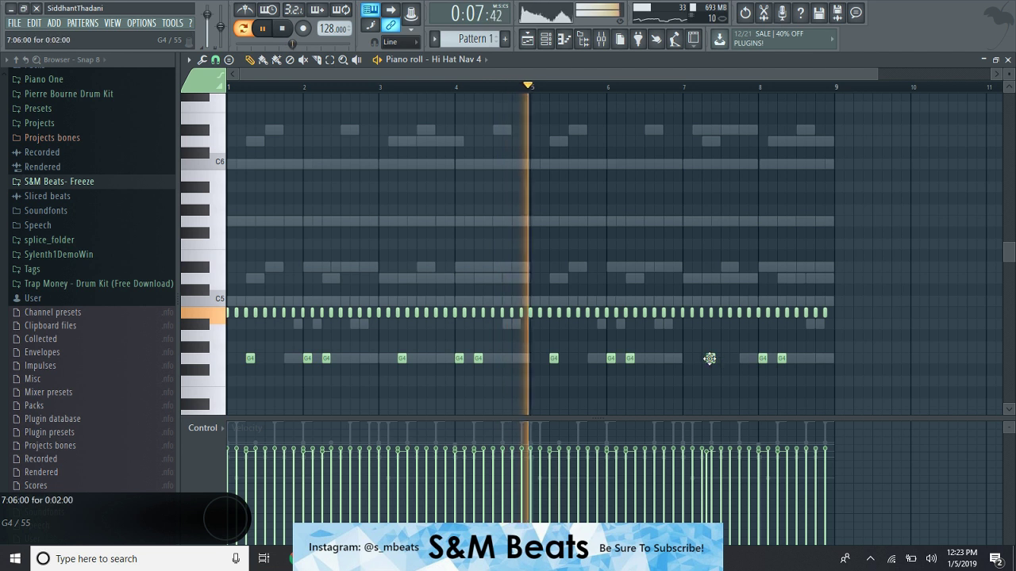
{"action": "key", "text": "space"}
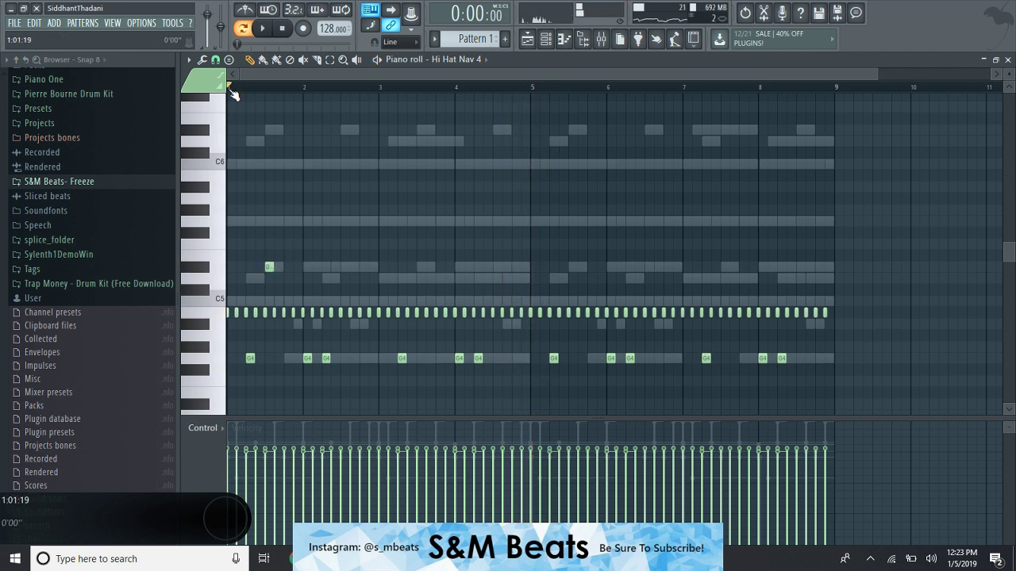
Paint a short hi-hat roll at step 13 of bar 1 with two F#4 notes directly followed by one F4 note.
{"action": "left_click", "coordinate": [215, 59]}
{"action": "left_click", "coordinate": [228, 159]}
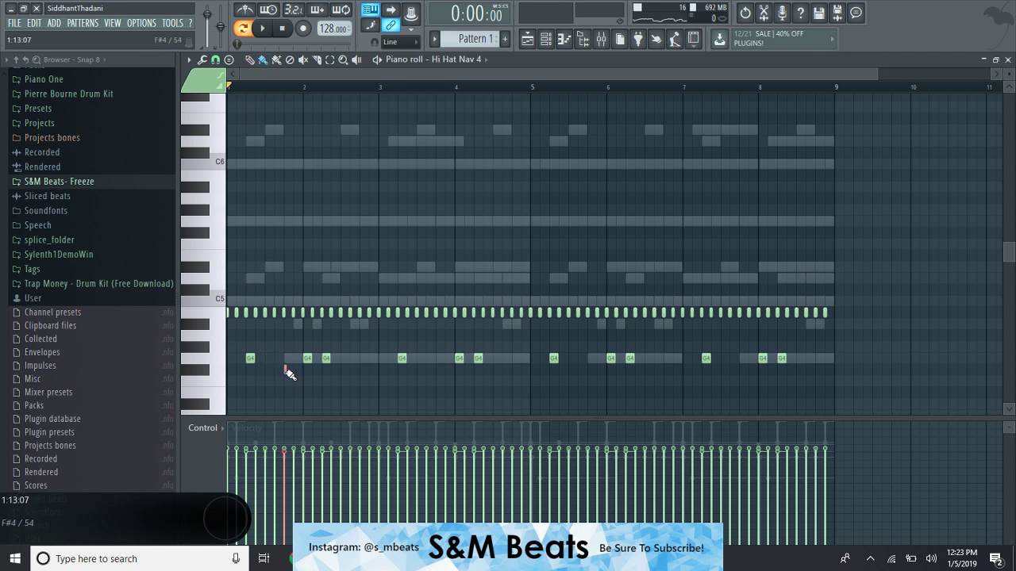
{"action": "key", "text": "space"}
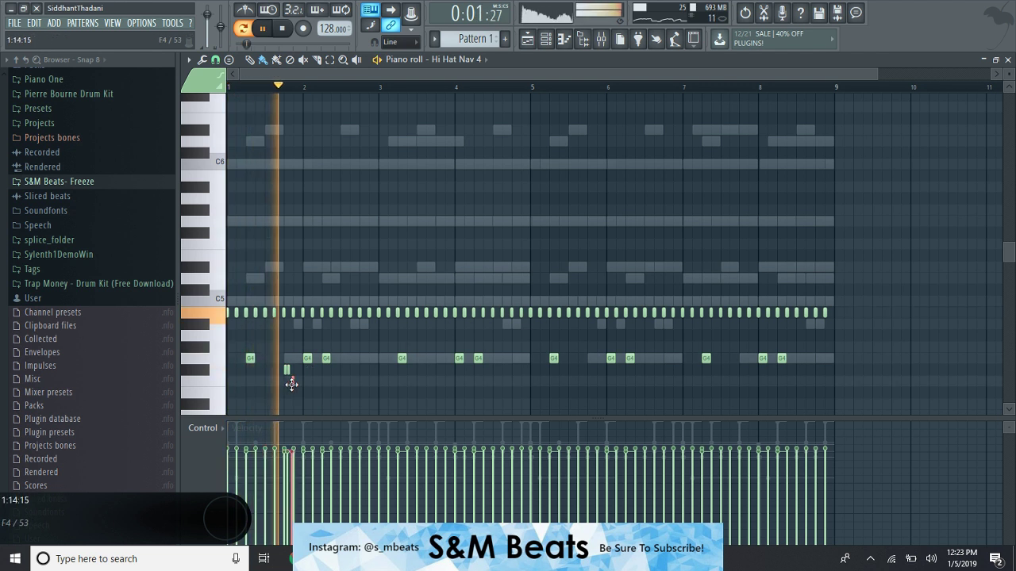
{"action": "left_click_drag", "start_coordinate": [878, 75], "coordinate": [357, 97]}
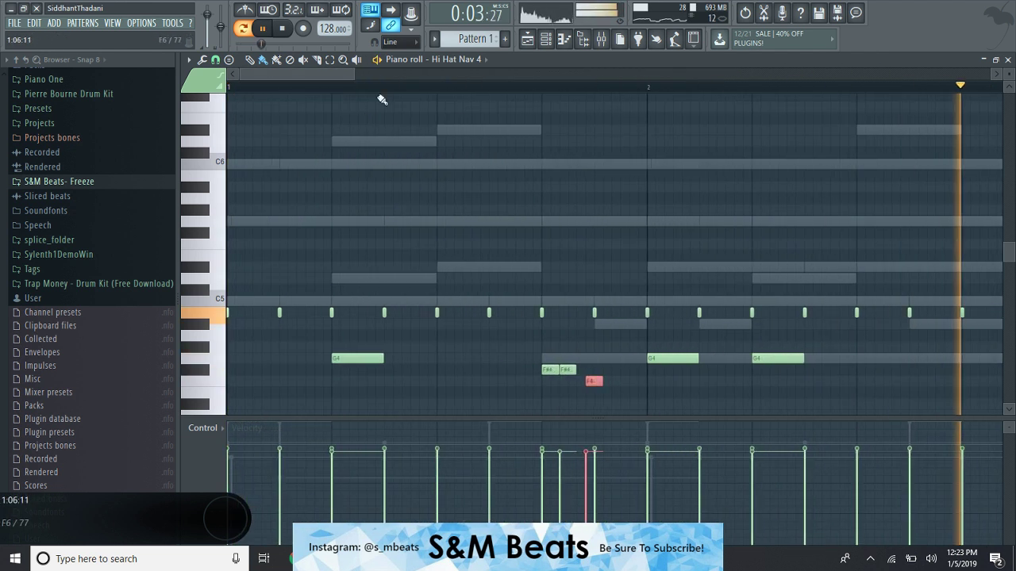
{"action": "scroll", "coordinate": [561, 183], "scroll_direction": "down", "scroll_amount": 2}
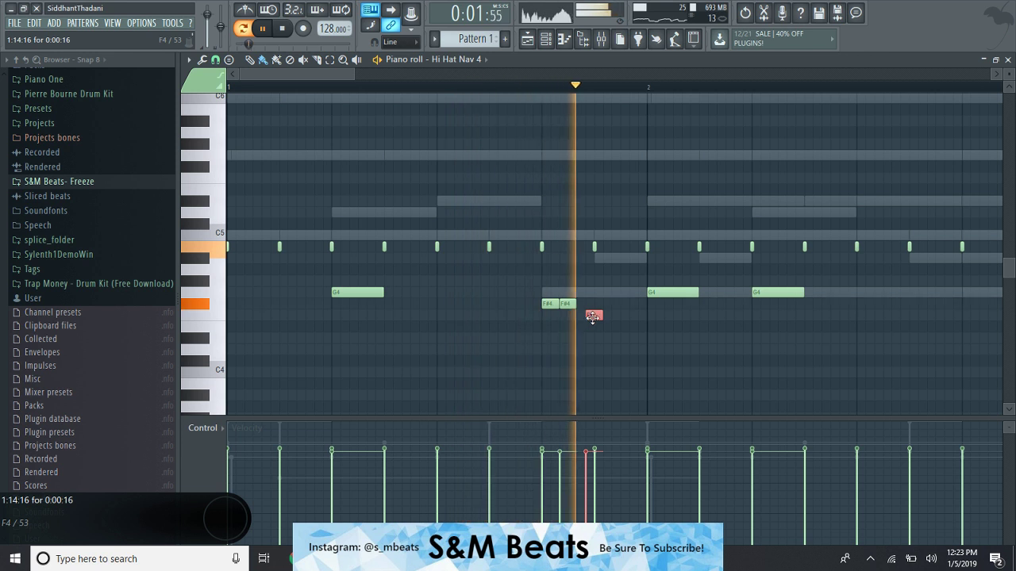
{"action": "left_click_drag", "start_coordinate": [593, 317], "coordinate": [577, 318]}
{"action": "key", "text": "space"}
{"action": "key", "text": "space"}
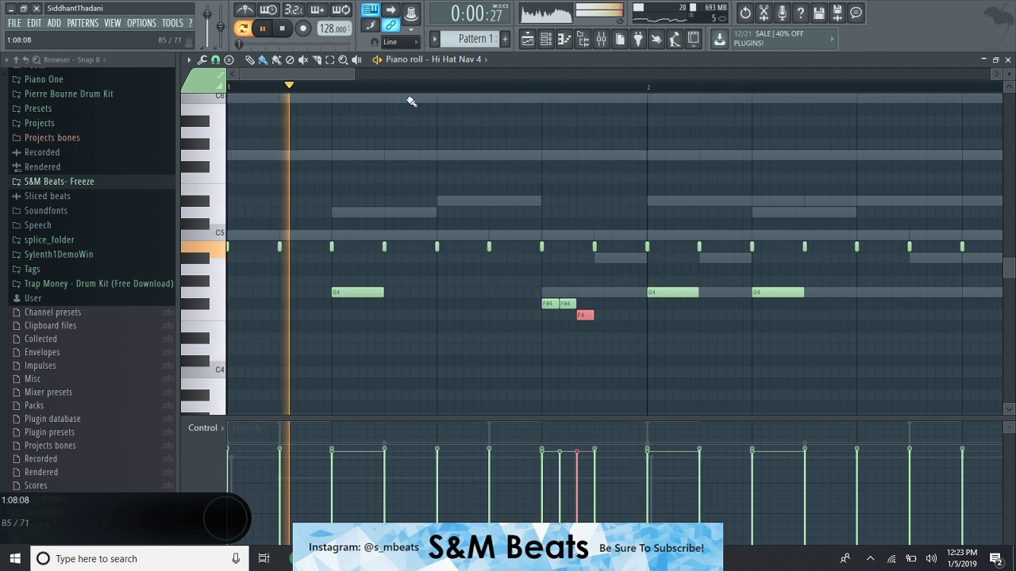
Paint a three-note F4 roll at step 3 of bar 3 and a six-note D4 roll at step 13 of bar 4.
{"action": "left_click_drag", "start_coordinate": [313, 70], "coordinate": [430, 80]}
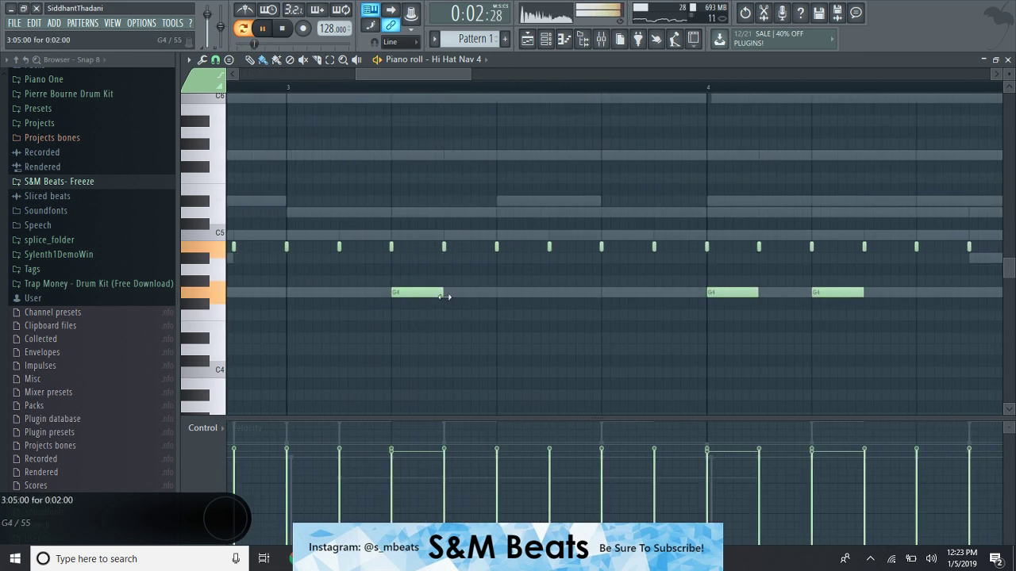
{"action": "mouse_move", "coordinate": [356, 320]}
{"action": "left_mouse_down"}
{"action": "mouse_move", "coordinate": [391, 316]}
{"action": "mouse_move", "coordinate": [361, 316]}
{"action": "left_mouse_up"}
{"action": "left_click", "coordinate": [393, 341]}
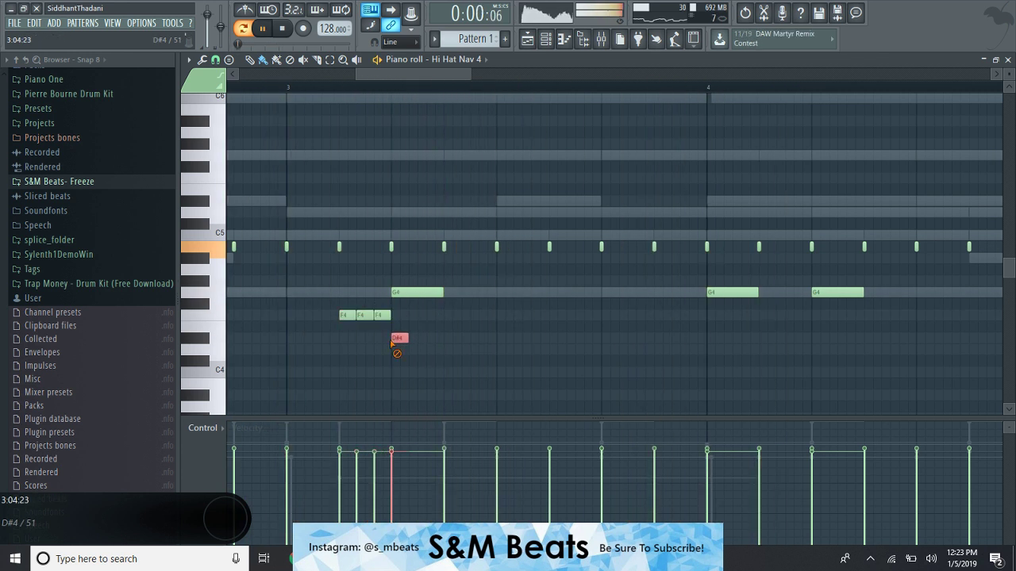
{"action": "left_click_drag", "start_coordinate": [421, 73], "coordinate": [458, 88]}
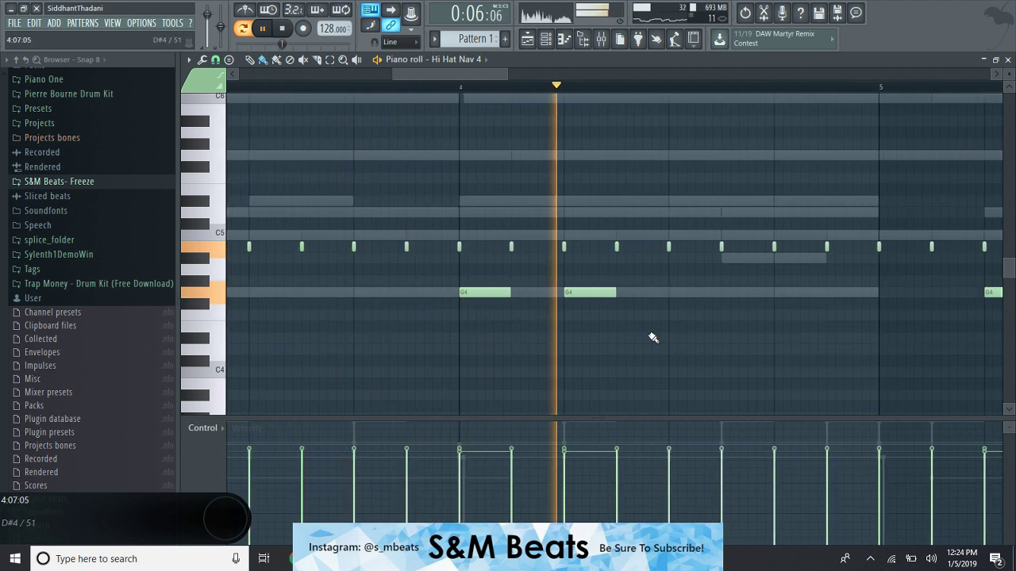
{"action": "left_click_drag", "start_coordinate": [780, 349], "coordinate": [862, 353]}
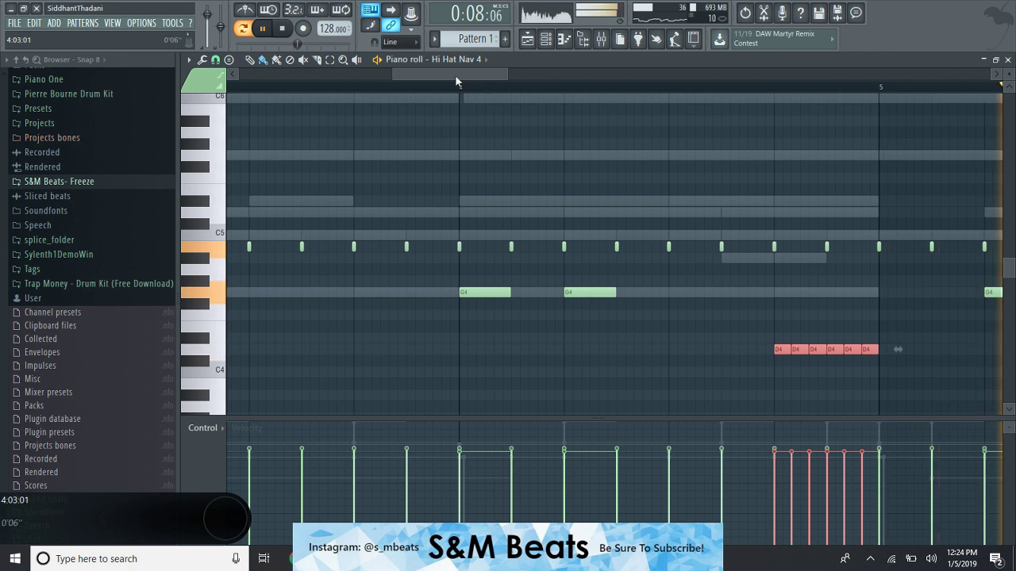
{"action": "left_click_drag", "start_coordinate": [454, 74], "coordinate": [212, 99]}
{"action": "key", "text": "space"}
Replace the hi-hat notes in bars 5 to 8 with a copy of bars 1 to 4 and play the pattern.
{"action": "left_click_drag", "start_coordinate": [350, 74], "coordinate": [885, 127]}
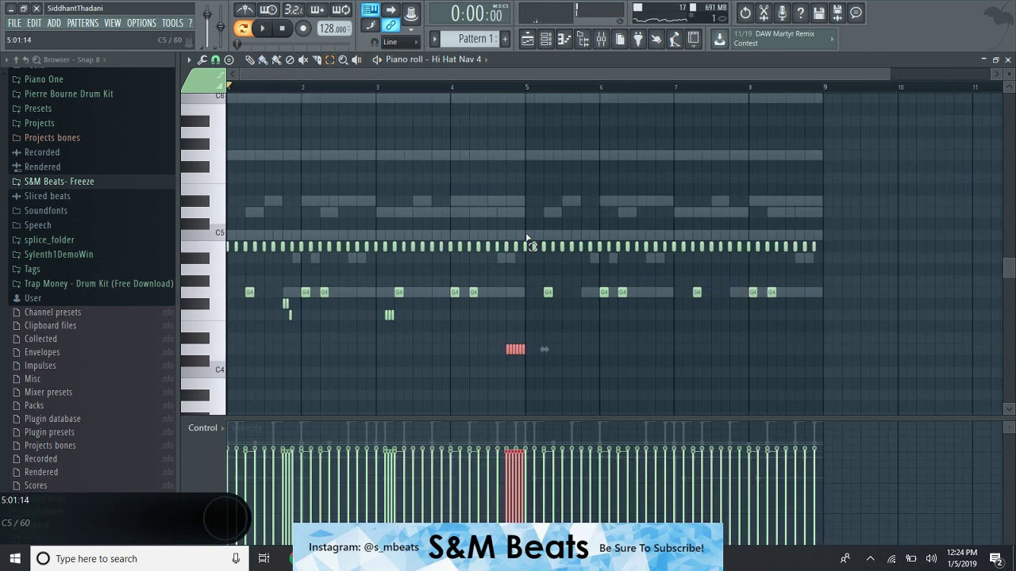
{"action": "left_click_drag", "start_coordinate": [526, 239], "coordinate": [844, 313]}
{"action": "key", "text": "ctrl+v"}
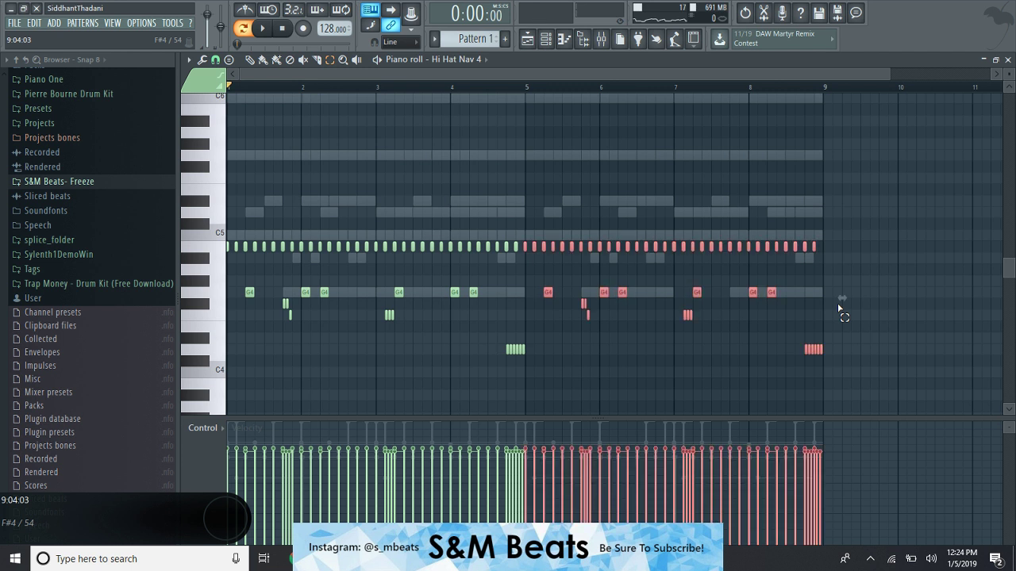
{"action": "key", "text": "space"}
{"action": "left_click", "coordinate": [593, 169]}
{"action": "left_click", "coordinate": [249, 60]}
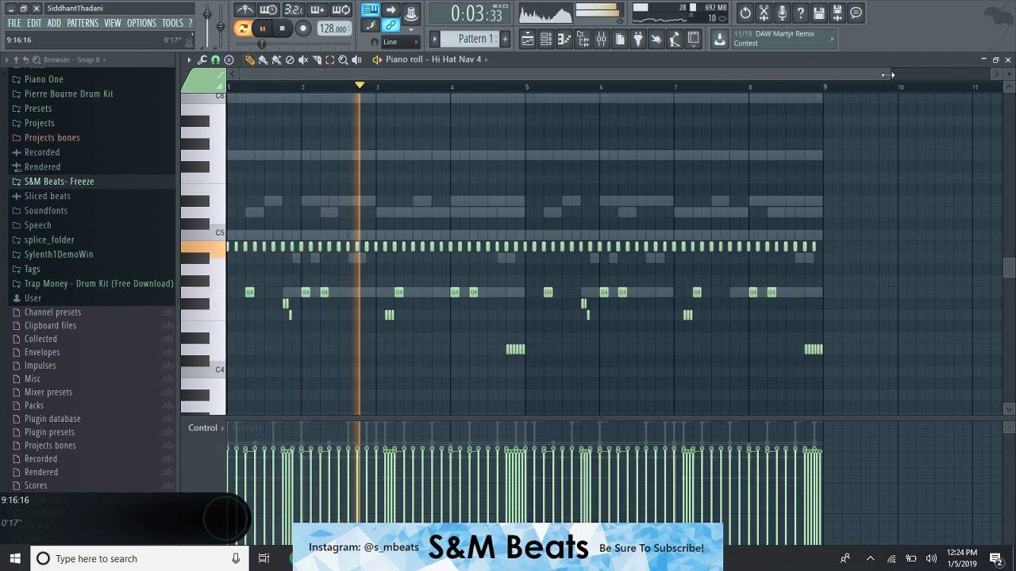
{"action": "left_click_drag", "start_coordinate": [888, 73], "coordinate": [746, 88]}
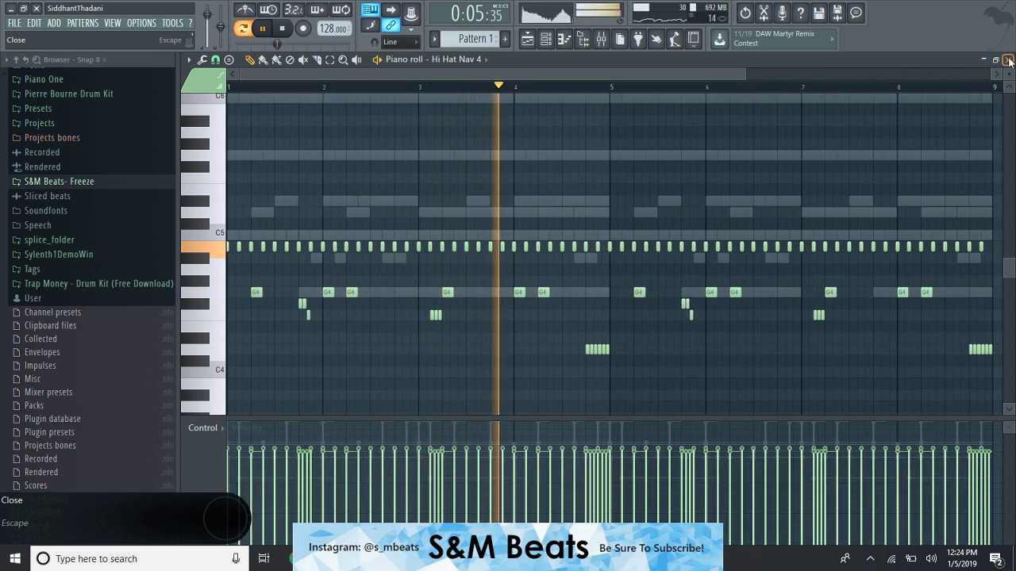
Close the piano roll, split Pattern 1 by channel, and show the playlist.
{"action": "left_click", "coordinate": [1007, 59]}
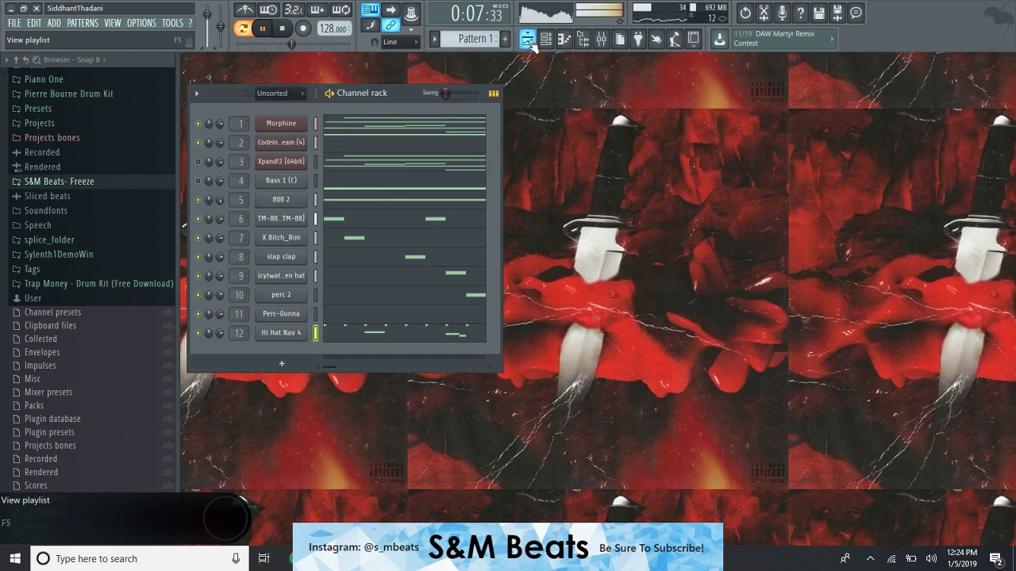
{"action": "left_click", "coordinate": [441, 38]}
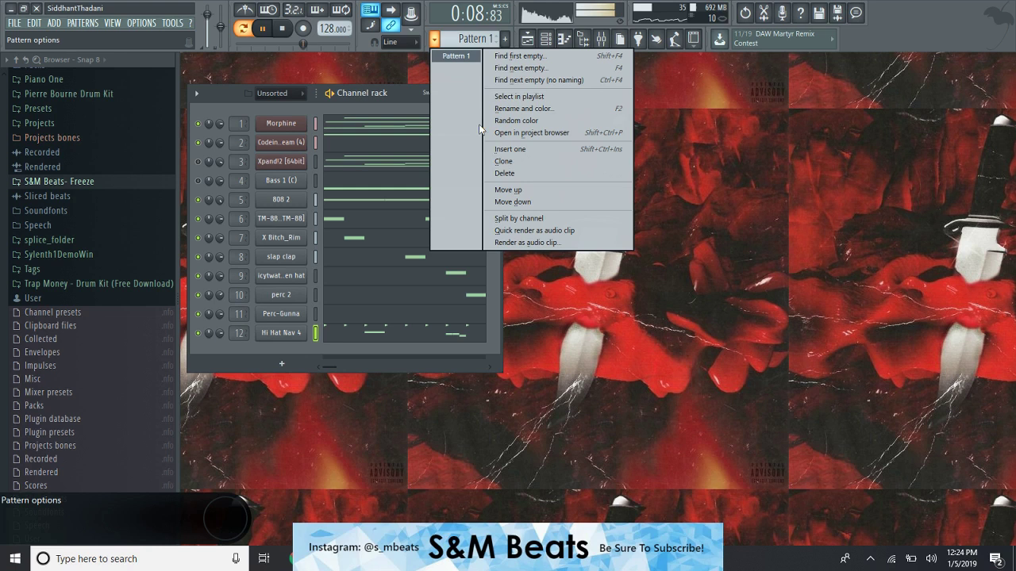
{"action": "left_click", "coordinate": [515, 205]}
{"action": "key", "text": "space"}
{"action": "left_click", "coordinate": [528, 39]}
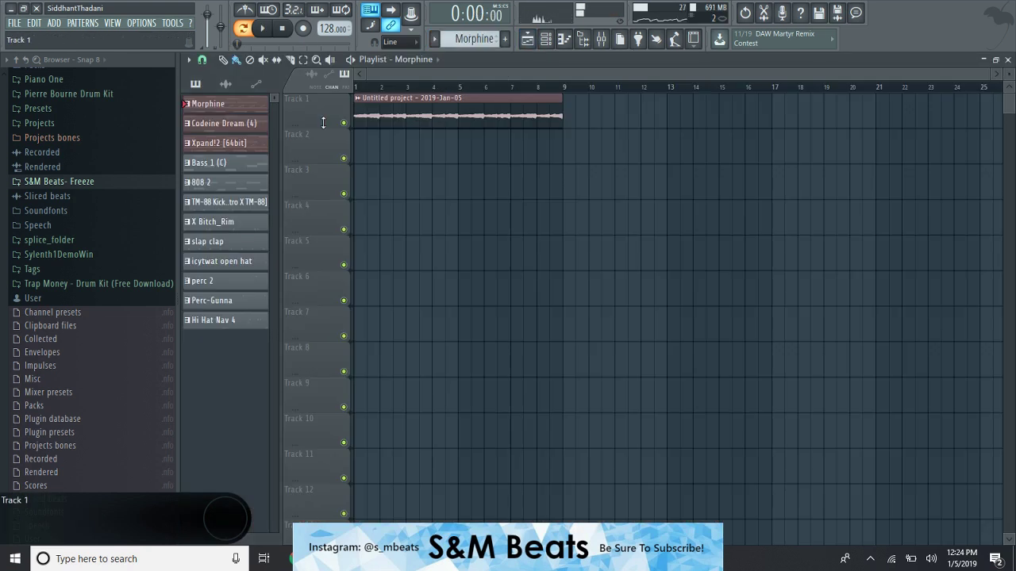
Place Codeine Dream (4) on track 2 and Bass 1 (C) on track 3 at bar 1, and play the arrangement.
{"action": "left_click_drag", "start_coordinate": [405, 158], "coordinate": [372, 151]}
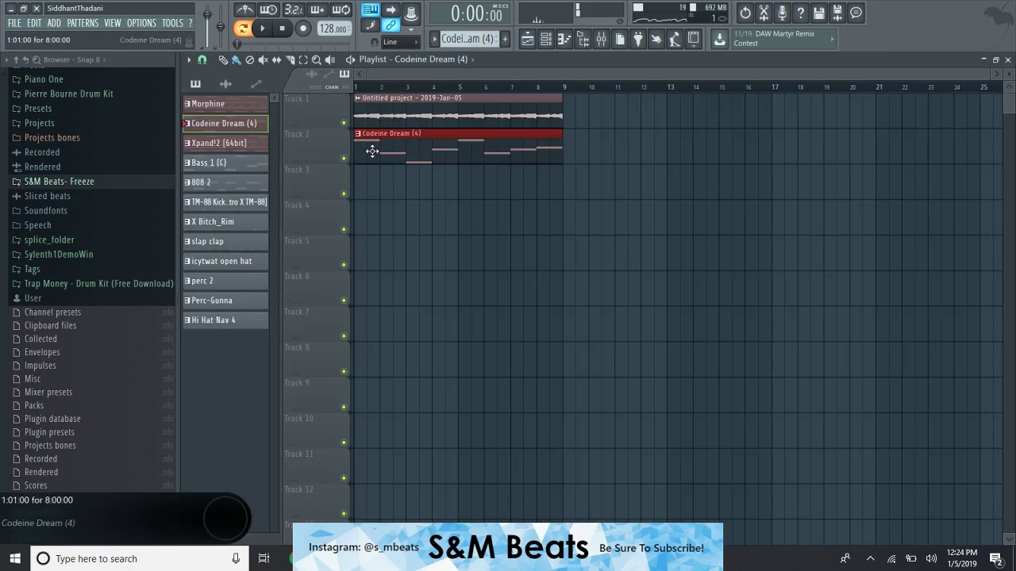
{"action": "left_click", "coordinate": [374, 197]}
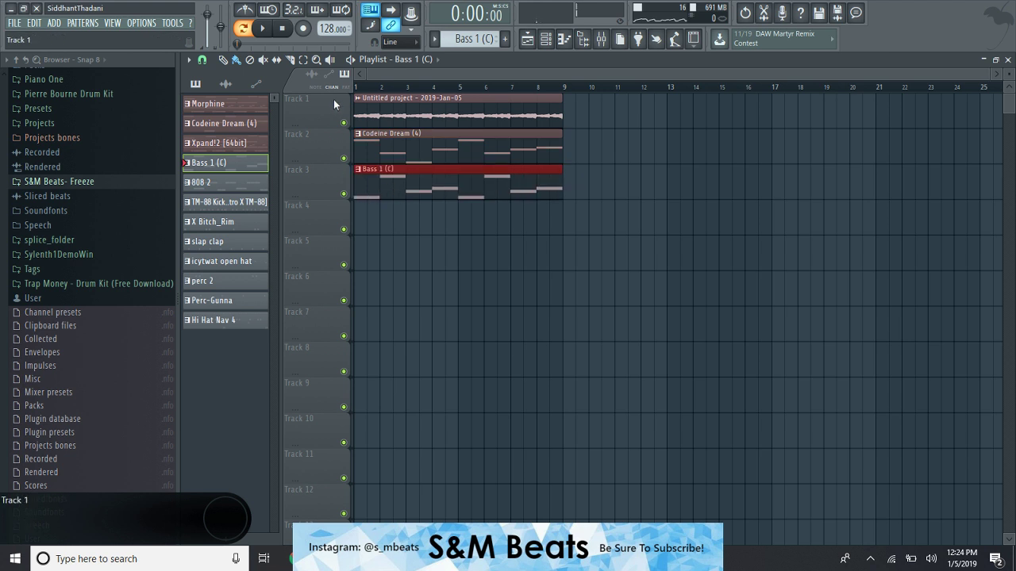
{"action": "left_click", "coordinate": [355, 60]}
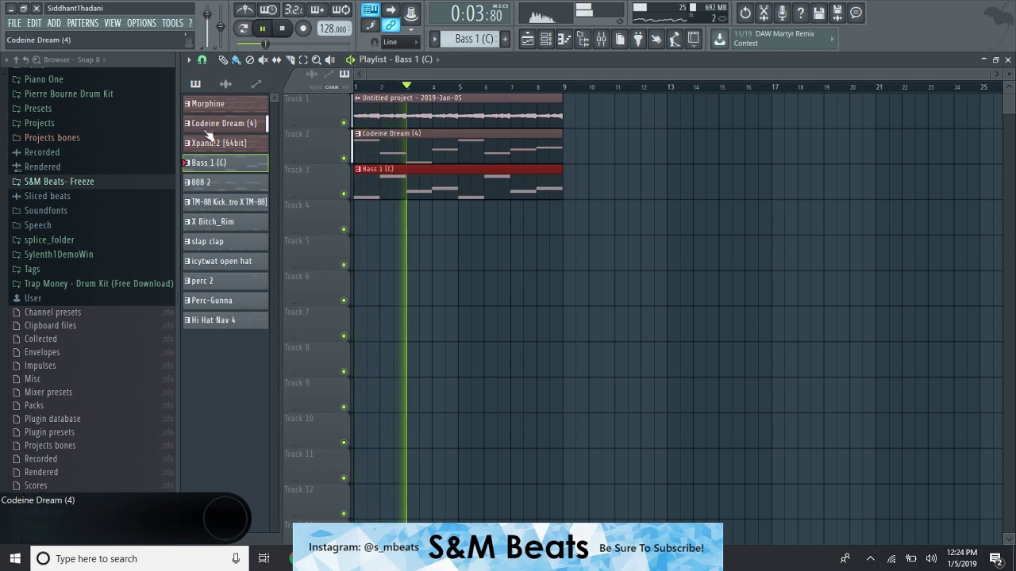
Place the 808 2, TM-88 Kicks and X Bitch_Rim patterns at bar 9 on tracks 4, 5 and 6.
{"action": "left_click", "coordinate": [200, 182]}
{"action": "left_click", "coordinate": [566, 219]}
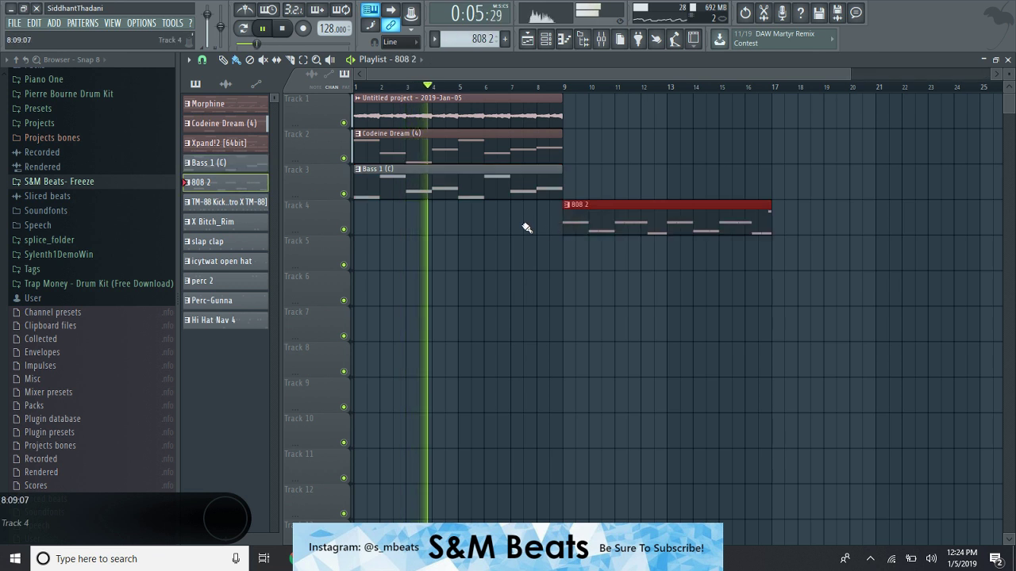
{"action": "left_click", "coordinate": [217, 204]}
{"action": "left_click", "coordinate": [566, 256]}
{"action": "left_click", "coordinate": [212, 221]}
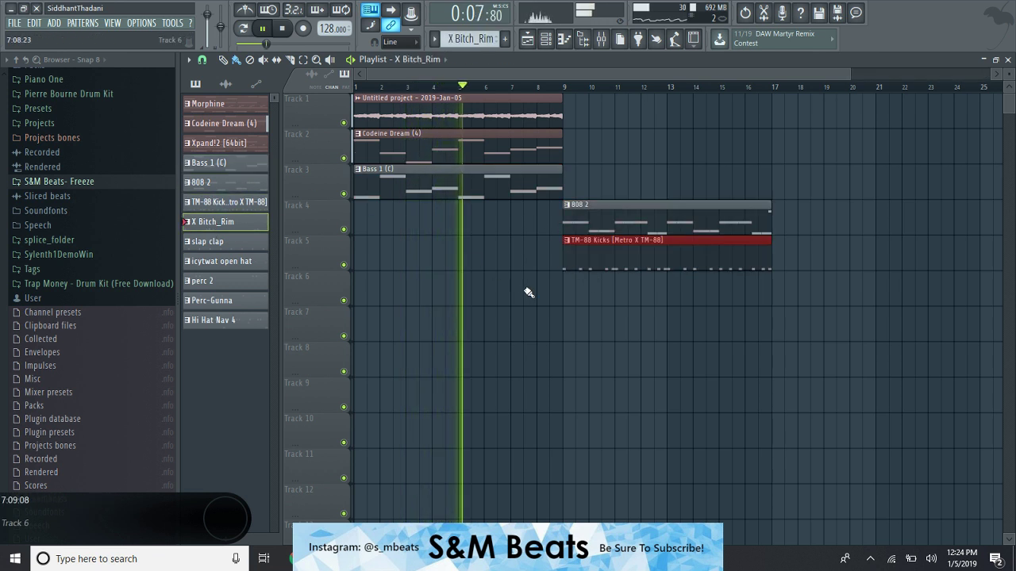
{"action": "left_click", "coordinate": [567, 290]}
Place slap clap on track 7 and icytwat open hat on track 8 at bar 9, and extend the X Bitch_Rim clip to bar 17.
{"action": "left_click", "coordinate": [208, 241]}
{"action": "left_click", "coordinate": [584, 328]}
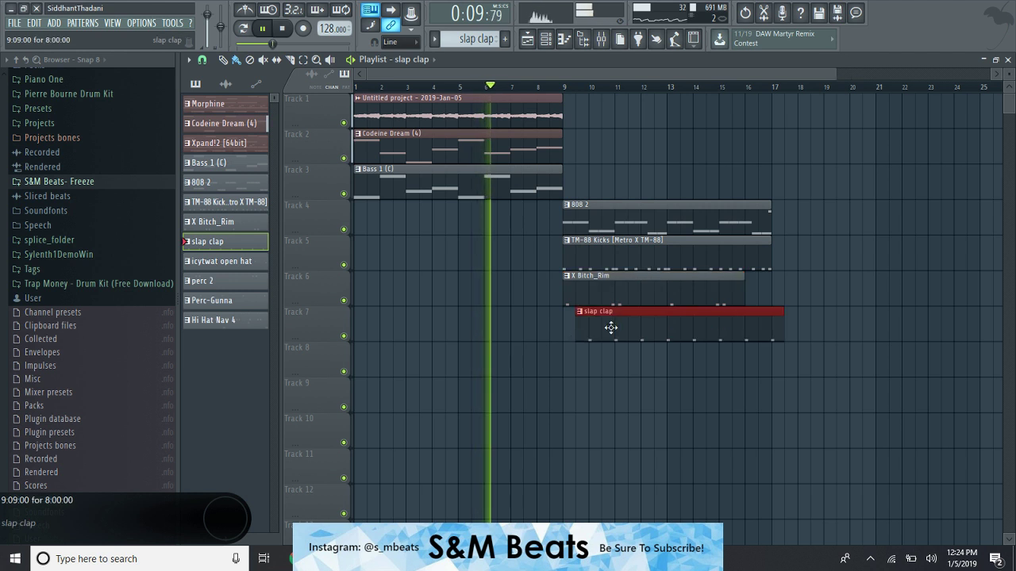
{"action": "left_click_drag", "start_coordinate": [611, 328], "coordinate": [599, 327]}
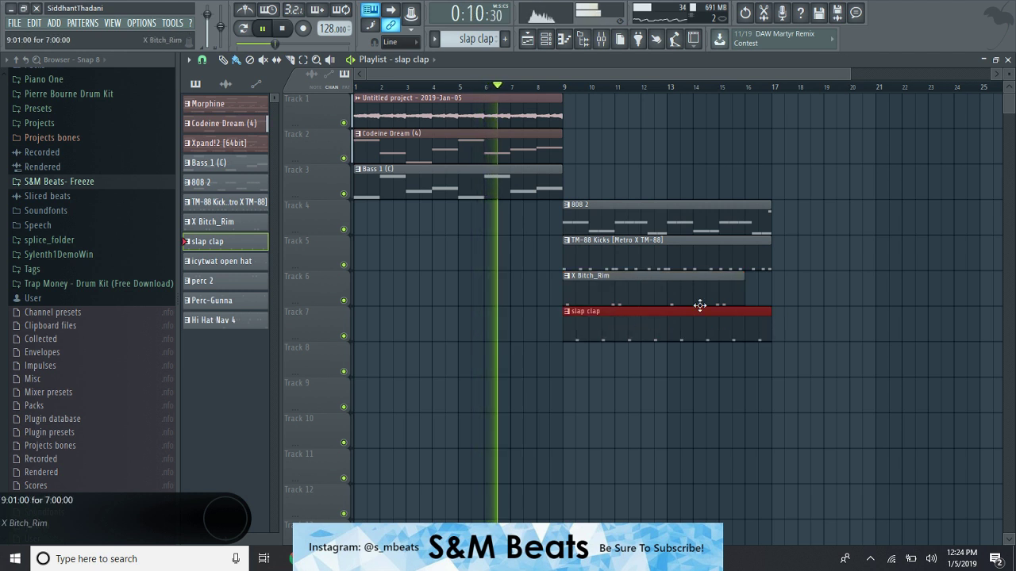
{"action": "left_click", "coordinate": [203, 260]}
{"action": "key", "text": "space"}
{"action": "left_click", "coordinate": [568, 364]}
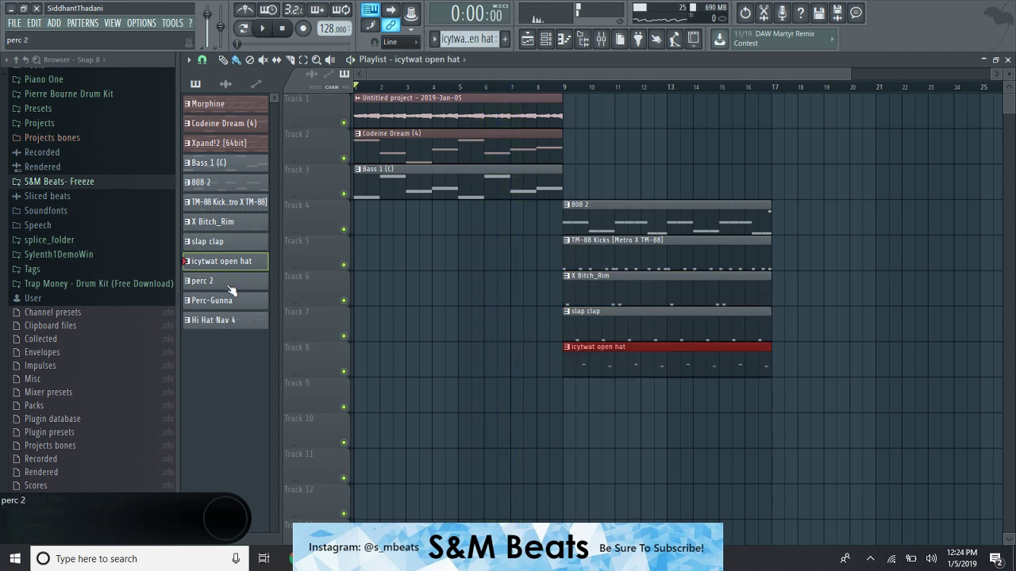
Place perc 2, Perc-Gunna and Hi Hat Nav 4 at bar 9 on tracks 9, 10 and 11, with each clip reaching bar 17.
{"action": "left_click", "coordinate": [577, 408]}
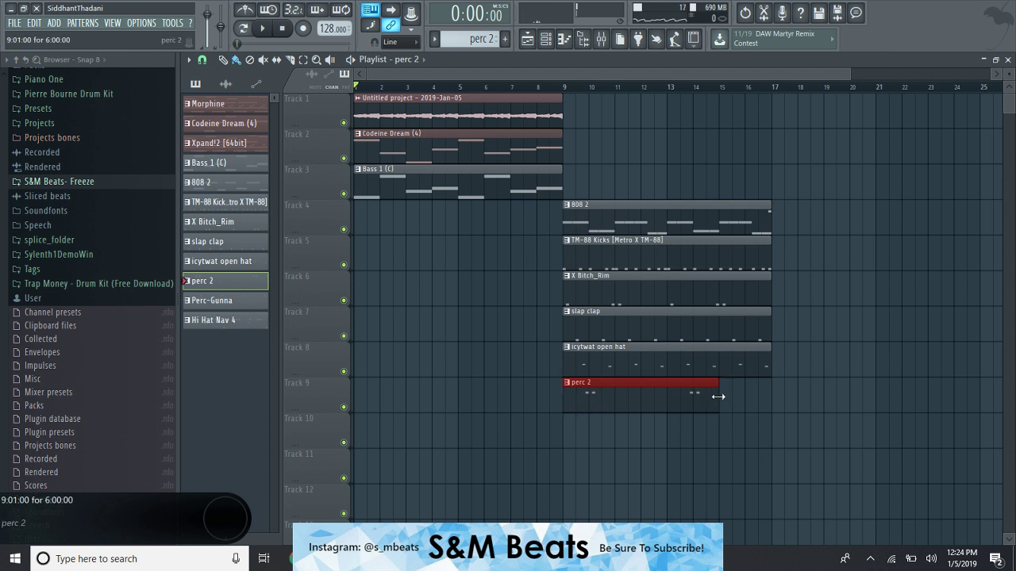
{"action": "left_click", "coordinate": [563, 439]}
{"action": "left_click", "coordinate": [565, 447]}
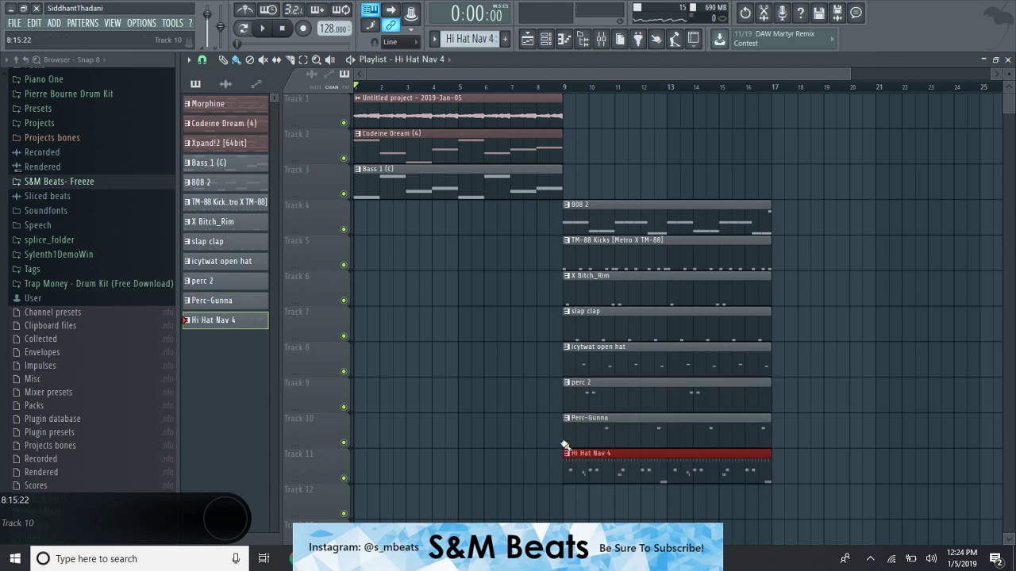
{"action": "scroll", "coordinate": [848, 77], "scroll_direction": "down", "scroll_amount": 2}
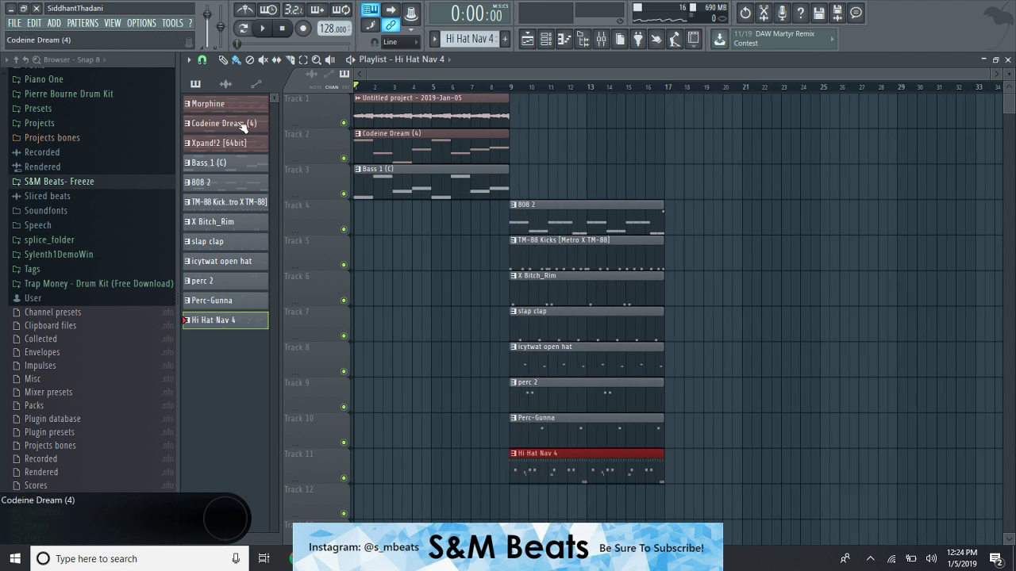
{"action": "left_click", "coordinate": [494, 109]}
{"action": "left_click", "coordinate": [526, 116]}
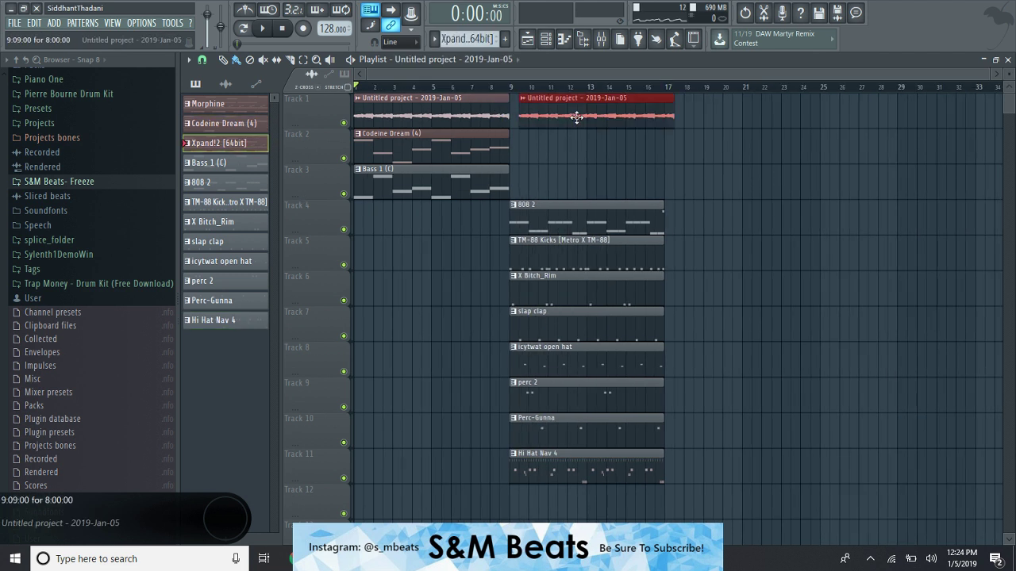
{"action": "left_click_drag", "start_coordinate": [576, 118], "coordinate": [558, 123]}
{"action": "right_click", "coordinate": [539, 116]}
Place the Xpand!2 [64bit] pattern on track 1 at bar 9 and play the song from there.
{"action": "left_click", "coordinate": [226, 146]}
{"action": "left_click", "coordinate": [616, 122]}
{"action": "left_click", "coordinate": [512, 88]}
{"action": "key", "text": "space"}
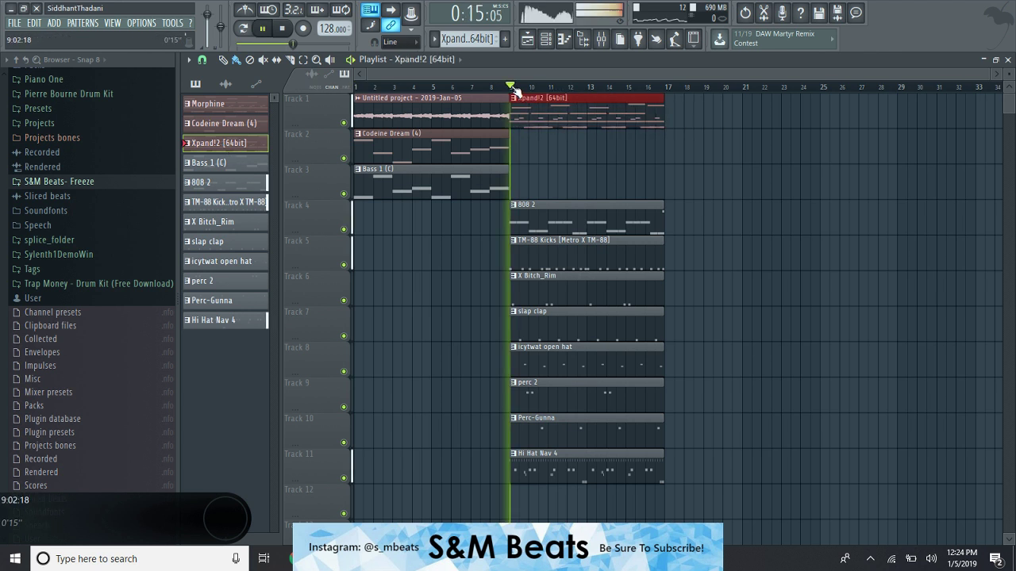
Replace the Xpand!2 [64bit] clip at bar 9 on track 1 with the Morphine pattern and play the song from there.
{"action": "key", "text": "space"}
{"action": "right_click", "coordinate": [543, 111]}
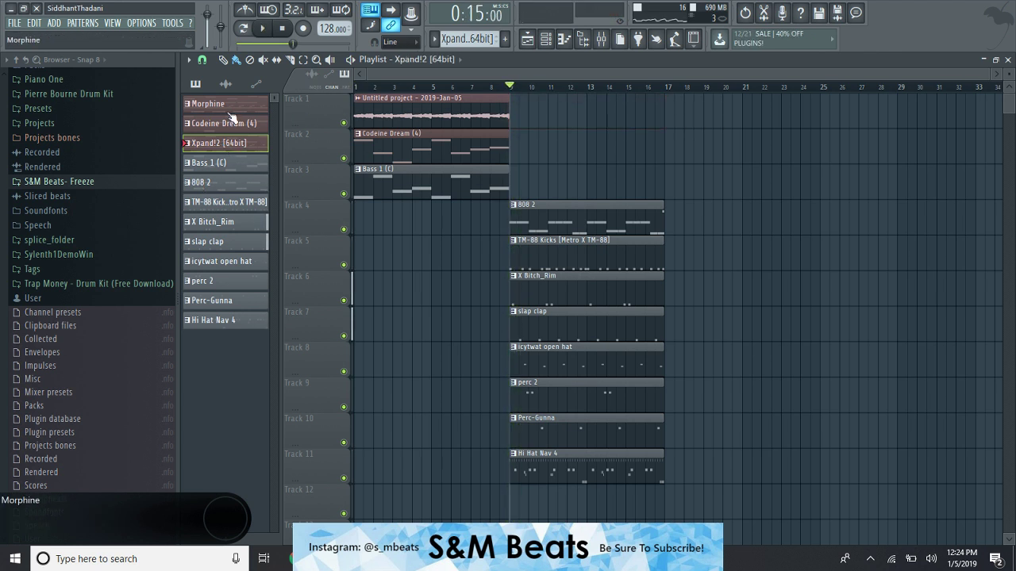
{"action": "left_click", "coordinate": [230, 105]}
{"action": "left_click", "coordinate": [520, 111]}
{"action": "key", "text": "space"}
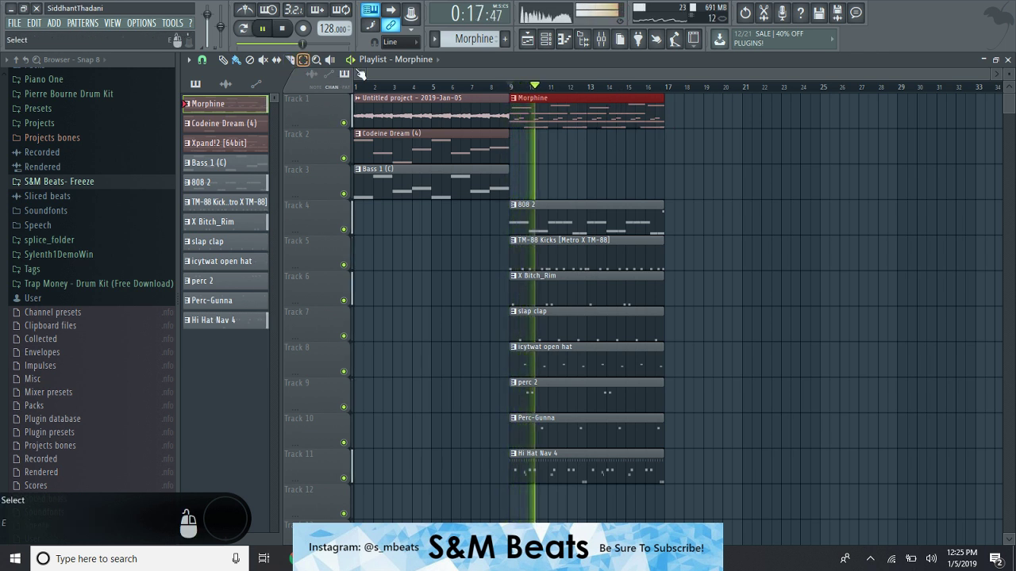
Move Morphine to track 2, select all the bar 9 clips on tracks 2 to 11 and duplicate them seven times up to bar 73.
{"action": "left_click_drag", "start_coordinate": [585, 119], "coordinate": [594, 476]}
{"action": "key", "text": "space"}
{"action": "key", "text": "ctrl+b"}
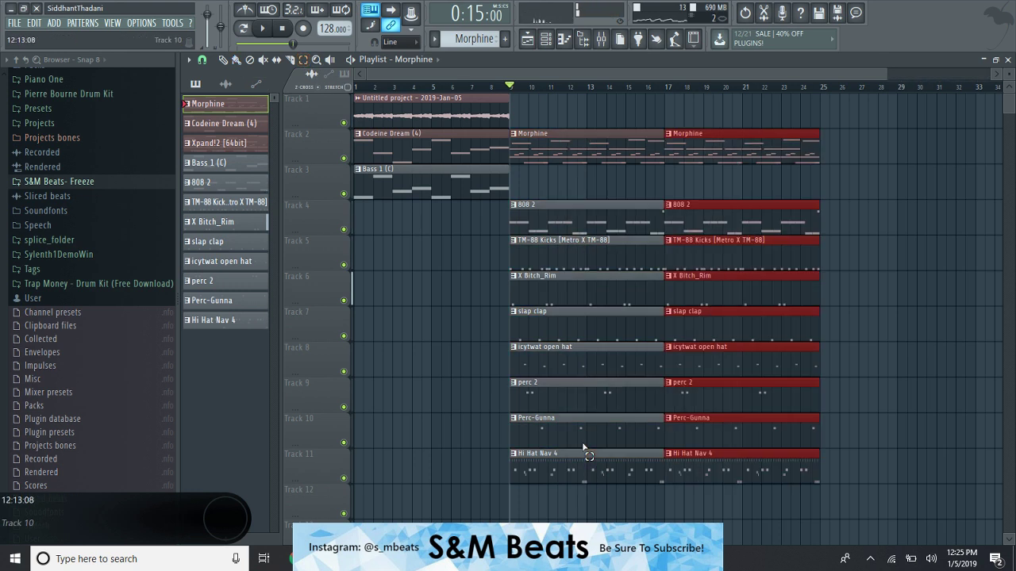
{"action": "key", "text": "ctrl+b"}
{"action": "key", "text": "ctrl+b"}
{"action": "key", "text": "ctrl+b"}
{"action": "key", "text": "ctrl+b"}
{"action": "key", "text": "ctrl+b"}
{"action": "key", "text": "ctrl+b"}
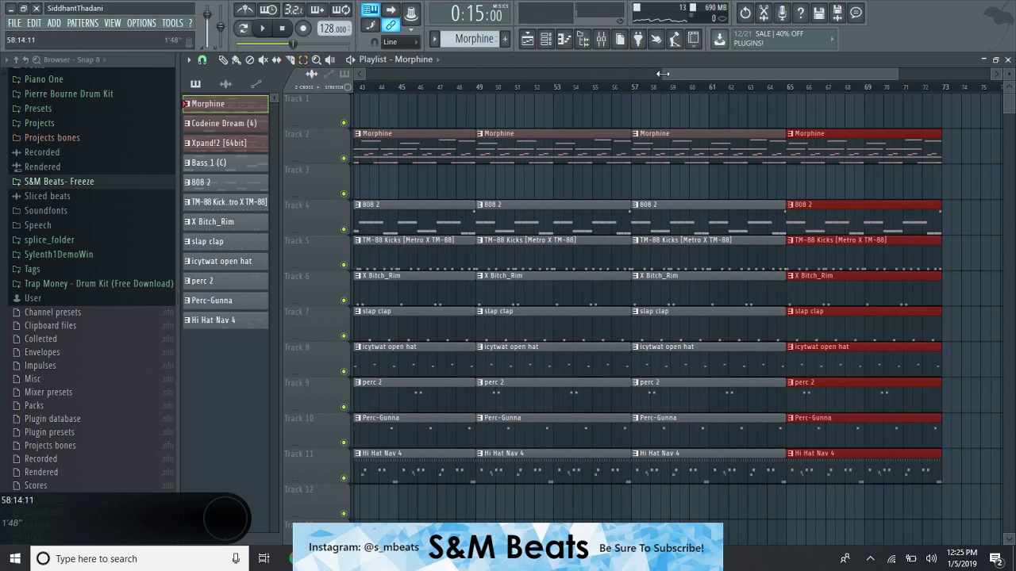
Check the mixer during playback and unmute the Bass 1 (C) channel.
{"action": "left_click_drag", "start_coordinate": [662, 73], "coordinate": [353, 75]}
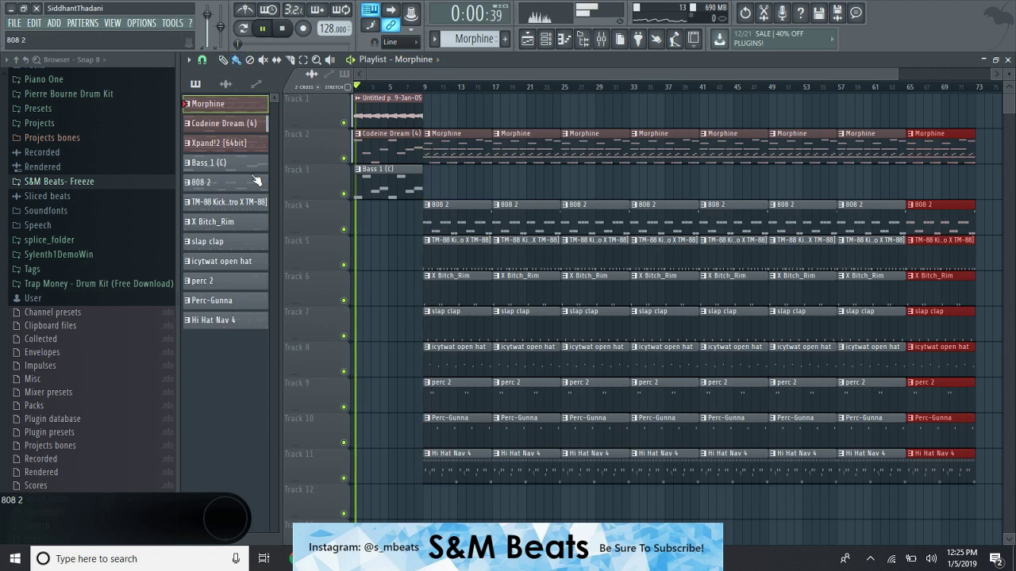
{"action": "left_click", "coordinate": [604, 40]}
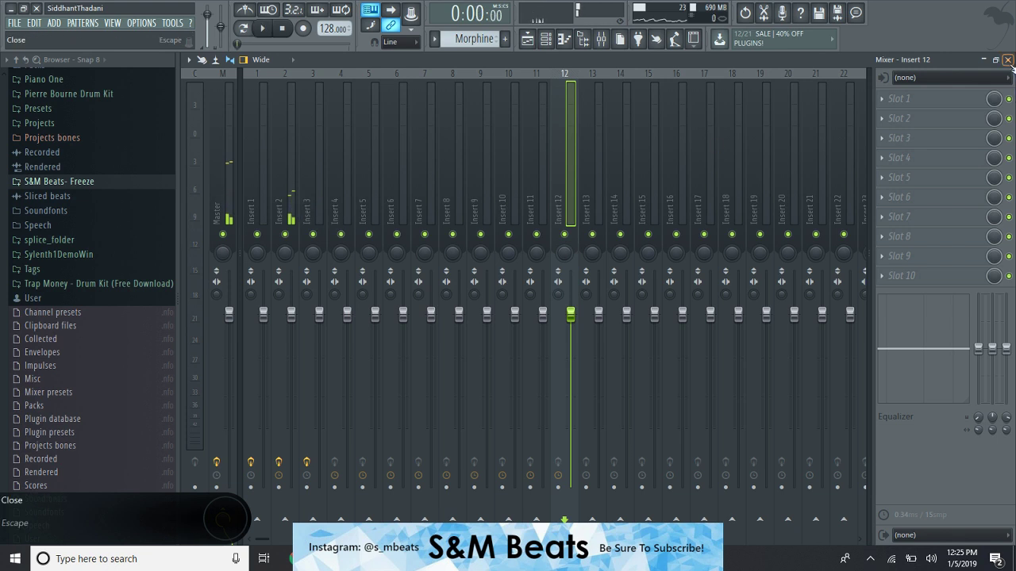
{"action": "left_click", "coordinate": [1008, 60]}
{"action": "left_click", "coordinate": [547, 39]}
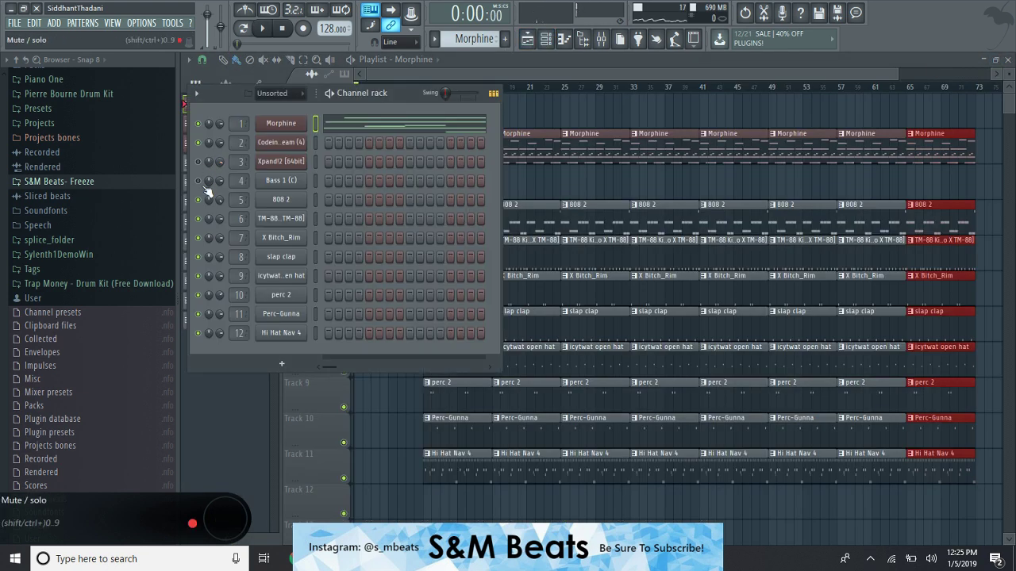
{"action": "left_click", "coordinate": [468, 69]}
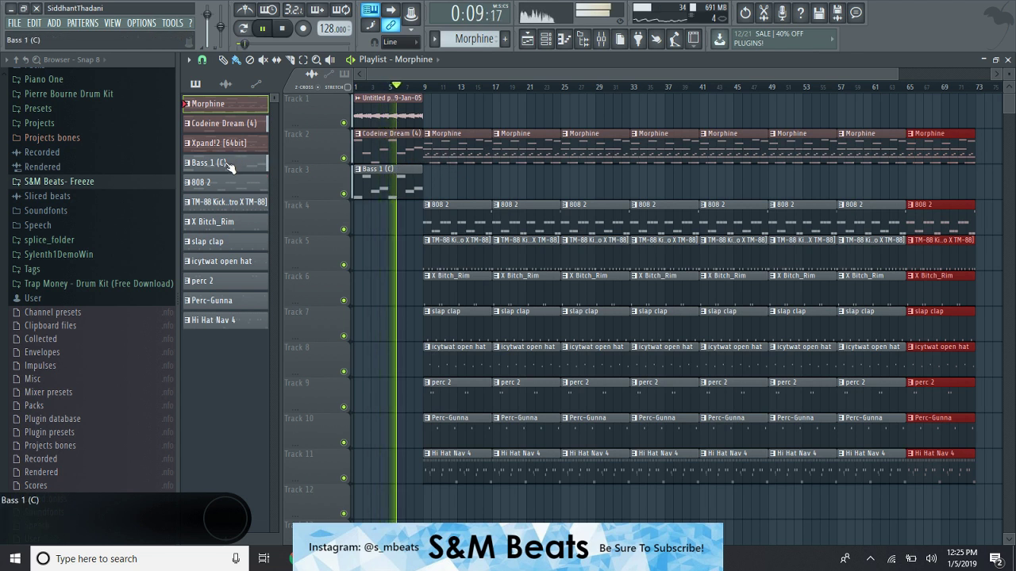
Paint the Codeine Dream (4) pattern on track 3 from bar 9 to bar 25 and delete the Morphine clip at bar 9.
{"action": "left_click", "coordinate": [225, 125]}
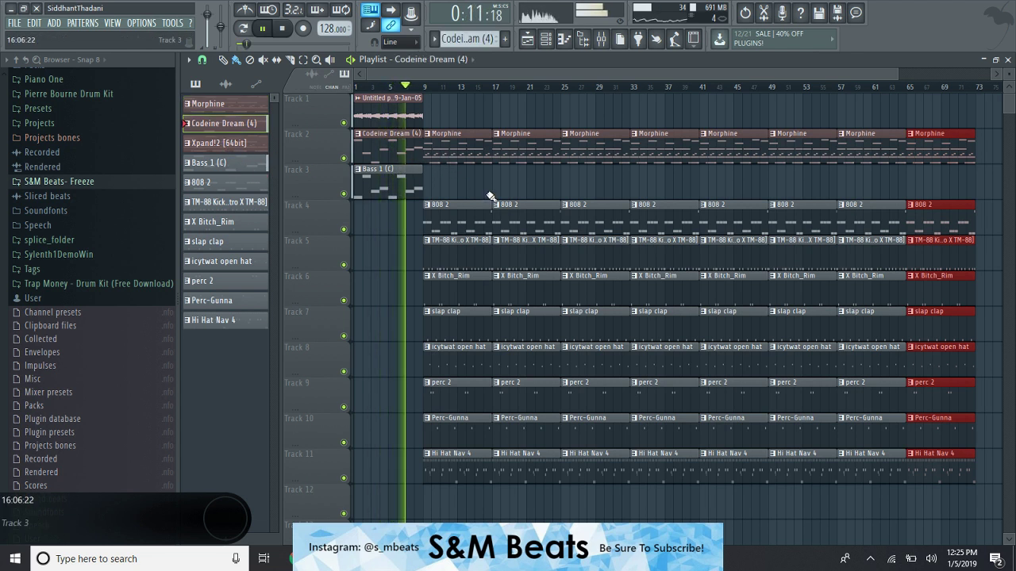
{"action": "left_click_drag", "start_coordinate": [435, 183], "coordinate": [548, 184]}
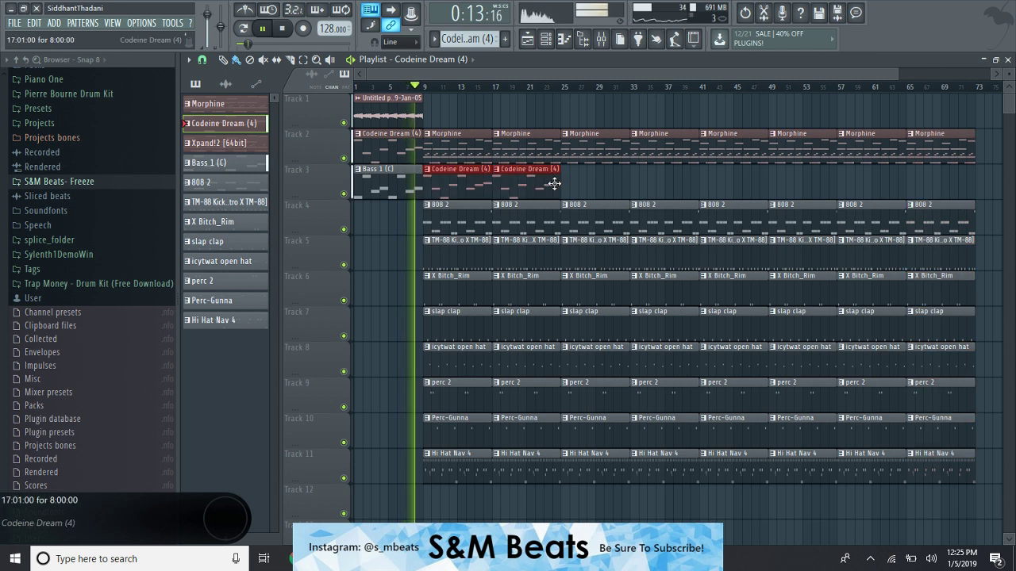
{"action": "scroll", "coordinate": [427, 178], "scroll_direction": "down", "scroll_amount": 2}
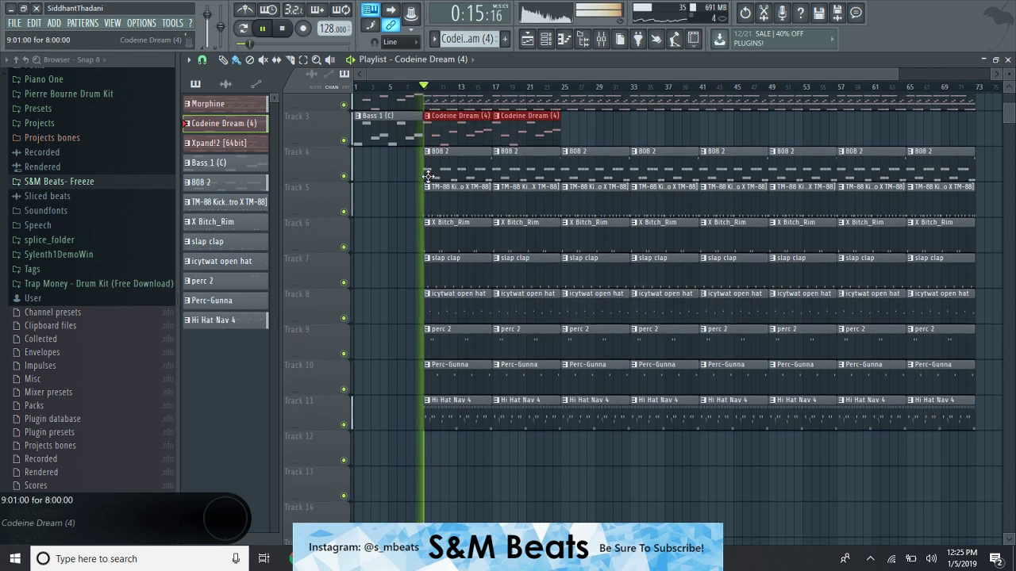
{"action": "key", "text": "space"}
{"action": "scroll", "coordinate": [416, 182], "scroll_direction": "up", "scroll_amount": 2}
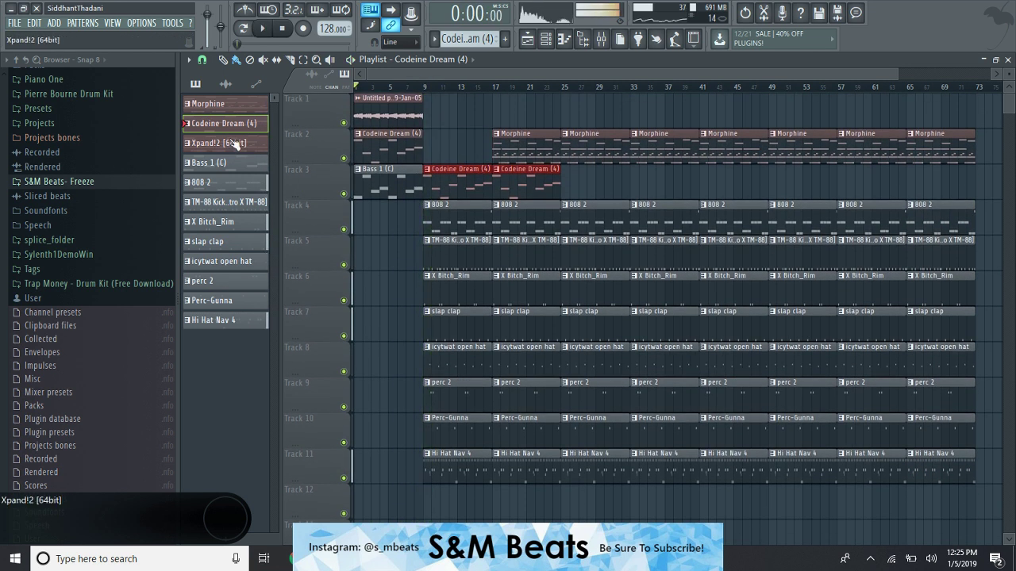
Paint copies of the Untitled project audio clip along track 1 from bar 9 to bar 73.
{"action": "left_click", "coordinate": [226, 84]}
{"action": "left_click", "coordinate": [405, 109]}
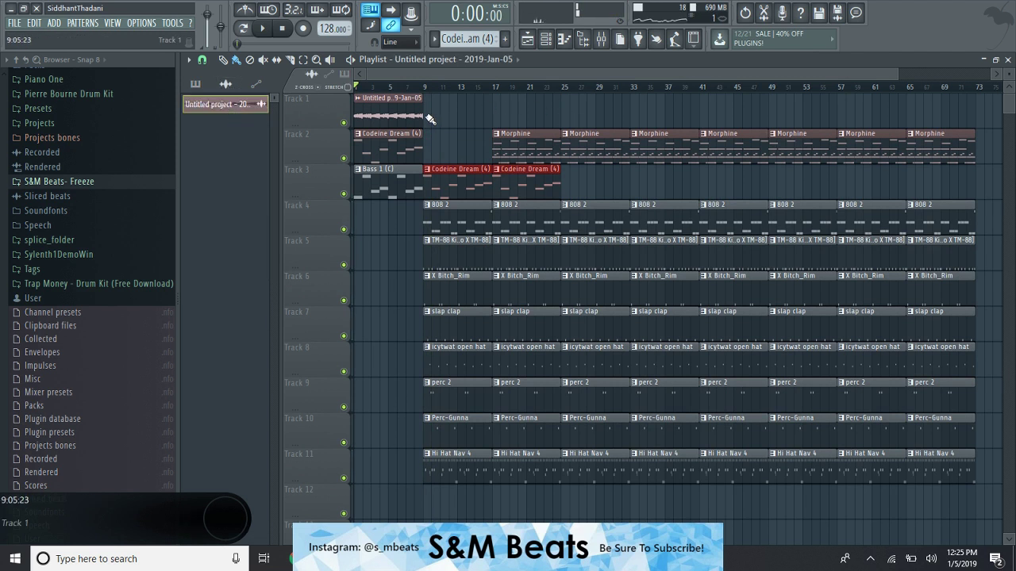
{"action": "left_click_drag", "start_coordinate": [429, 118], "coordinate": [793, 118]}
{"action": "left_click_drag", "start_coordinate": [848, 193], "coordinate": [773, 174]}
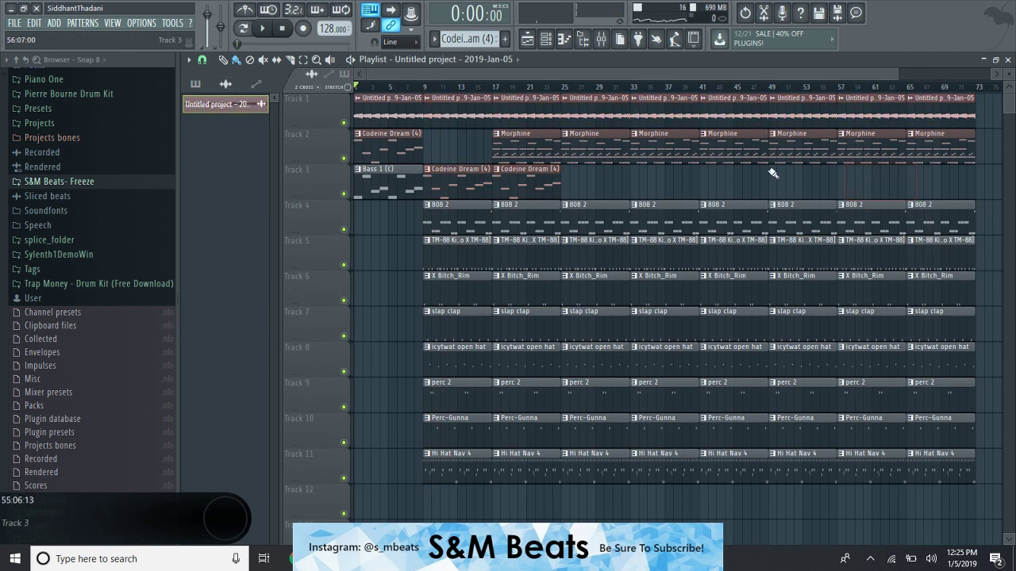
Examine the mixer levels while the song plays and inspect the effects loaded on Insert 1.
{"action": "left_click", "coordinate": [606, 45]}
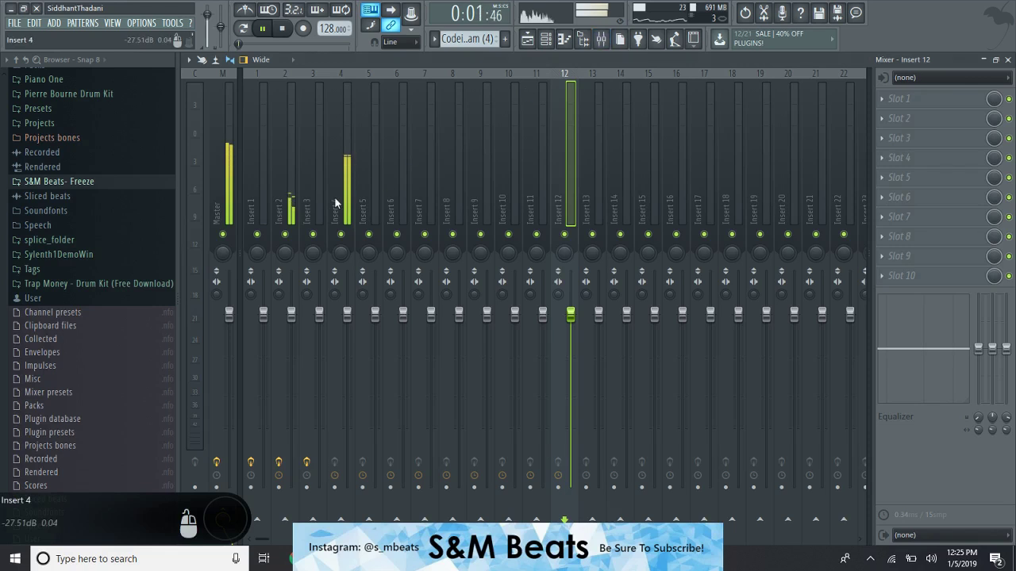
{"action": "left_click", "coordinate": [1008, 60]}
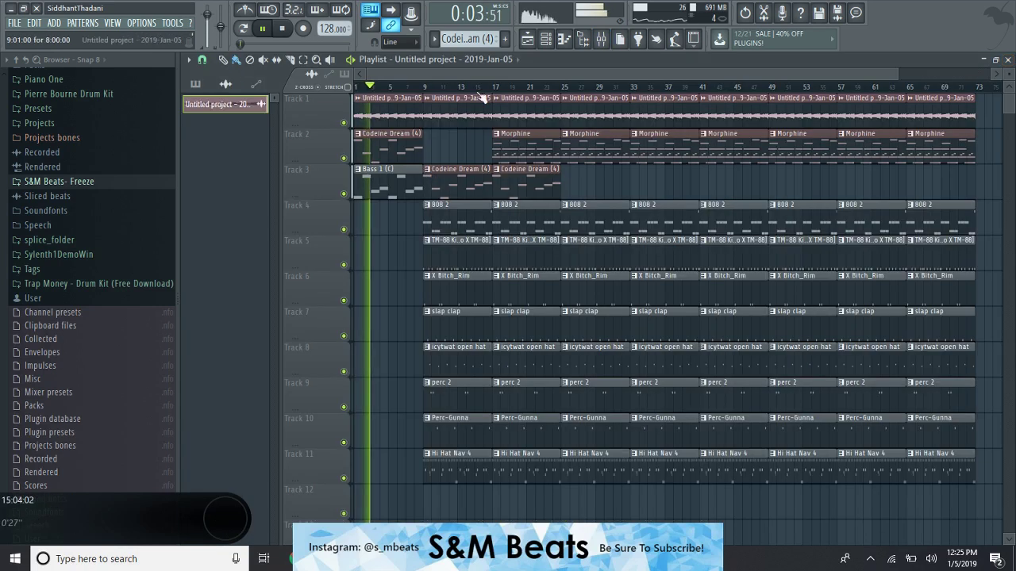
{"action": "left_click", "coordinate": [600, 49]}
{"action": "left_click", "coordinate": [254, 206]}
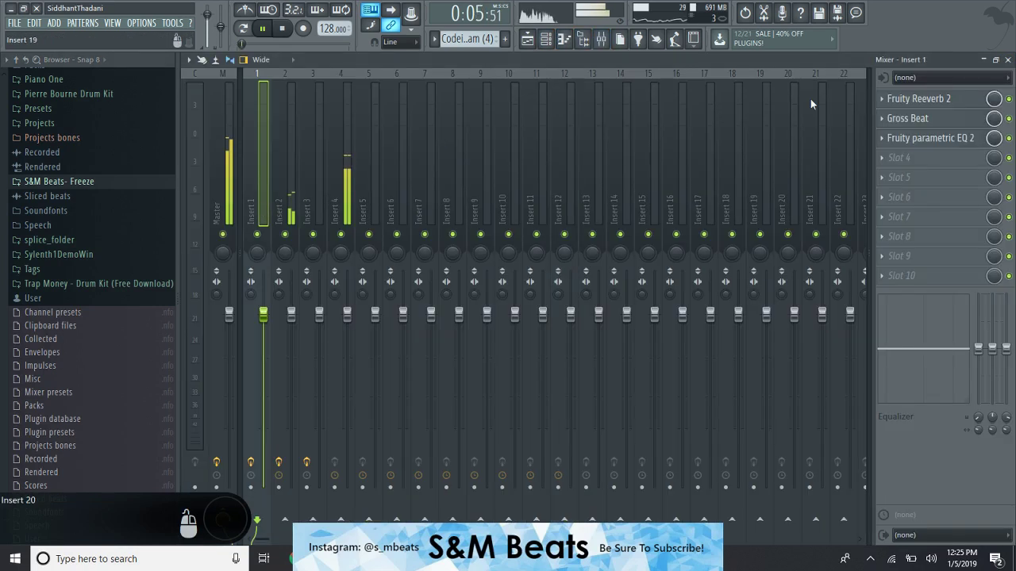
{"action": "key", "text": "F9"}
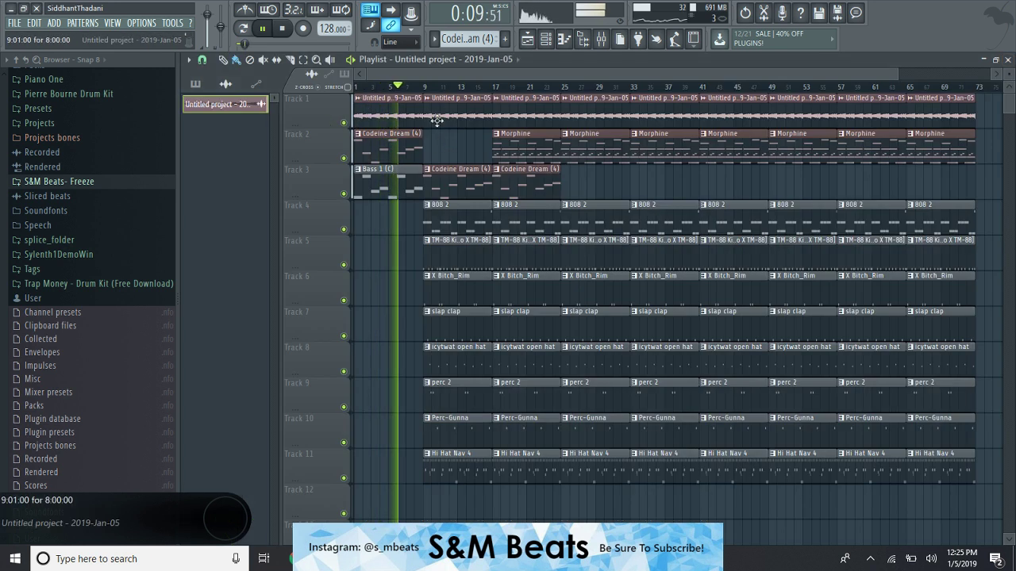
Delete the perc 2 and Perc-Gunna clips at bars 9 and 17, and the icytwat open hat clip at bar 9.
{"action": "right_click", "coordinate": [469, 428]}
{"action": "right_click", "coordinate": [464, 397]}
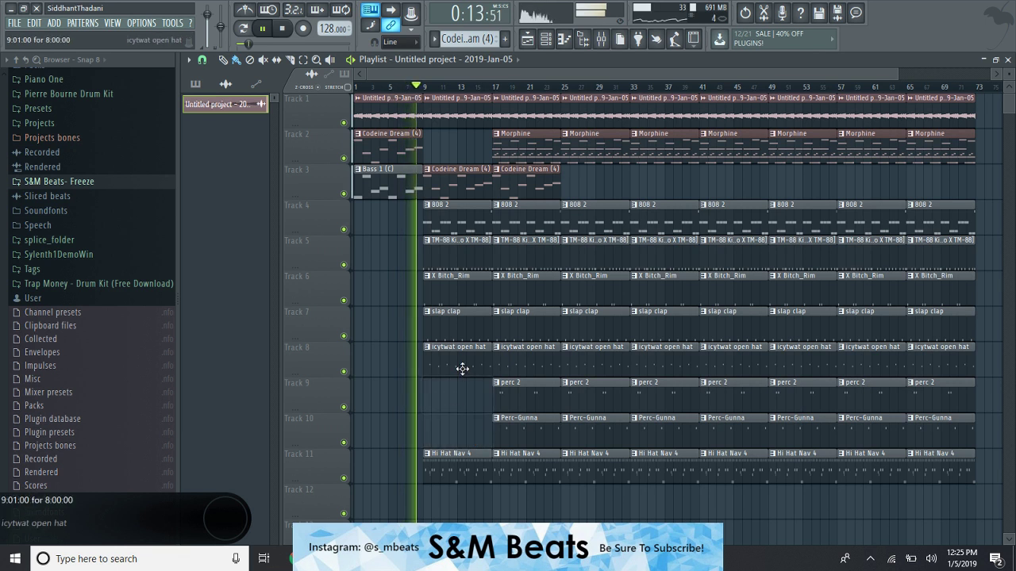
{"action": "right_click", "coordinate": [461, 369]}
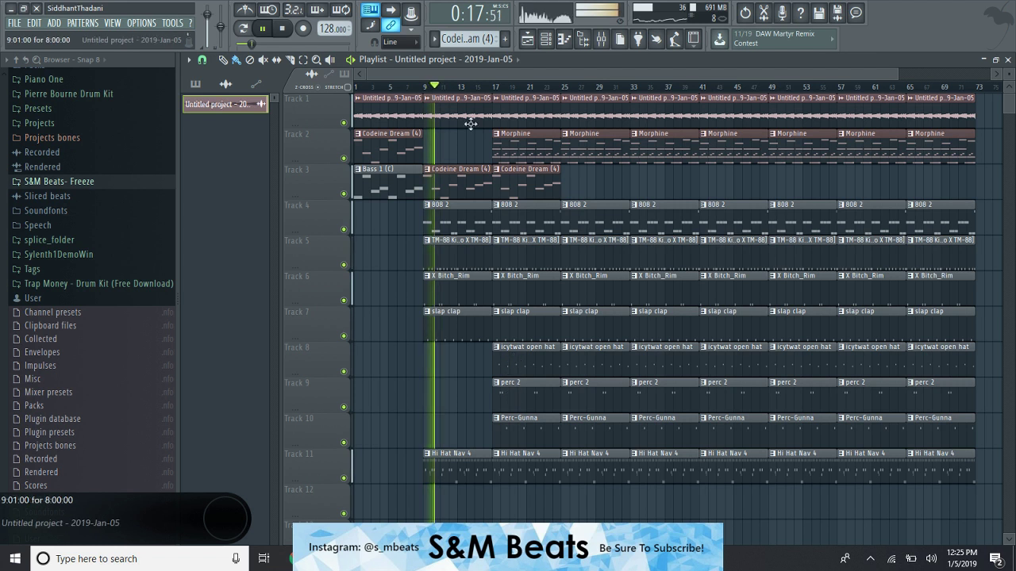
{"action": "left_click_drag", "start_coordinate": [895, 73], "coordinate": [984, 74]}
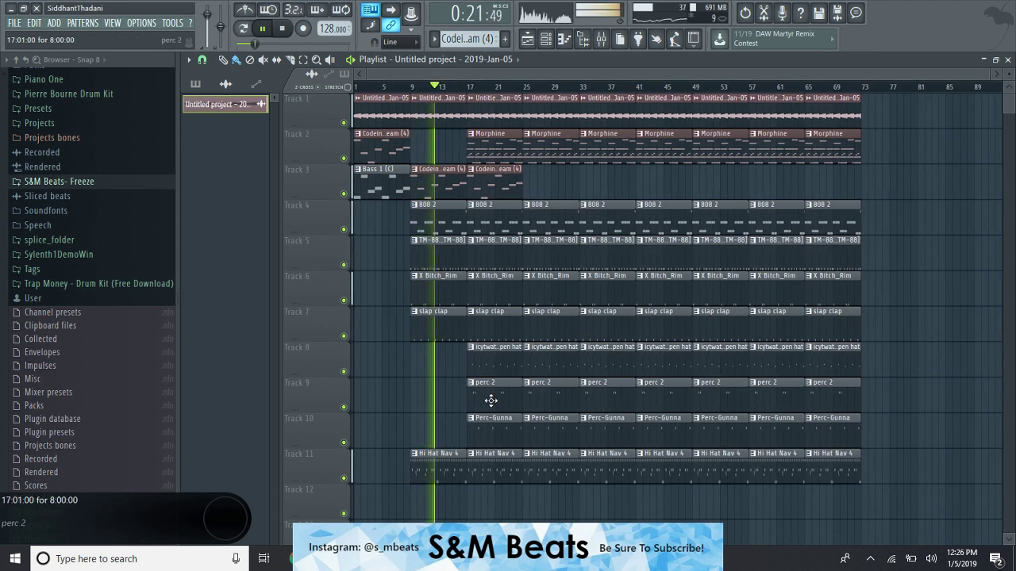
{"action": "right_click", "coordinate": [500, 429]}
{"action": "right_click", "coordinate": [471, 385]}
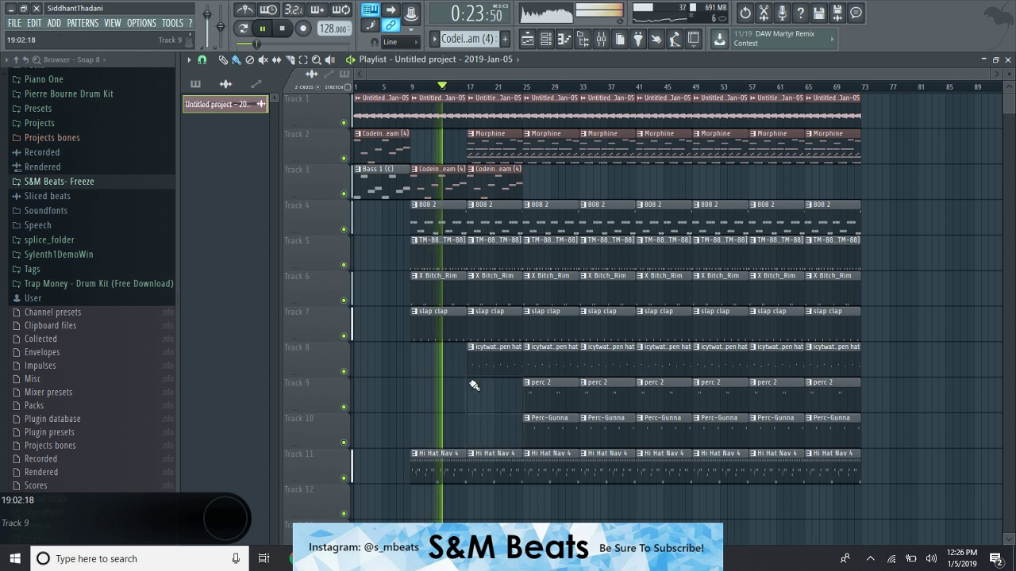
Delete Perc-Gunna at bars 25 and 49, perc 2 at bars 33 and 49, and icytwat open hat at bar 41.
{"action": "right_click", "coordinate": [573, 437]}
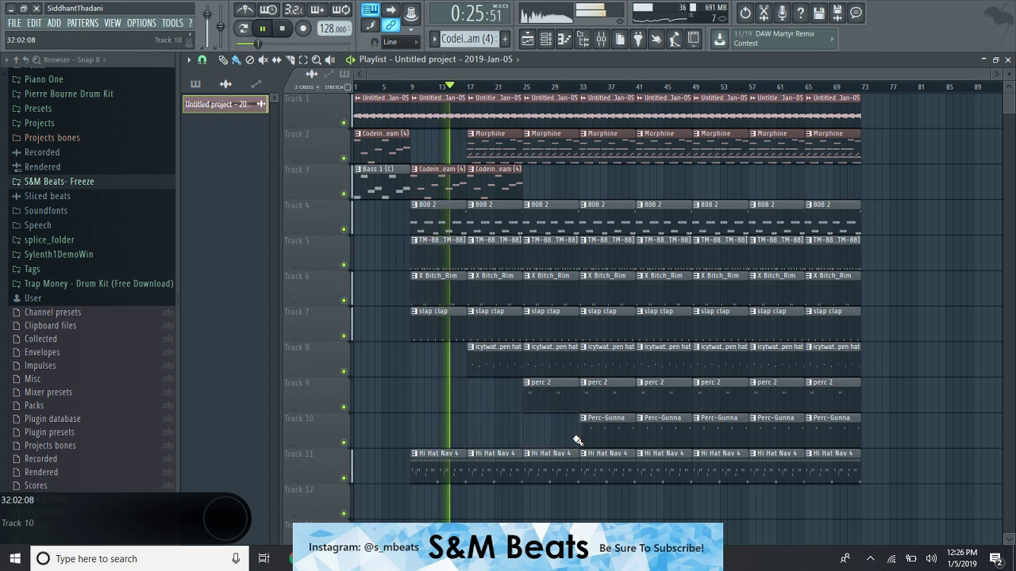
{"action": "right_click", "coordinate": [595, 401]}
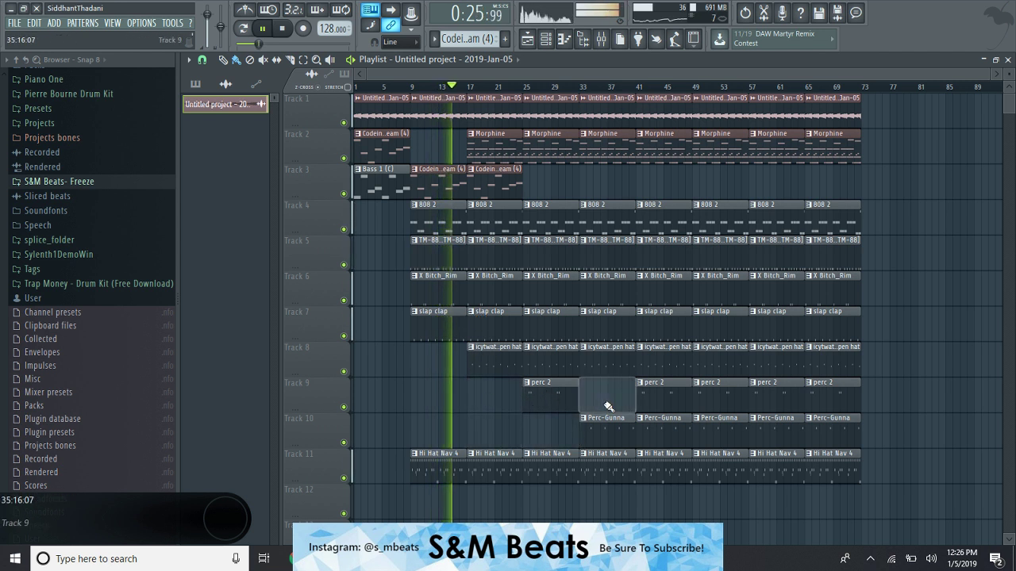
{"action": "right_click", "coordinate": [717, 401]}
{"action": "right_click", "coordinate": [716, 421]}
{"action": "right_click", "coordinate": [657, 357]}
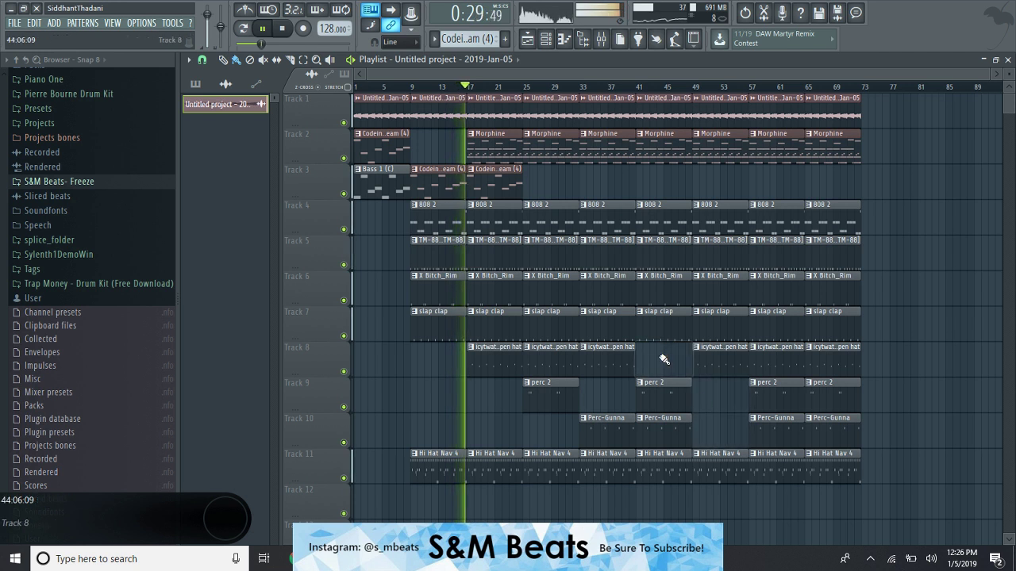
Delete all remaining clips from bar 49 onward on every track, so the arrangement ends at bar 49.
{"action": "right_click", "coordinate": [733, 467]}
{"action": "mouse_move", "coordinate": [730, 409]}
{"action": "left_mouse_down"}
{"action": "mouse_move", "coordinate": [723, 248]}
{"action": "mouse_move", "coordinate": [733, 116]}
{"action": "mouse_move", "coordinate": [827, 147]}
{"action": "mouse_move", "coordinate": [829, 291]}
{"action": "mouse_move", "coordinate": [781, 325]}
{"action": "mouse_move", "coordinate": [833, 381]}
{"action": "mouse_move", "coordinate": [832, 468]}
{"action": "left_mouse_up"}
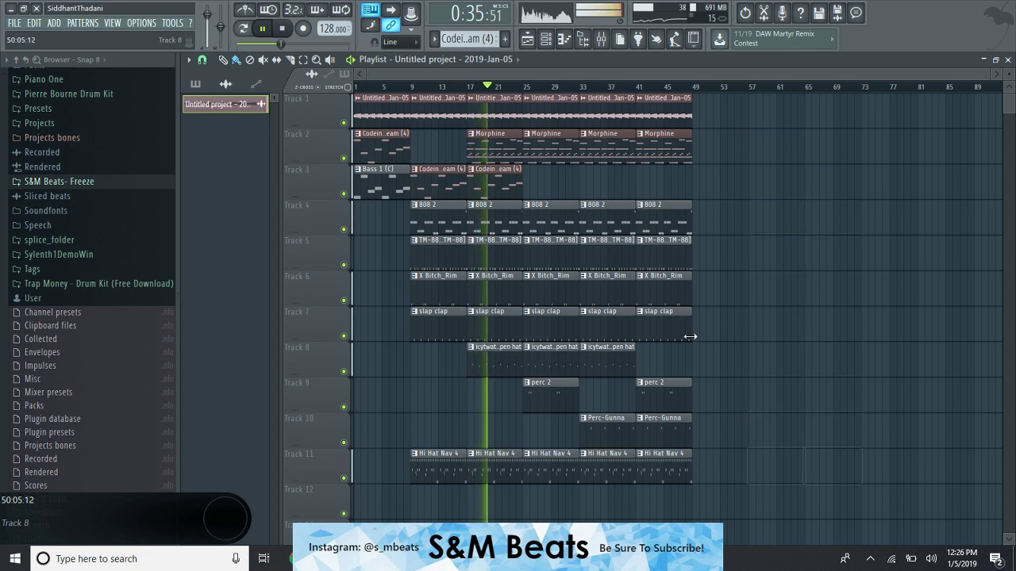
On mixer Insert 1, lower the volume and adjust the stereo separation, with Fruity parametric EQ 2 moved to slot 4.
{"action": "left_click", "coordinate": [600, 38]}
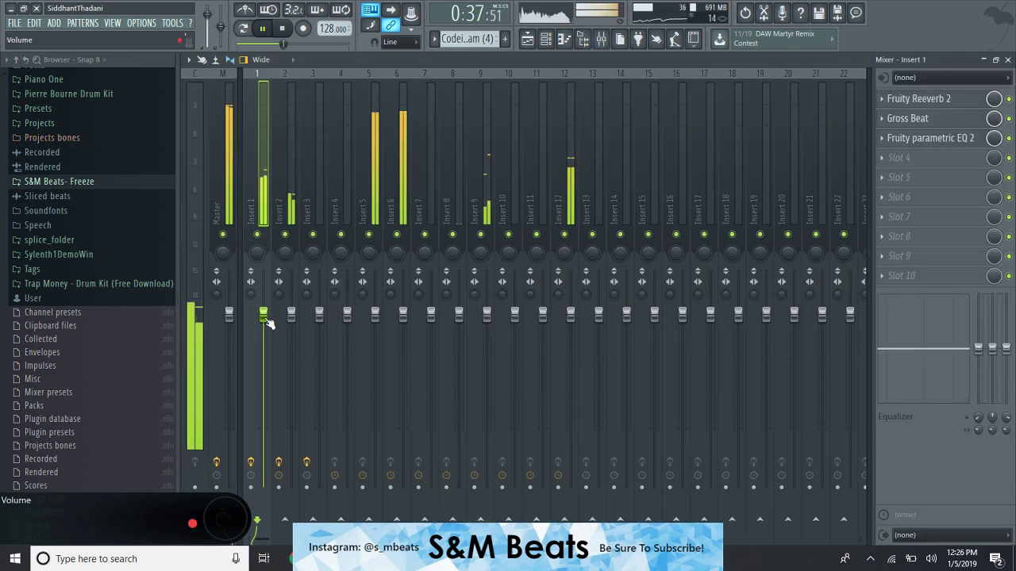
{"action": "left_click_drag", "start_coordinate": [265, 316], "coordinate": [265, 334]}
{"action": "left_click_drag", "start_coordinate": [250, 294], "coordinate": [250, 313]}
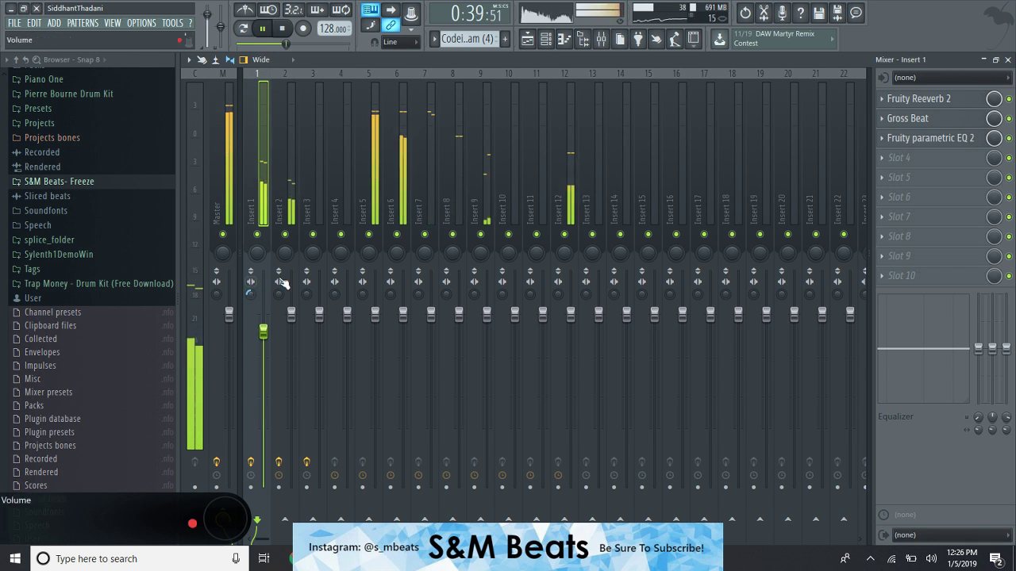
{"action": "left_click_drag", "start_coordinate": [932, 138], "coordinate": [944, 153]}
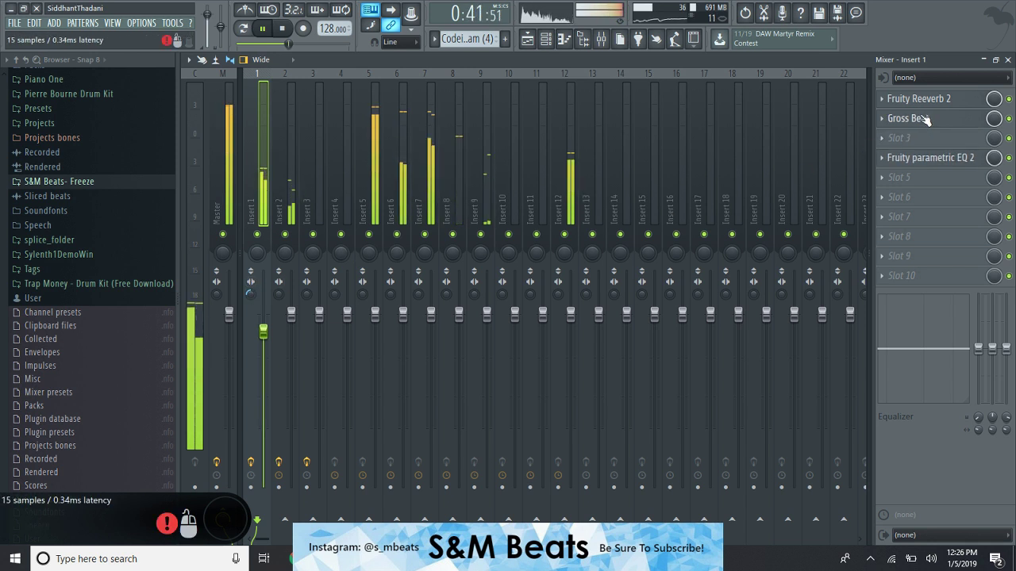
Review the Morphine channel's melody notes in the piano roll, then return to the playlist.
{"action": "key", "text": "F5"}
{"action": "key", "text": "F6"}
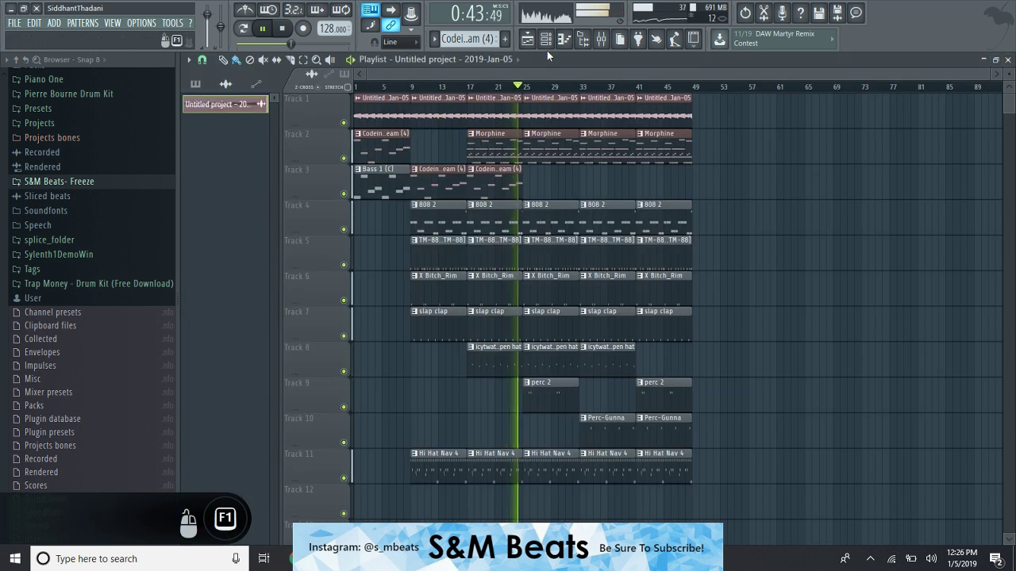
{"action": "scroll", "coordinate": [470, 39], "scroll_direction": "down", "scroll_amount": 1}
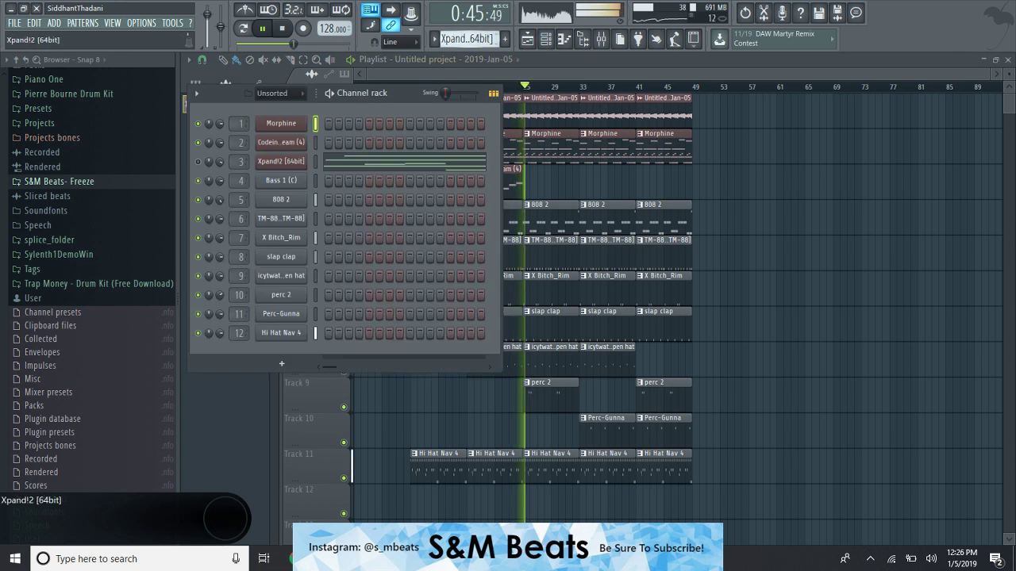
{"action": "scroll", "coordinate": [470, 39], "scroll_direction": "up", "scroll_amount": 2}
{"action": "left_click", "coordinate": [426, 125]}
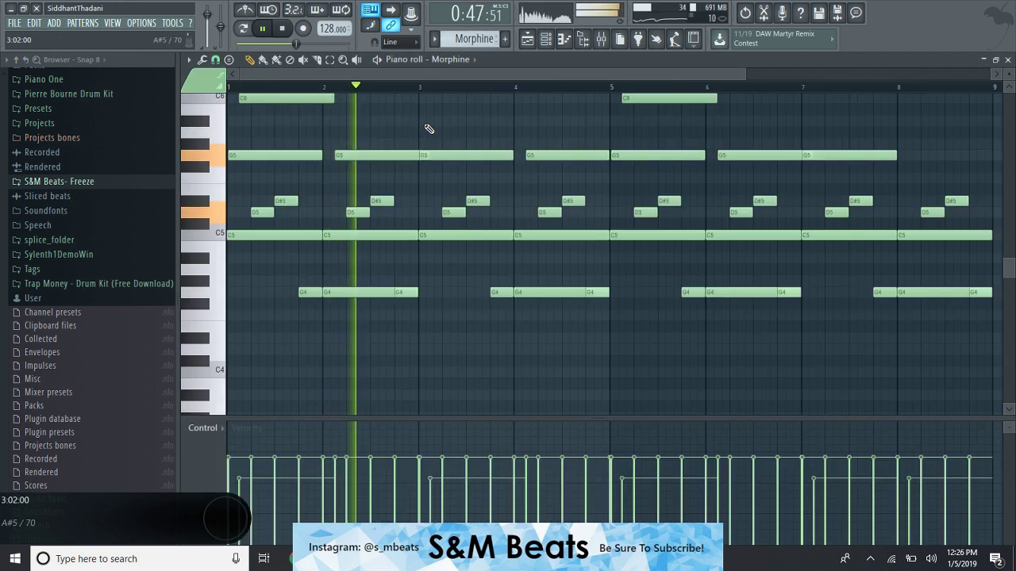
{"action": "scroll", "coordinate": [428, 130], "scroll_direction": "up", "scroll_amount": 3}
{"action": "left_click", "coordinate": [1007, 61]}
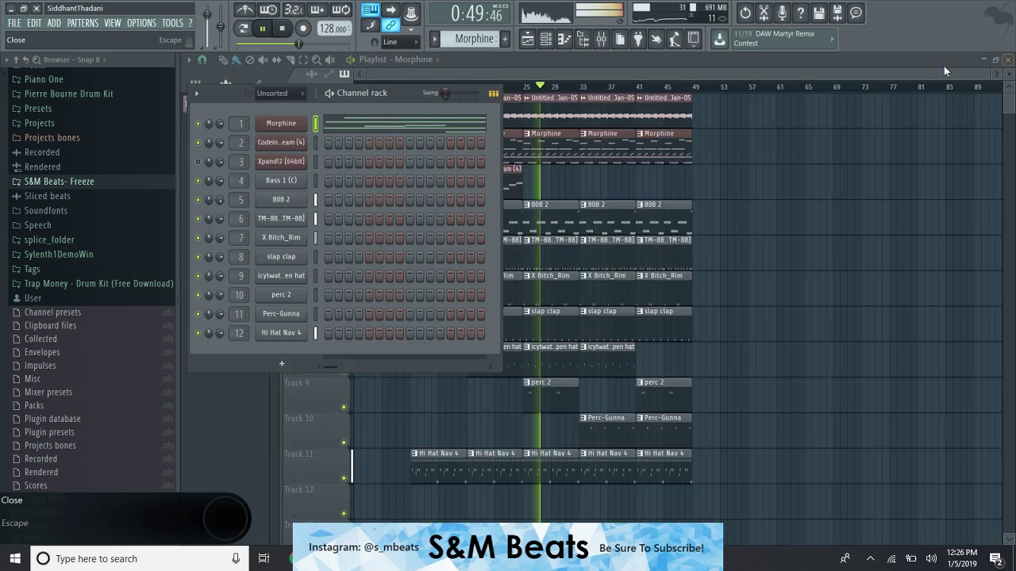
{"action": "left_click", "coordinate": [498, 92]}
Raise the volume of mixer Insert 1 back to 100% (0.0 dB).
{"action": "left_click", "coordinate": [601, 39]}
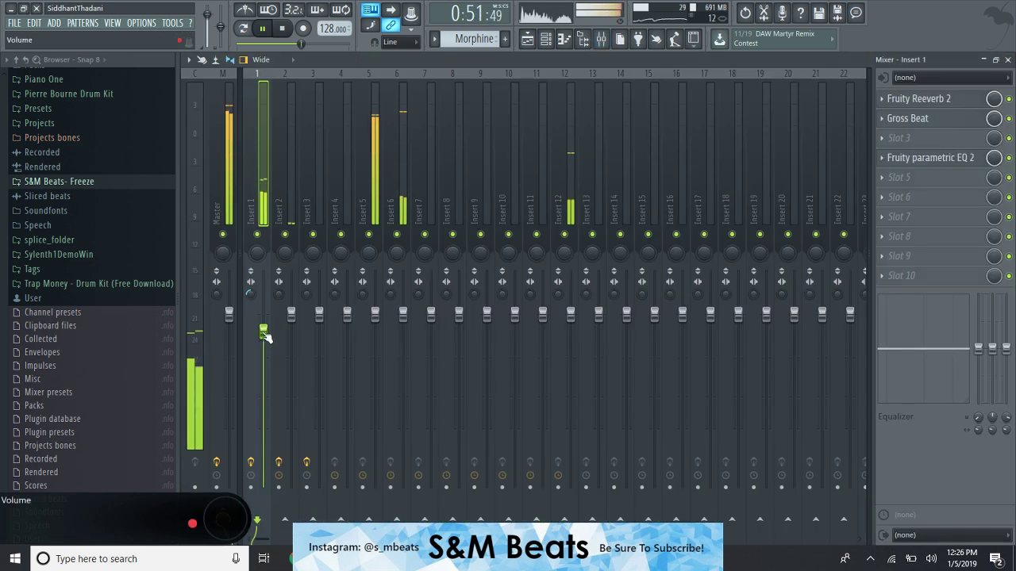
{"action": "mouse_move", "coordinate": [264, 330]}
{"action": "left_mouse_down"}
{"action": "mouse_move", "coordinate": [264, 284]}
{"action": "mouse_move", "coordinate": [263, 319]}
{"action": "left_mouse_up"}
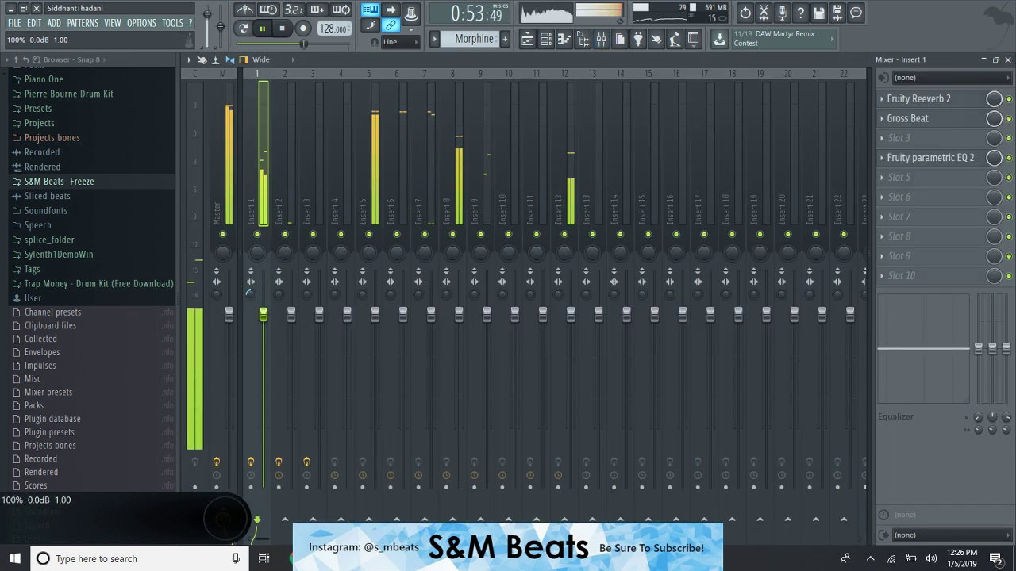
Delete the Track 1 audio clip at bar 33 and check the Morphine melody's notes in the piano roll.
{"action": "left_click", "coordinate": [1008, 60]}
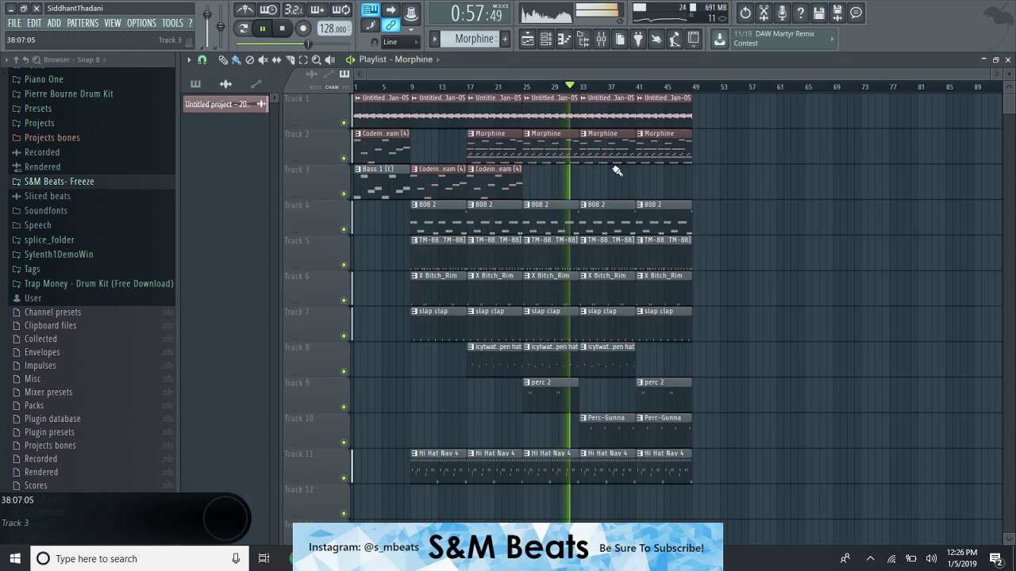
{"action": "right_click", "coordinate": [621, 107]}
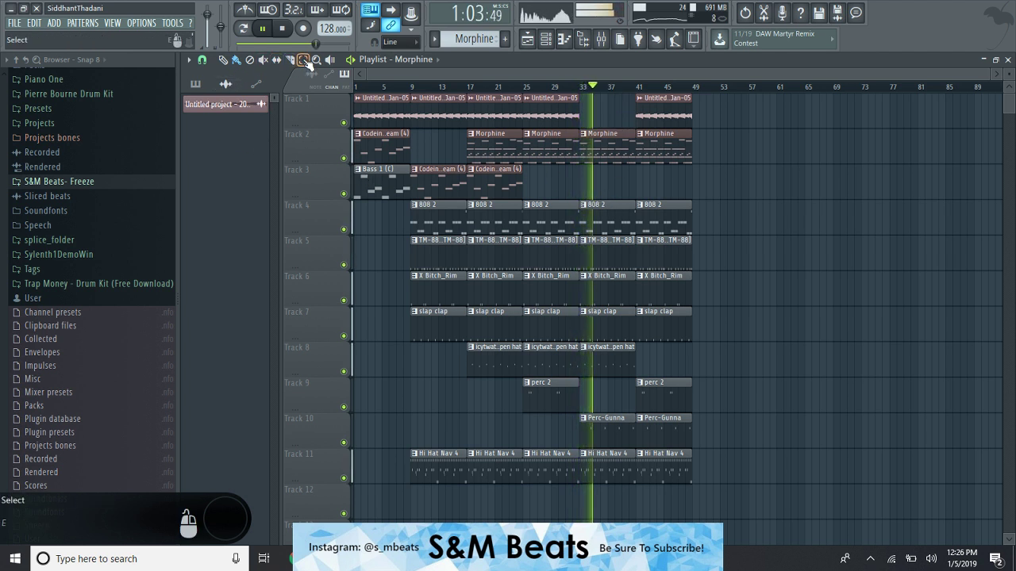
{"action": "double_click", "coordinate": [610, 141]}
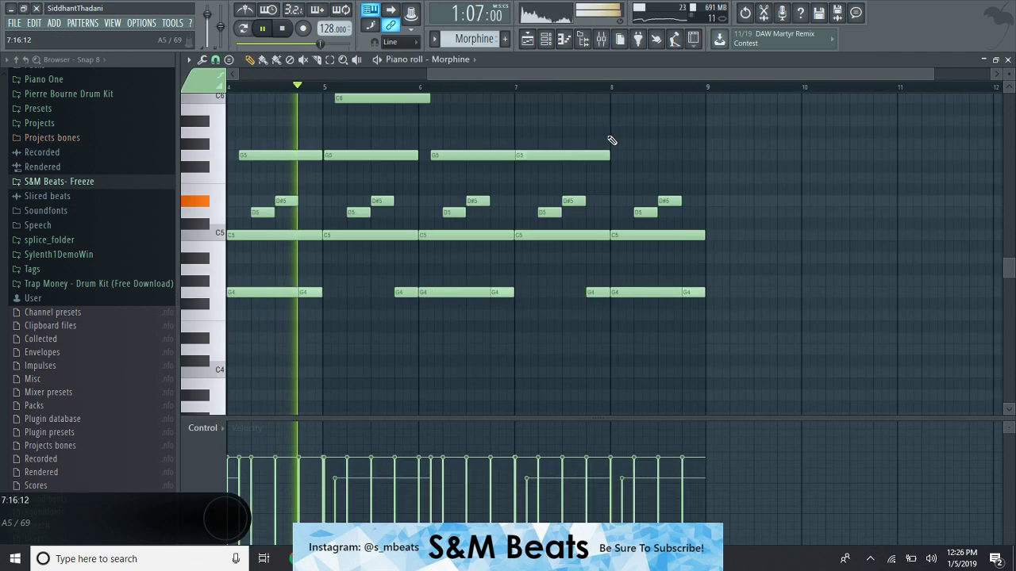
{"action": "left_click", "coordinate": [1008, 60]}
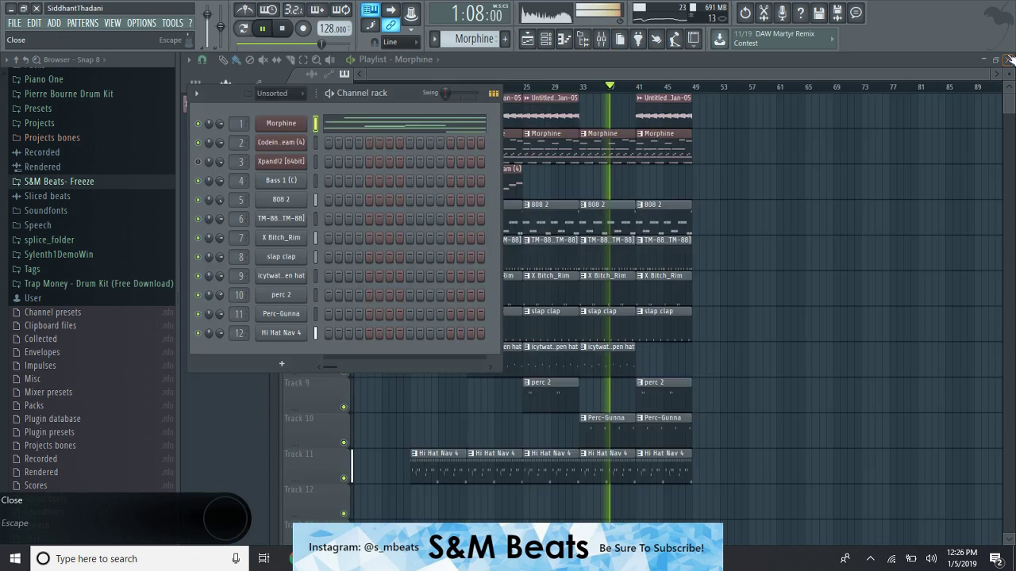
{"action": "left_click", "coordinate": [471, 125]}
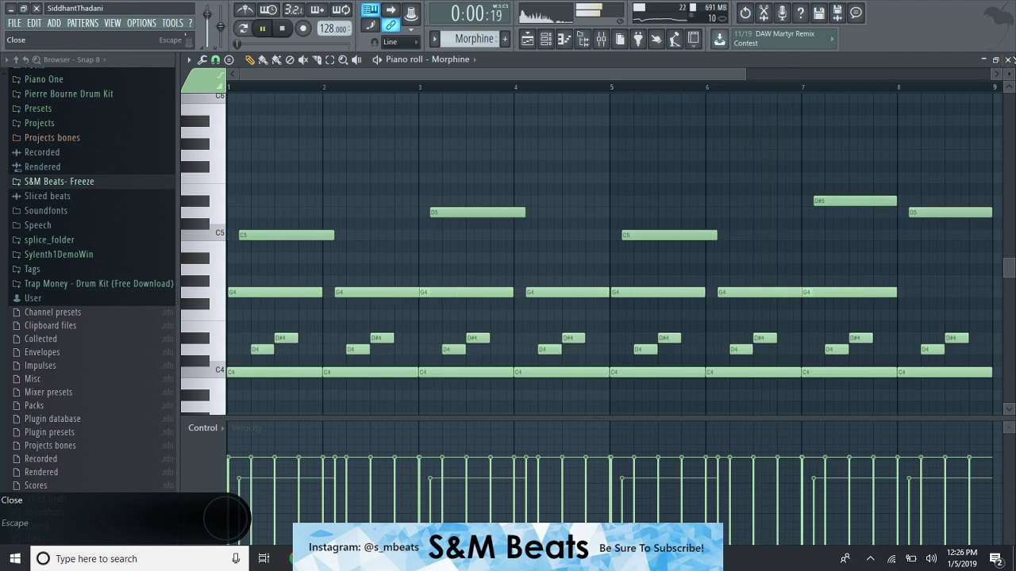
{"action": "left_click", "coordinate": [1008, 60]}
Render the Morphine pattern to an audio clip.
{"action": "left_click", "coordinate": [391, 74]}
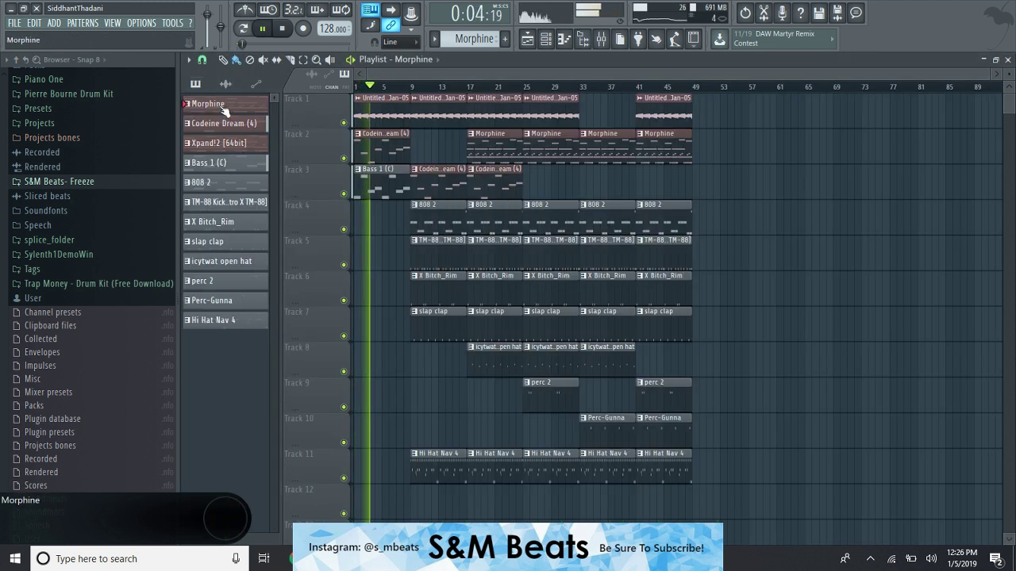
{"action": "right_click", "coordinate": [226, 104]}
{"action": "left_click", "coordinate": [293, 300]}
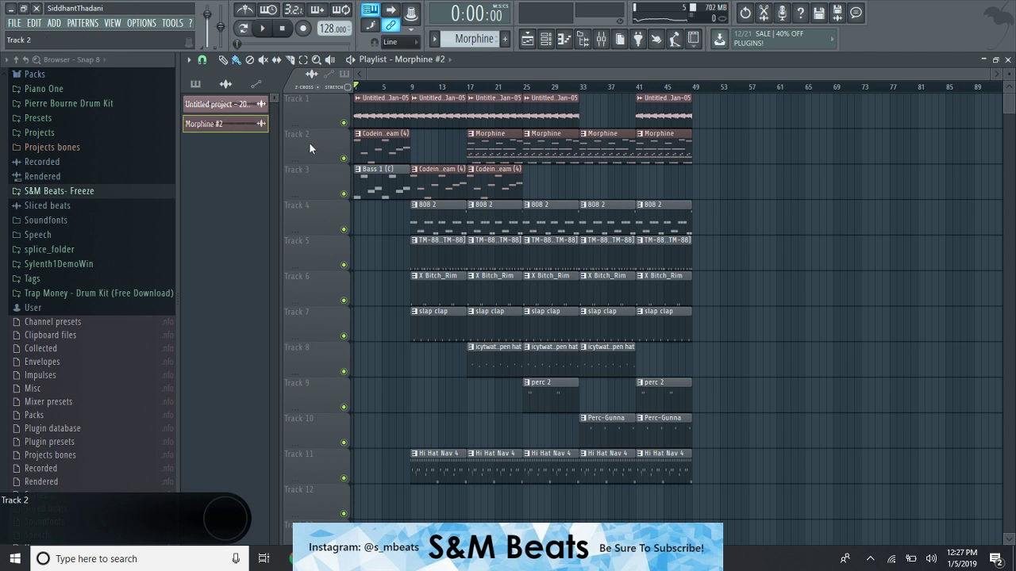
Replace the Morphine pattern clips on Track 2 with the Morphine #2 audio clip from bar 17 to bar 49, and play from bar 17.
{"action": "right_click", "coordinate": [485, 156]}
{"action": "right_click", "coordinate": [548, 154]}
{"action": "right_click", "coordinate": [603, 155]}
{"action": "right_click", "coordinate": [655, 154]}
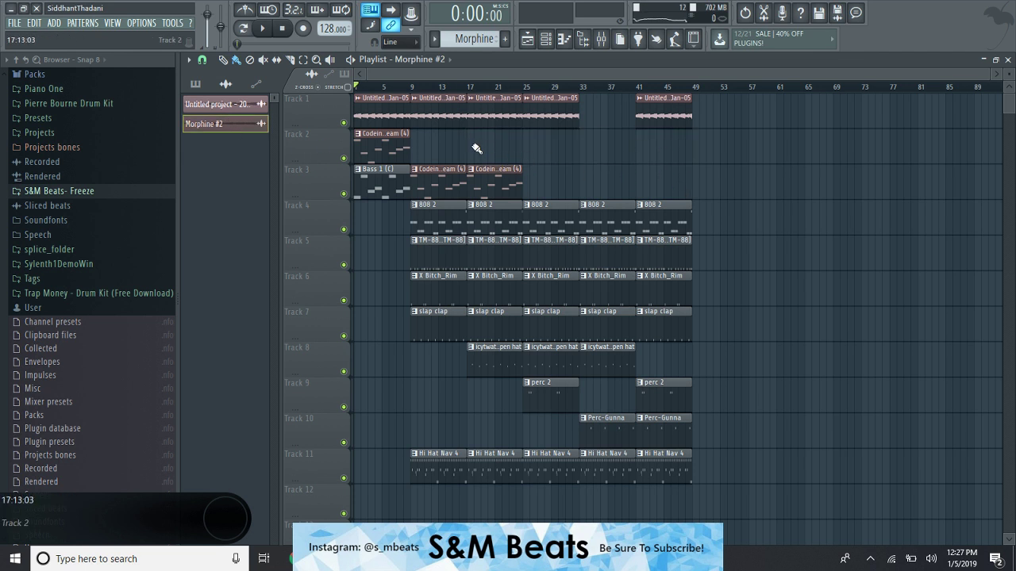
{"action": "left_click_drag", "start_coordinate": [515, 144], "coordinate": [661, 146]}
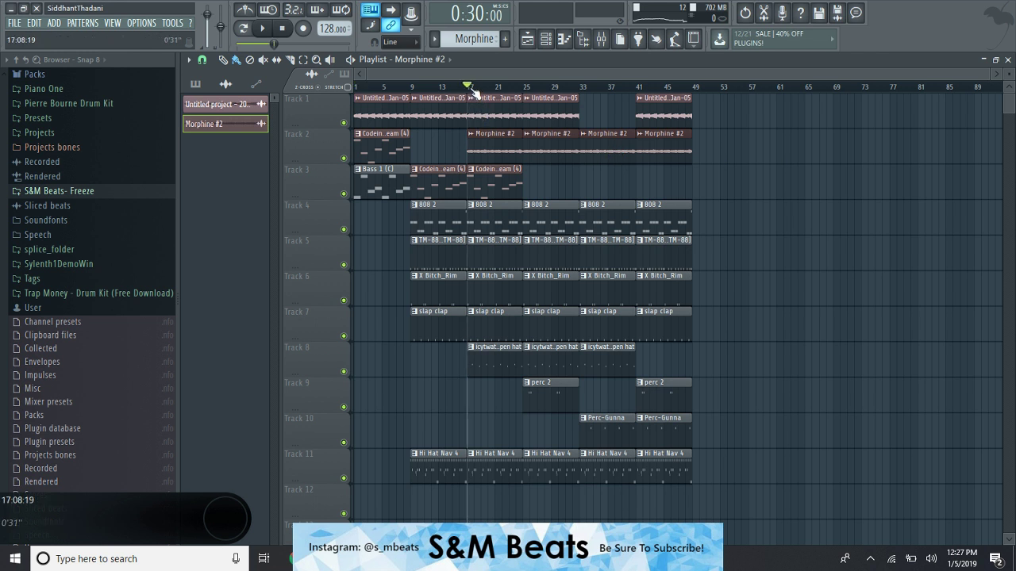
{"action": "key", "text": "space"}
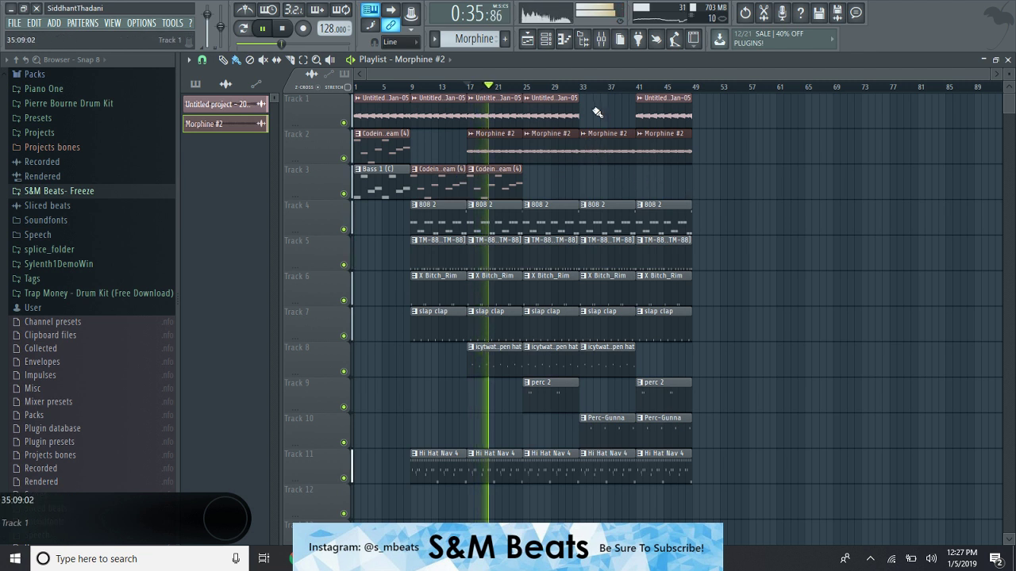
Stop playback and place a four-bar piece of the Untitled project audio clip on Track 1 at bar 33.
{"action": "left_click", "coordinate": [244, 110]}
{"action": "mouse_move", "coordinate": [626, 186]}
{"action": "left_mouse_down"}
{"action": "mouse_move", "coordinate": [634, 189]}
{"action": "mouse_move", "coordinate": [610, 187]}
{"action": "left_mouse_up"}
{"action": "right_click", "coordinate": [597, 187]}
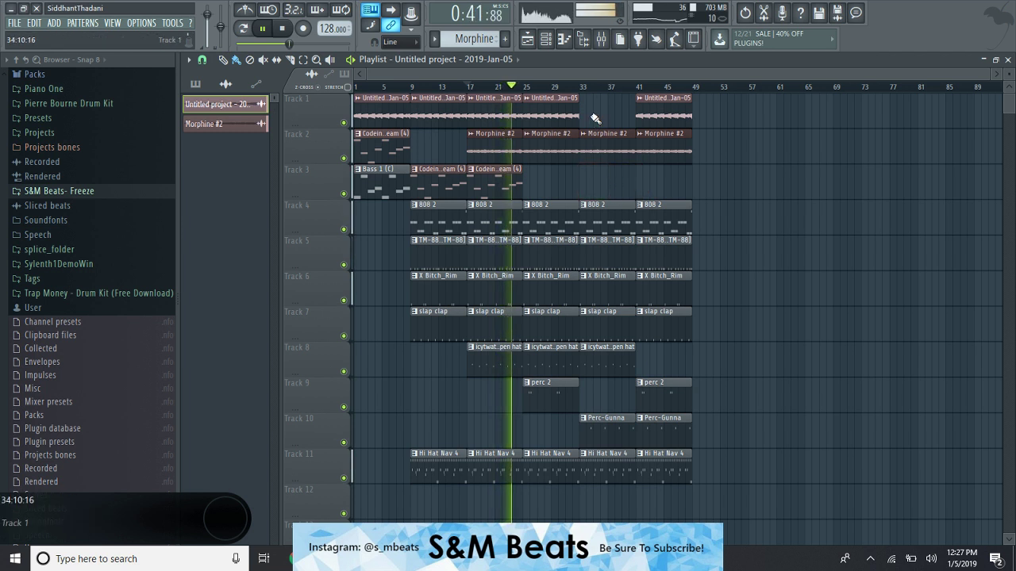
{"action": "key", "text": "space"}
{"action": "left_click", "coordinate": [640, 185]}
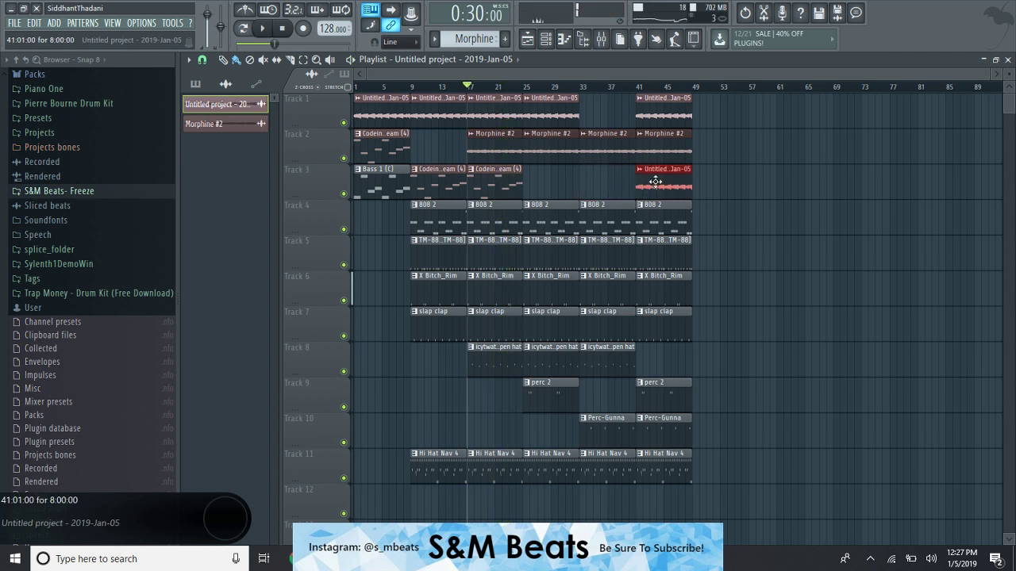
{"action": "right_click", "coordinate": [640, 186]}
{"action": "left_click", "coordinate": [597, 183]}
{"action": "left_click_drag", "start_coordinate": [645, 183], "coordinate": [592, 152]}
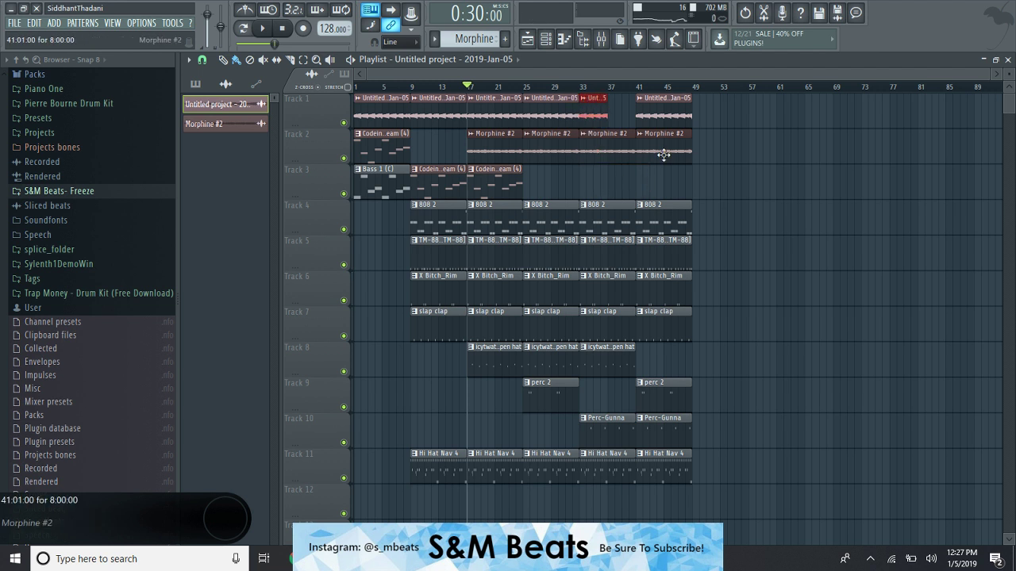
Delete the Morphine #2 clip at bar 41 on Track 2.
{"action": "left_click", "coordinate": [306, 60]}
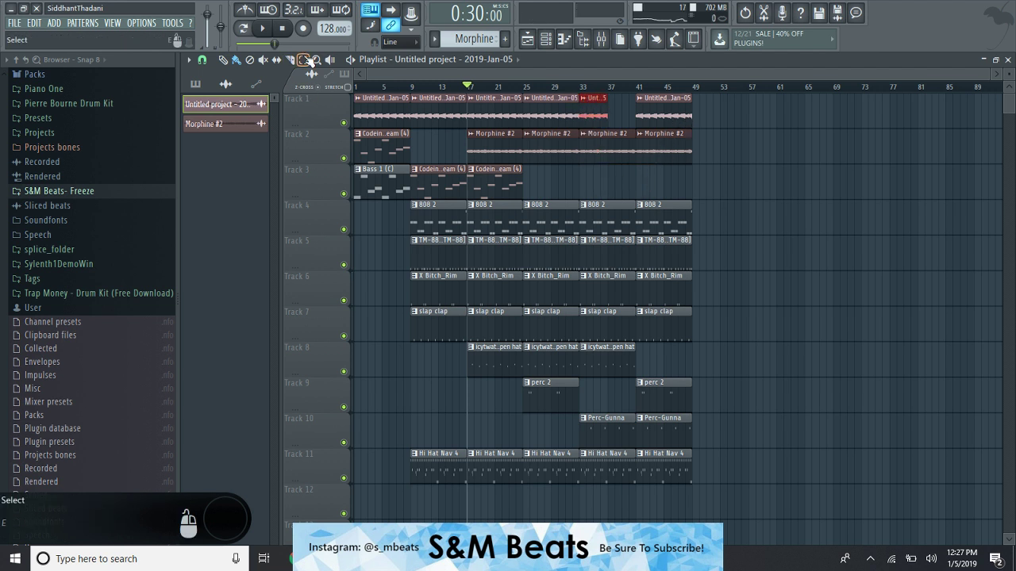
{"action": "left_click", "coordinate": [689, 148]}
{"action": "key", "text": "Delete"}
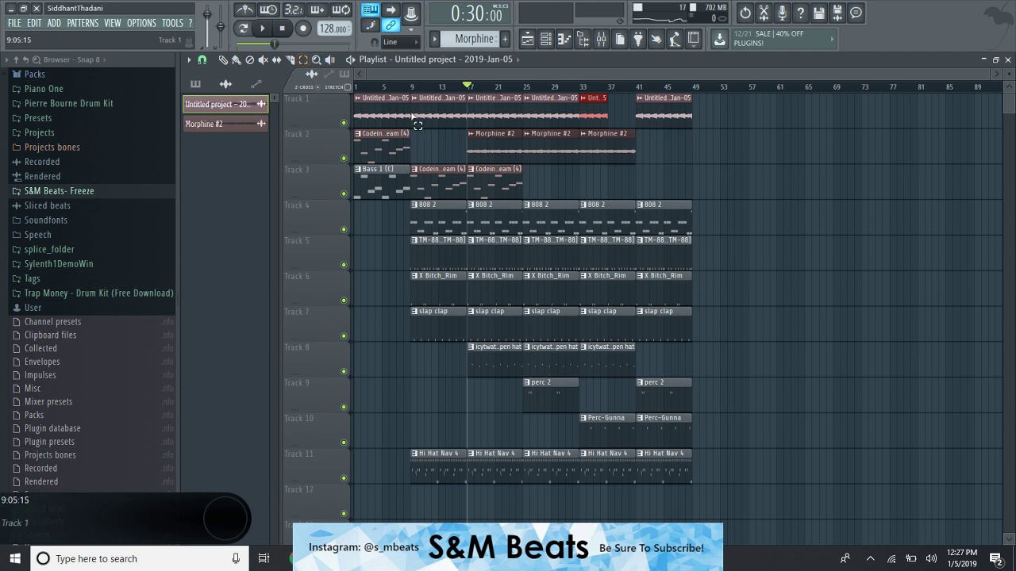
Shorten the clips at bar 41 on Tracks 4 to 11 together to a length of seven bars.
{"action": "left_click_drag", "start_coordinate": [673, 216], "coordinate": [688, 485]}
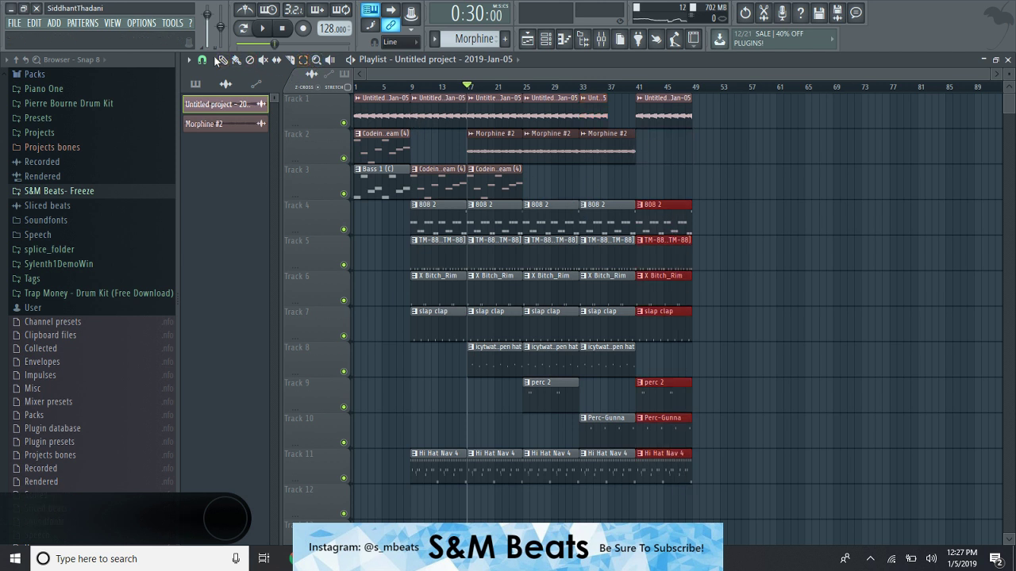
{"action": "left_click_drag", "start_coordinate": [689, 212], "coordinate": [684, 212]}
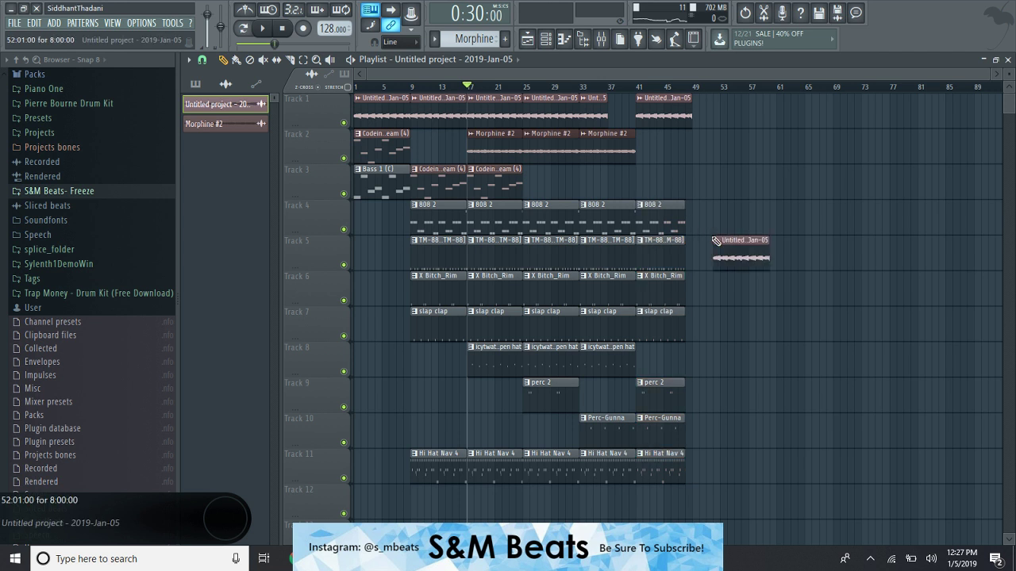
{"action": "left_click", "coordinate": [493, 275]}
Delete the TM-88 kick clips at bars 25 and 41 and the X Bitch_Rim clips at bars 25 and 33.
{"action": "right_click", "coordinate": [554, 261]}
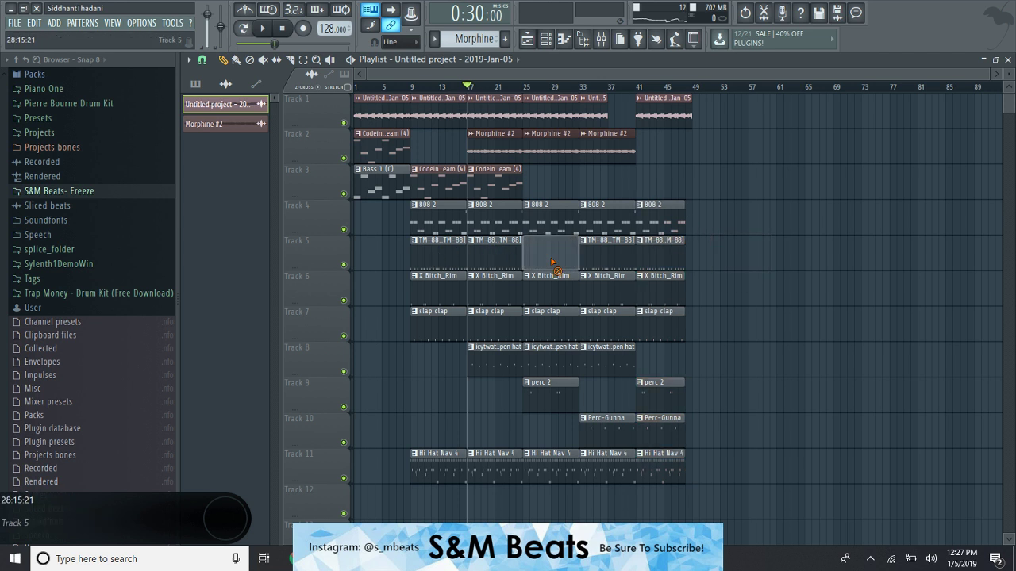
{"action": "right_click", "coordinate": [659, 260]}
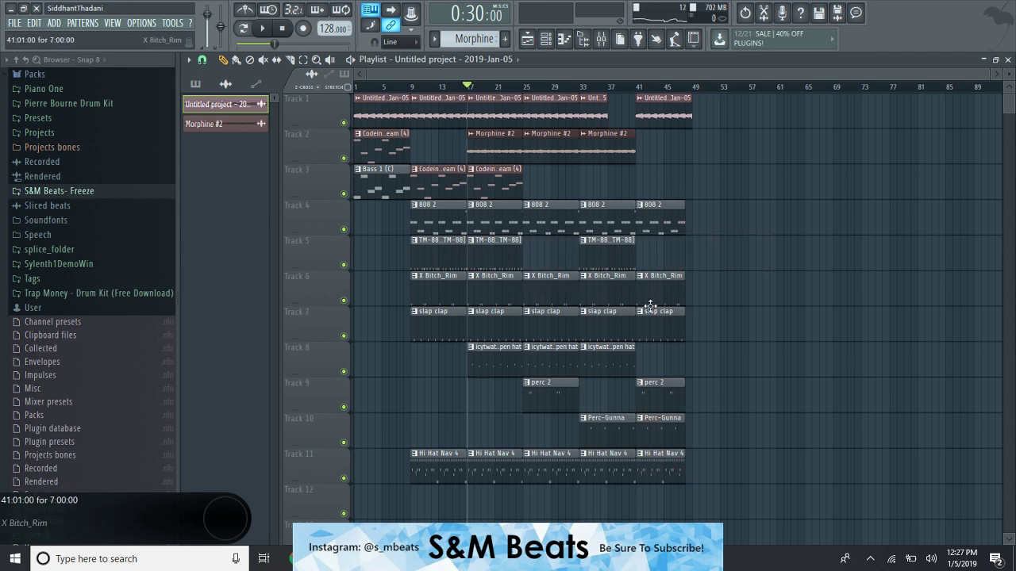
{"action": "right_click", "coordinate": [586, 279]}
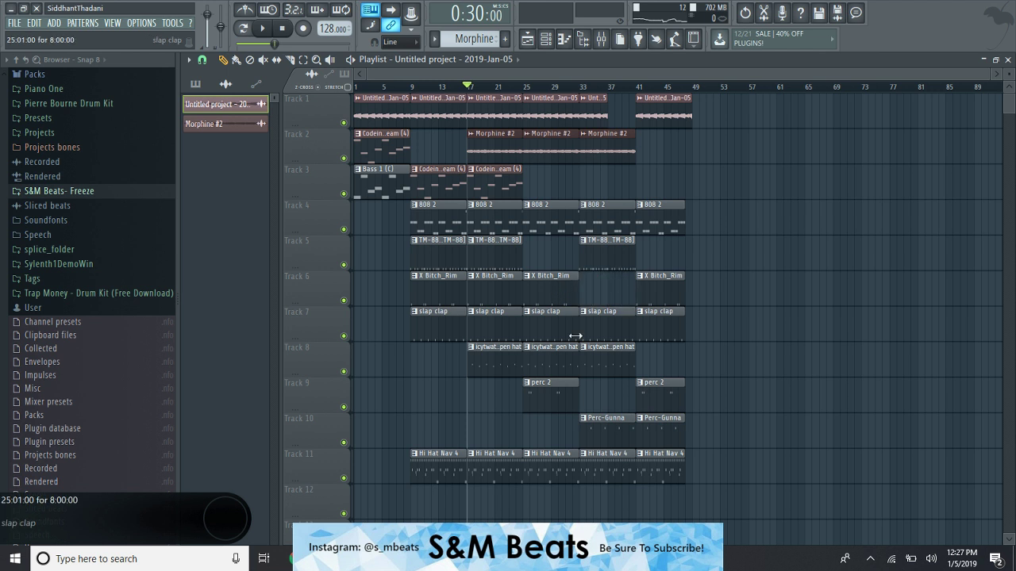
{"action": "right_click", "coordinate": [557, 289]}
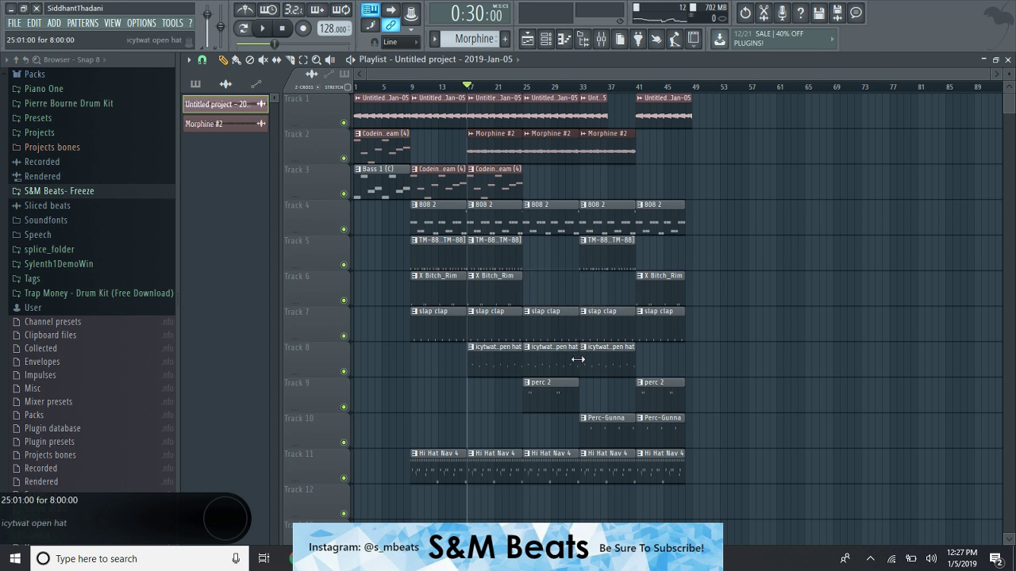
{"action": "scroll", "coordinate": [587, 370], "scroll_direction": "down", "scroll_amount": 2}
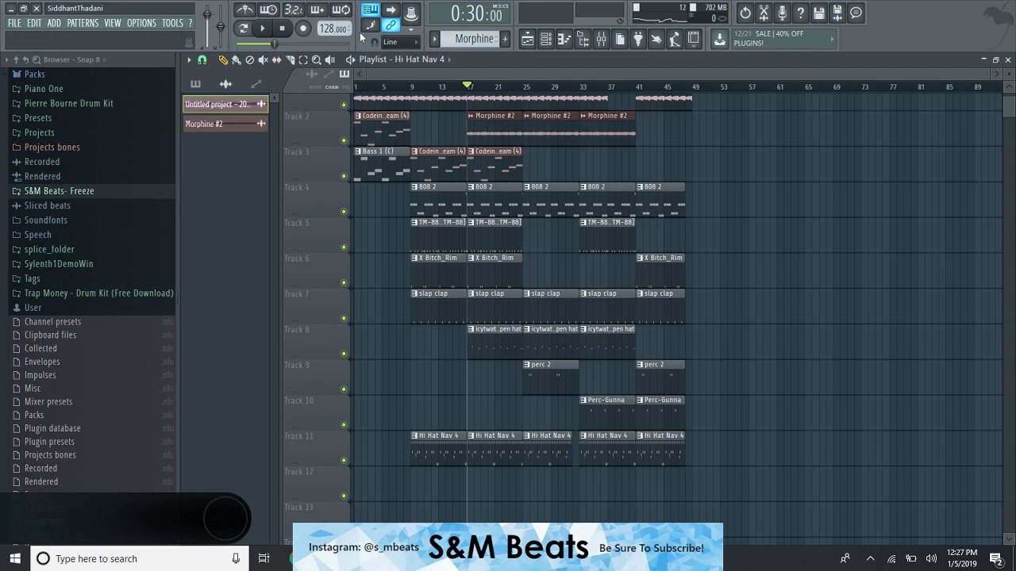
Select all clips from bar 9 to bar 49 on every track and duplicate them twice, starting at bar 49.
{"action": "scroll", "coordinate": [445, 119], "scroll_direction": "up", "scroll_amount": 2}
{"action": "left_click_drag", "start_coordinate": [443, 93], "coordinate": [679, 462]}
{"action": "key", "text": "ctrl+b"}
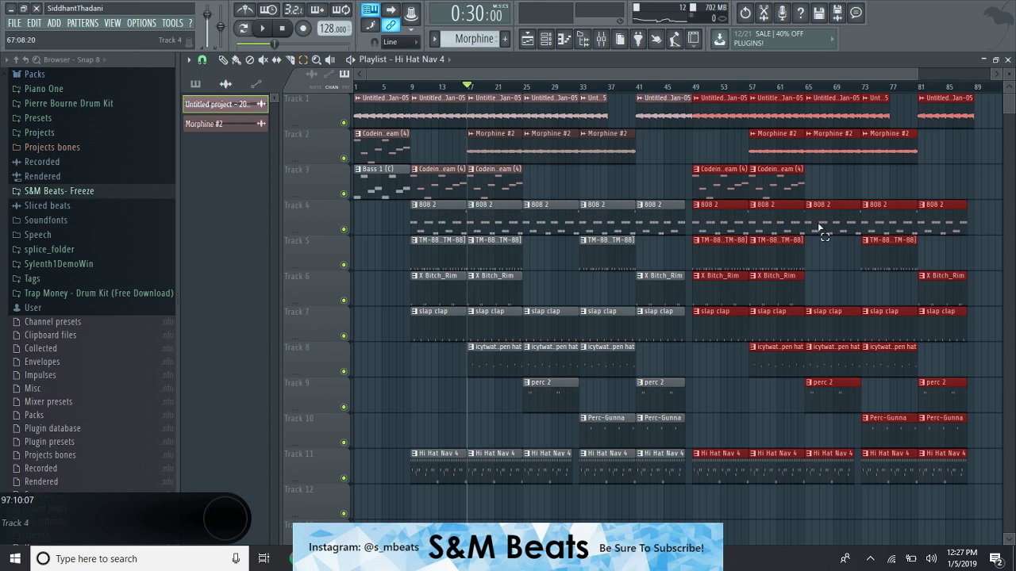
{"action": "key", "text": "ctrl+b"}
Delete the duplicated clips from bar 105 onward on all tracks.
{"action": "left_click_drag", "start_coordinate": [781, 93], "coordinate": [931, 485]}
{"action": "key", "text": "Delete"}
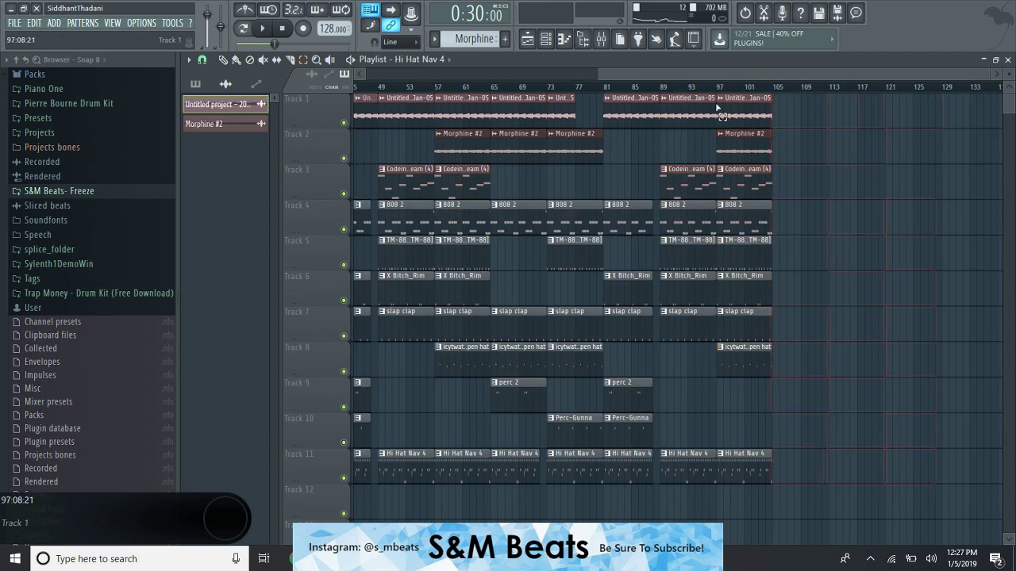
{"action": "scroll", "coordinate": [635, 85], "scroll_direction": "left", "scroll_amount": 10}
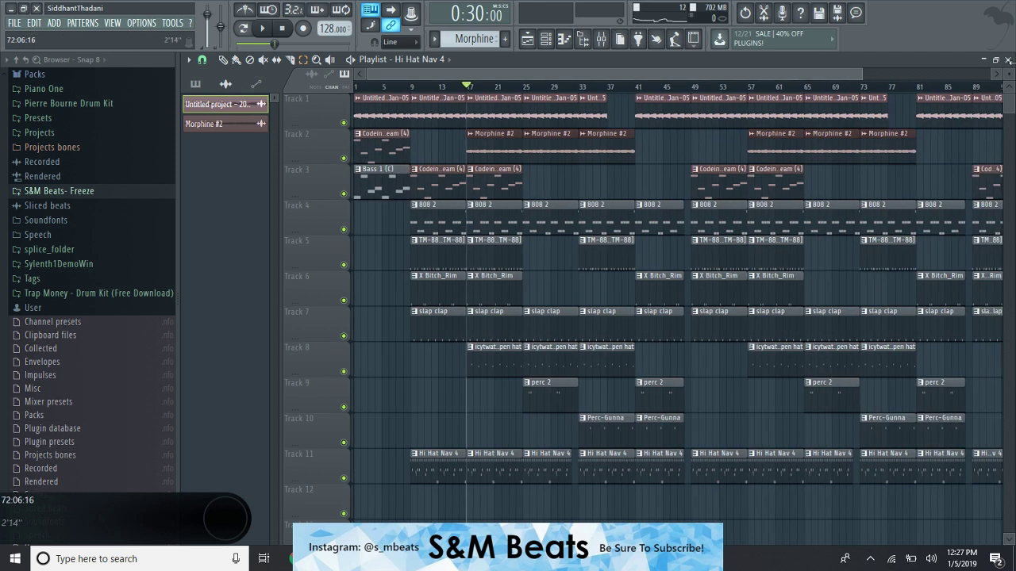
Create an automation clip for the master volume and shape it on Track 12 into a fade-out from bar 97 to bar 105.
{"action": "left_click", "coordinate": [601, 39]}
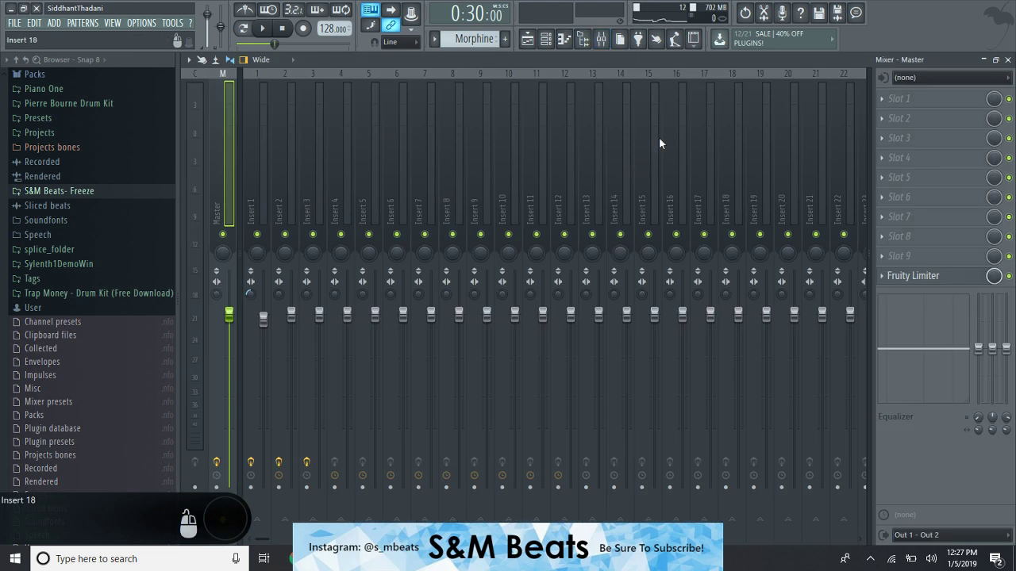
{"action": "right_click", "coordinate": [229, 317]}
{"action": "left_click", "coordinate": [294, 398]}
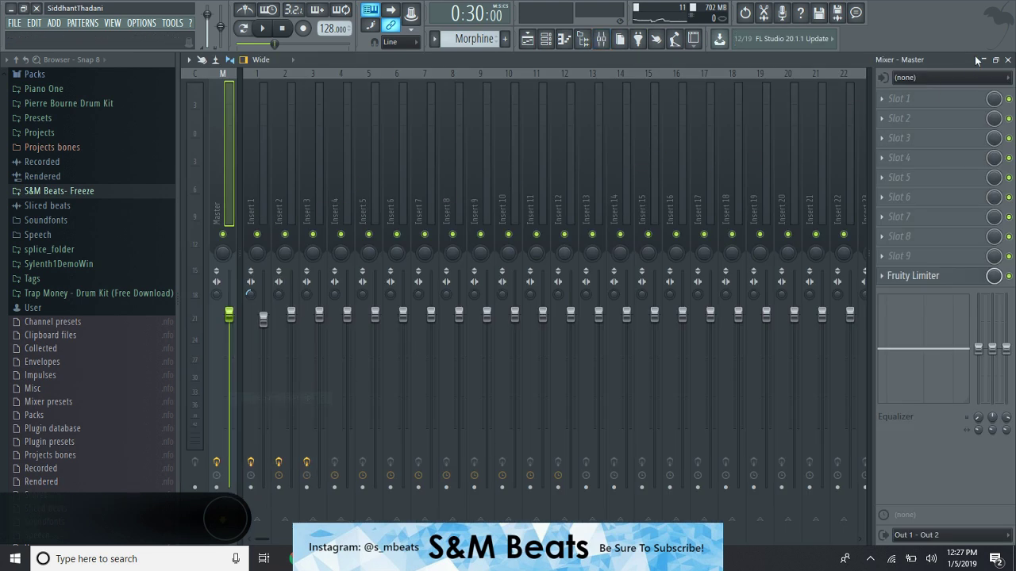
{"action": "left_click", "coordinate": [1007, 60]}
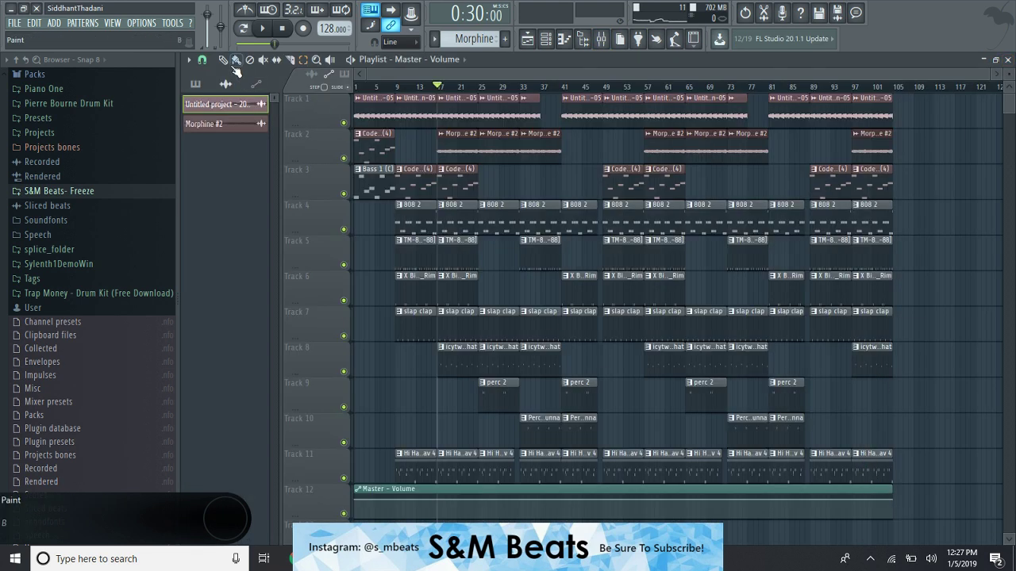
{"action": "left_click_drag", "start_coordinate": [899, 507], "coordinate": [873, 492]}
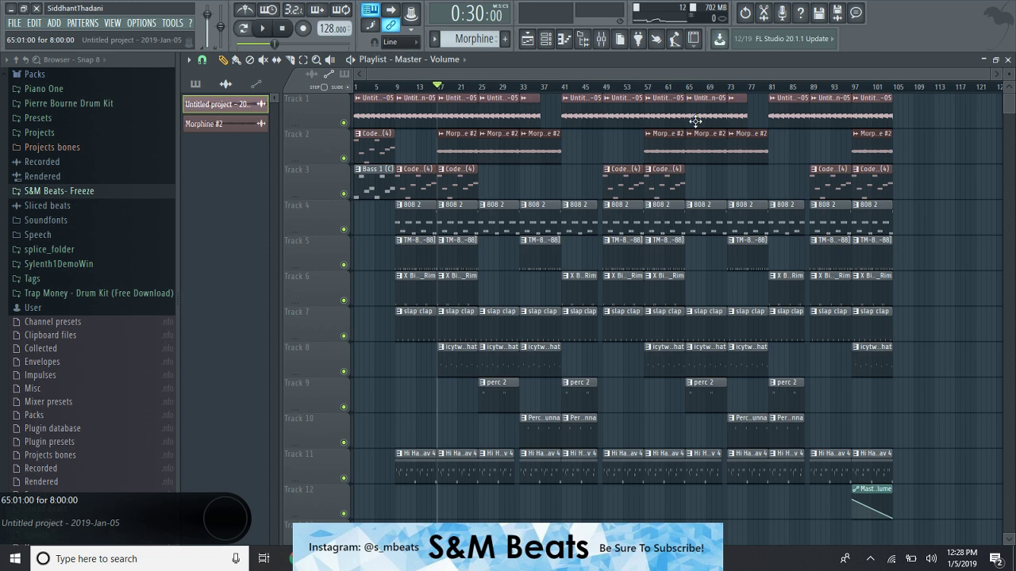
Add Fruity Soft Clipper to slot 1 of the mixer's Master track, then return to the playlist.
{"action": "left_click", "coordinate": [601, 38]}
{"action": "left_click", "coordinate": [930, 100]}
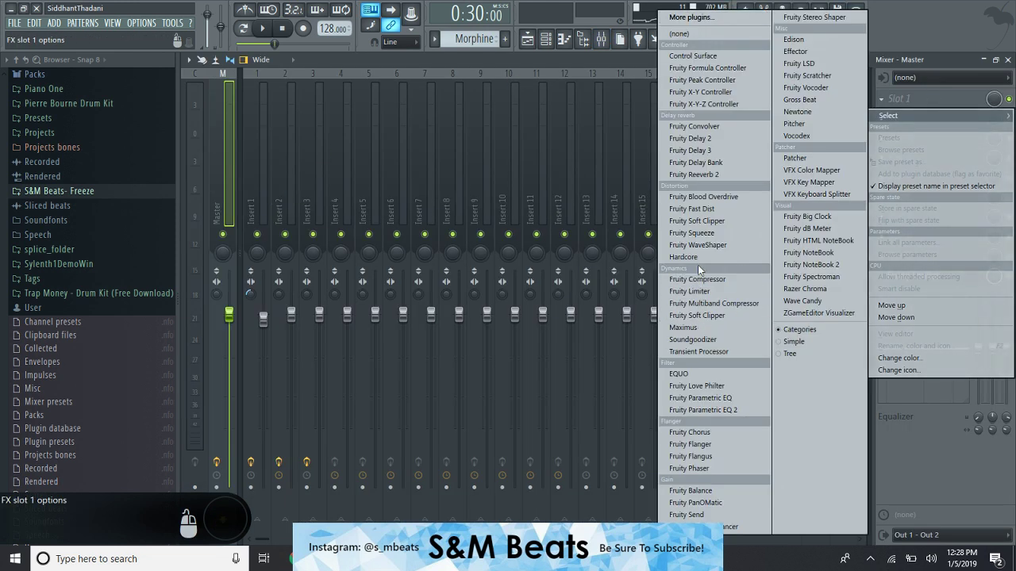
{"action": "left_click", "coordinate": [697, 315]}
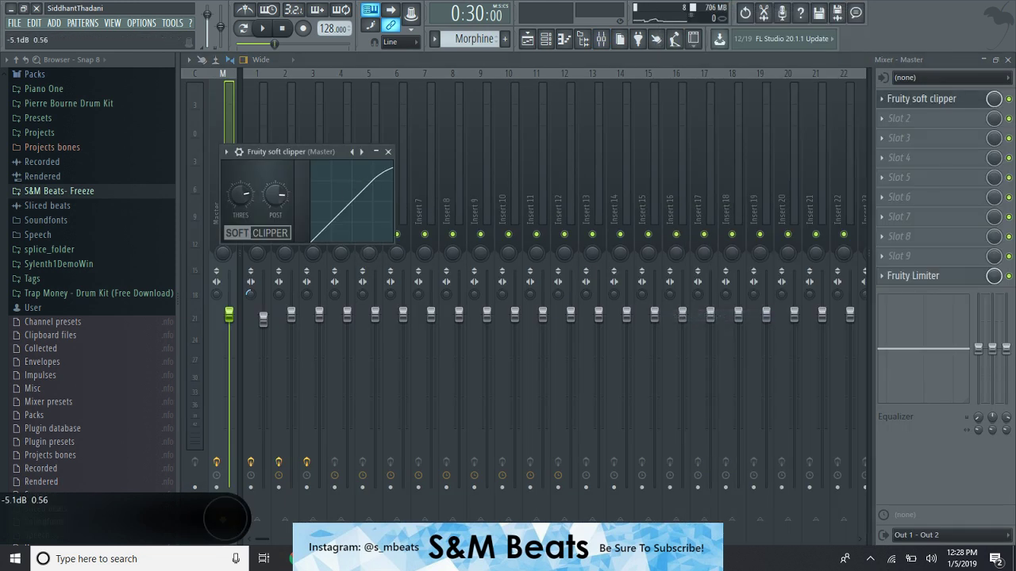
{"action": "left_click", "coordinate": [388, 152]}
{"action": "left_click", "coordinate": [1007, 60]}
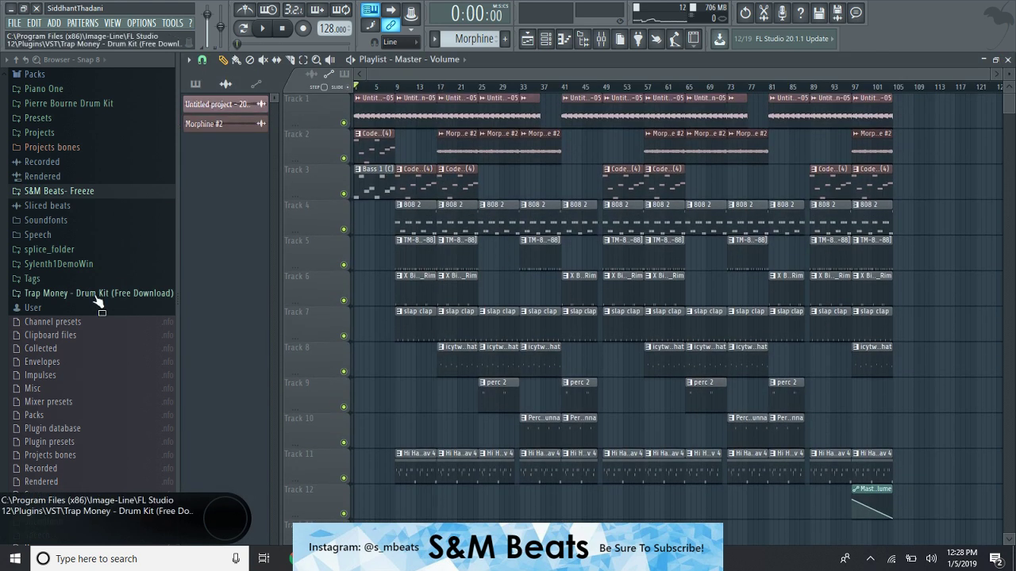
Place the FX 2 sample from the Travis Scott drum kit's FX folder on Track 8 at bar 7.
{"action": "scroll", "coordinate": [79, 206], "scroll_direction": "up", "scroll_amount": 6}
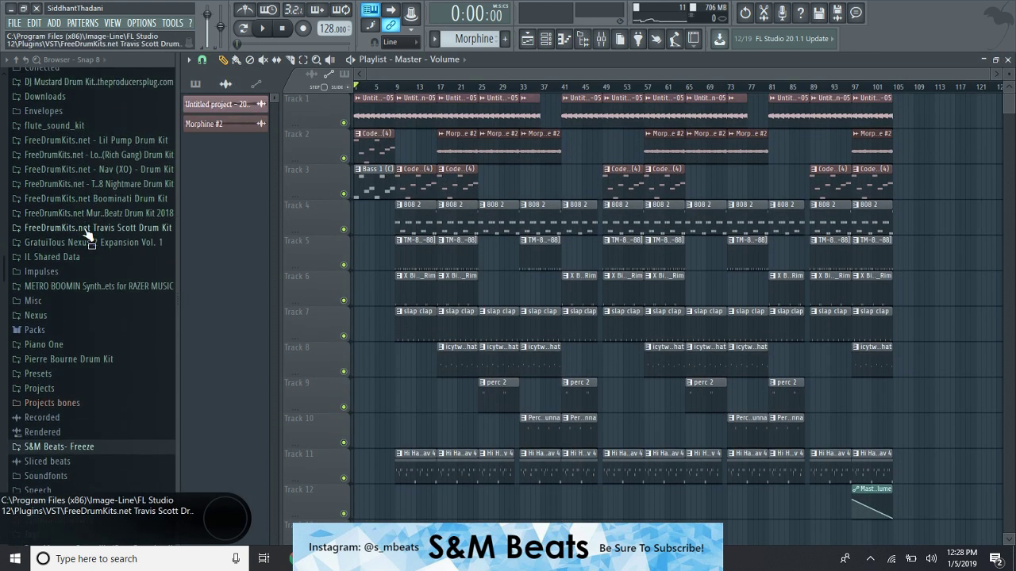
{"action": "left_click", "coordinate": [87, 228]}
{"action": "left_click", "coordinate": [79, 242]}
{"action": "left_click", "coordinate": [73, 332]}
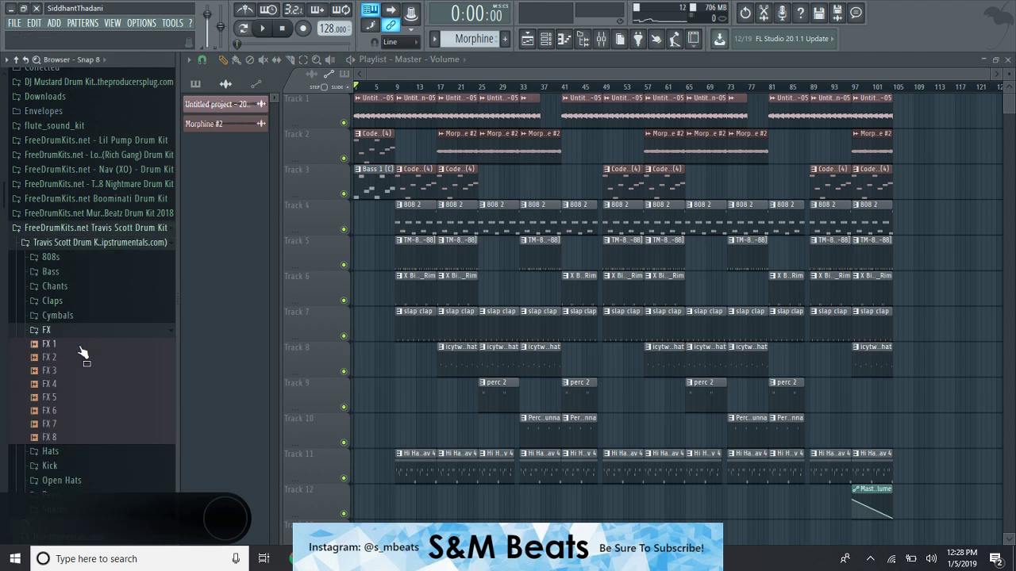
{"action": "left_click_drag", "start_coordinate": [388, 409], "coordinate": [393, 353]}
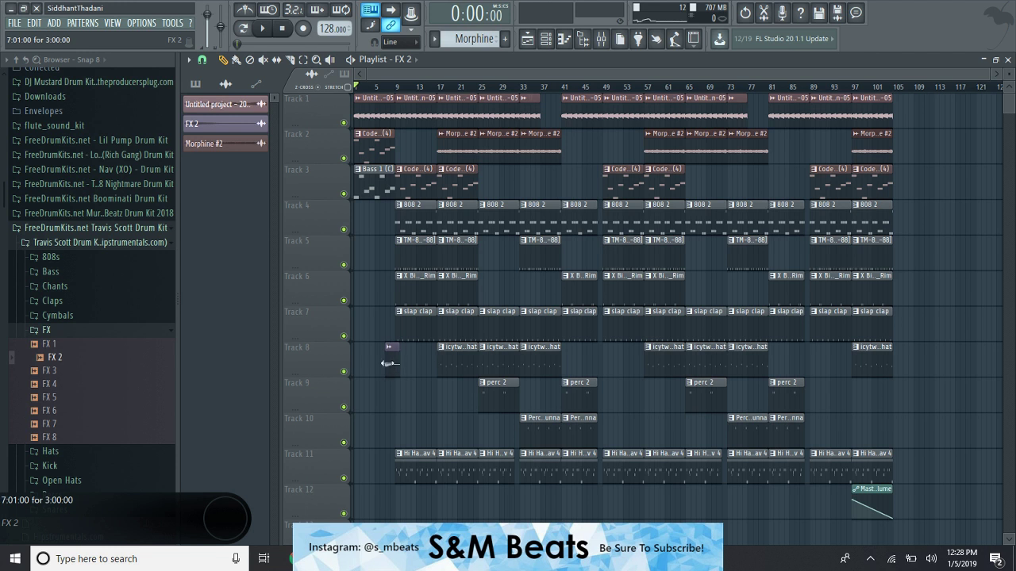
Place the REALTAGLINE sample from the Tags folder on Track 7 at bar 1 and adjust its channel volume.
{"action": "left_click", "coordinate": [86, 228]}
{"action": "scroll", "coordinate": [85, 238], "scroll_direction": "down", "scroll_amount": 5}
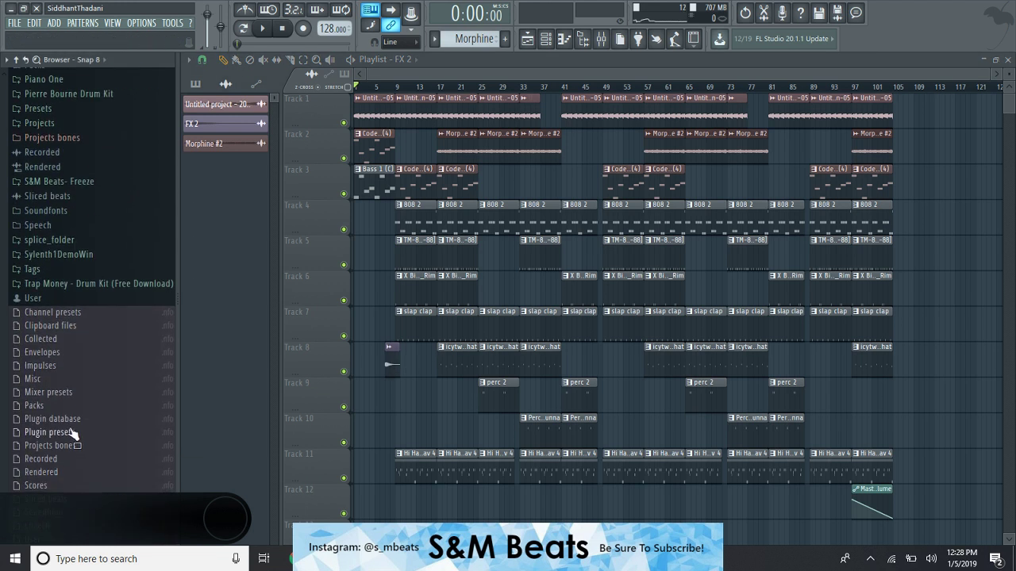
{"action": "left_click", "coordinate": [64, 270]}
{"action": "left_click_drag", "start_coordinate": [370, 404], "coordinate": [358, 400]}
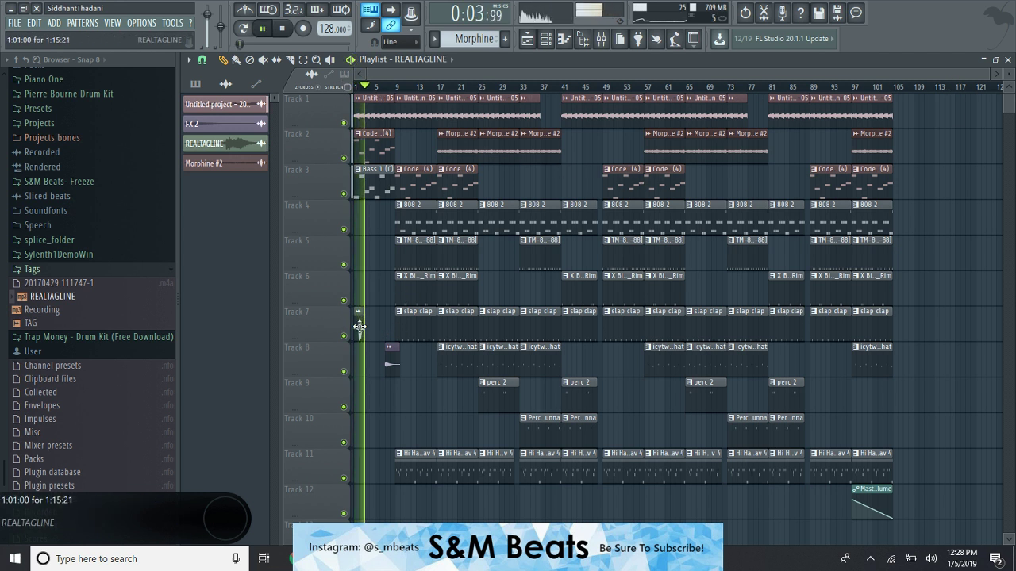
{"action": "double_click", "coordinate": [358, 325]}
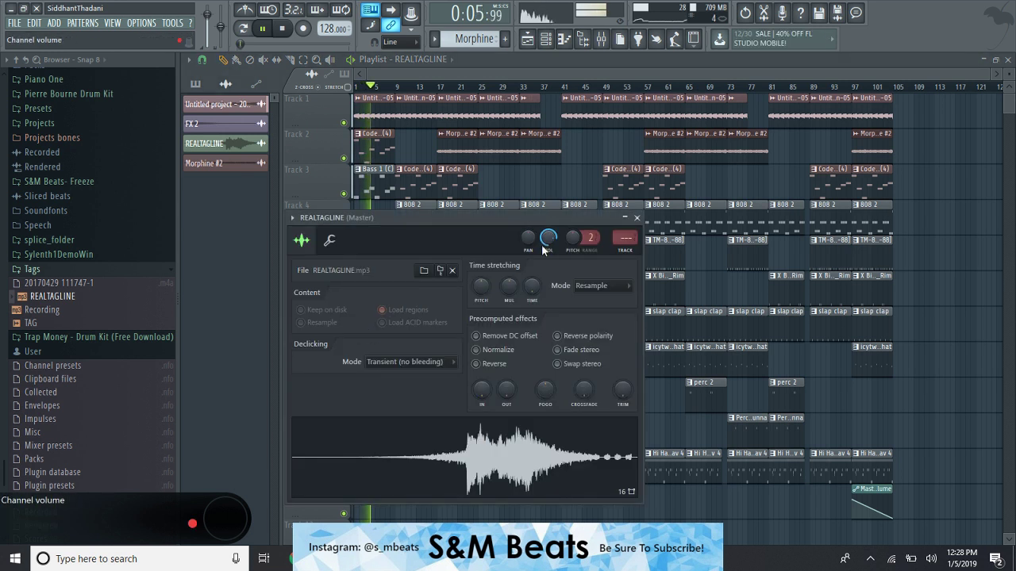
{"action": "left_click", "coordinate": [635, 219]}
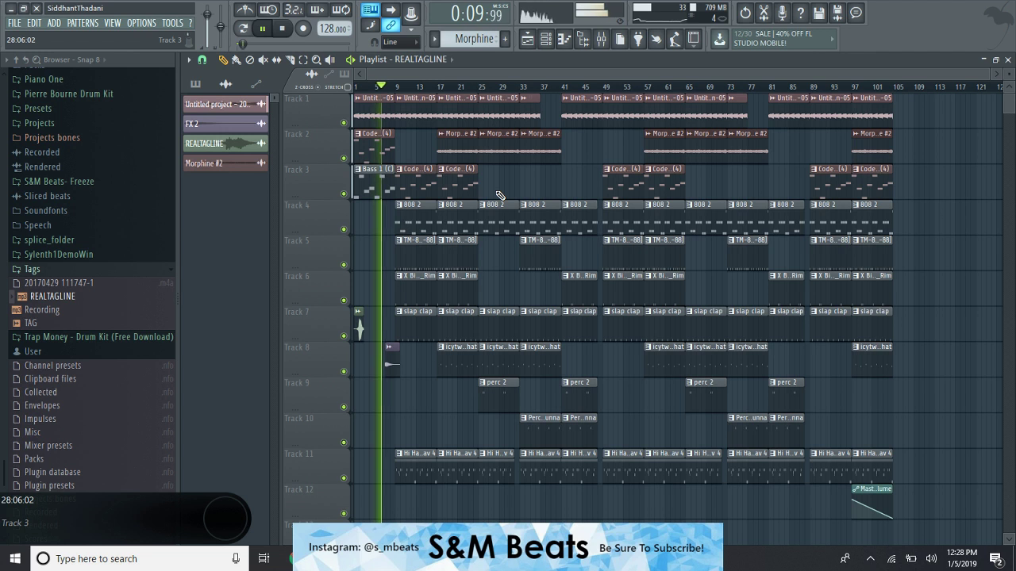
Raise the Insert 6 fader slightly in the mixer and return to the playlist.
{"action": "left_click", "coordinate": [600, 38]}
{"action": "left_click_drag", "start_coordinate": [319, 316], "coordinate": [403, 308]}
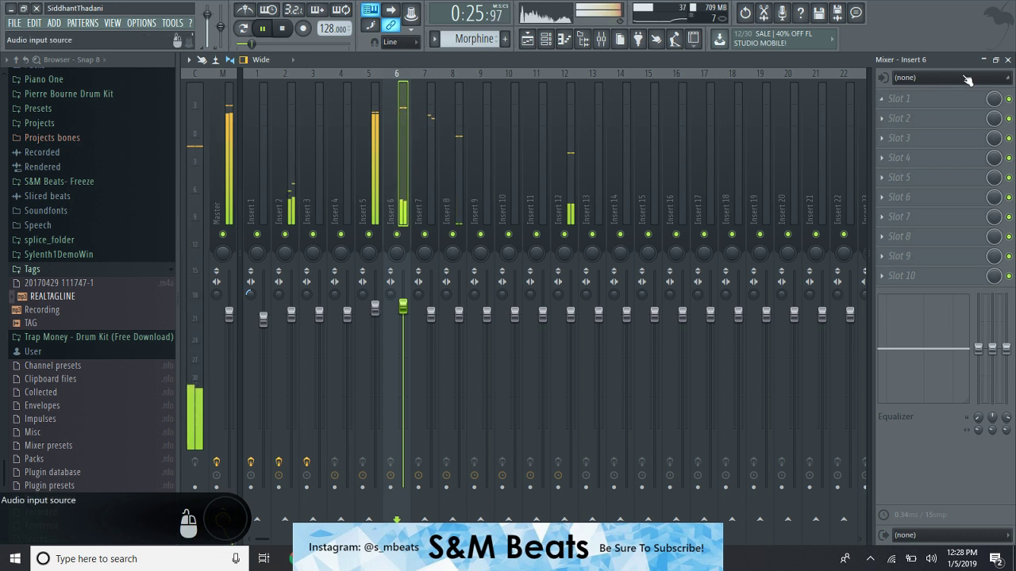
{"action": "key", "text": "F5"}
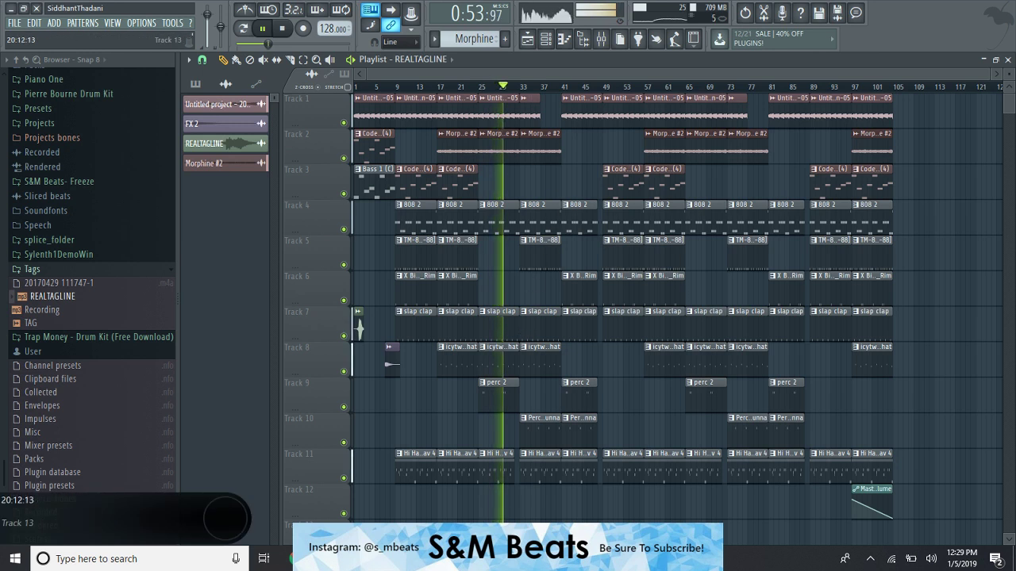
{"action": "key", "text": "alt+Tab"}
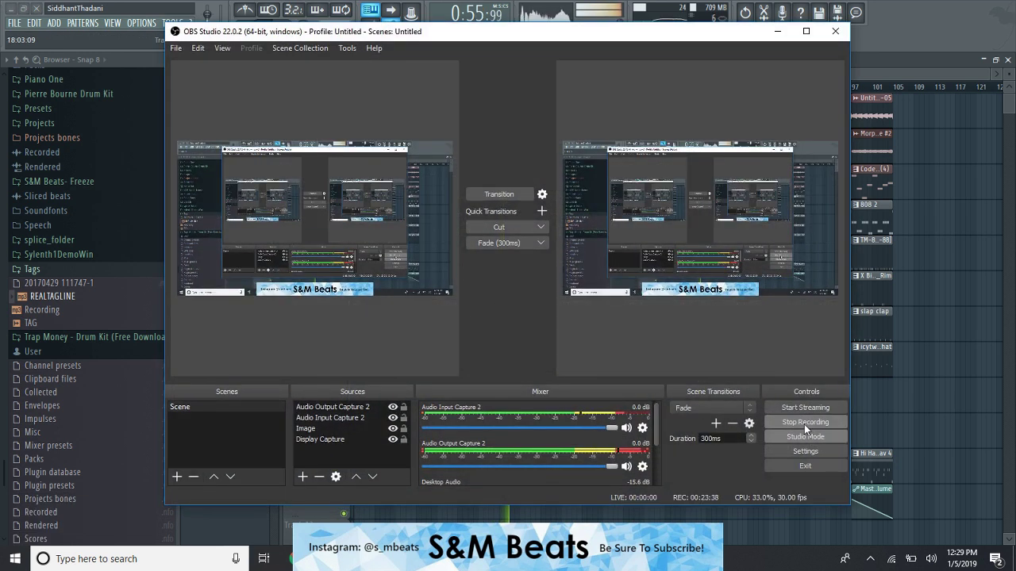